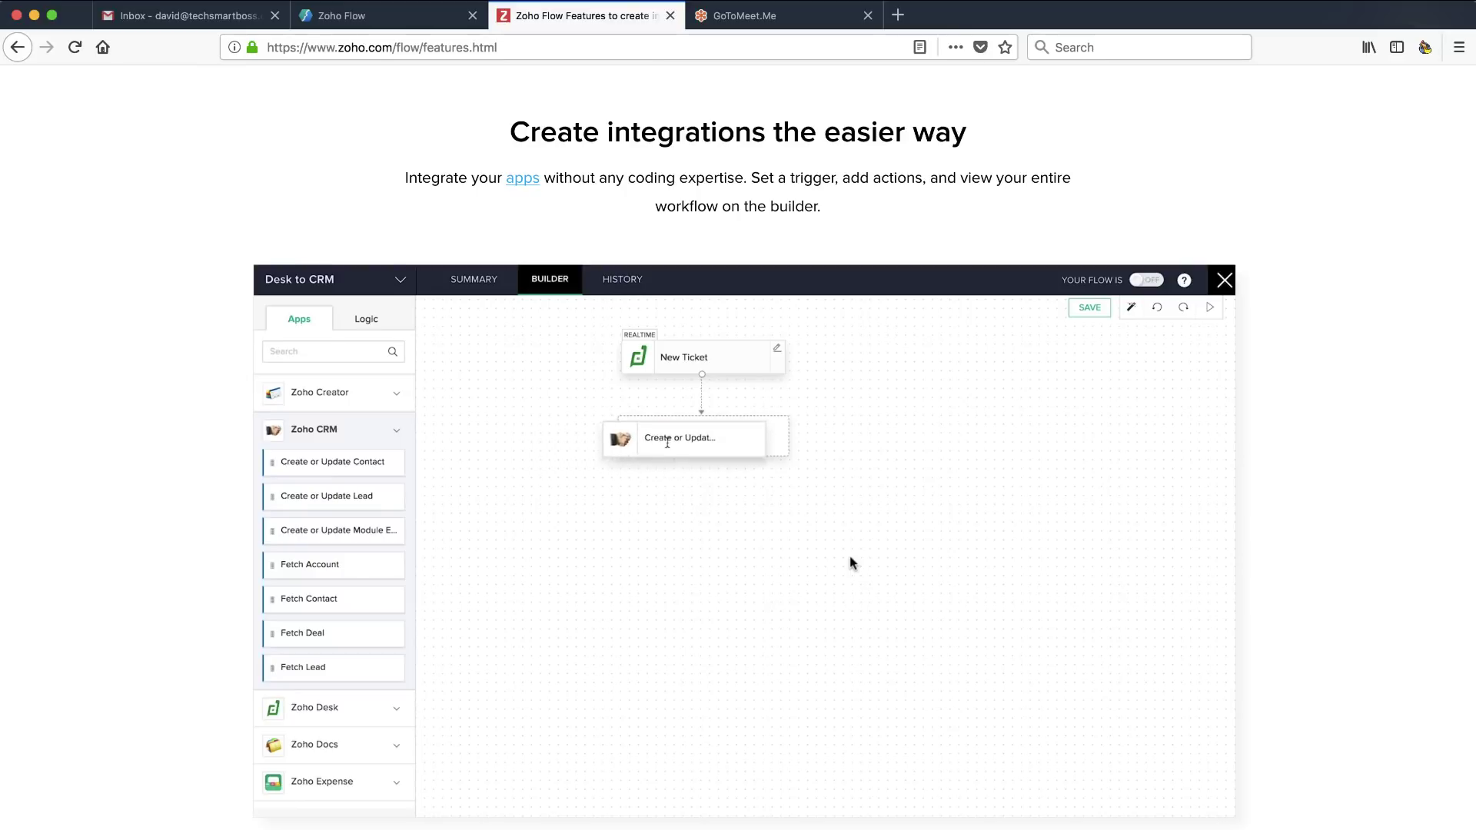
Scroll around the Zoho Flow home page with its sign-up form and flow builder preview.
{"action": "scroll", "coordinate": [850, 555], "scroll_direction": "up", "scroll_amount": 1}
{"action": "scroll", "coordinate": [850, 556], "scroll_direction": "up", "scroll_amount": 1}
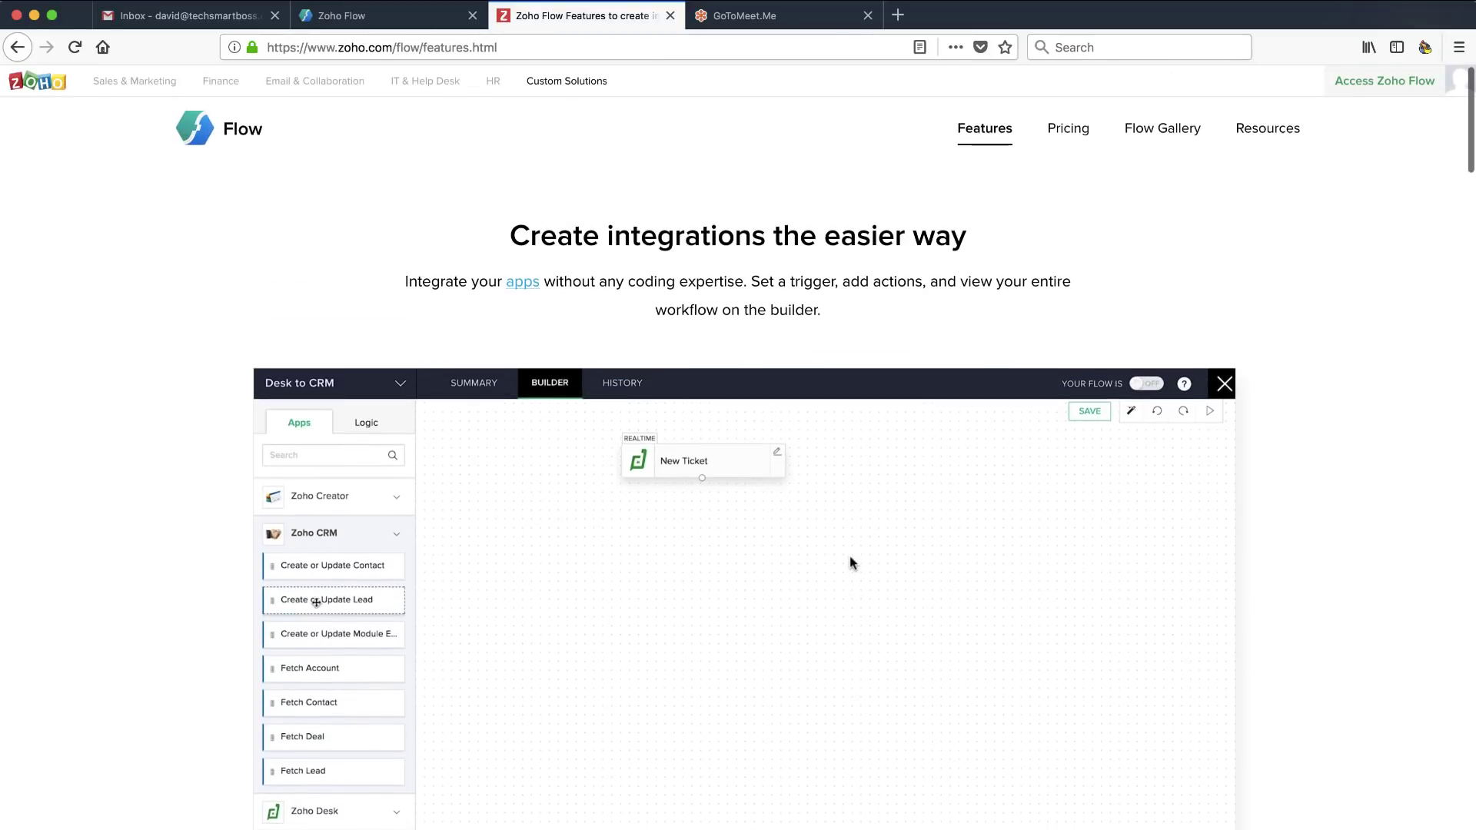
{"action": "scroll", "coordinate": [445, 351], "scroll_direction": "down", "scroll_amount": 3}
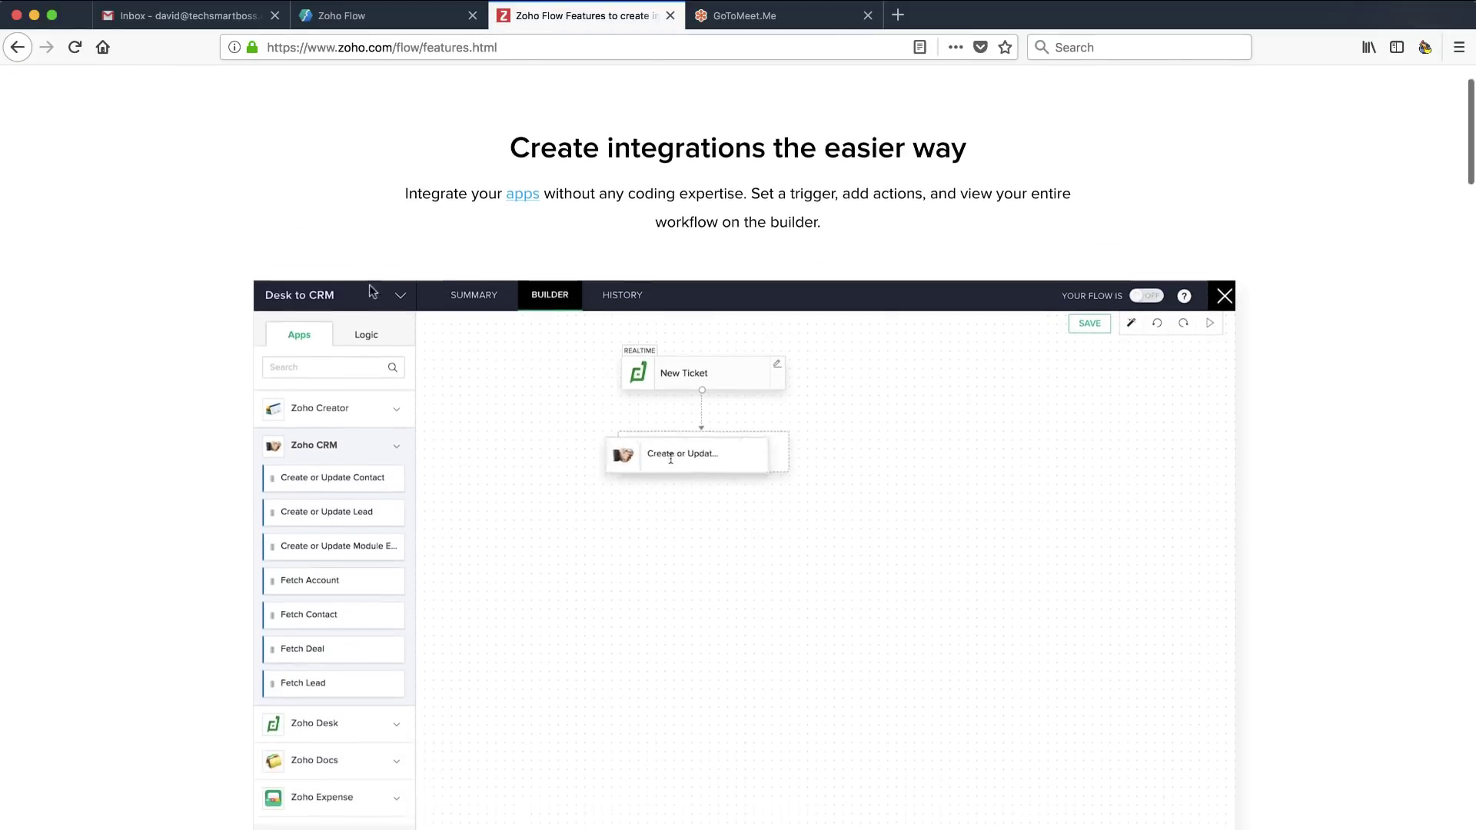
{"action": "scroll", "coordinate": [445, 351], "scroll_direction": "up", "scroll_amount": 2}
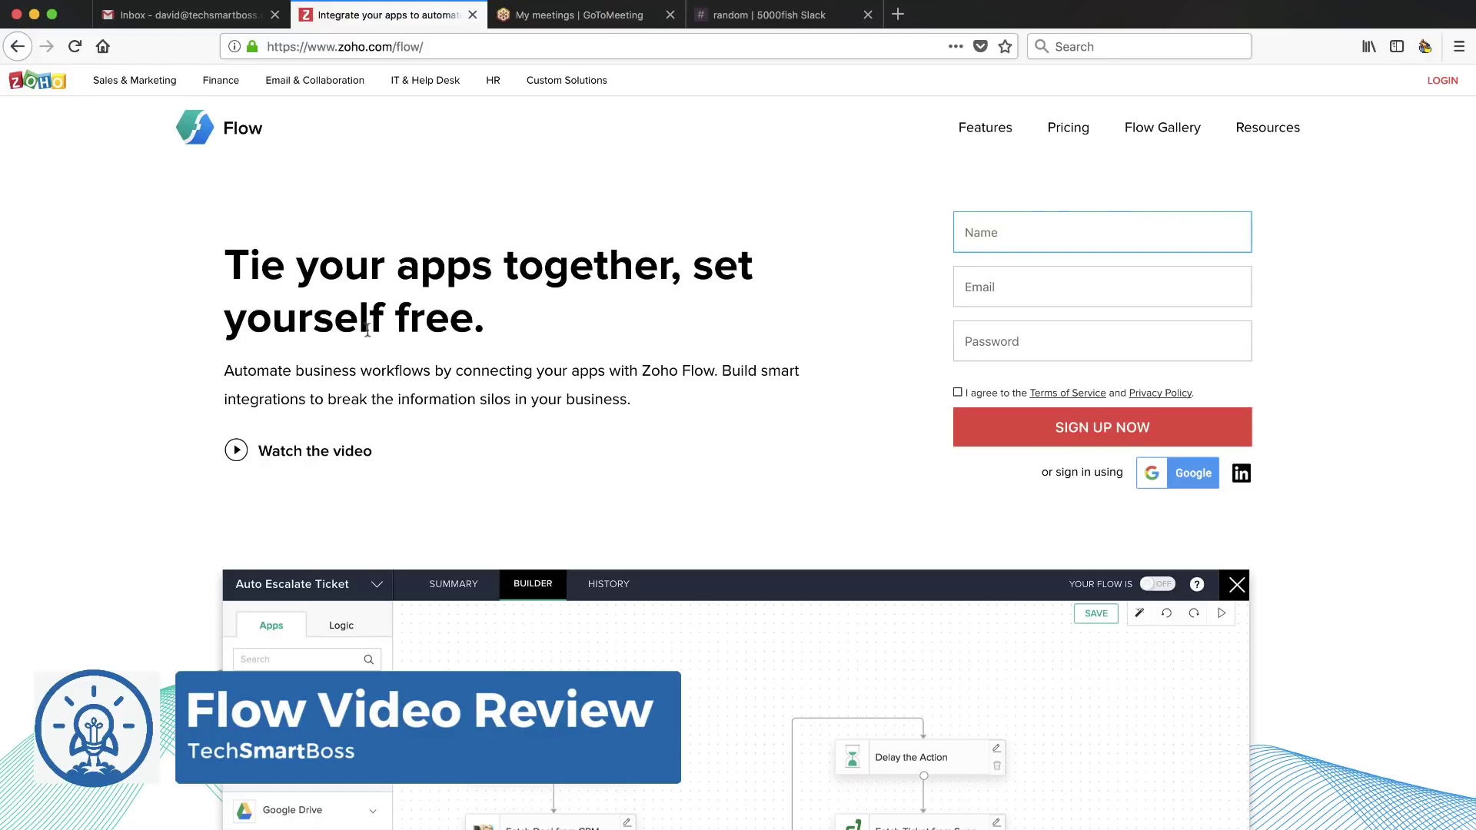
Scroll through the home page and go to the Pricing page.
{"action": "scroll", "coordinate": [366, 329], "scroll_direction": "down", "scroll_amount": 3}
{"action": "scroll", "coordinate": [172, 450], "scroll_direction": "down", "scroll_amount": 5}
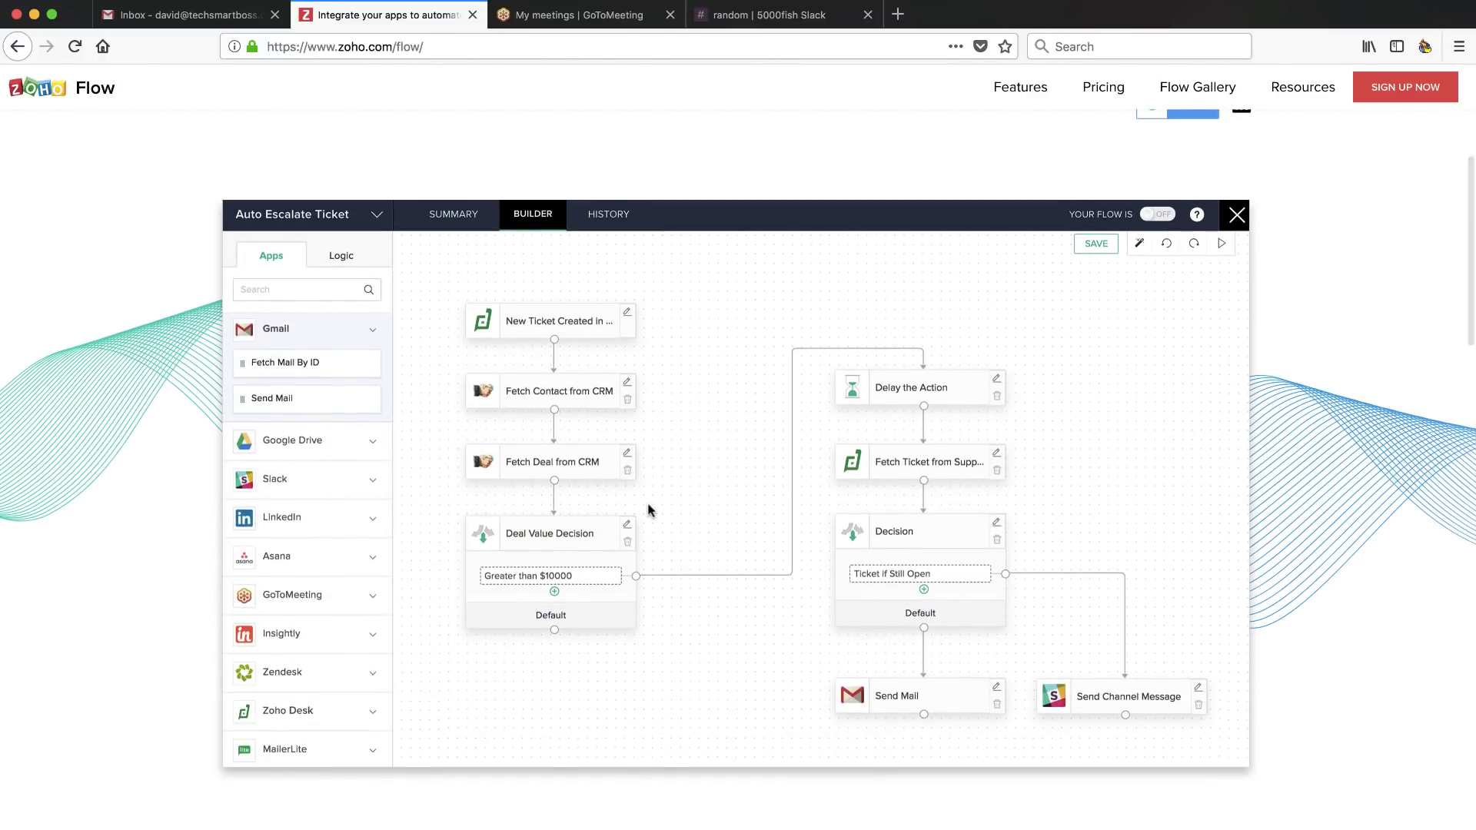
{"action": "scroll", "coordinate": [649, 507], "scroll_direction": "down", "scroll_amount": 1}
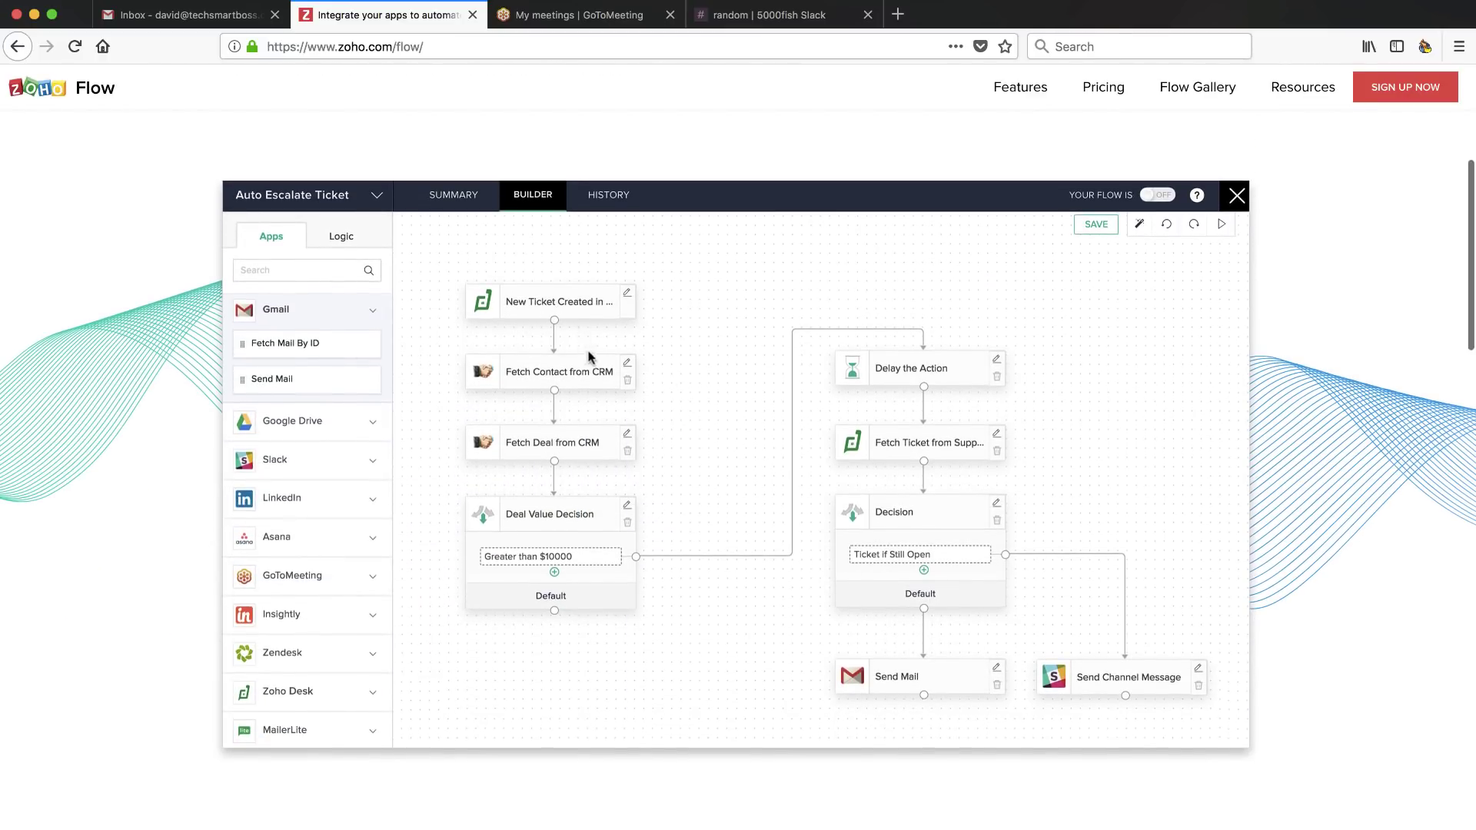
{"action": "scroll", "coordinate": [548, 416], "scroll_direction": "up", "scroll_amount": 5}
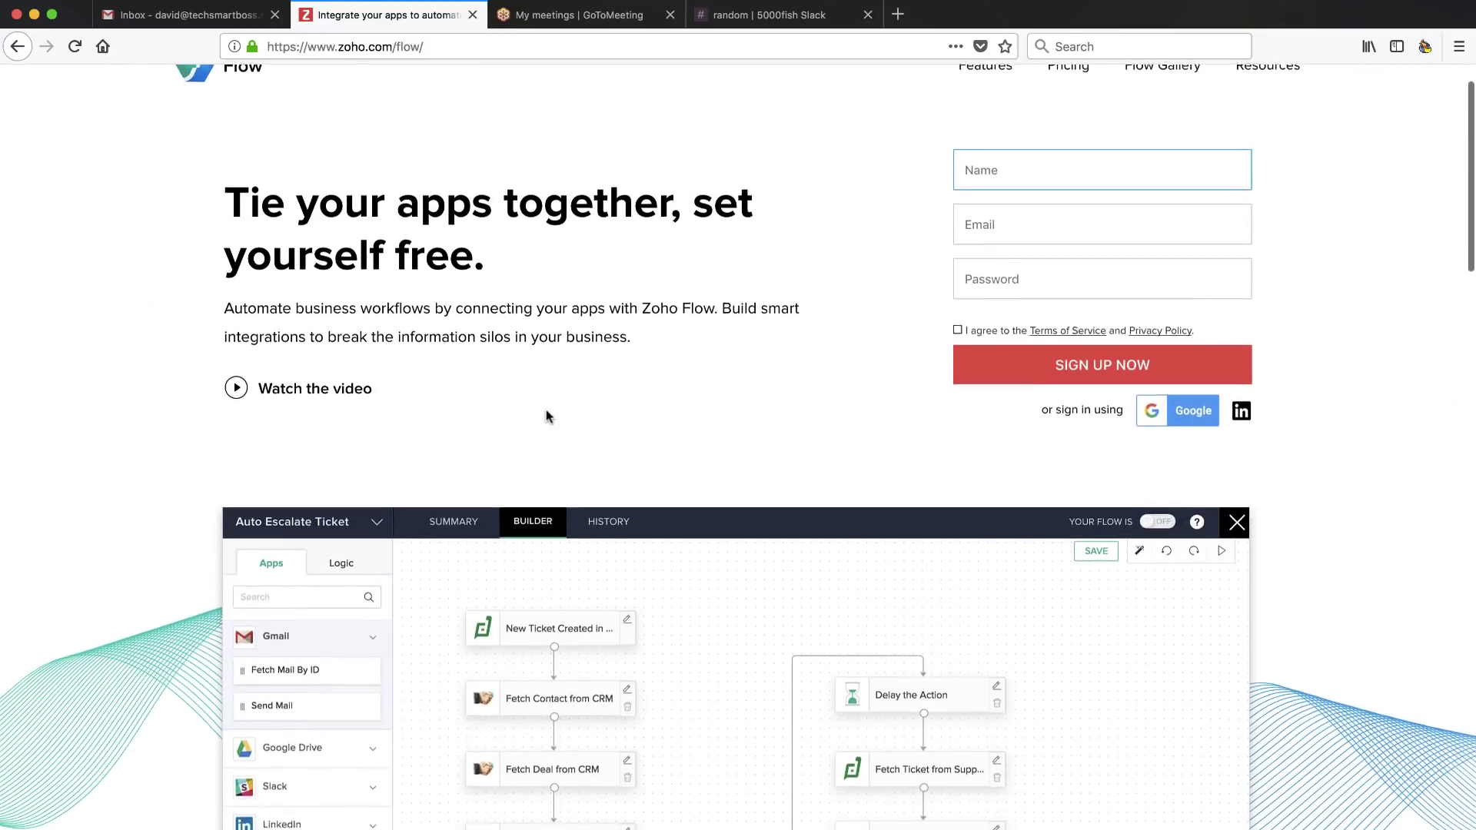
{"action": "scroll", "coordinate": [548, 416], "scroll_direction": "down", "scroll_amount": 5}
{"action": "scroll", "coordinate": [548, 416], "scroll_direction": "down", "scroll_amount": 3}
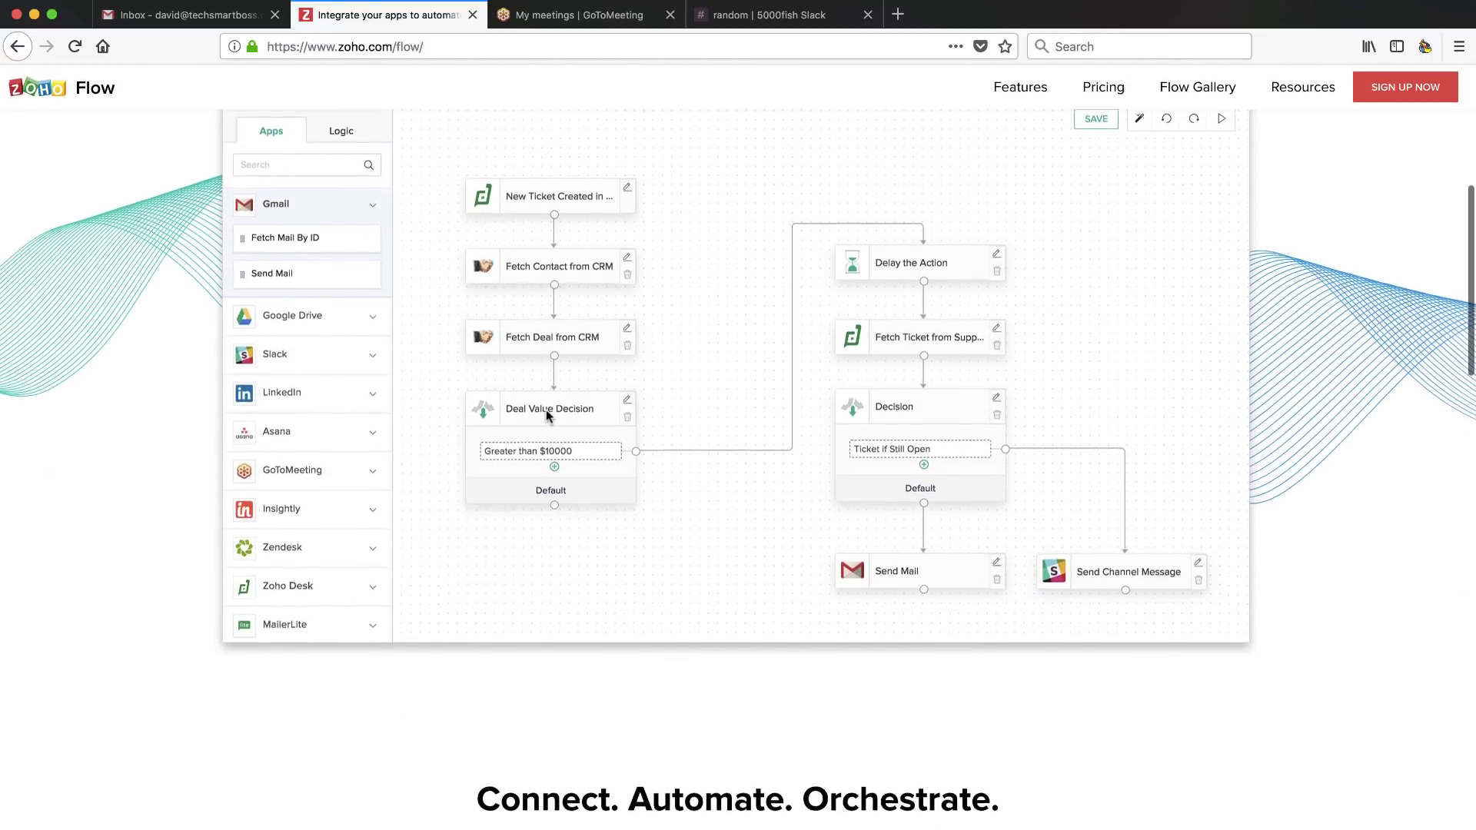
{"action": "scroll", "coordinate": [548, 415], "scroll_direction": "down", "scroll_amount": 3}
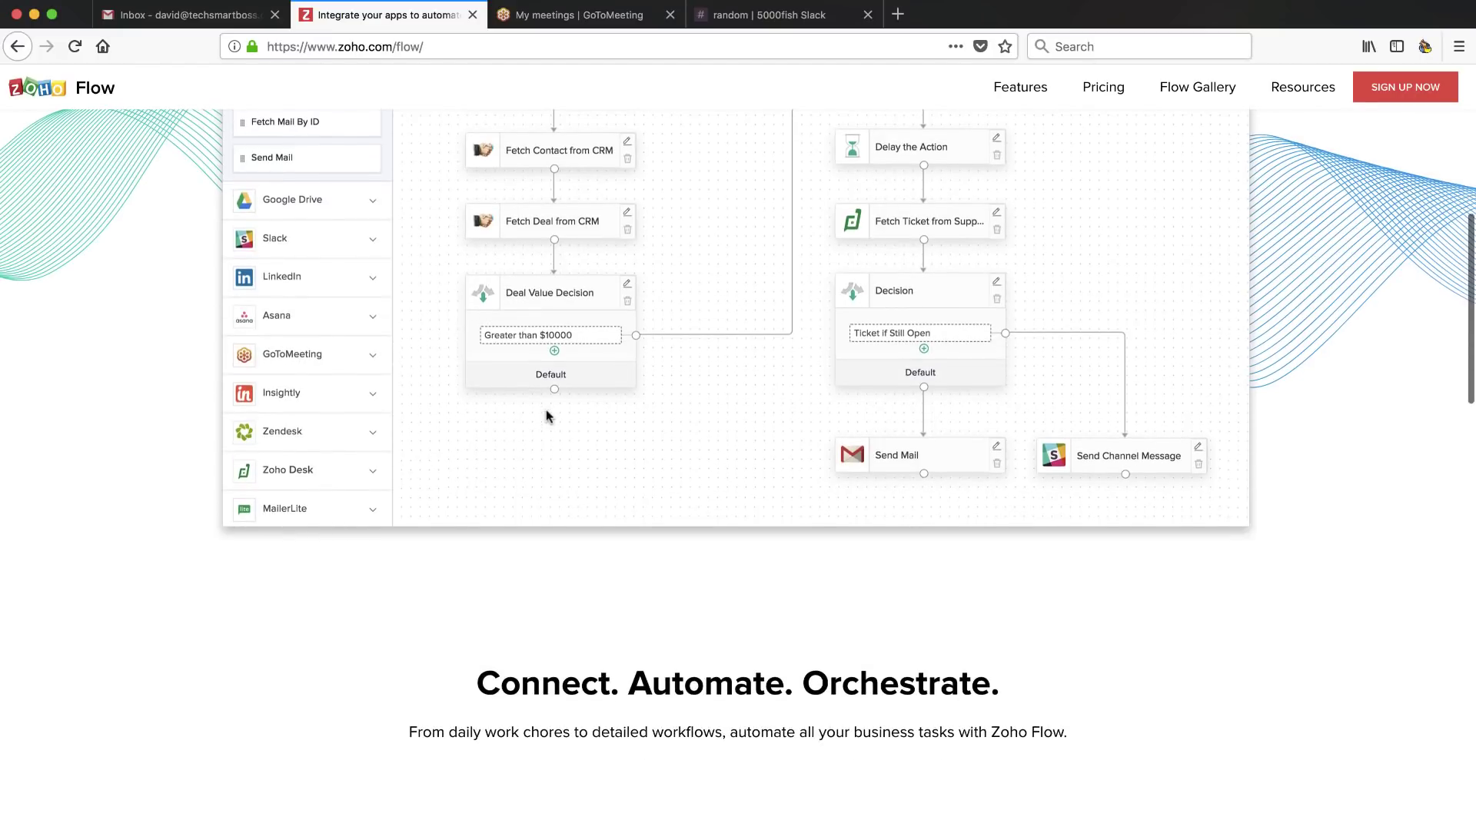
{"action": "scroll", "coordinate": [555, 532], "scroll_direction": "down", "scroll_amount": 12}
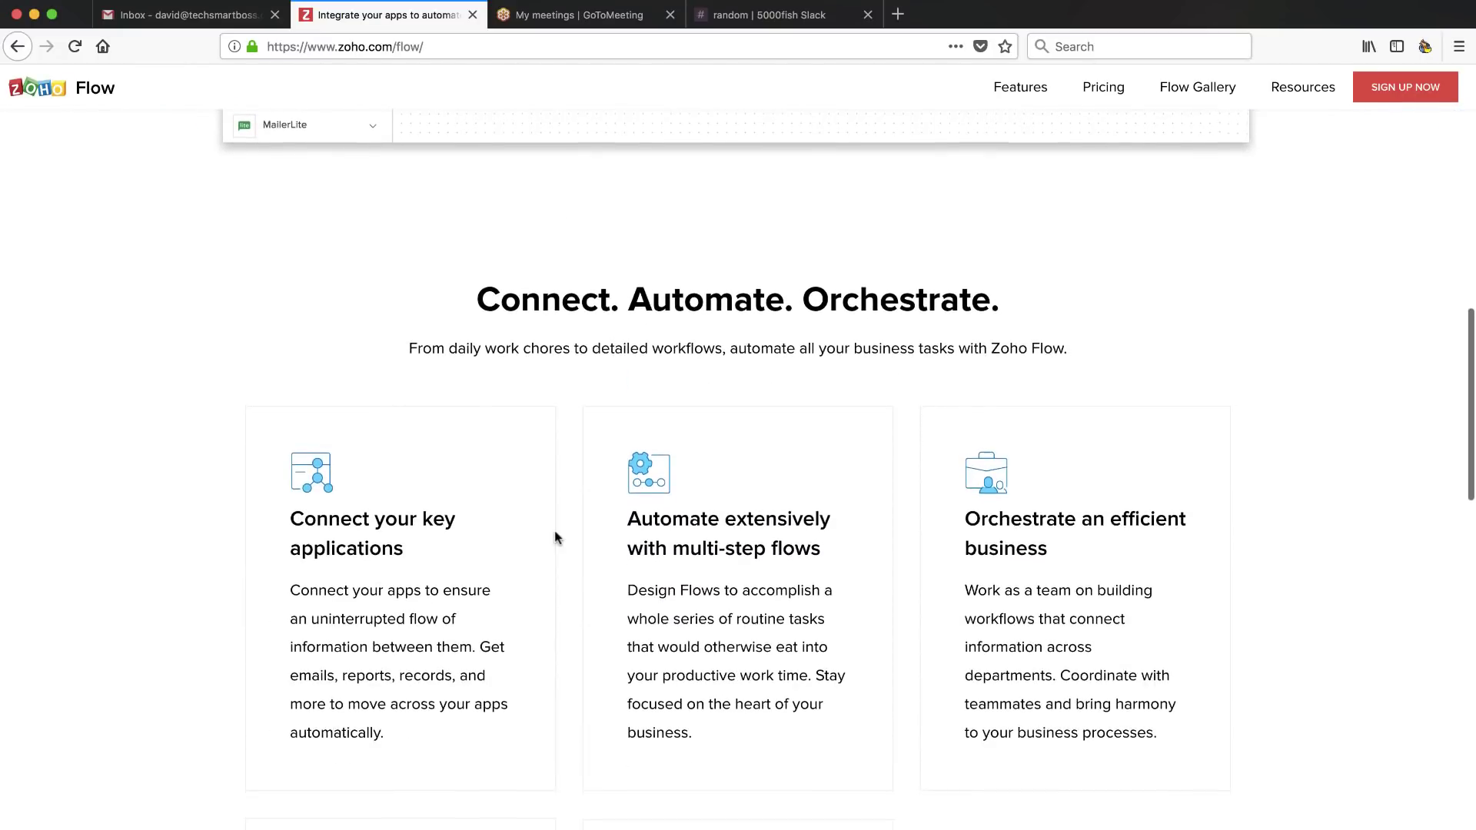
{"action": "scroll", "coordinate": [555, 536], "scroll_direction": "down", "scroll_amount": 4}
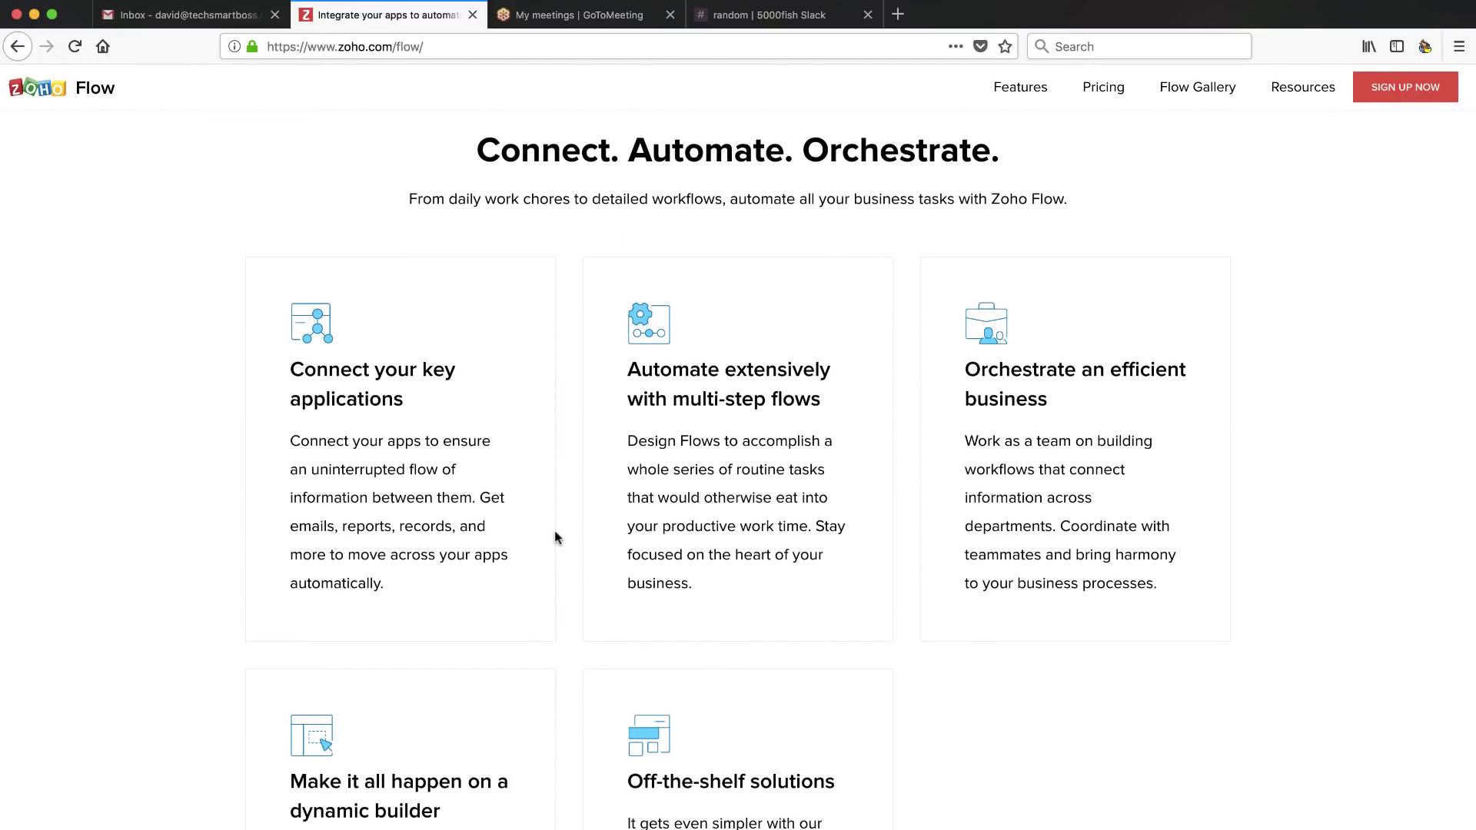
{"action": "scroll", "coordinate": [567, 563], "scroll_direction": "down", "scroll_amount": 5}
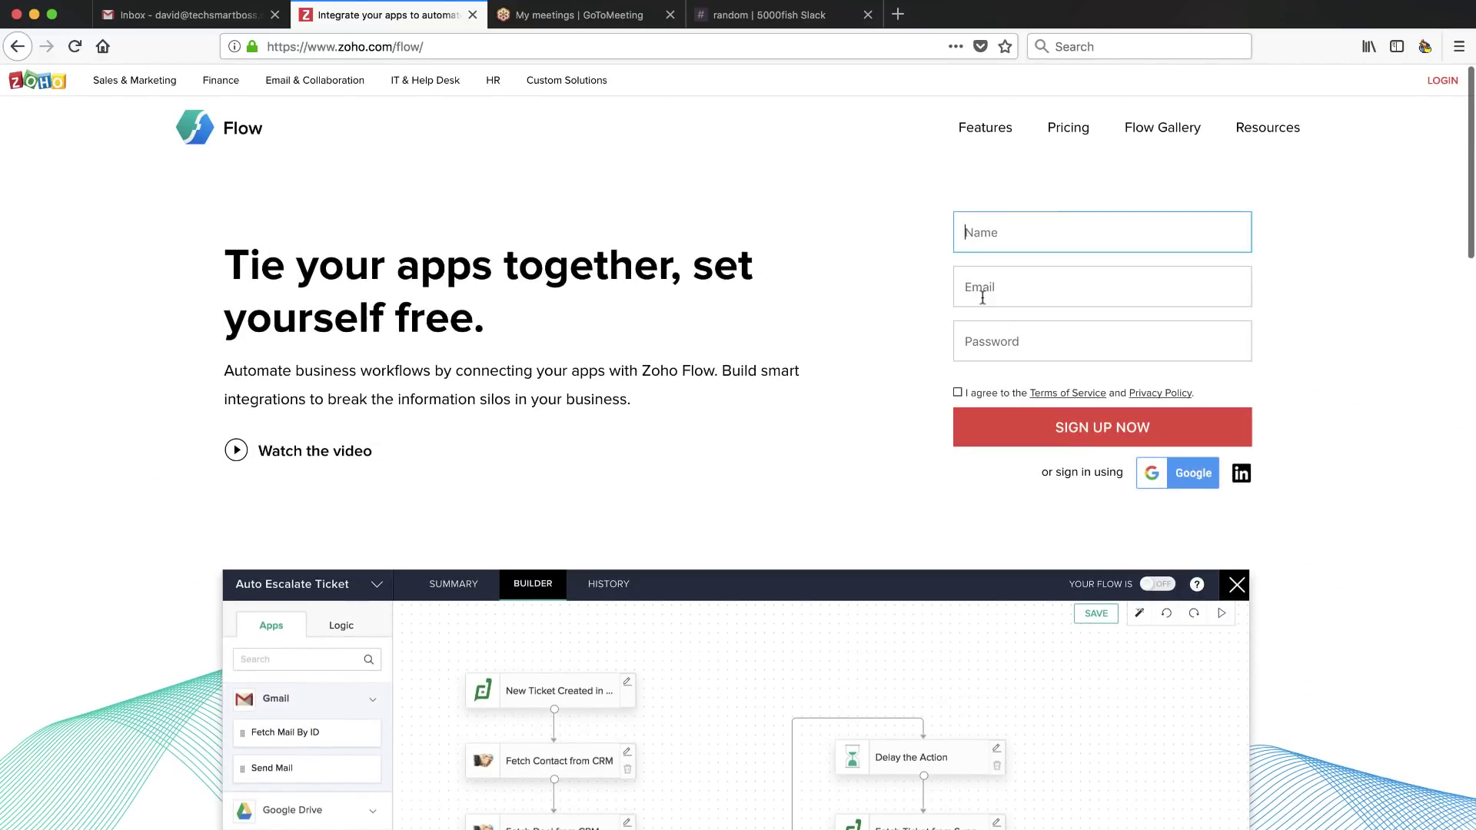
{"action": "left_click", "coordinate": [1074, 129]}
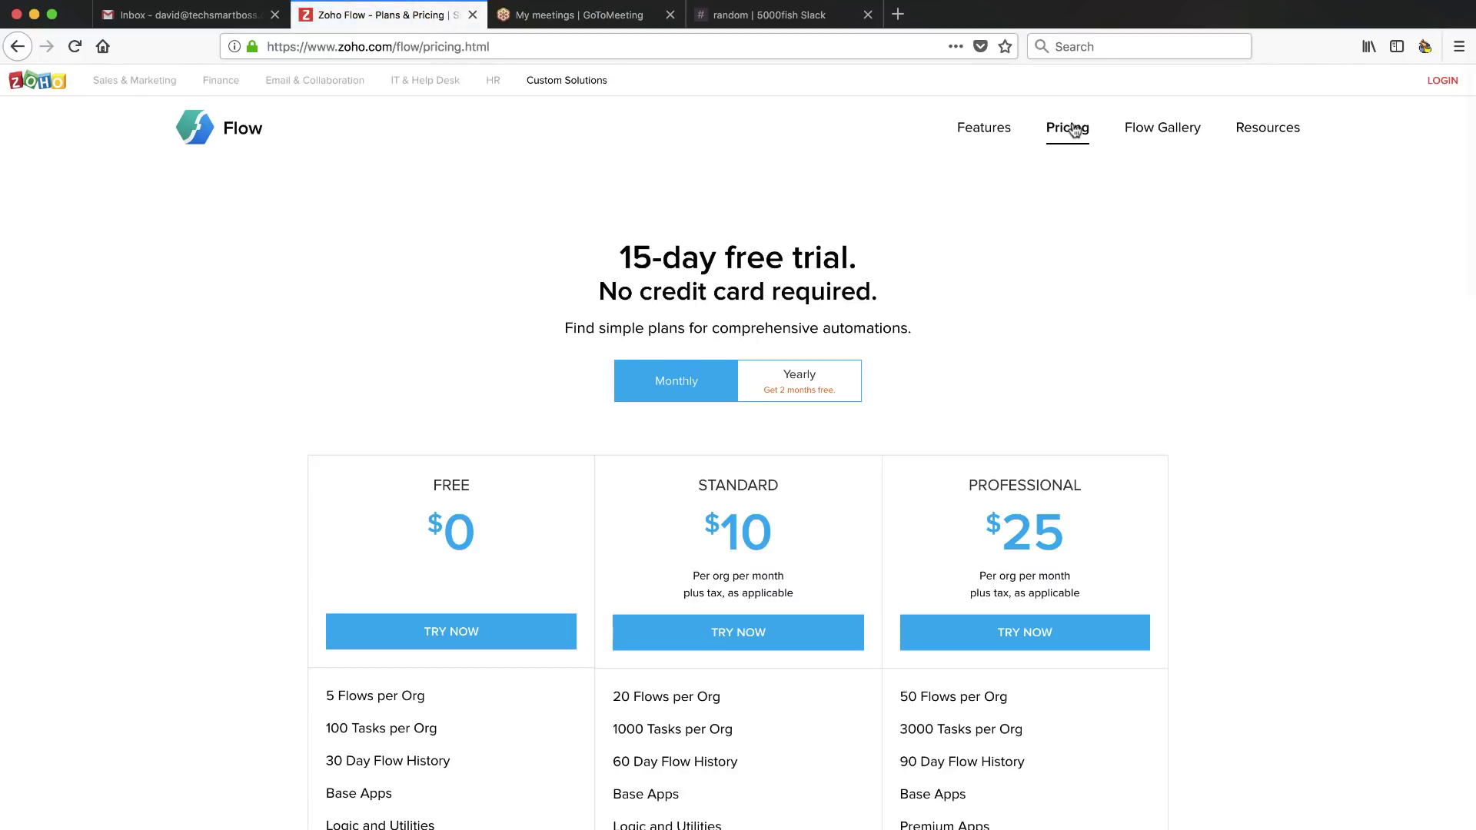
Review the Free, Standard and Professional plans, then go to the app gallery.
{"action": "scroll", "coordinate": [1027, 329], "scroll_direction": "down", "scroll_amount": 5}
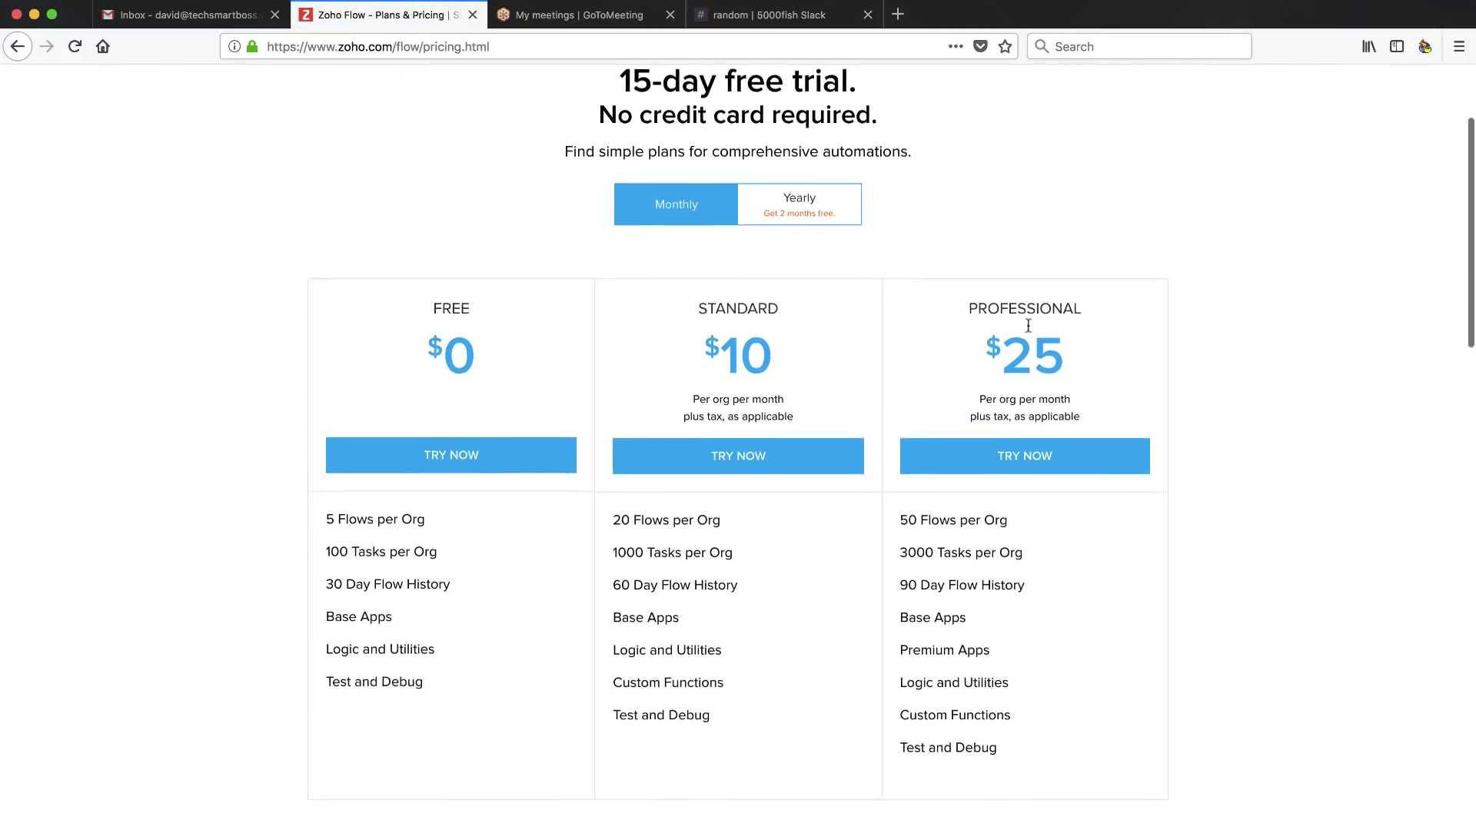
{"action": "scroll", "coordinate": [814, 679], "scroll_direction": "down", "scroll_amount": 4}
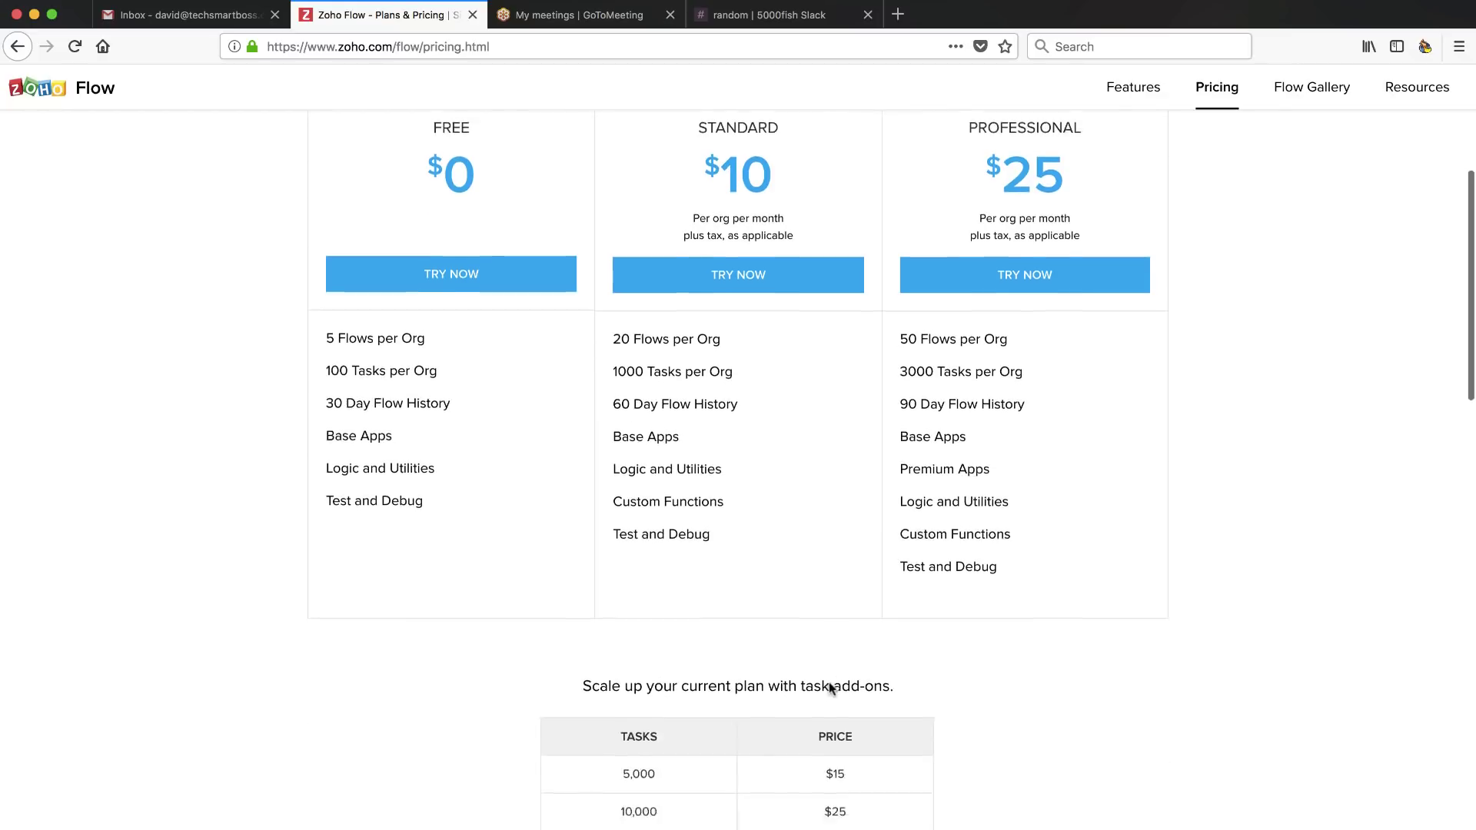
{"action": "scroll", "coordinate": [826, 684], "scroll_direction": "up", "scroll_amount": 3}
{"action": "scroll", "coordinate": [807, 661], "scroll_direction": "up", "scroll_amount": 2}
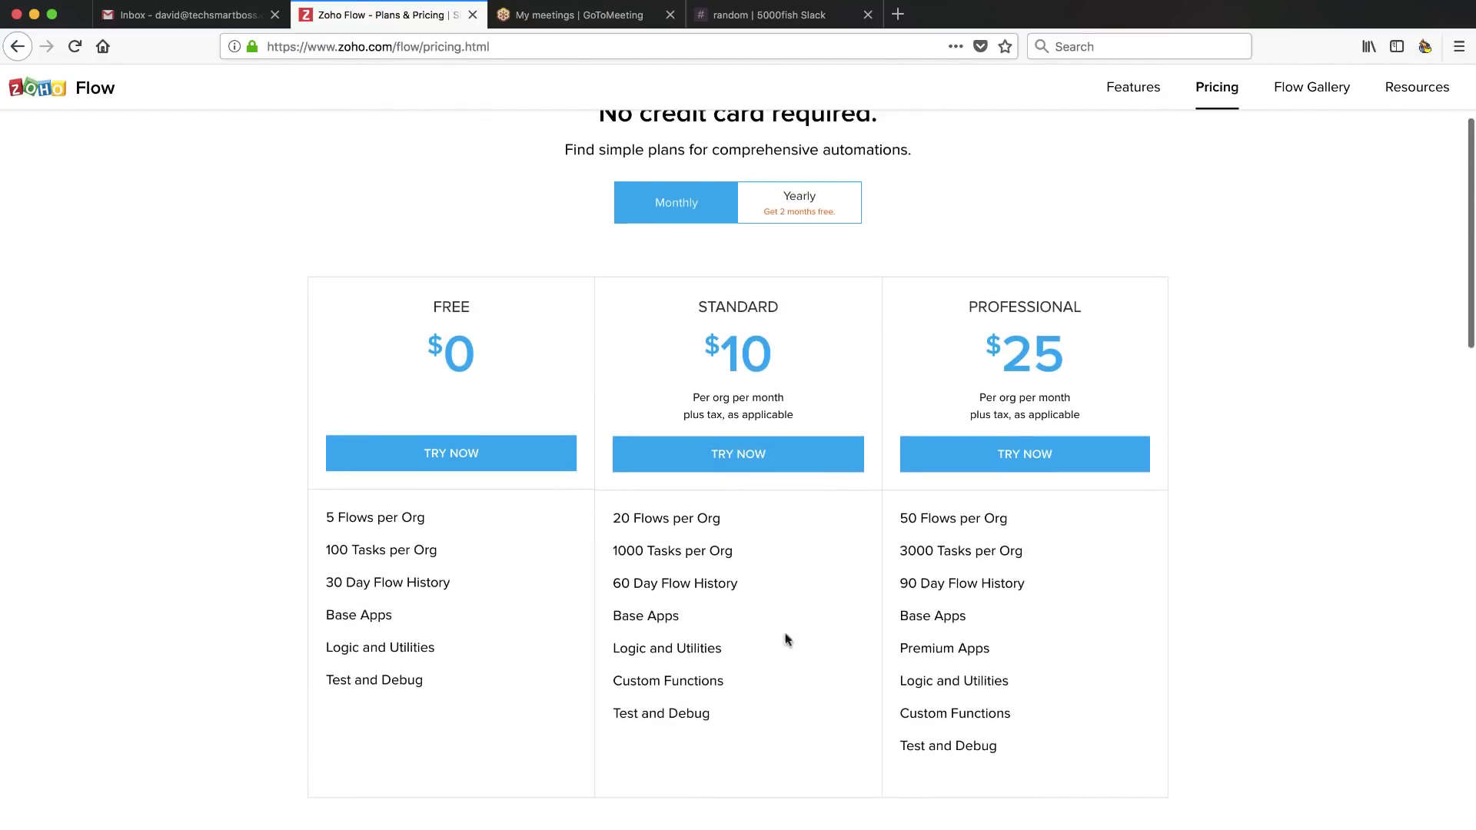
{"action": "scroll", "coordinate": [777, 492], "scroll_direction": "up", "scroll_amount": 3}
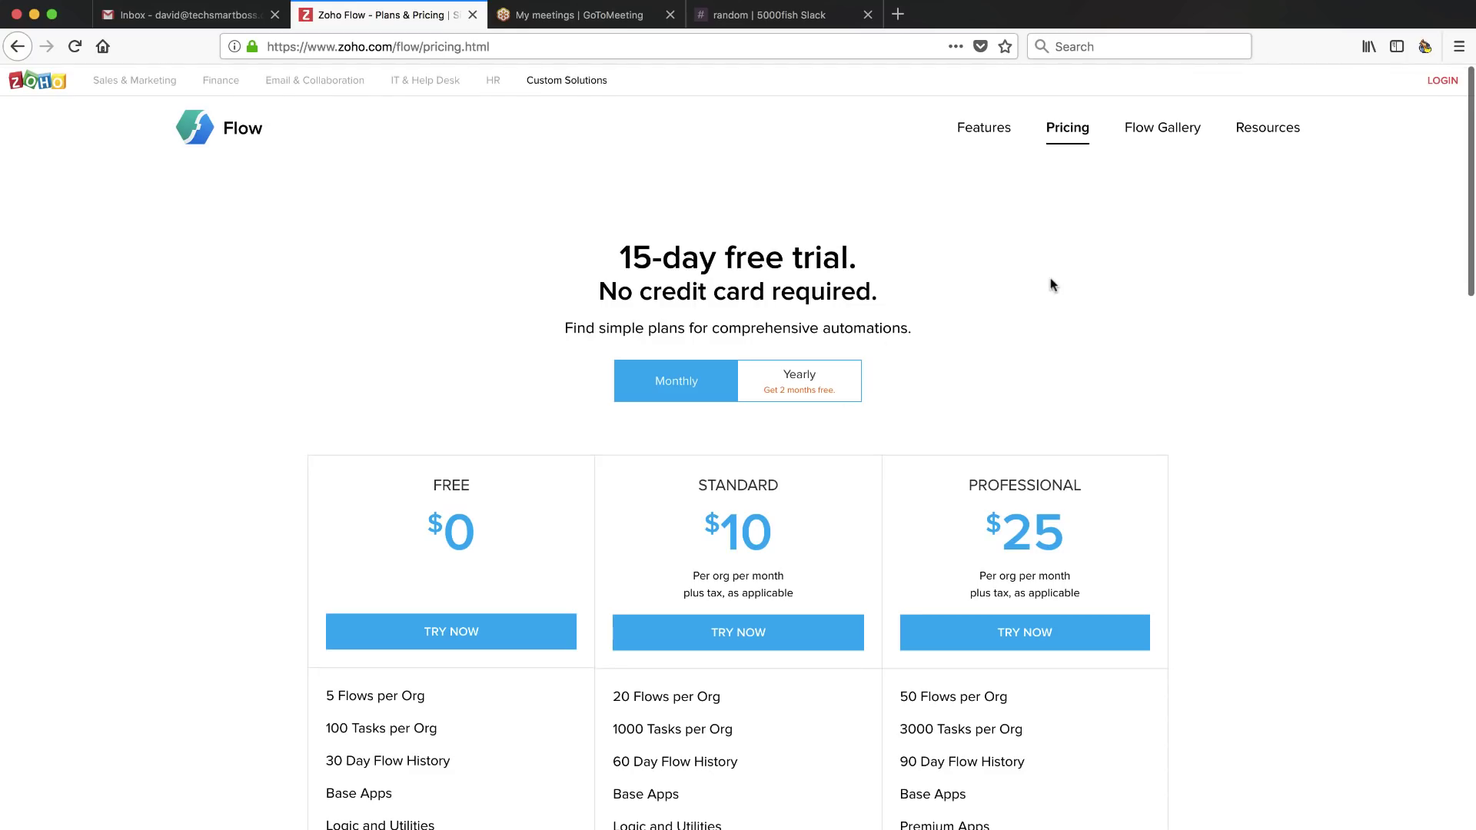
{"action": "left_click", "coordinate": [1174, 132]}
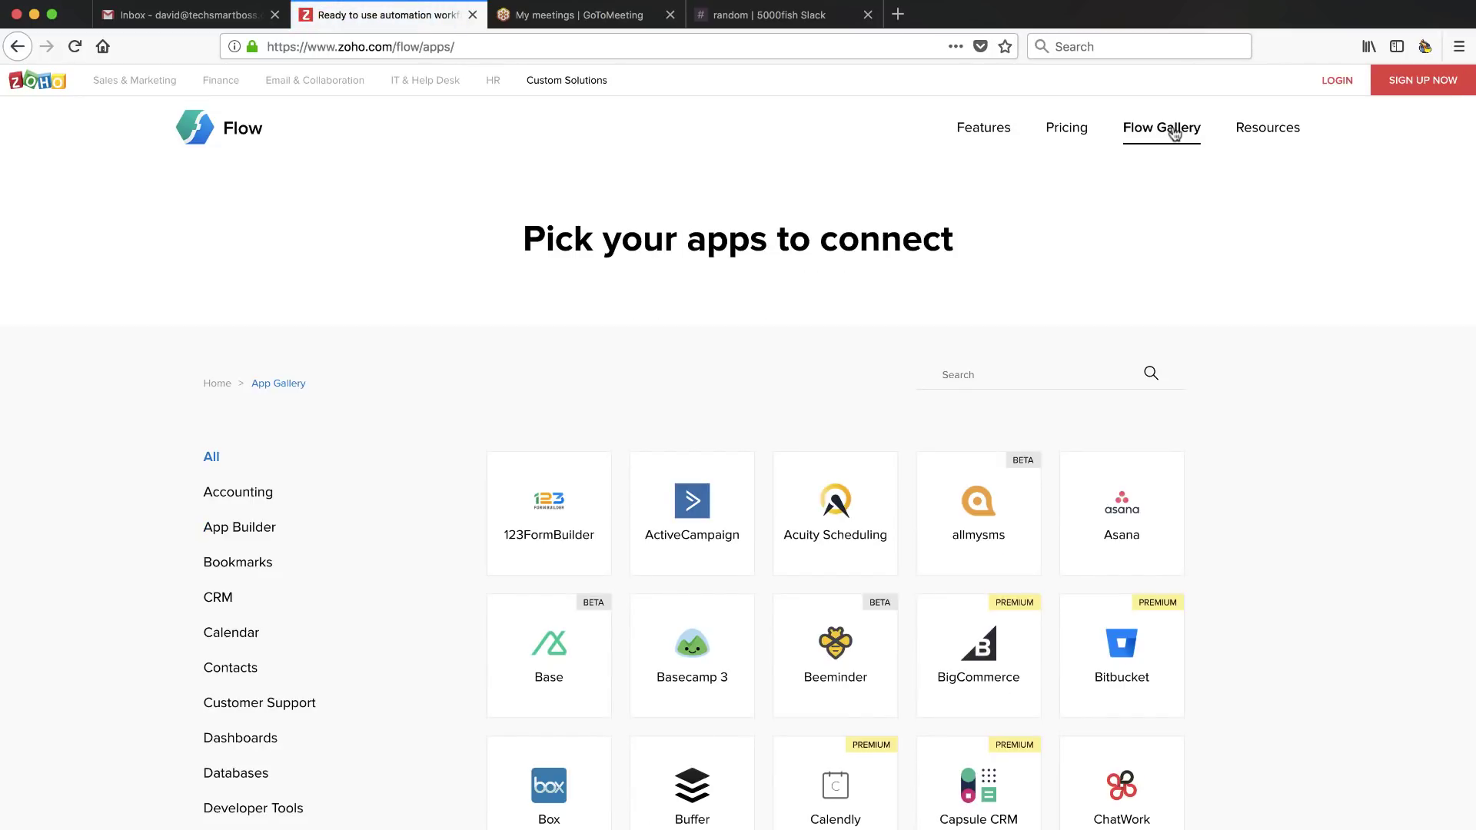
Browse the app gallery tiles down to the GoToMeeting card.
{"action": "scroll", "coordinate": [1249, 437], "scroll_direction": "down", "scroll_amount": 5}
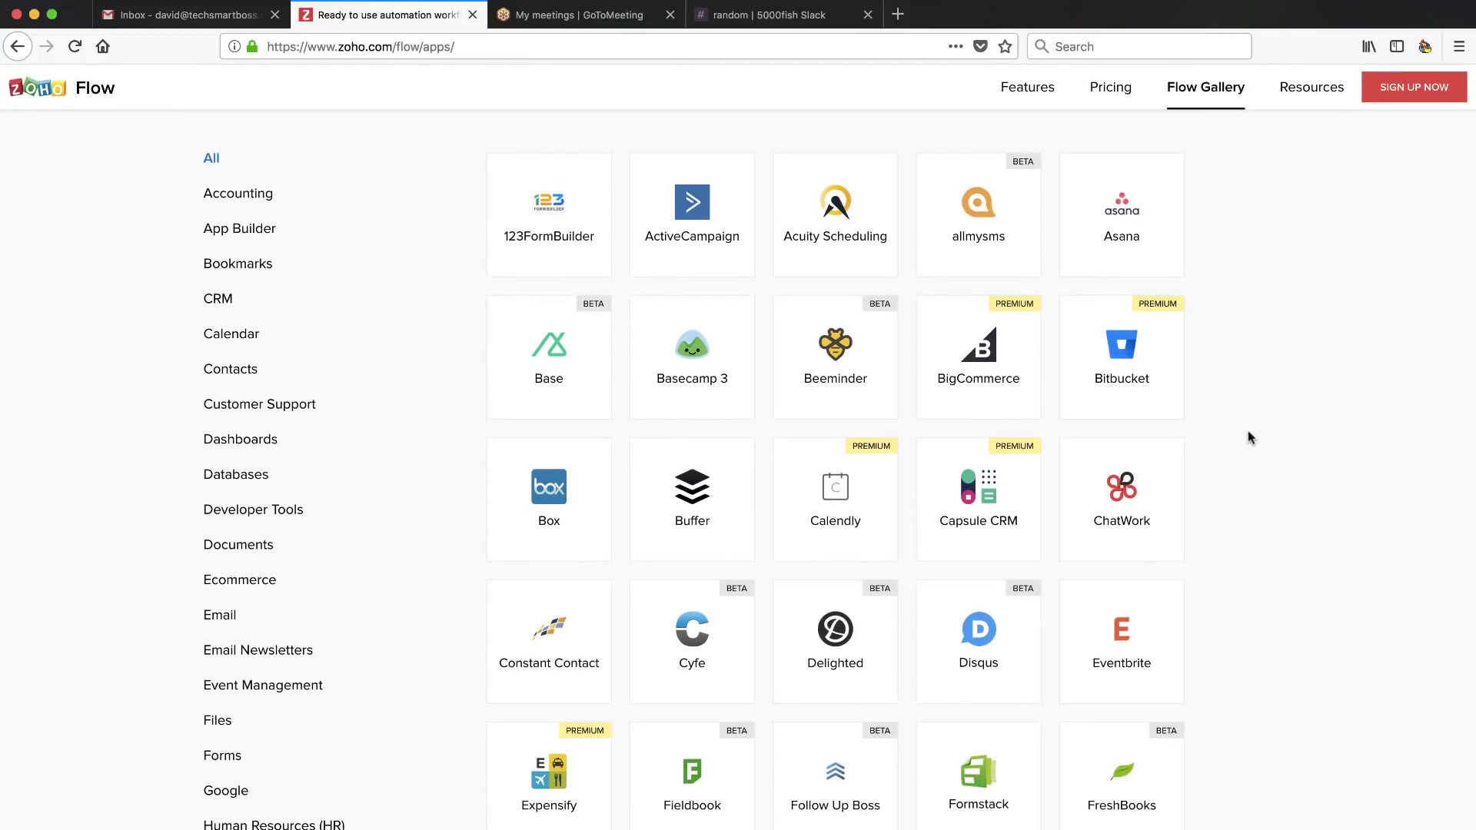
{"action": "scroll", "coordinate": [1248, 436], "scroll_direction": "down", "scroll_amount": 1}
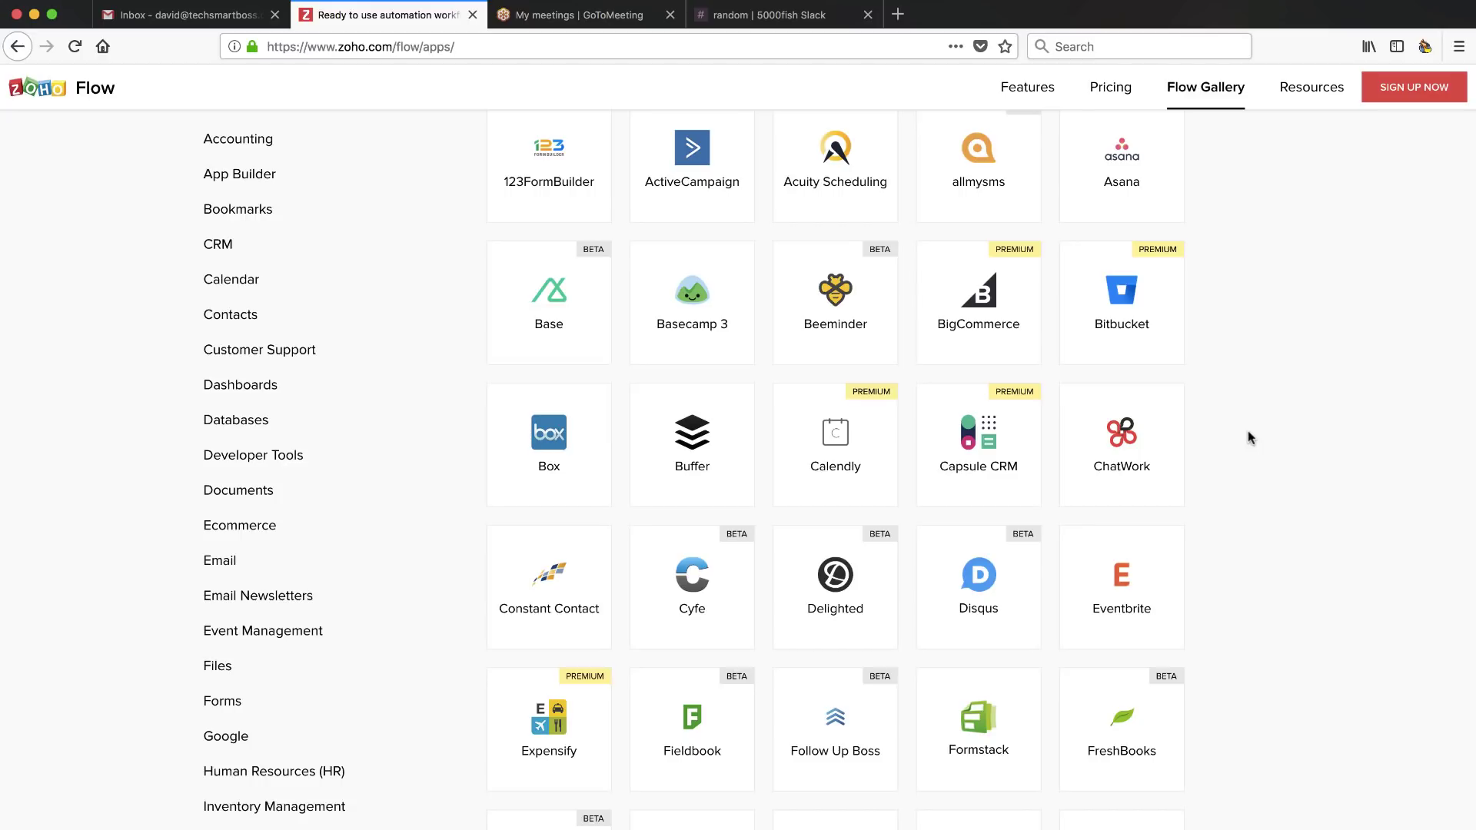
{"action": "scroll", "coordinate": [1247, 501], "scroll_direction": "down", "scroll_amount": 2}
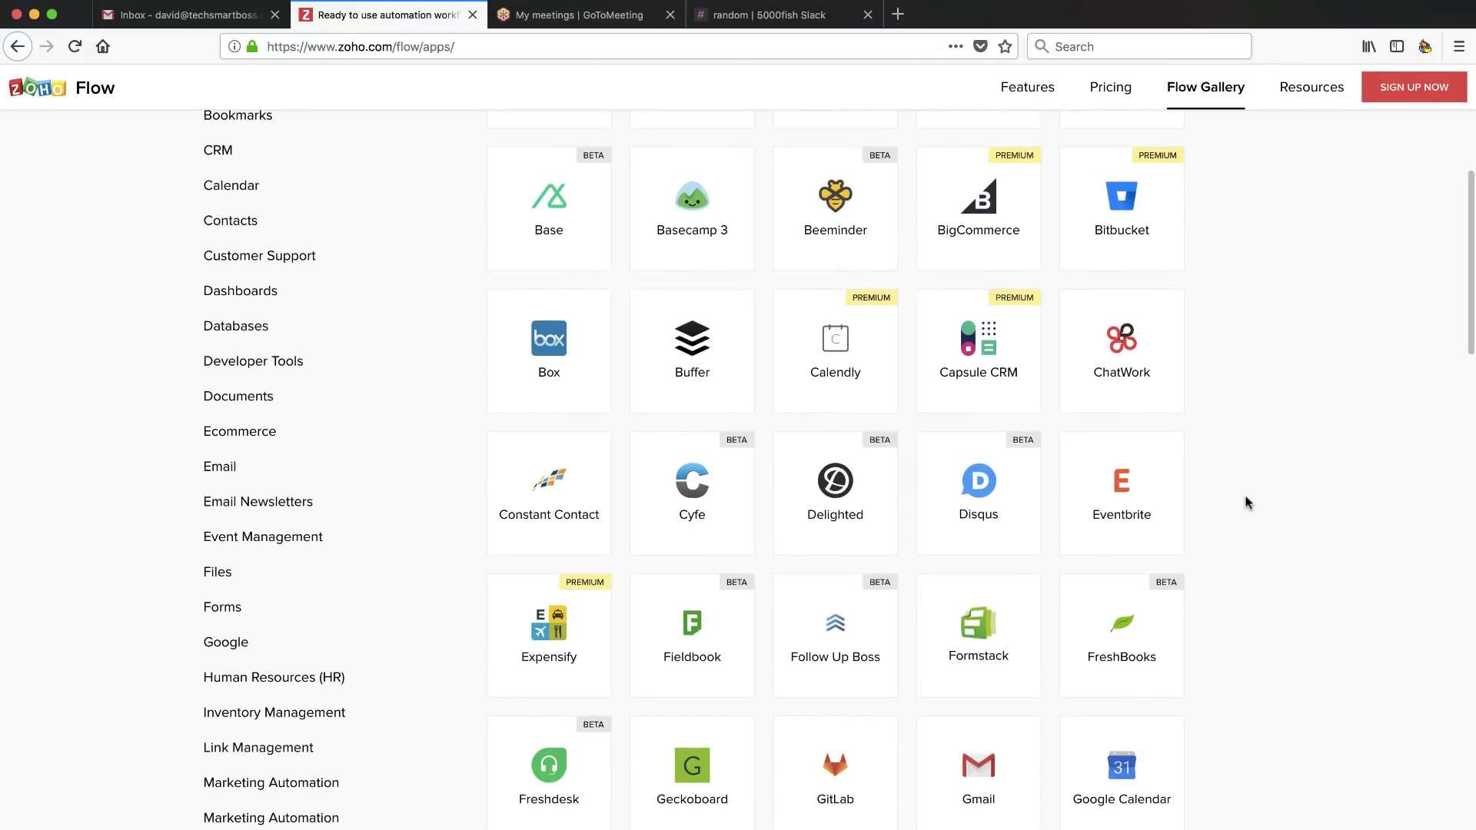
{"action": "scroll", "coordinate": [1246, 501], "scroll_direction": "down", "scroll_amount": 3}
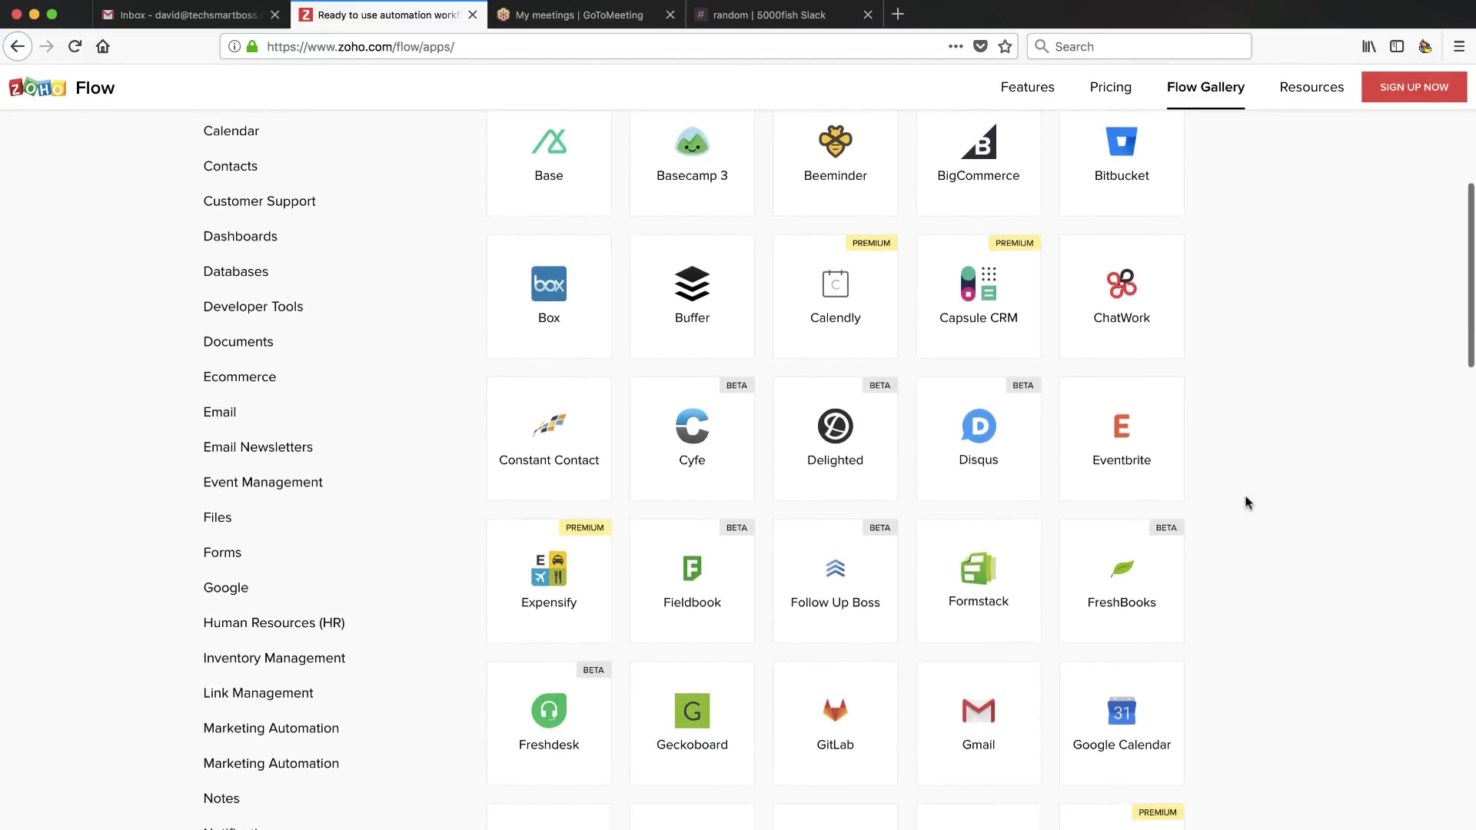
{"action": "scroll", "coordinate": [1246, 501], "scroll_direction": "down", "scroll_amount": 4}
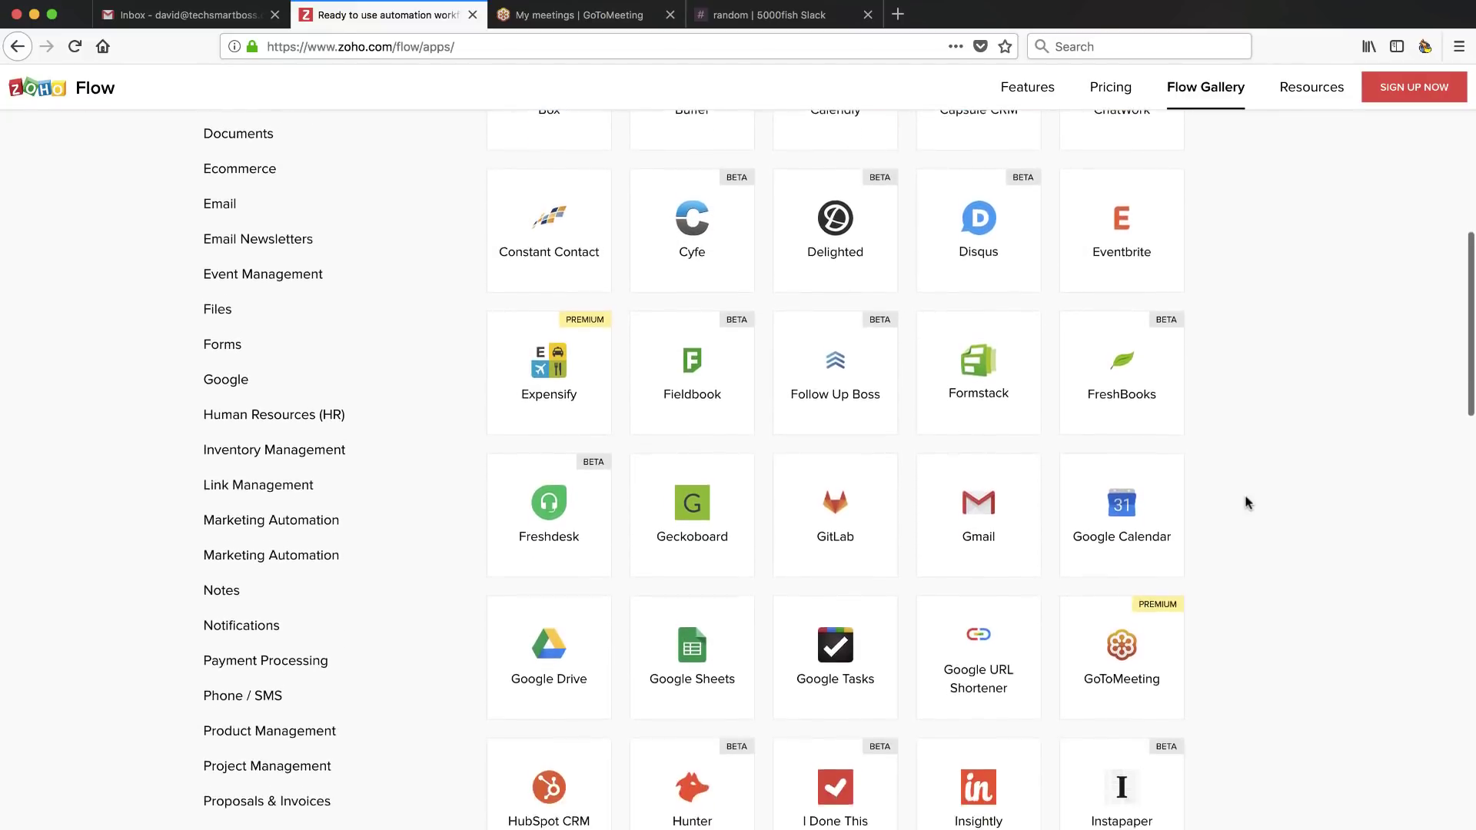
{"action": "scroll", "coordinate": [1247, 501], "scroll_direction": "down", "scroll_amount": 5}
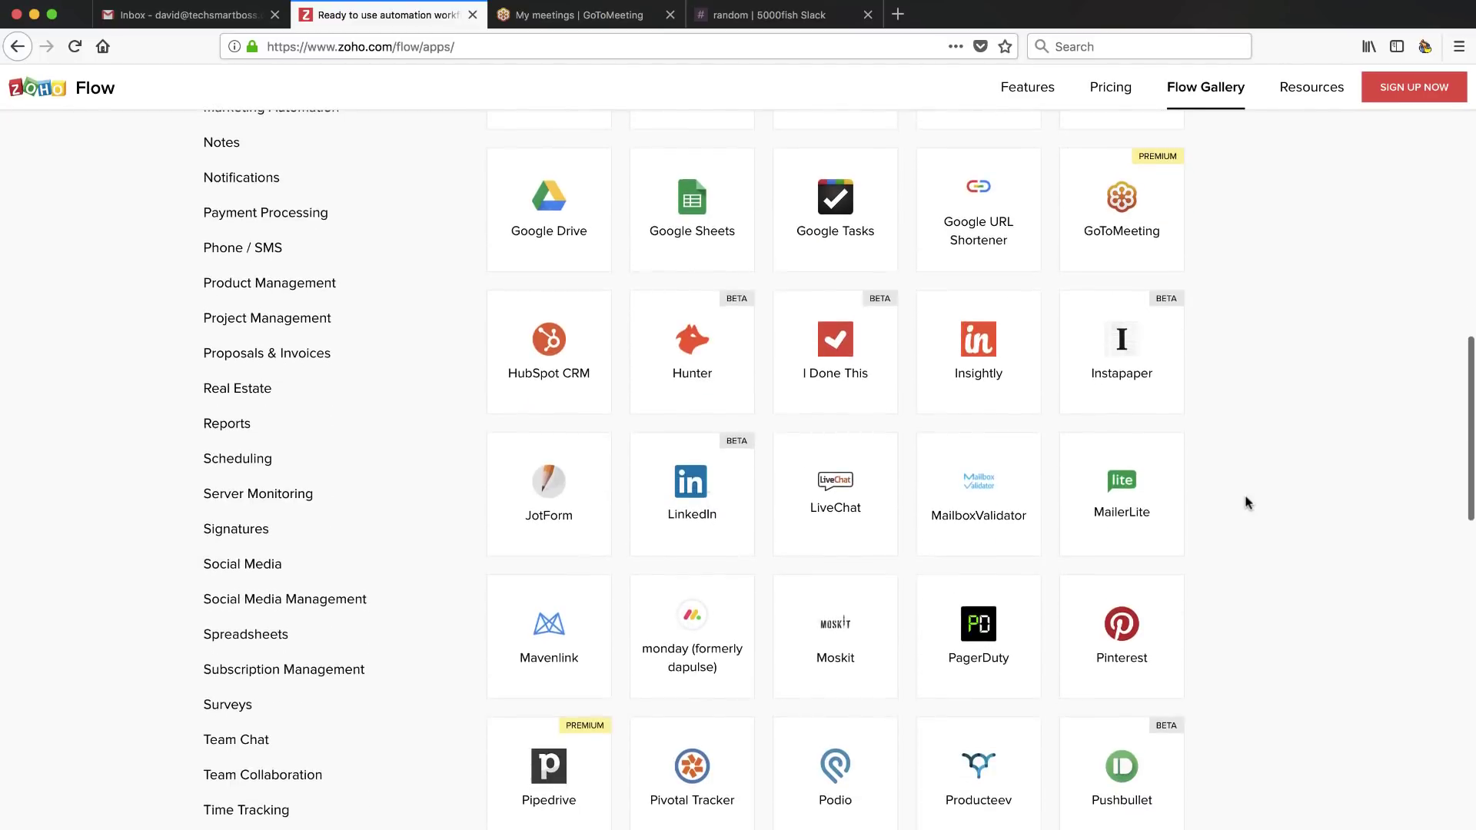
{"action": "scroll", "coordinate": [1245, 501], "scroll_direction": "up", "scroll_amount": 4}
{"action": "mouse_move", "coordinate": [1130, 358]}
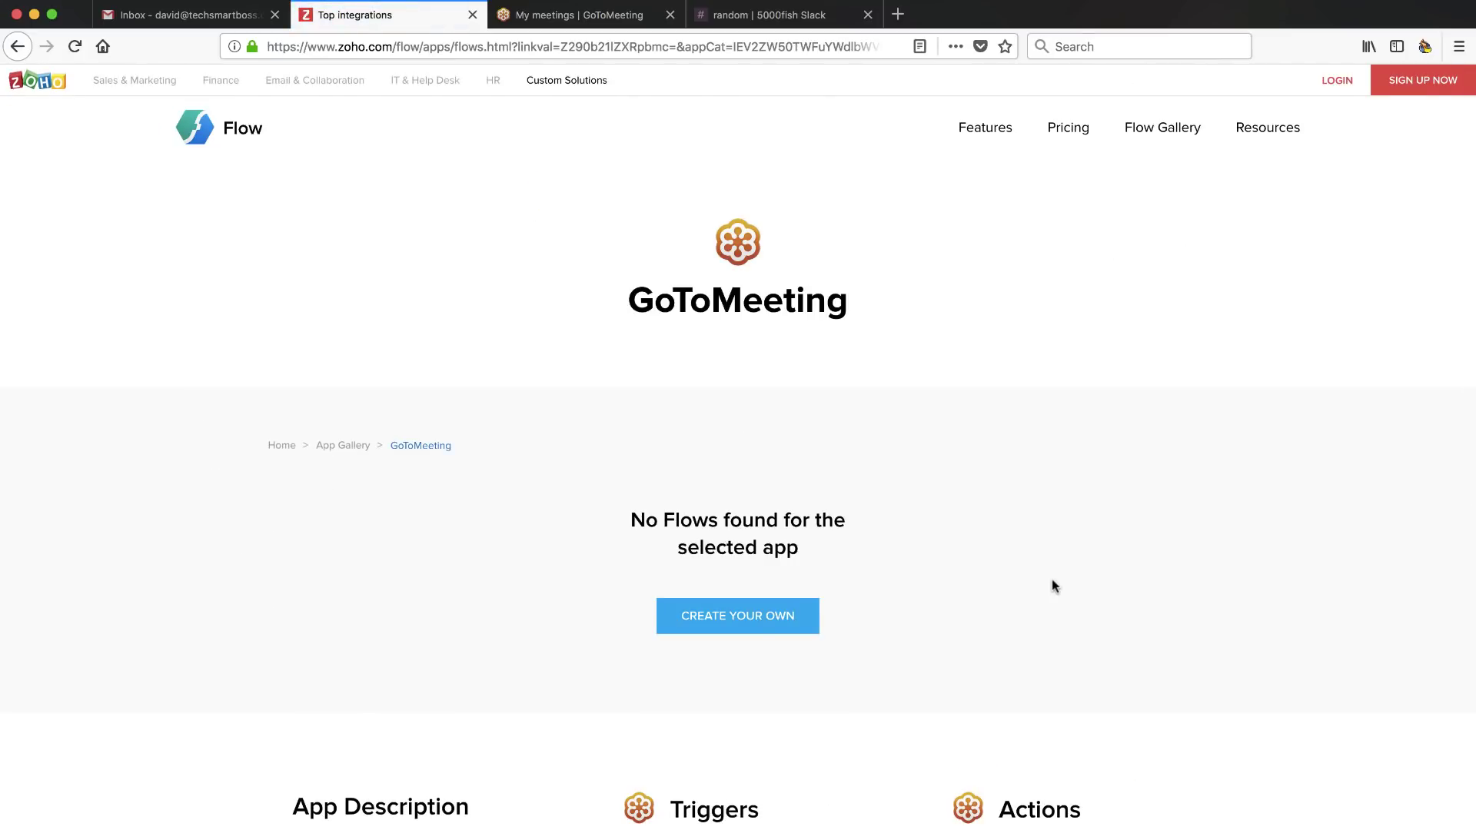
Look over the GoToMeeting page and return to the app gallery.
{"action": "scroll", "coordinate": [1052, 584], "scroll_direction": "down", "scroll_amount": 4}
{"action": "scroll", "coordinate": [1053, 584], "scroll_direction": "down", "scroll_amount": 1}
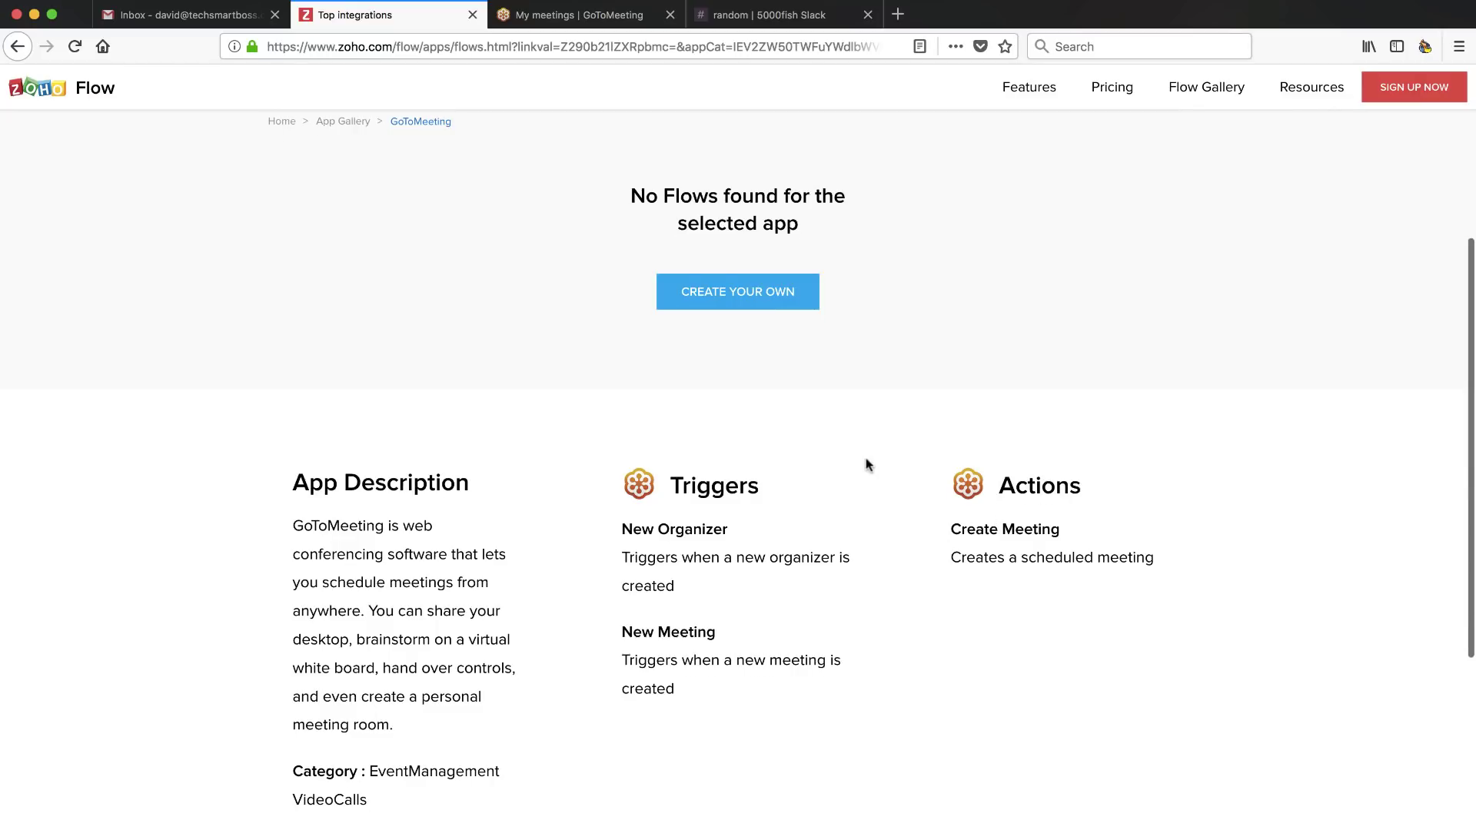
{"action": "scroll", "coordinate": [866, 465], "scroll_direction": "up", "scroll_amount": 5}
{"action": "left_click", "coordinate": [16, 46]}
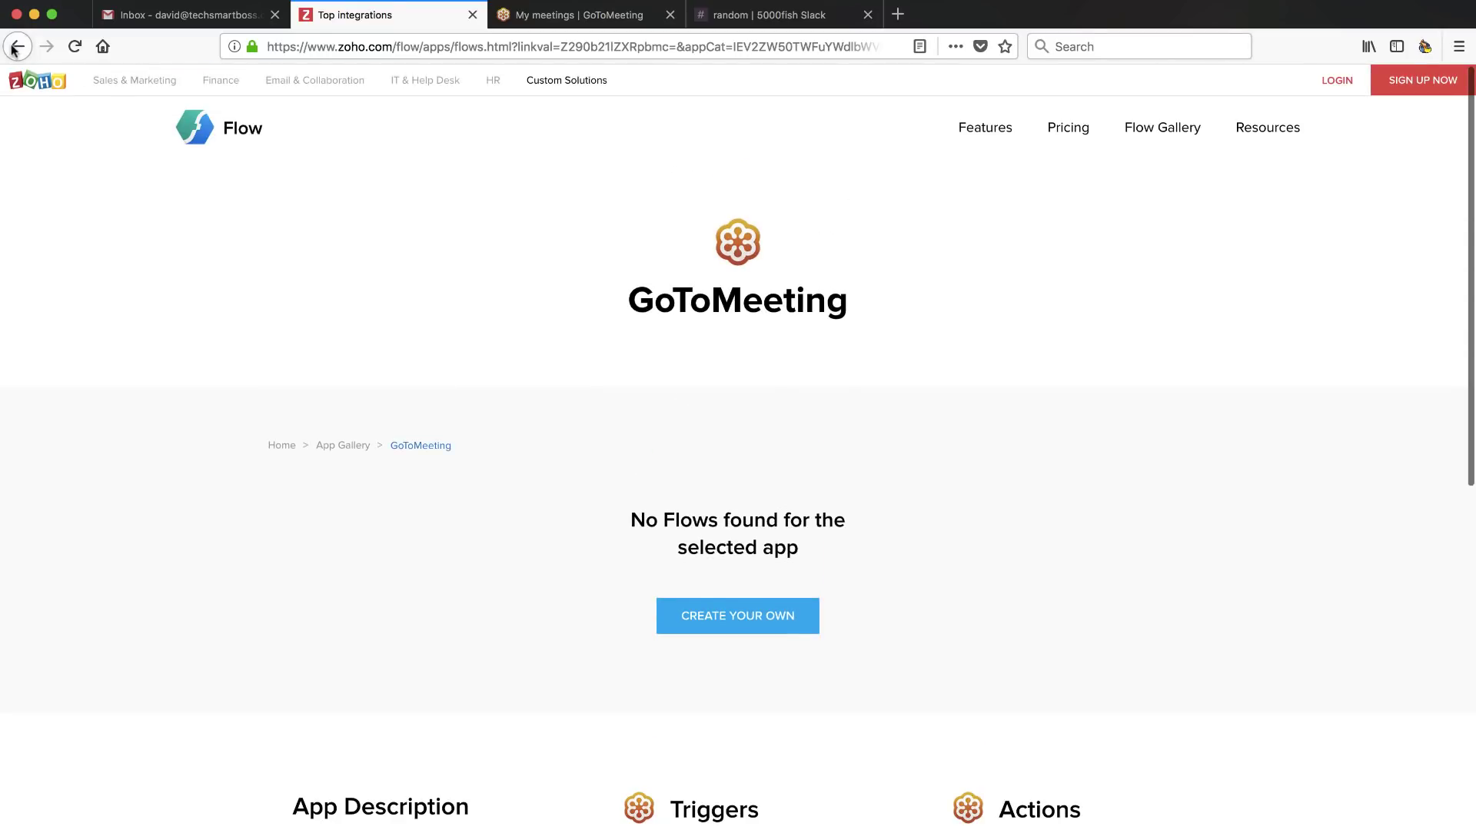
Find Slack in the app gallery and open its integration page.
{"action": "scroll", "coordinate": [730, 573], "scroll_direction": "up", "scroll_amount": 10}
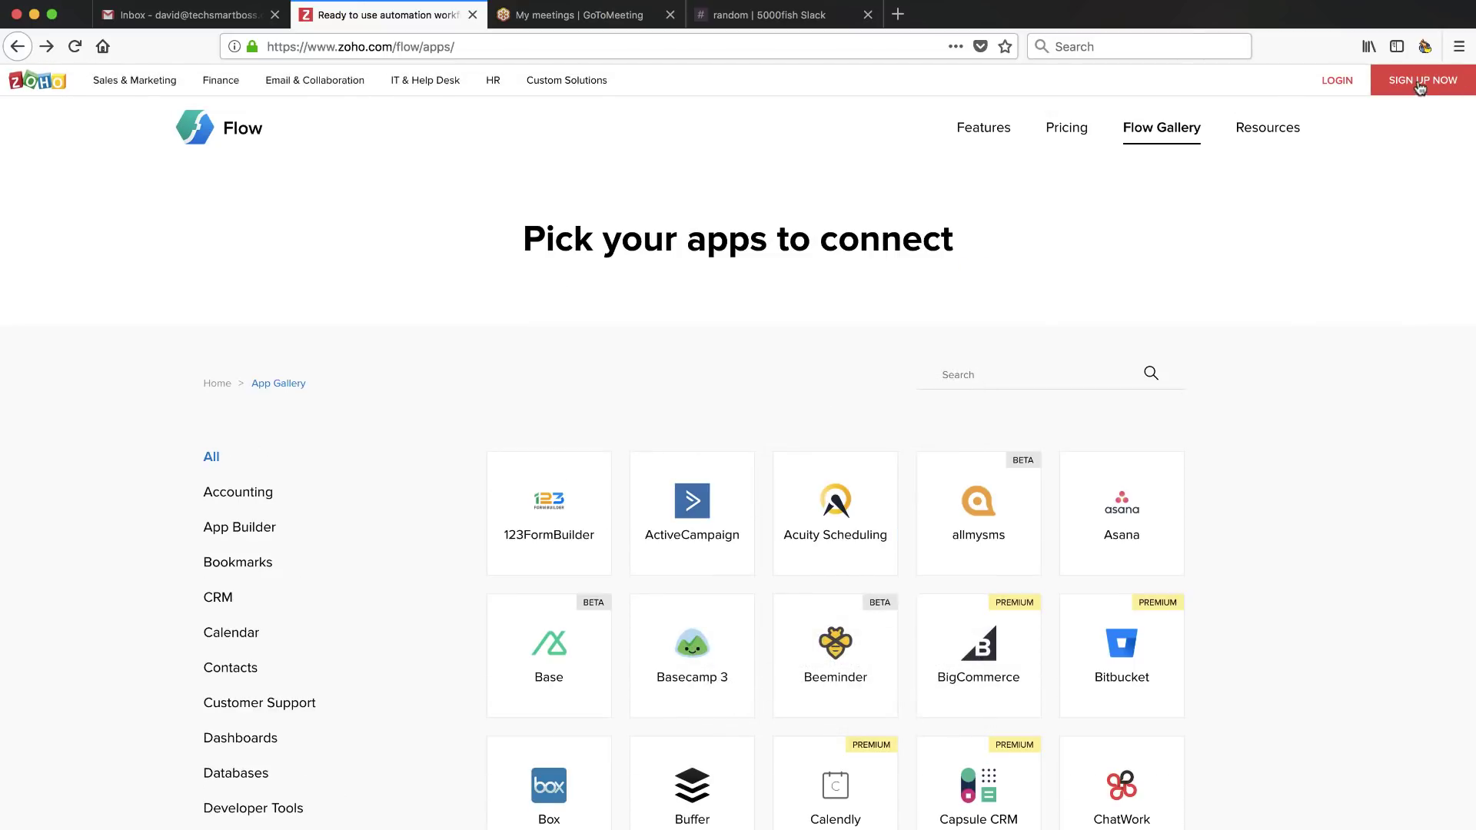
{"action": "scroll", "coordinate": [1122, 615], "scroll_direction": "down", "scroll_amount": 8}
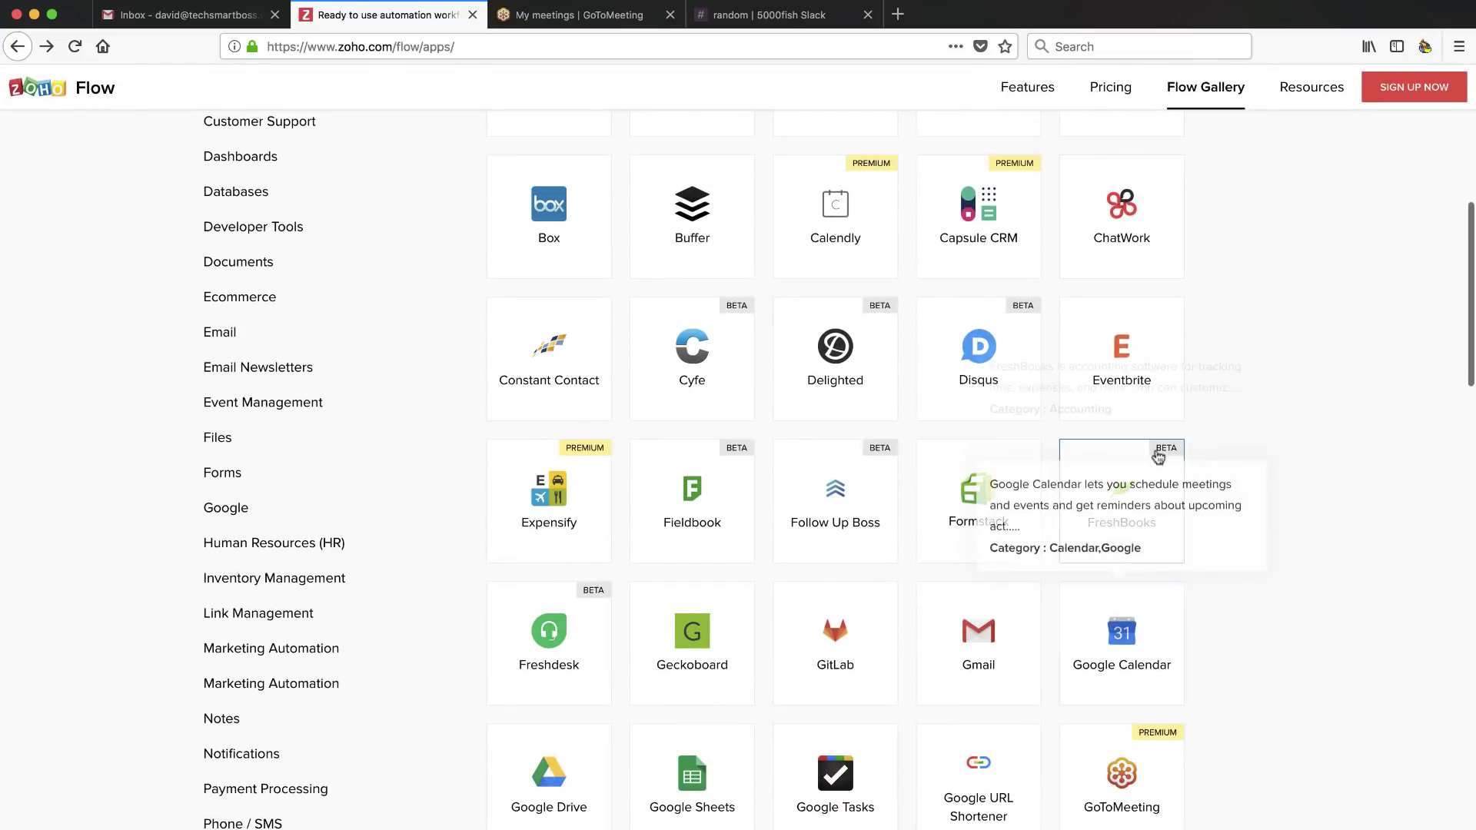
{"action": "scroll", "coordinate": [1153, 538], "scroll_direction": "down", "scroll_amount": 3}
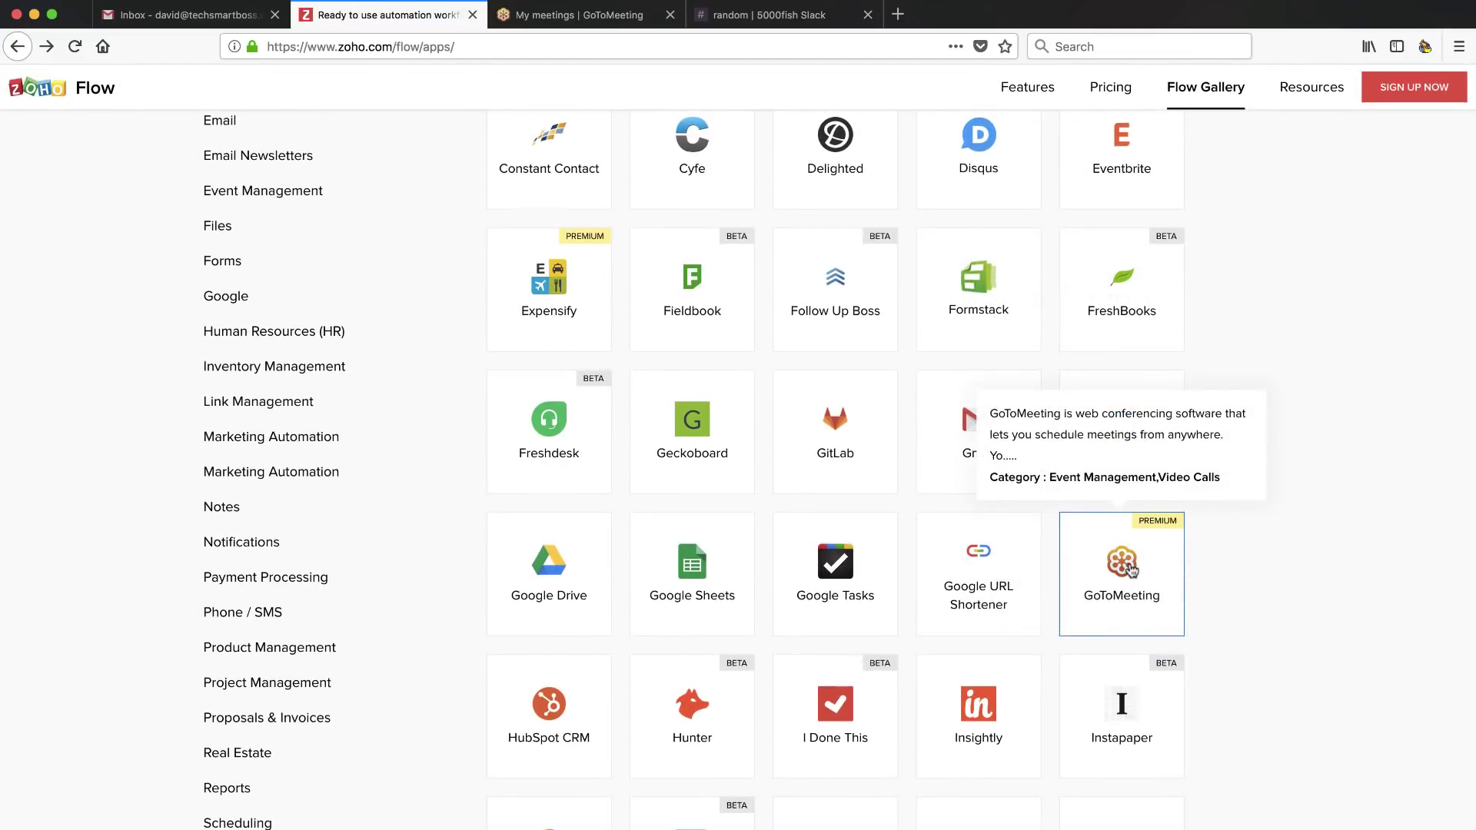
{"action": "scroll", "coordinate": [1241, 597], "scroll_direction": "down", "scroll_amount": 12}
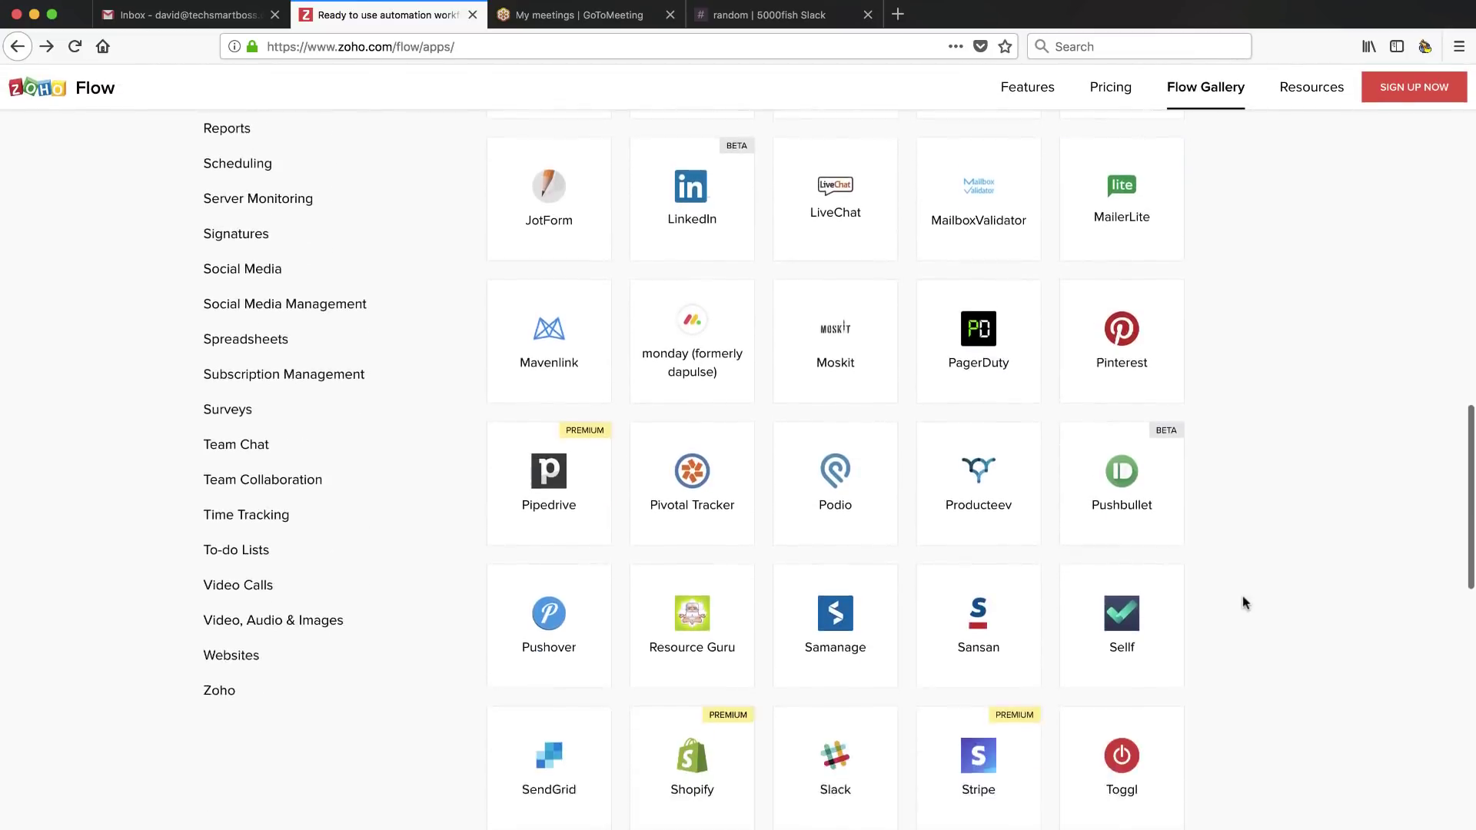
{"action": "scroll", "coordinate": [1242, 596], "scroll_direction": "down", "scroll_amount": 2}
{"action": "scroll", "coordinate": [1242, 597], "scroll_direction": "up", "scroll_amount": 5}
{"action": "scroll", "coordinate": [1242, 596], "scroll_direction": "down", "scroll_amount": 2}
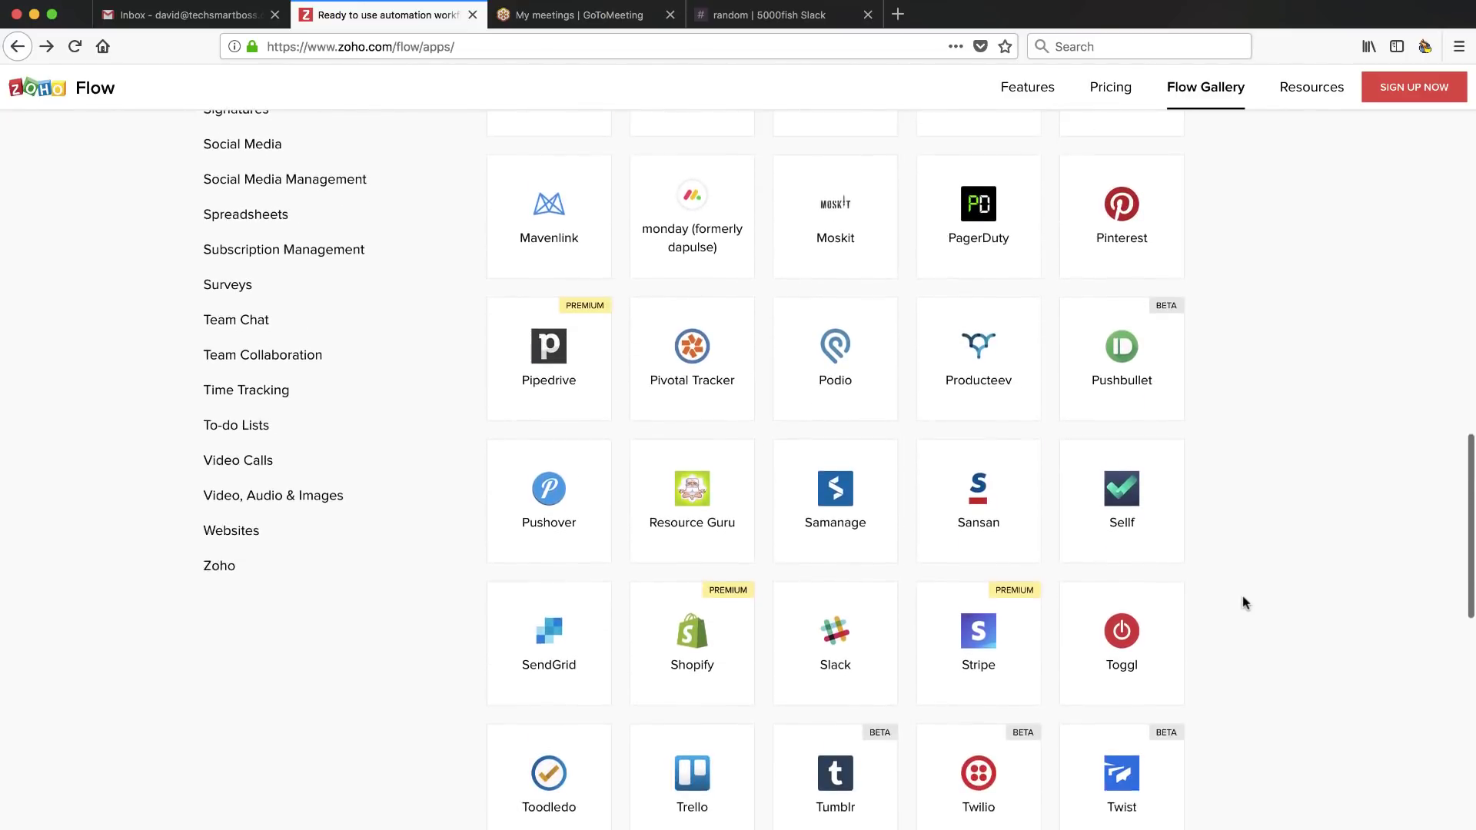
{"action": "left_click", "coordinate": [800, 632]}
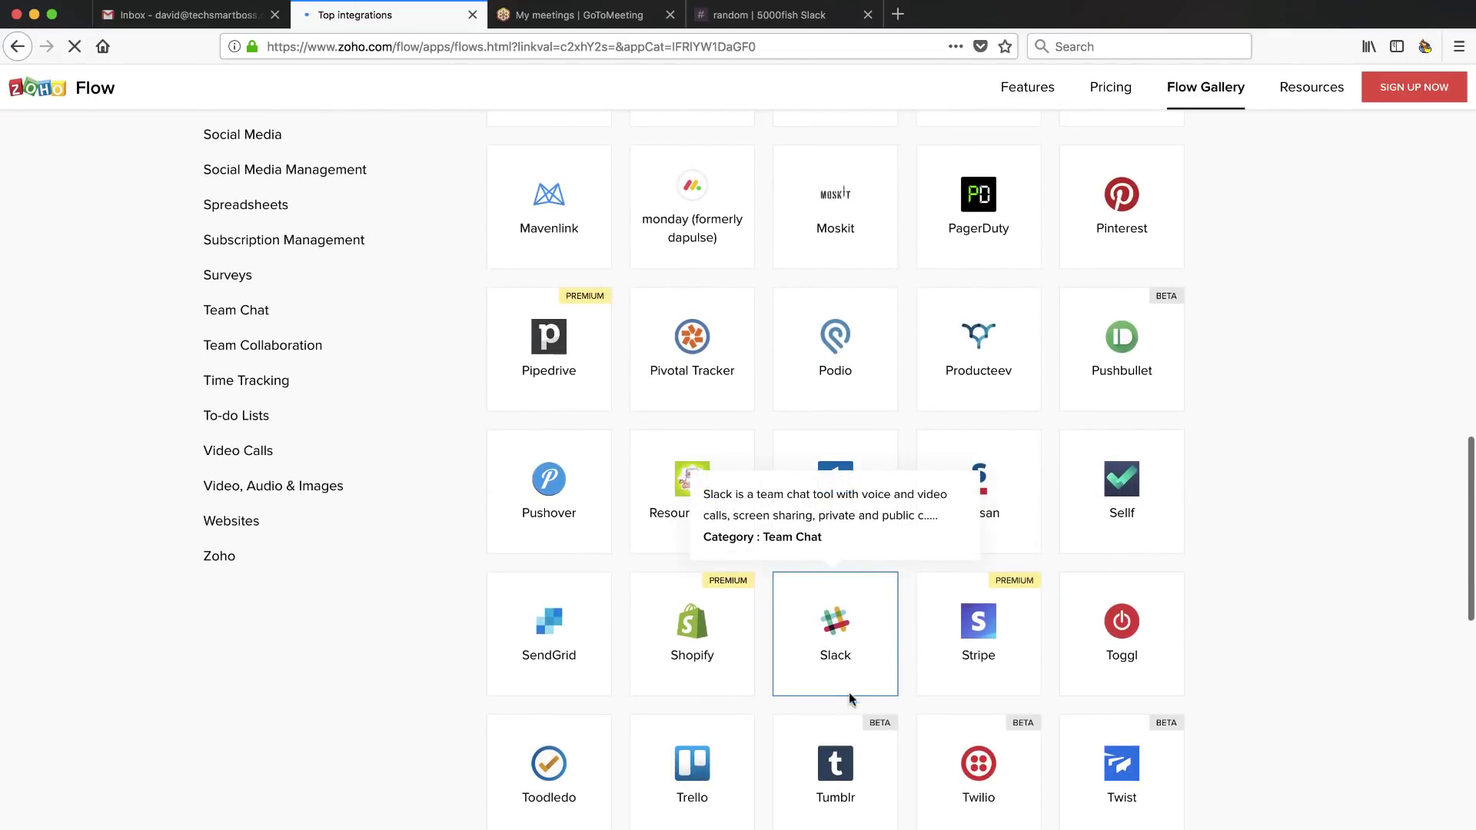
Browse Slack's ready-made flows, triggers and actions, then return to the top.
{"action": "scroll", "coordinate": [858, 724], "scroll_direction": "down", "scroll_amount": 20}
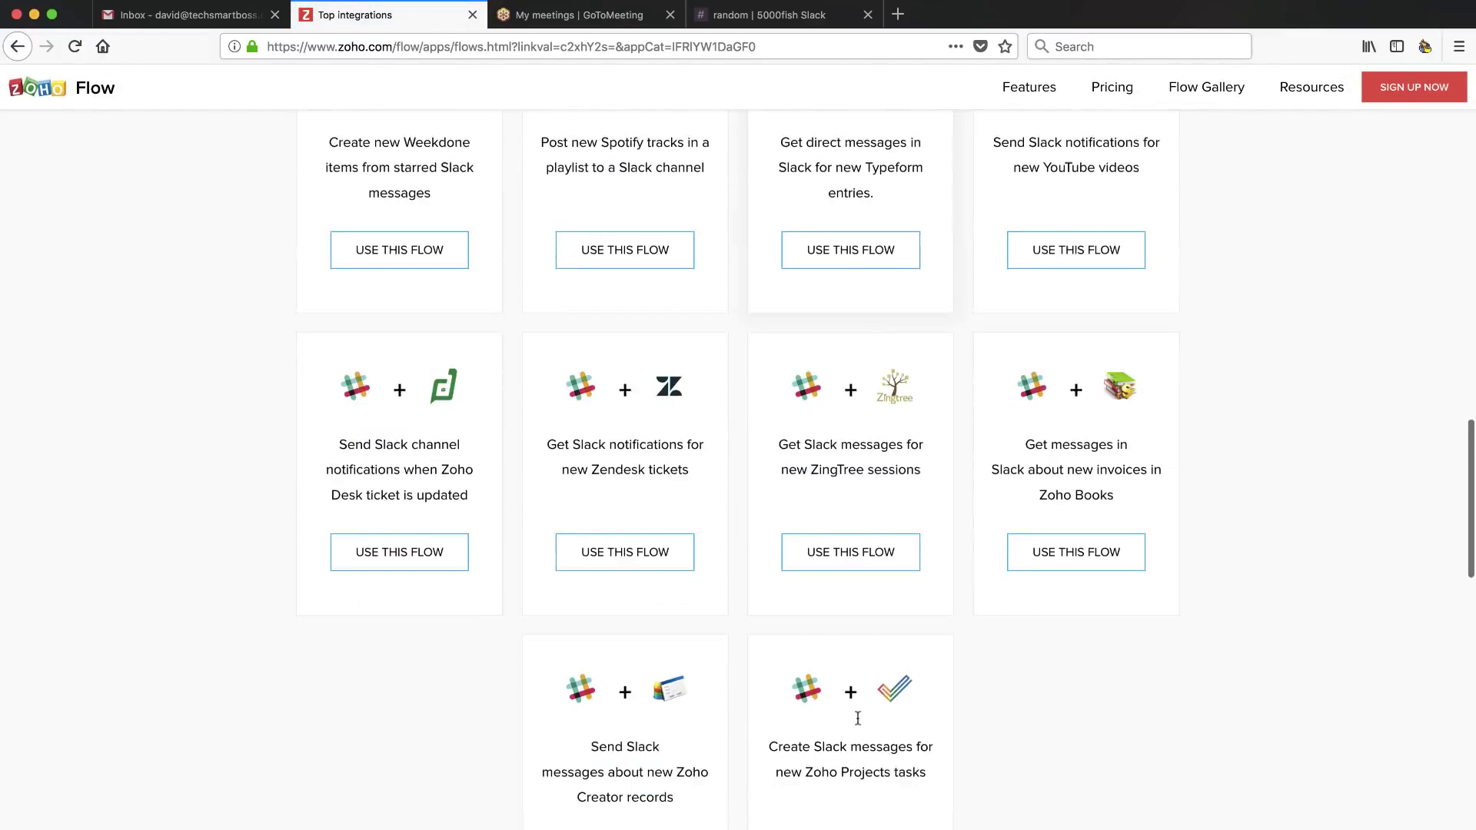
{"action": "scroll", "coordinate": [858, 718], "scroll_direction": "down", "scroll_amount": 5}
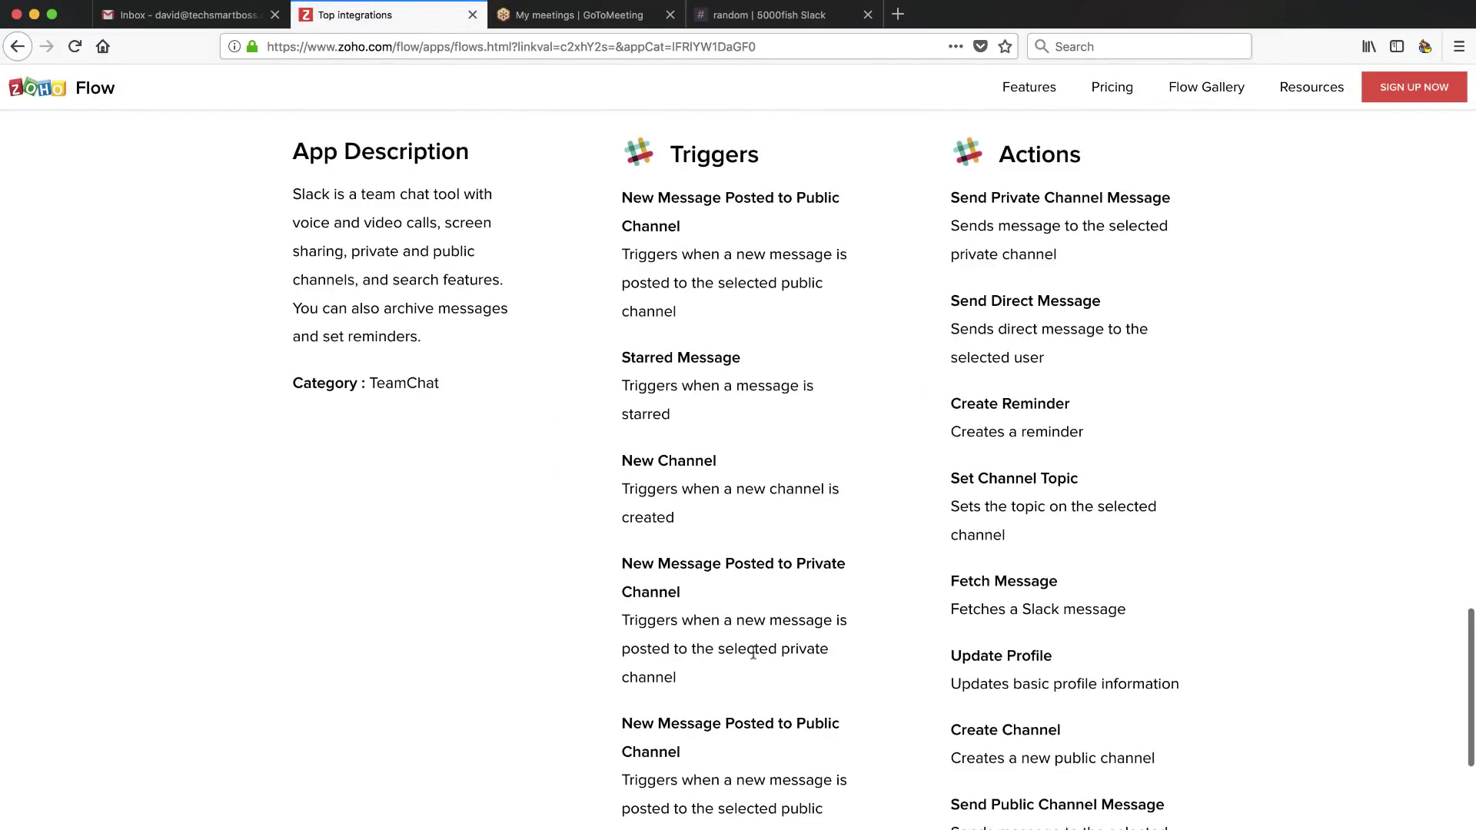
{"action": "scroll", "coordinate": [753, 653], "scroll_direction": "down", "scroll_amount": 4}
{"action": "scroll", "coordinate": [753, 657], "scroll_direction": "up", "scroll_amount": 15}
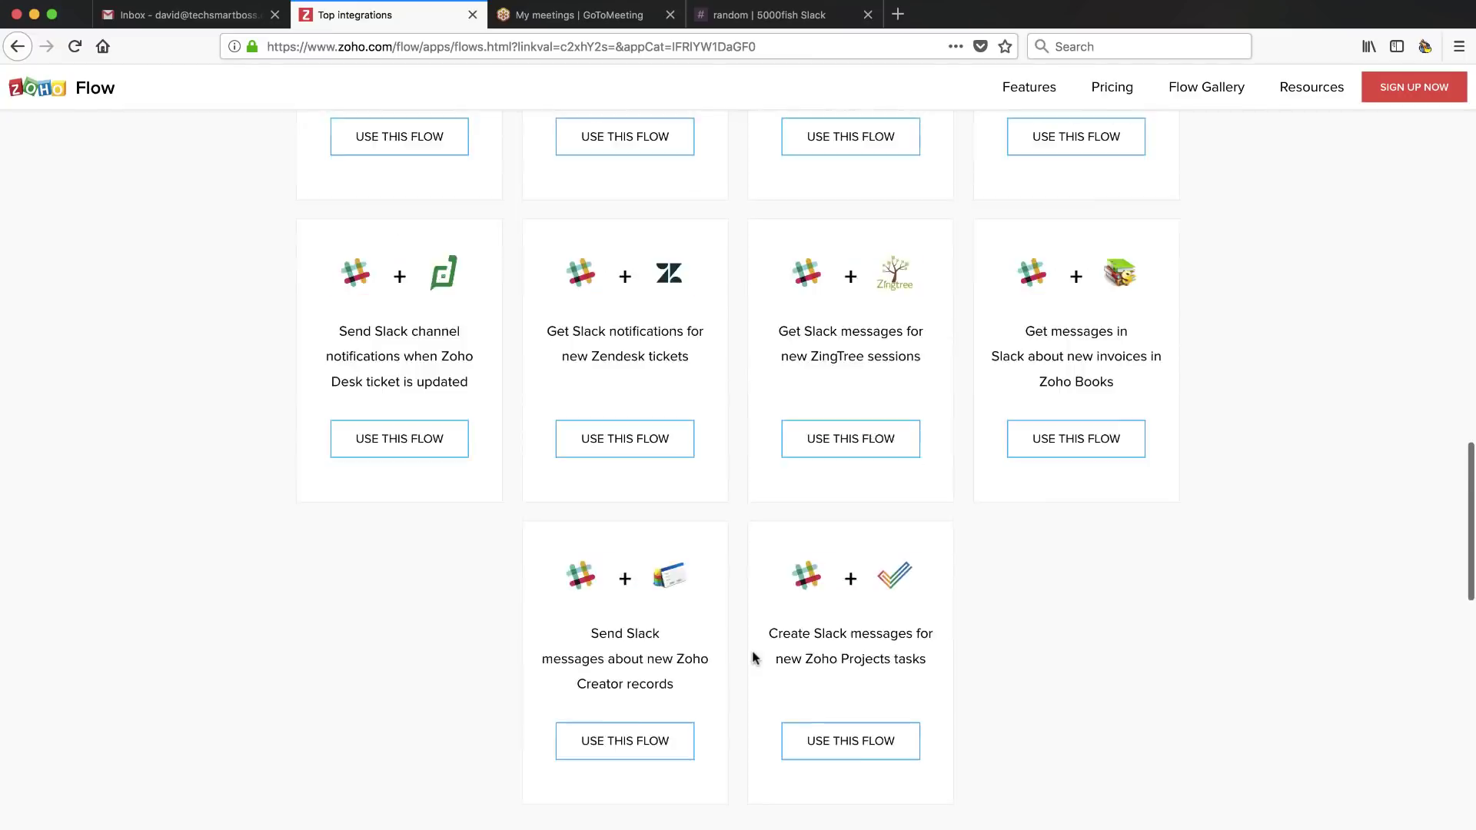
{"action": "scroll", "coordinate": [753, 657], "scroll_direction": "up", "scroll_amount": 15}
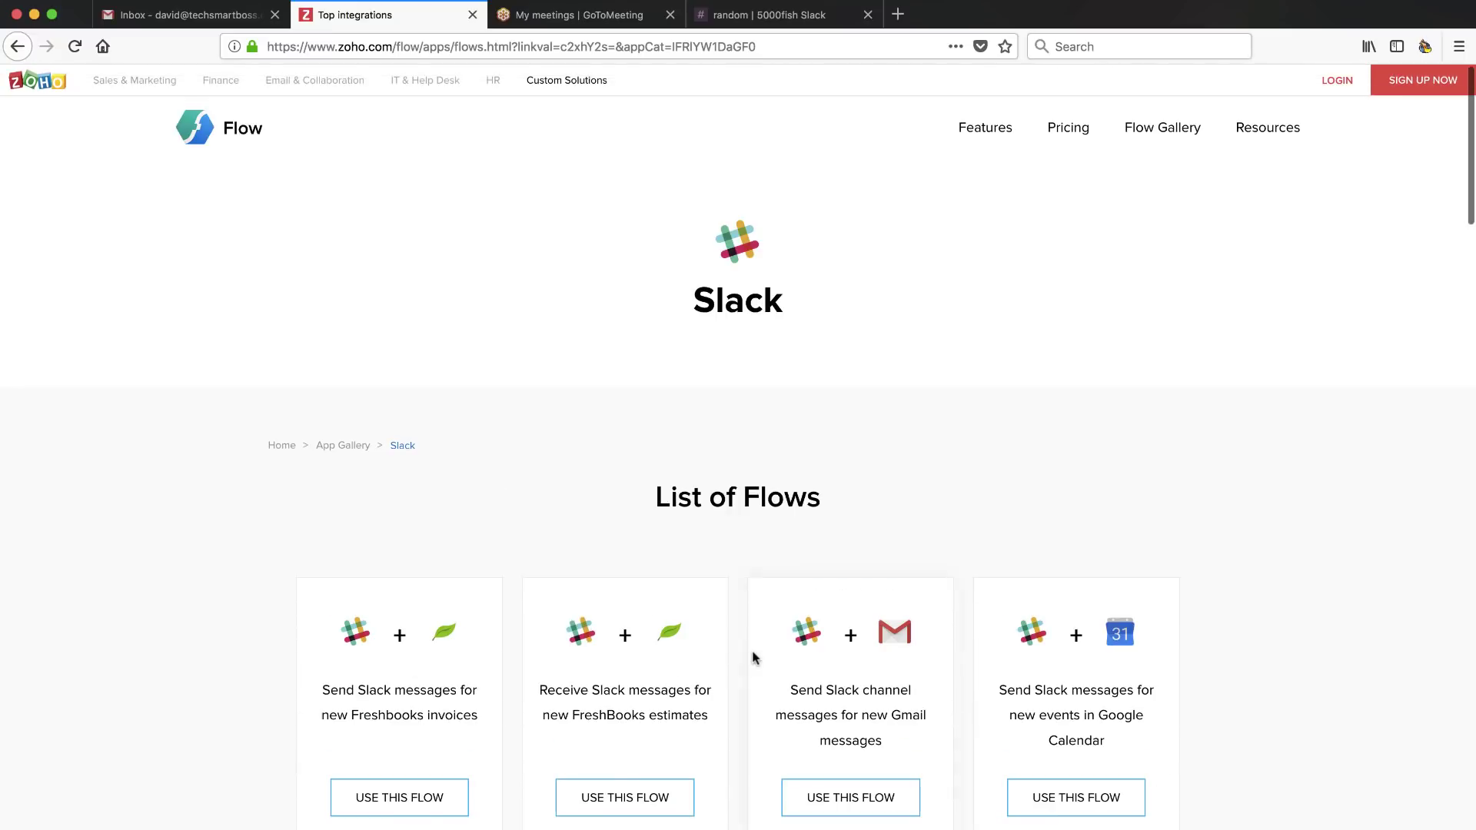
Fill the free-trial form with the user's full name, e-mail and password, accept the terms, and submit.
{"action": "left_click", "coordinate": [1420, 89]}
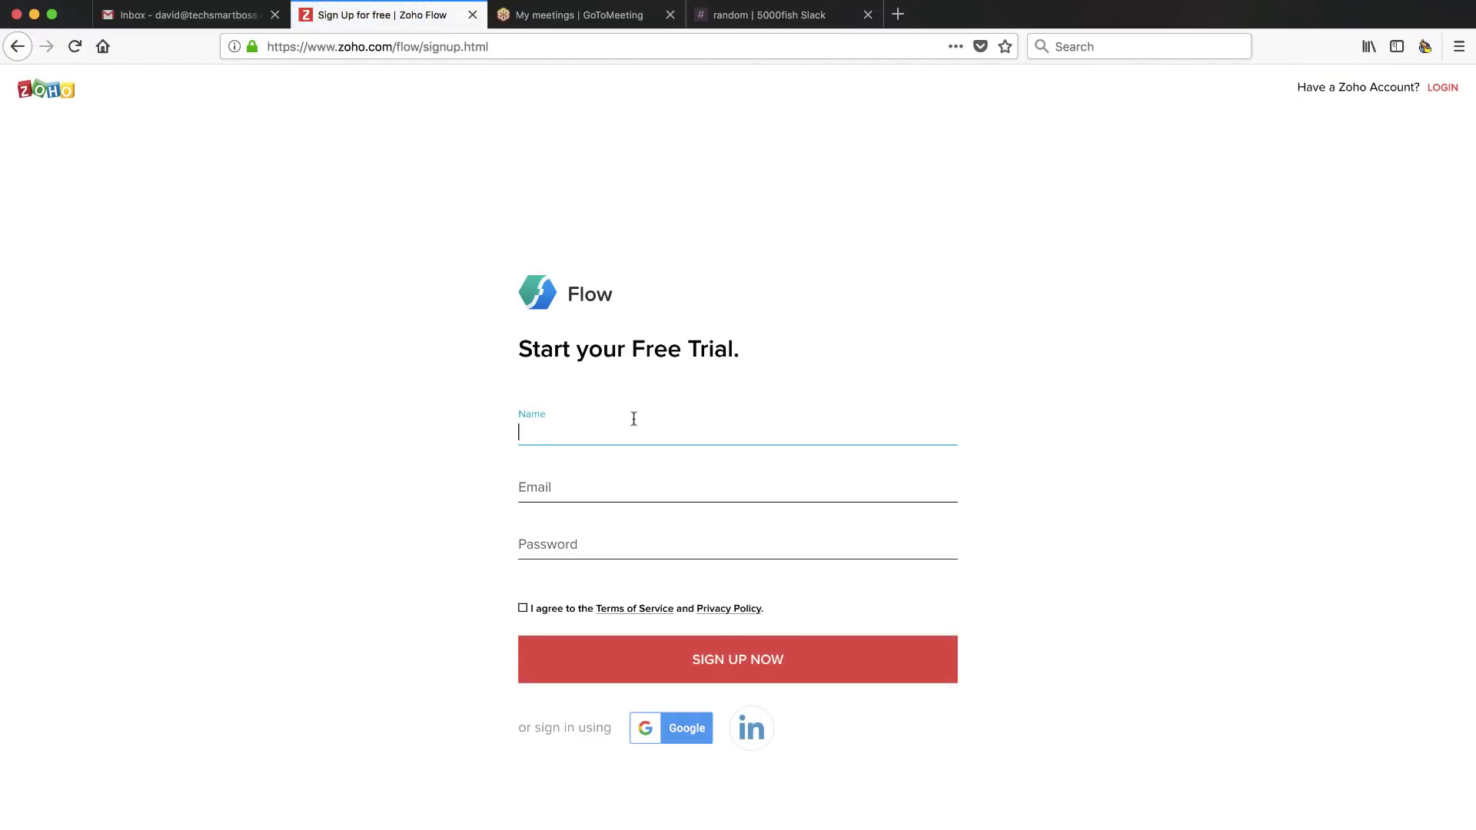
{"action": "key", "text": "Tab"}
{"action": "type", "text": "da"}
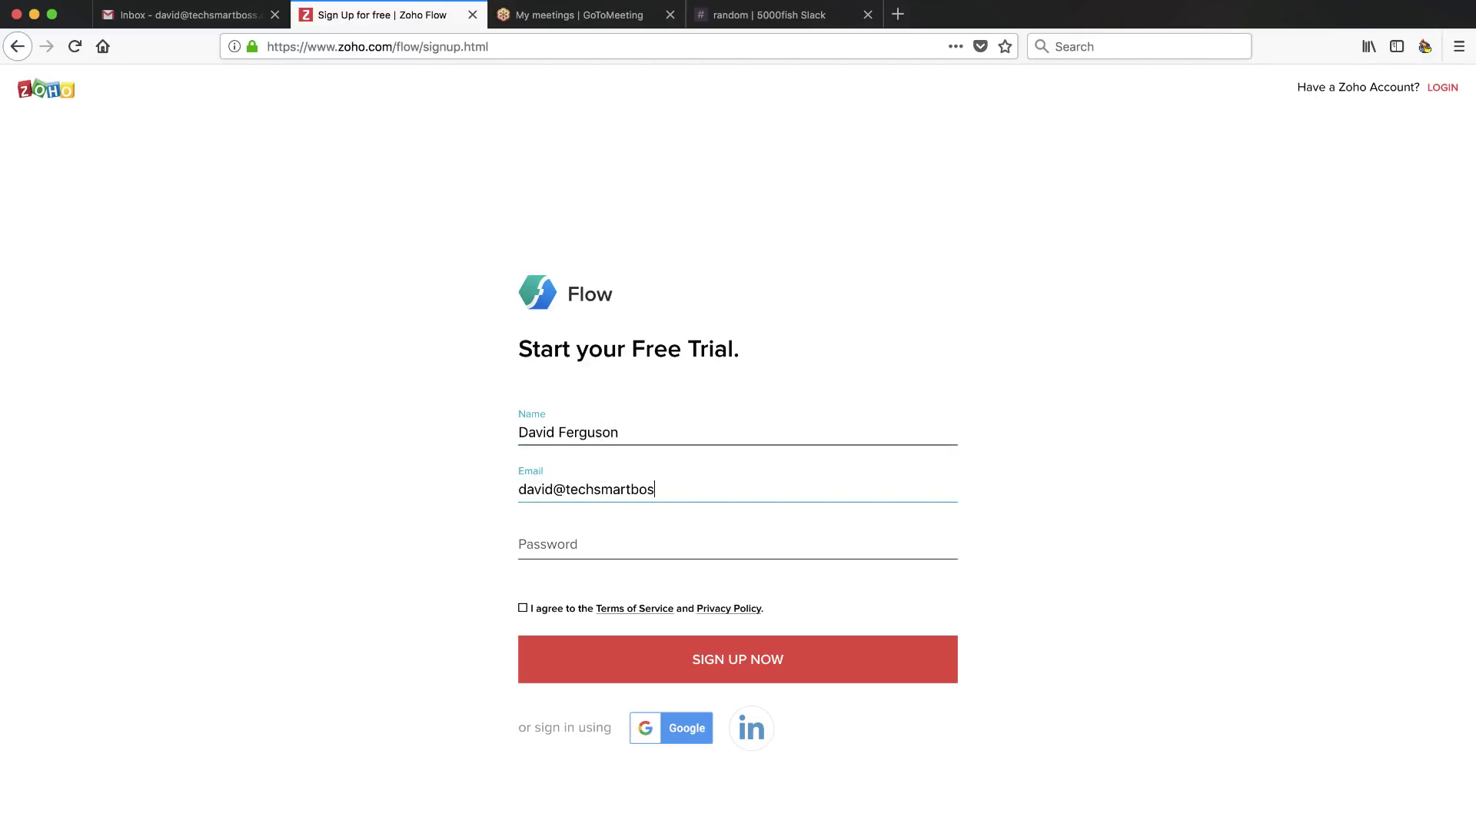
{"action": "key", "text": "Tab"}
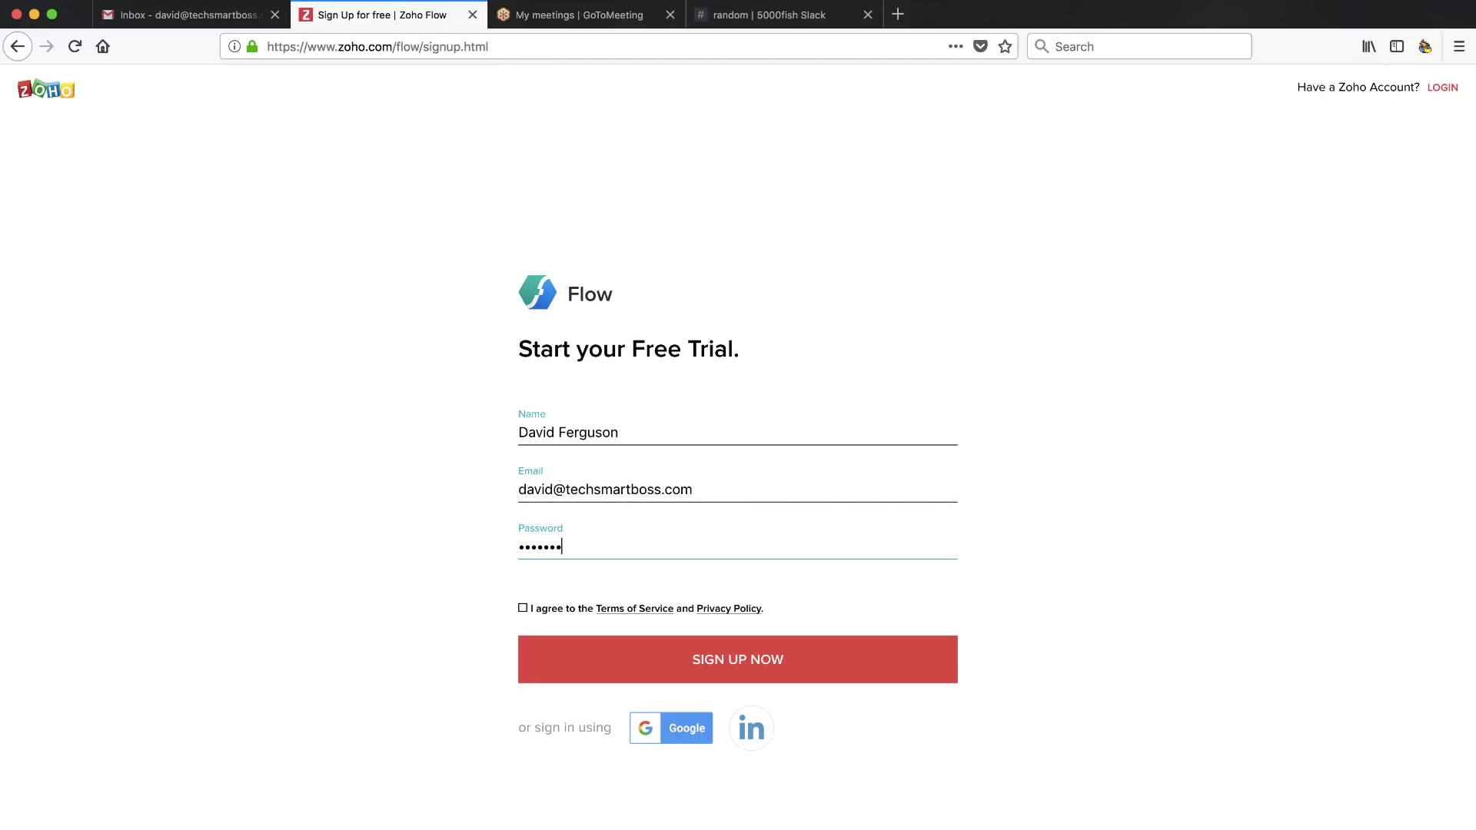
{"action": "left_click", "coordinate": [523, 608]}
{"action": "left_click", "coordinate": [738, 659]}
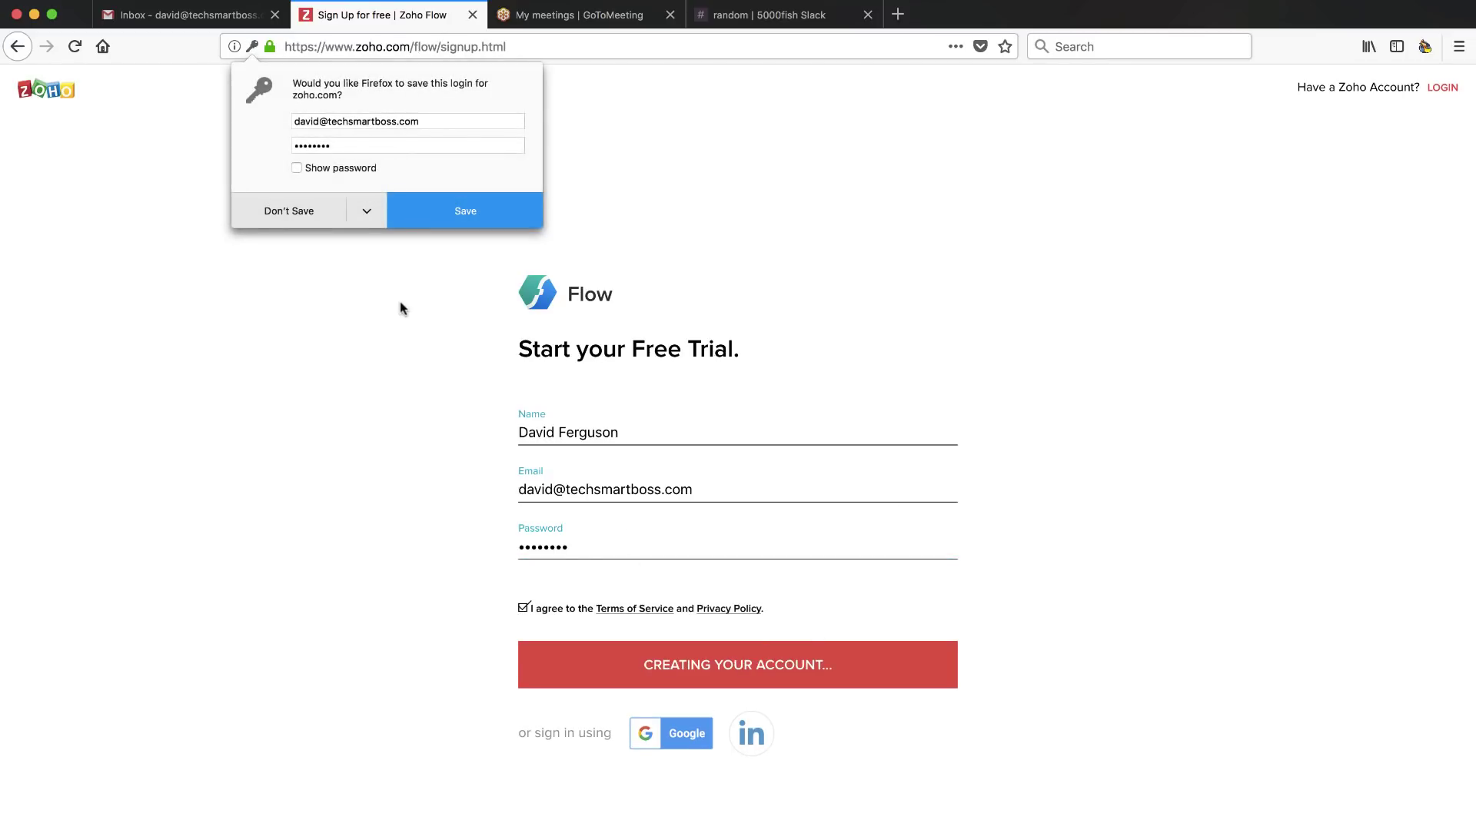
Decline saving the login, then create the Tech Smart Boss organization in the America/Atikokan time zone.
{"action": "left_click", "coordinate": [283, 210]}
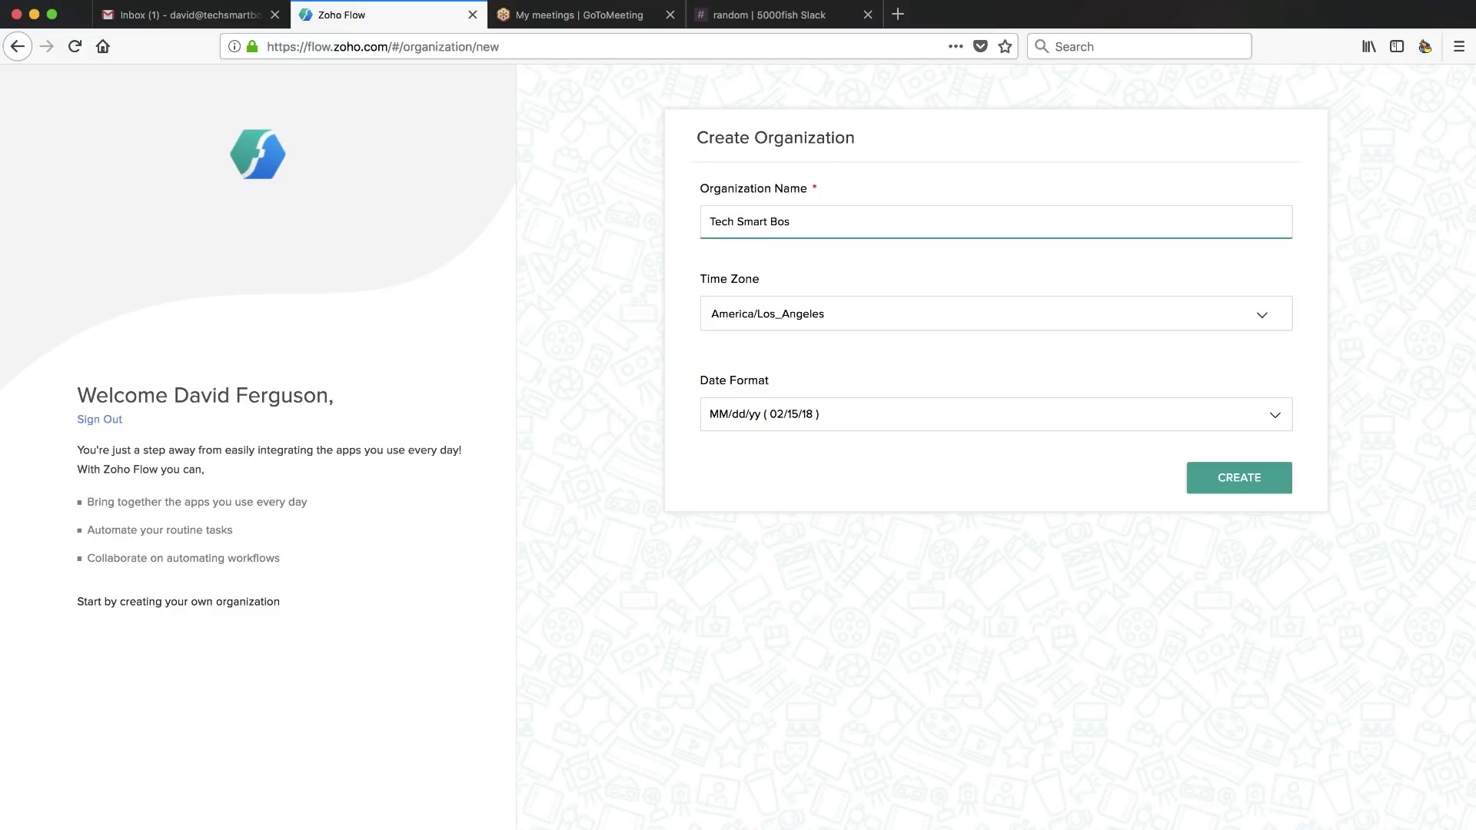
{"action": "left_click", "coordinate": [872, 315]}
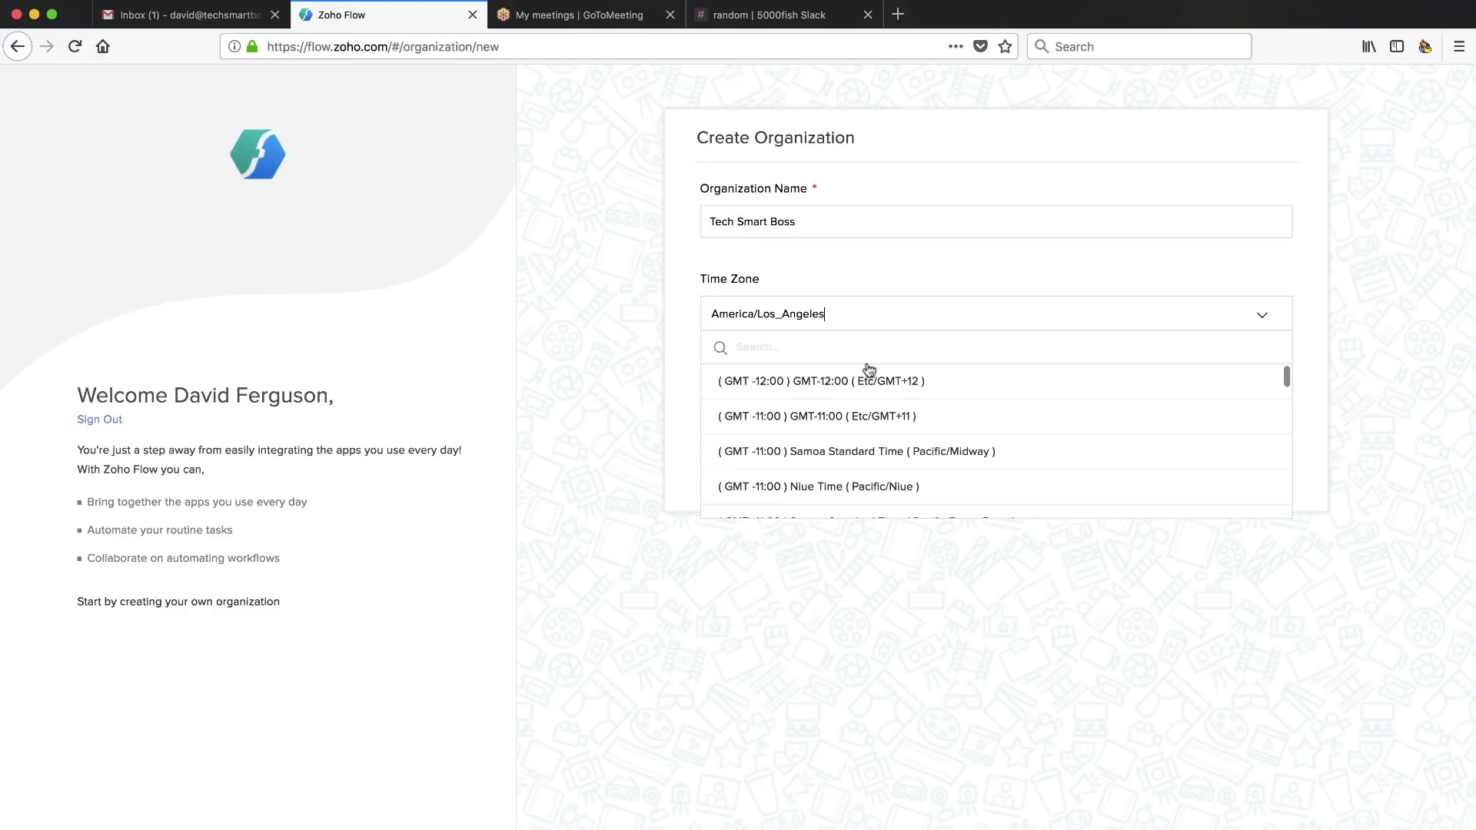
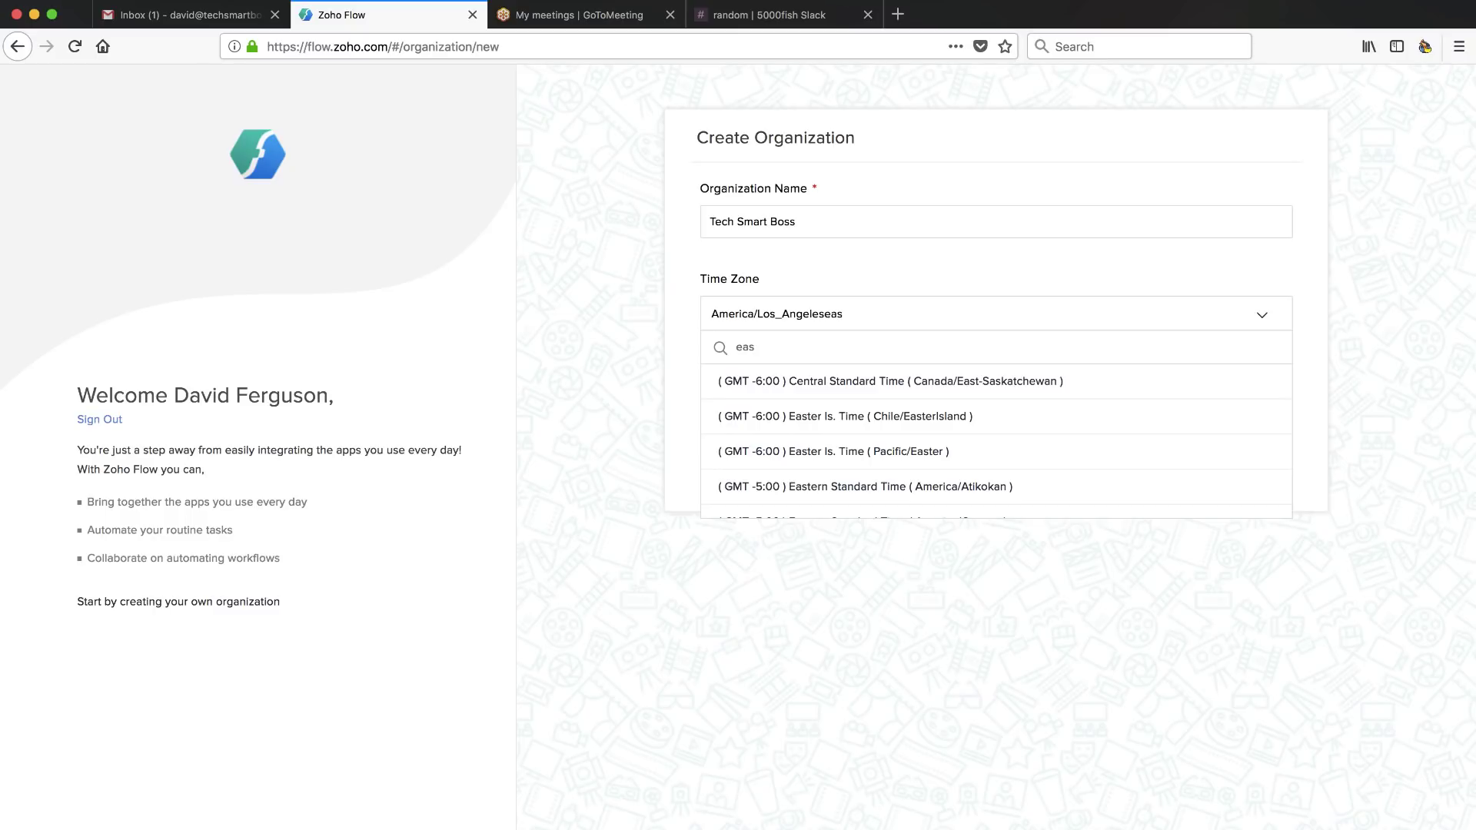
{"action": "left_click", "coordinate": [849, 492]}
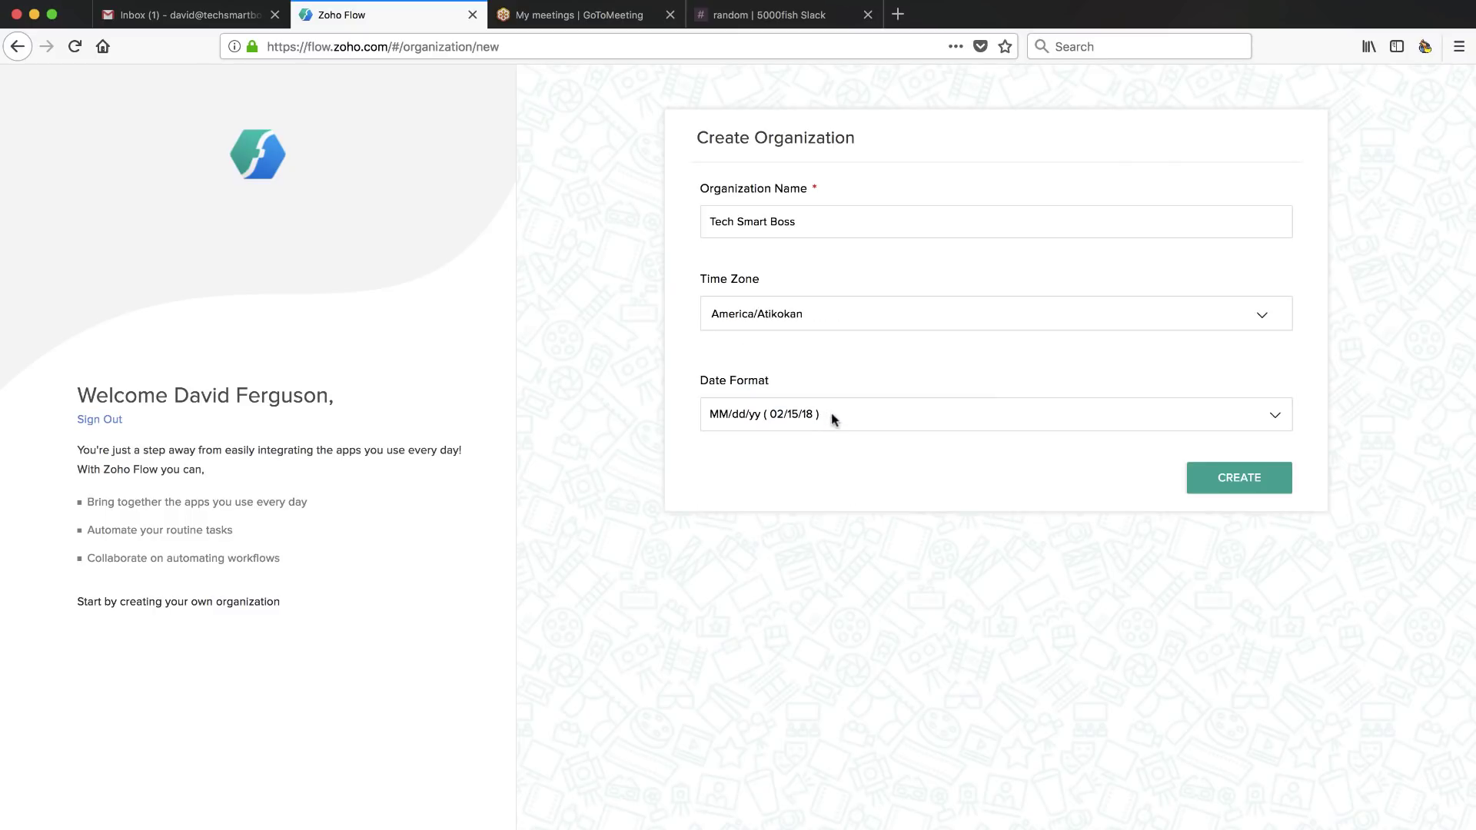
{"action": "left_click", "coordinate": [1239, 480]}
{"action": "left_click", "coordinate": [1245, 484]}
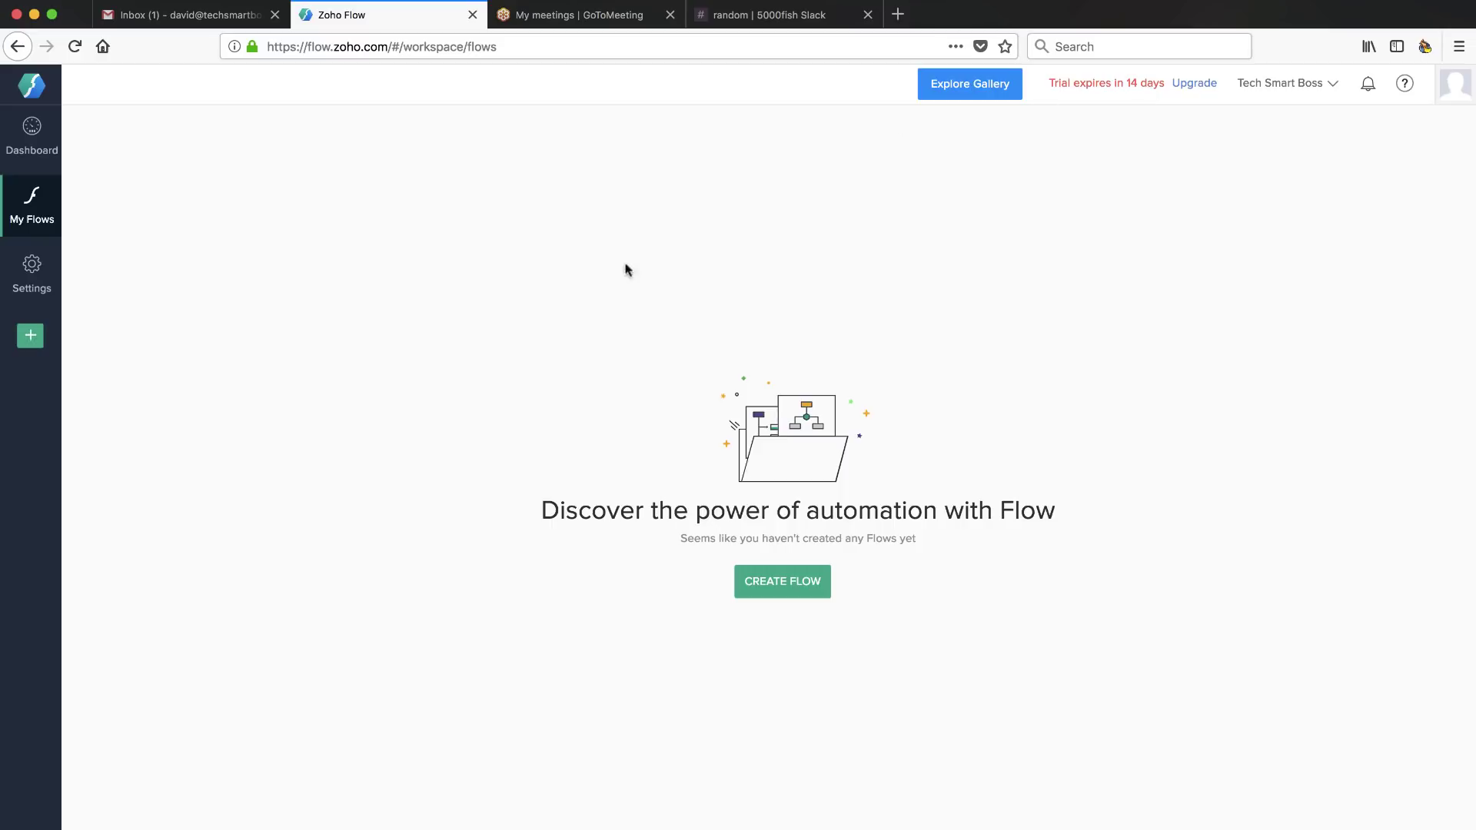
Look over the empty Dashboard, then open Settings on the Organization Profile.
{"action": "left_click", "coordinate": [37, 142]}
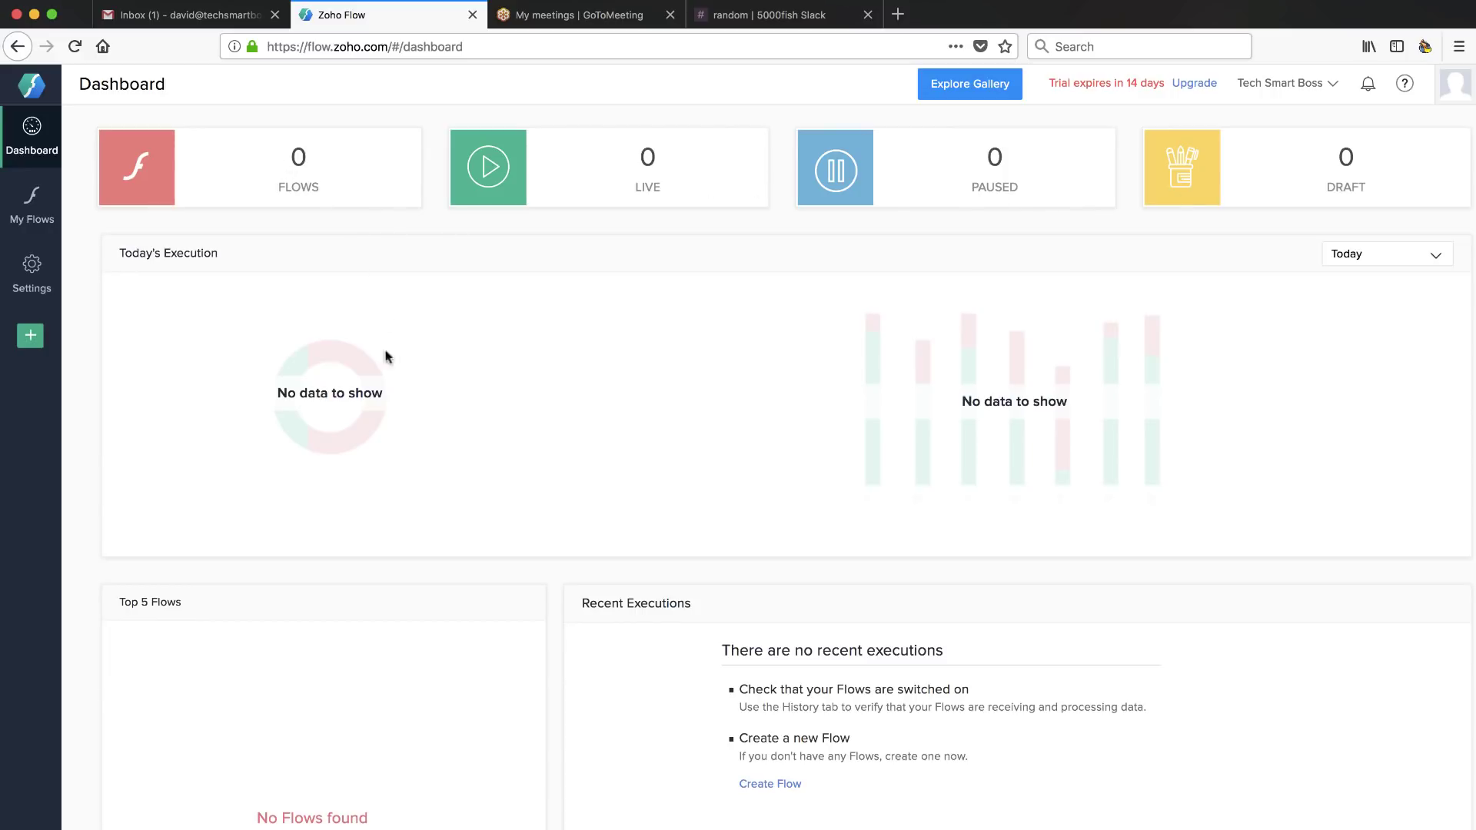
{"action": "scroll", "coordinate": [384, 446], "scroll_direction": "down", "scroll_amount": 5}
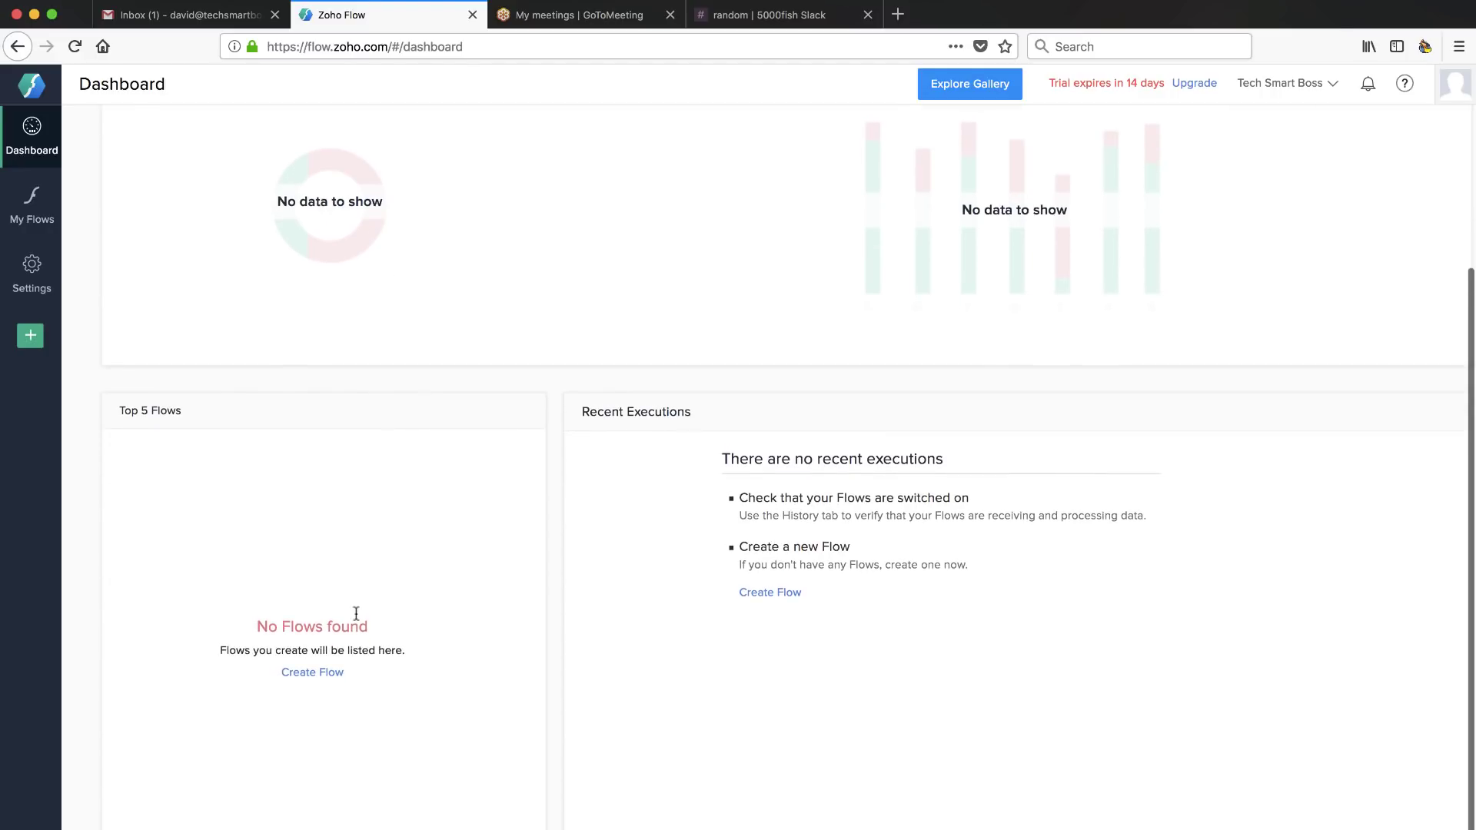
{"action": "scroll", "coordinate": [598, 422], "scroll_direction": "up", "scroll_amount": 5}
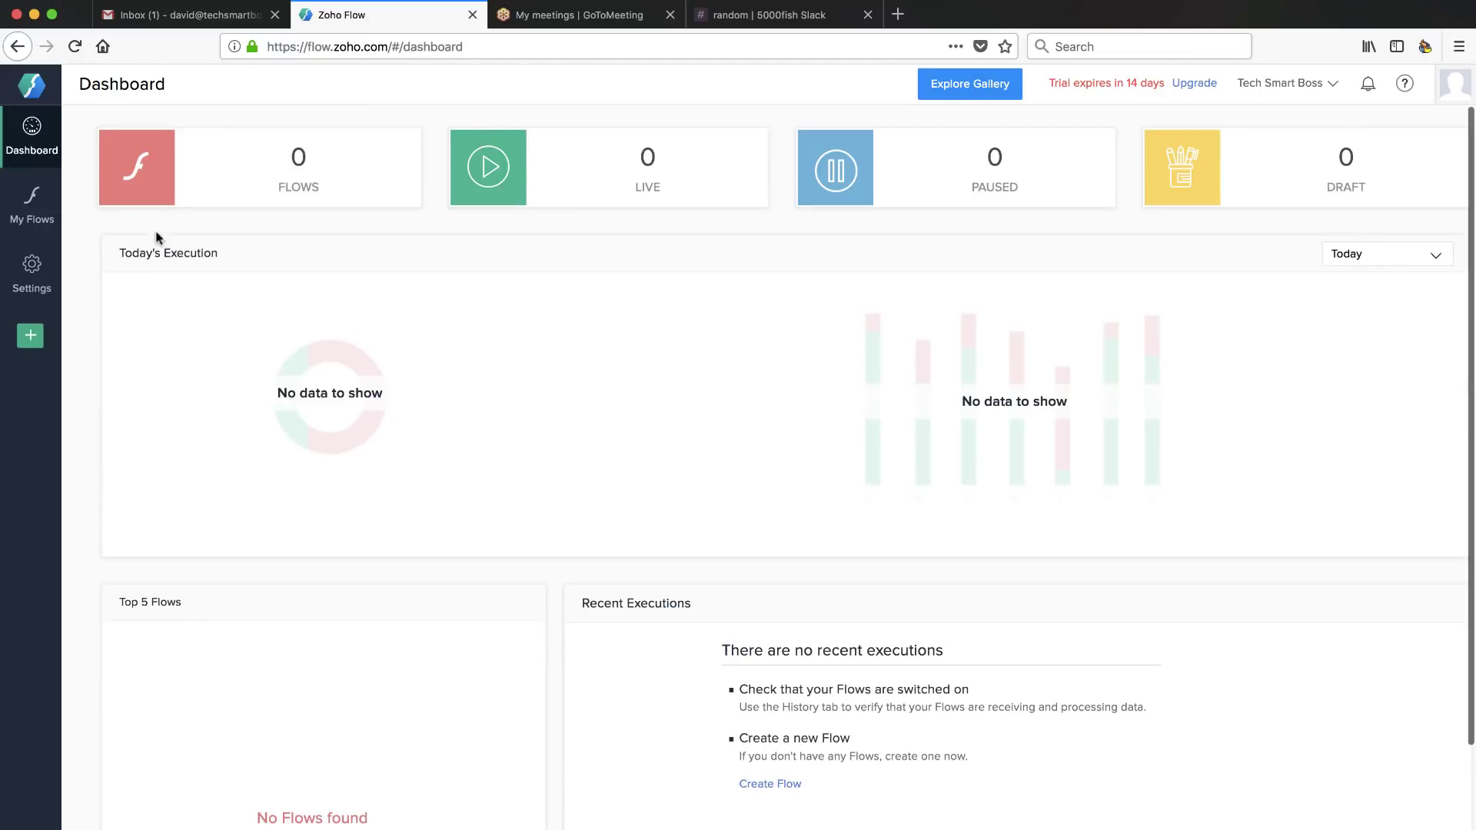
{"action": "left_click", "coordinate": [51, 265]}
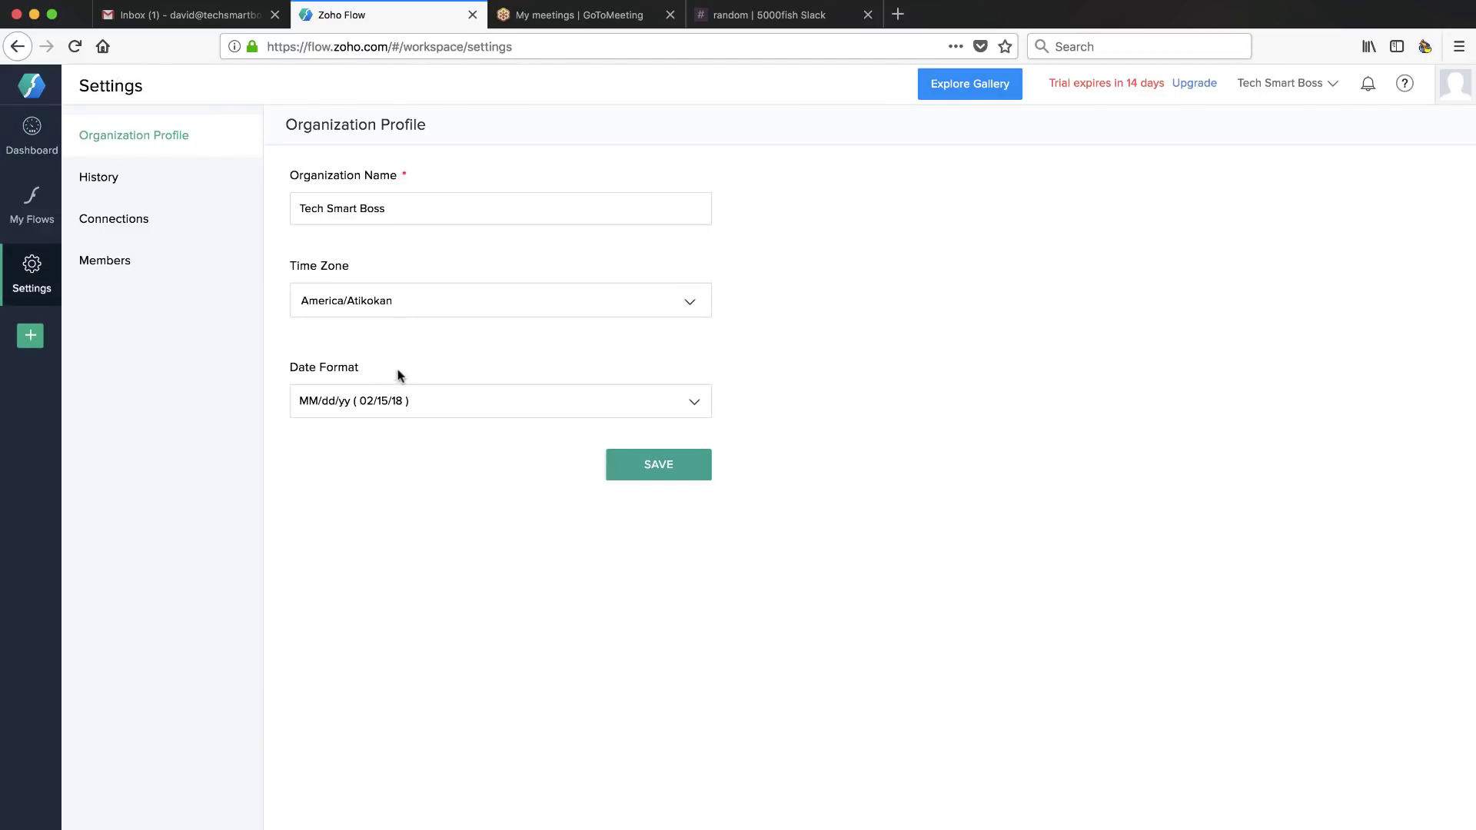
Browse Task History, Connections and Members, starting then cancelling an Admin member invitation.
{"action": "left_click", "coordinate": [104, 179]}
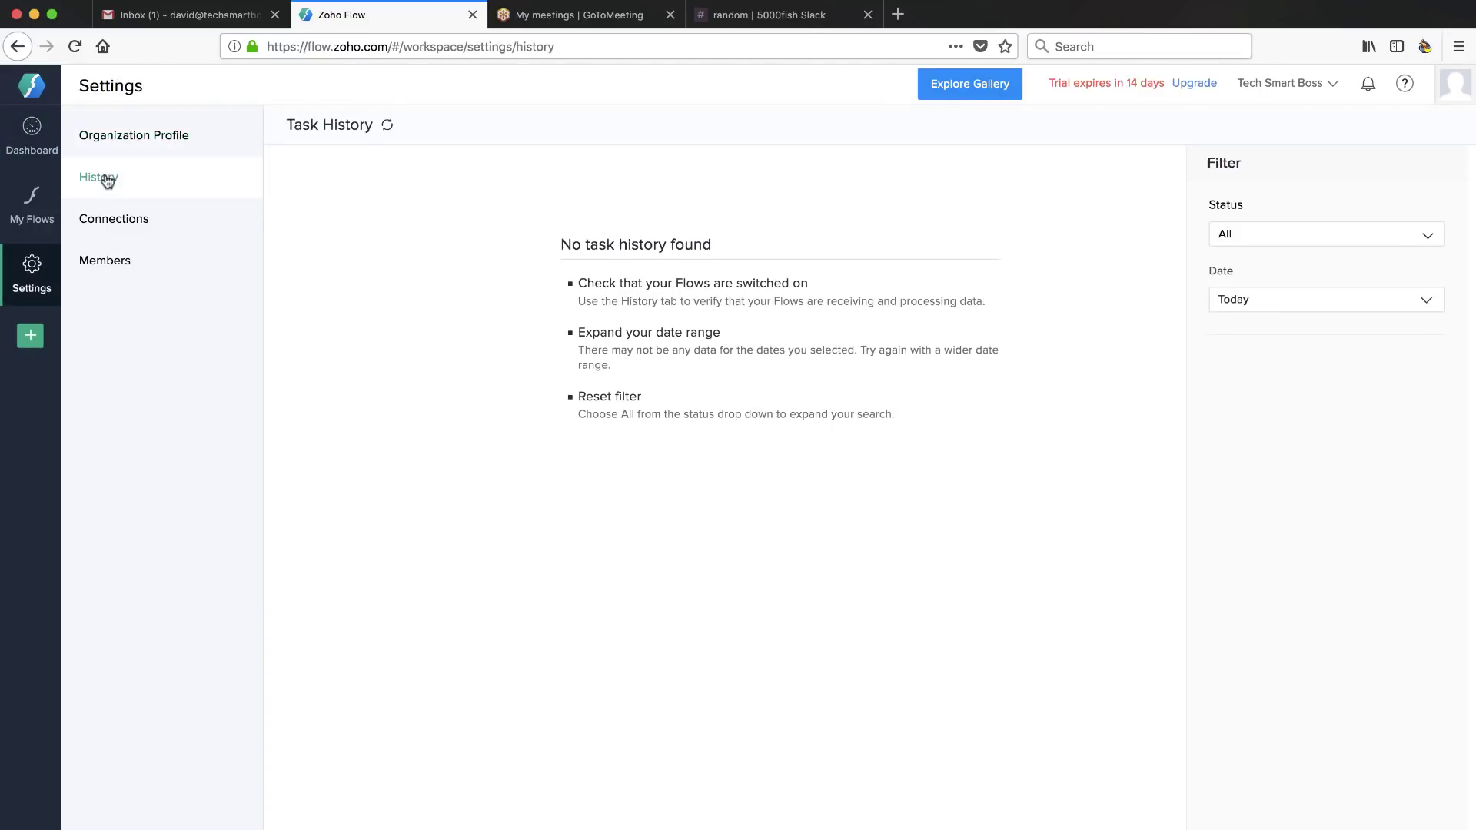
{"action": "left_click", "coordinate": [107, 226]}
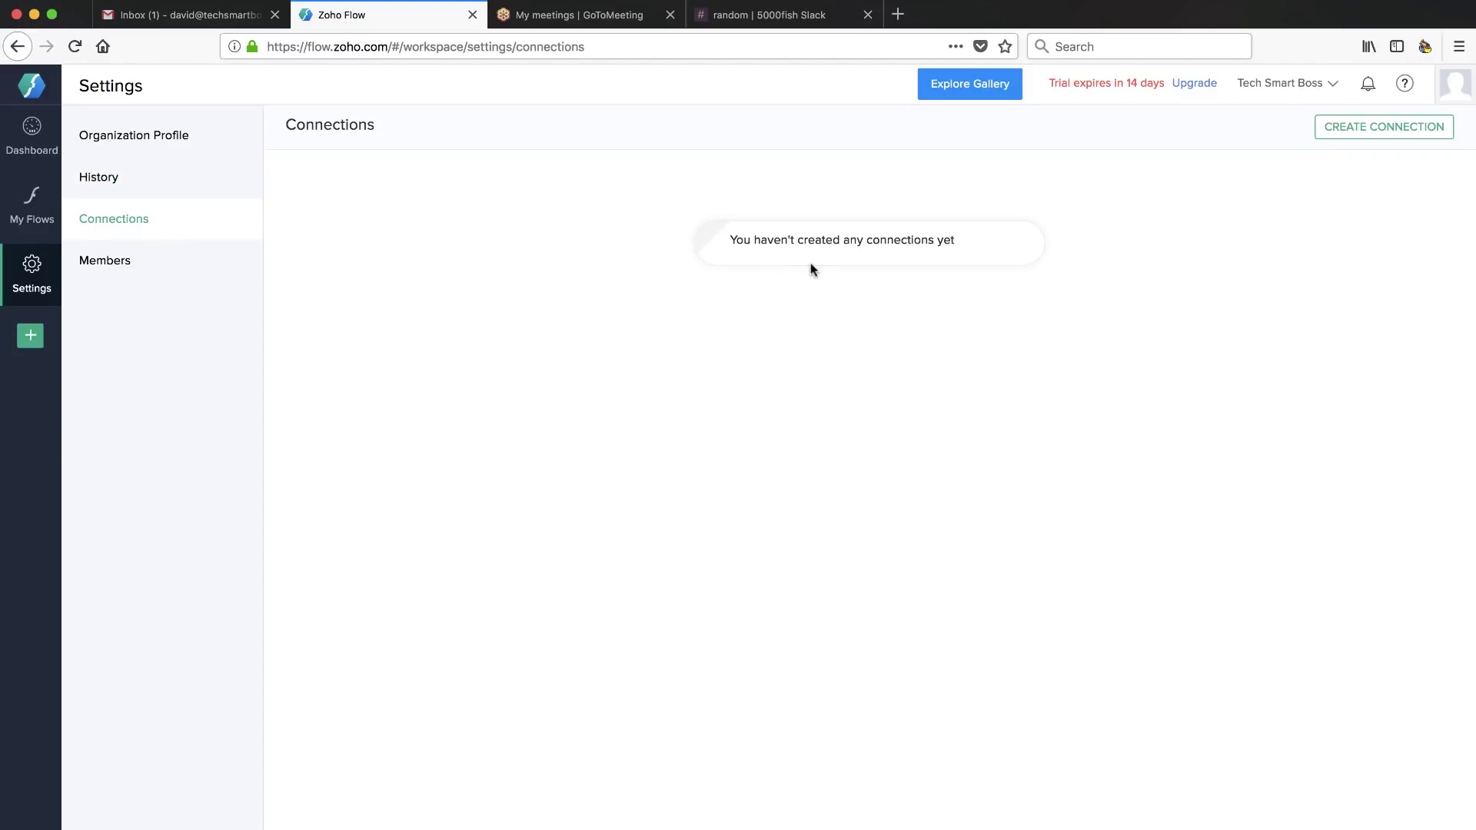
{"action": "left_click", "coordinate": [121, 266]}
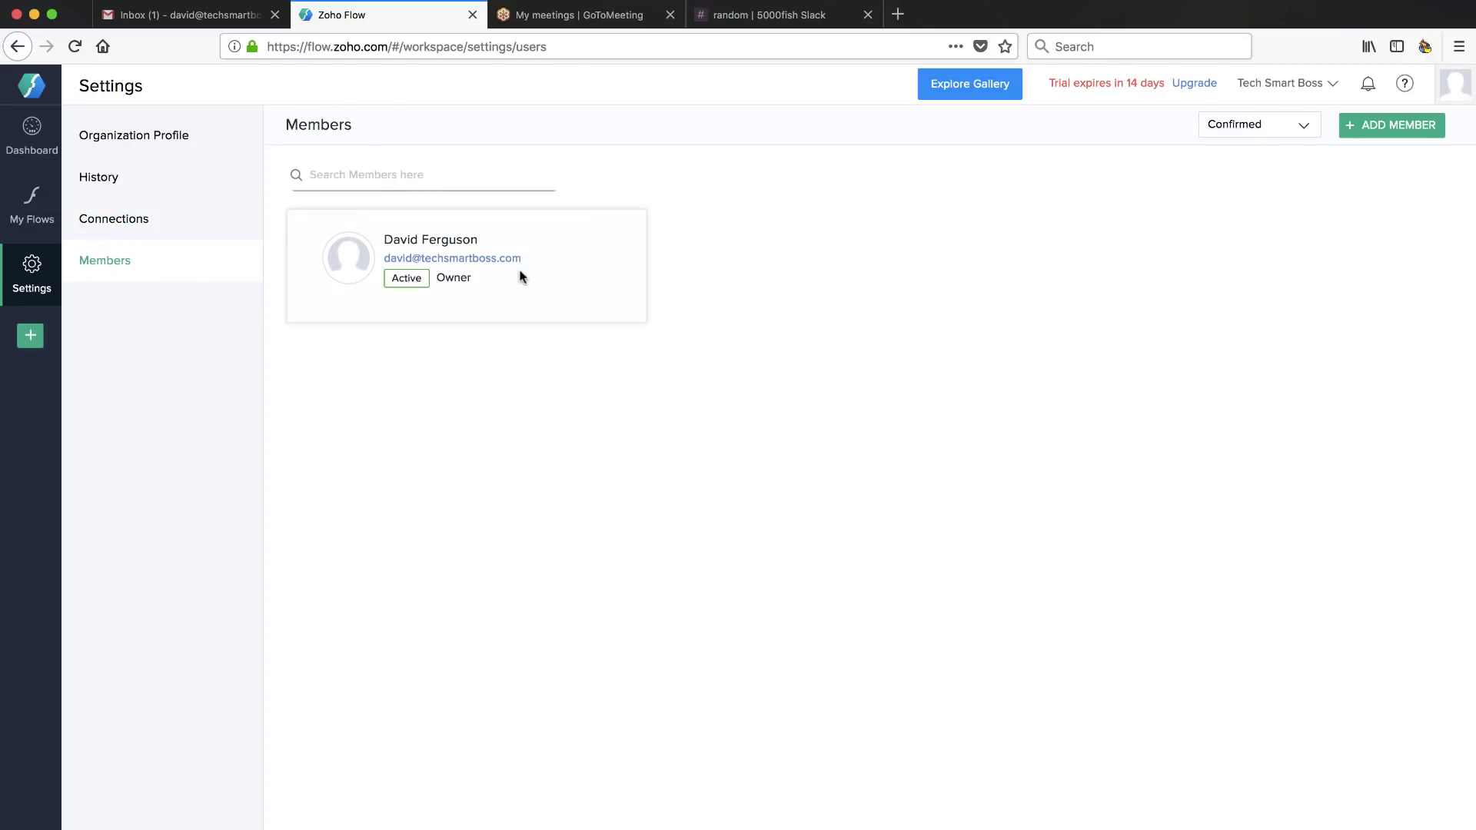
{"action": "left_click", "coordinate": [1373, 125]}
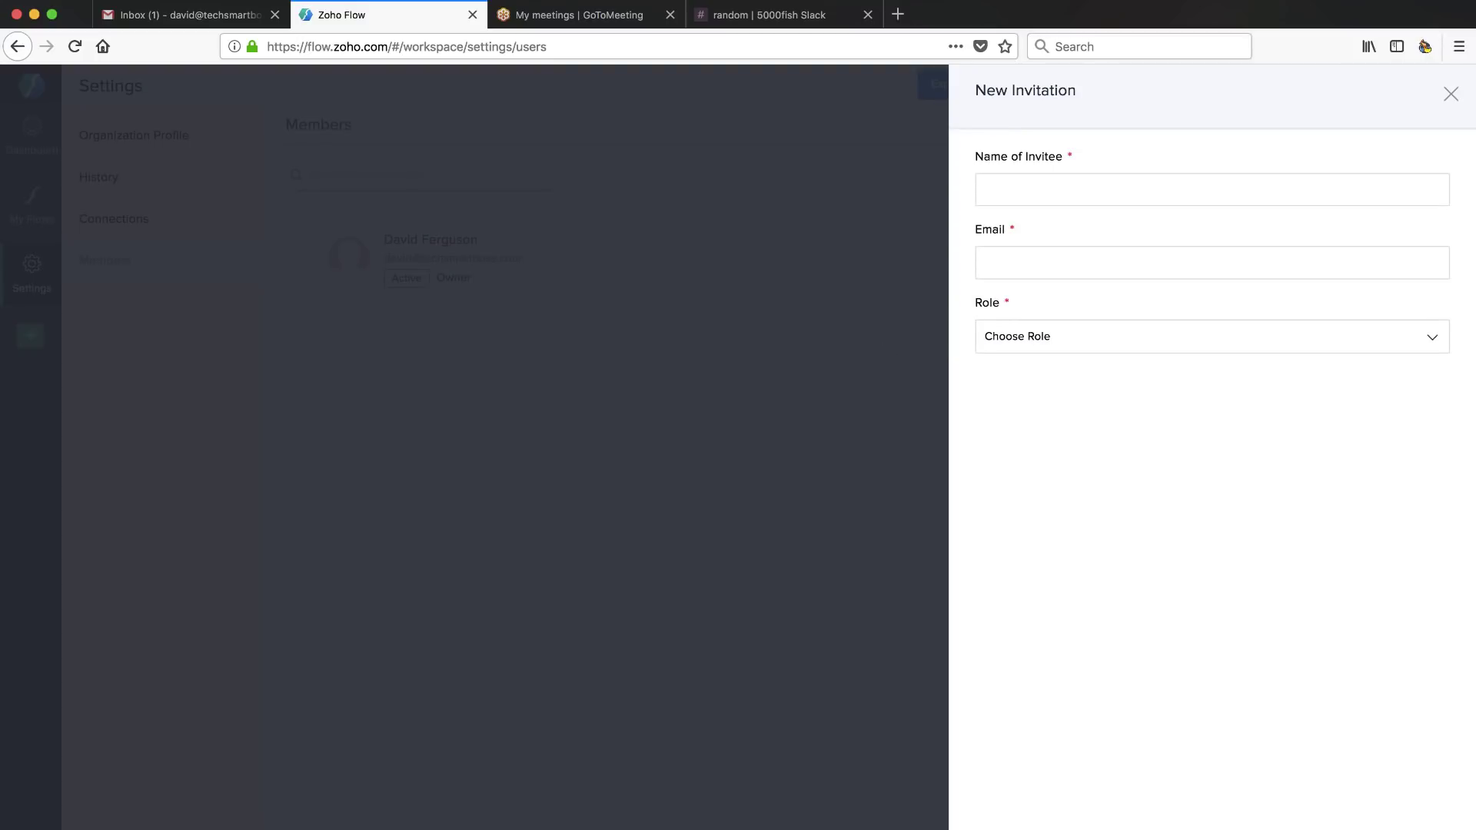
{"action": "left_click", "coordinate": [1201, 337]}
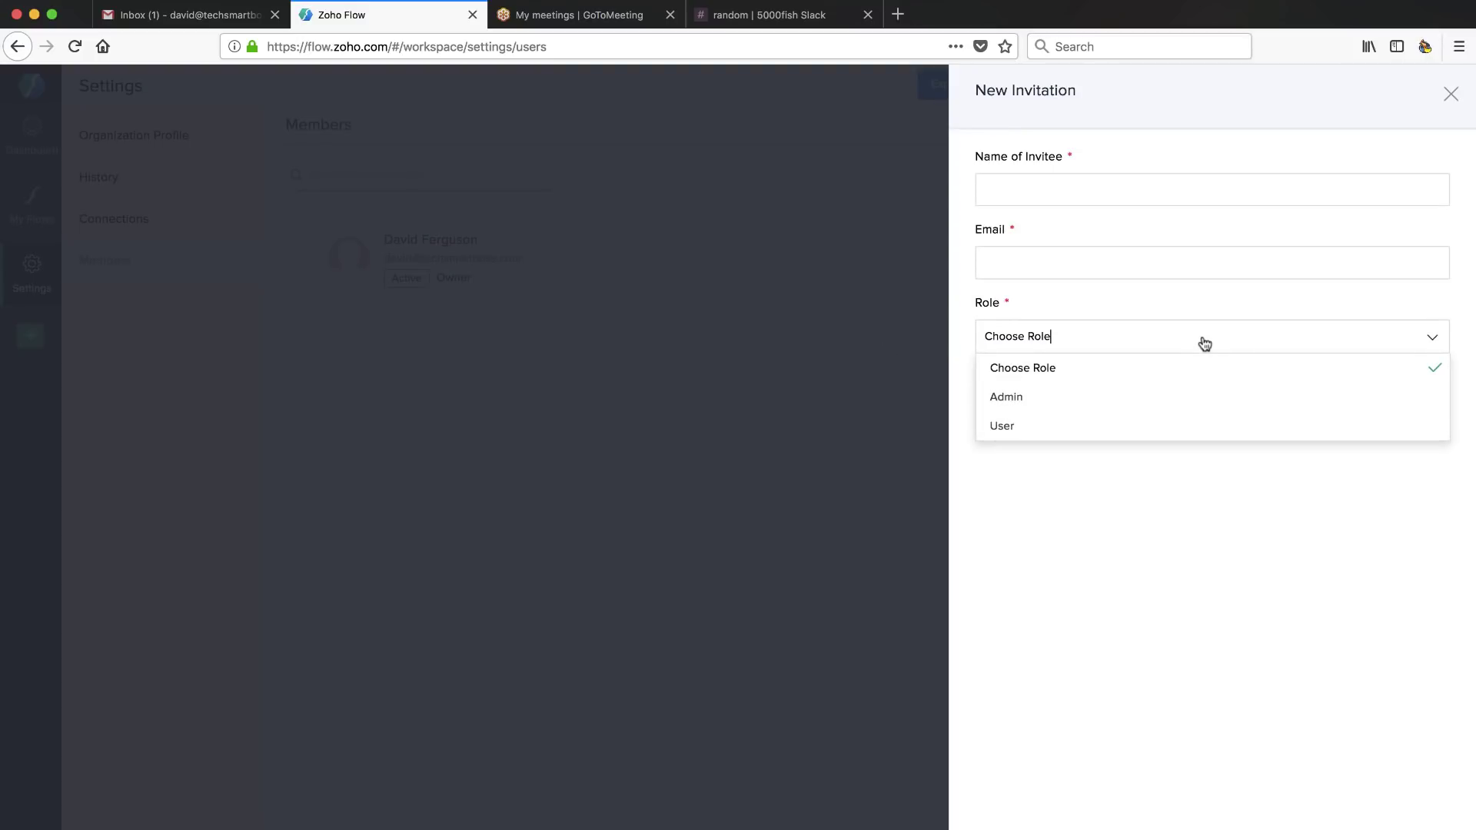
{"action": "left_click", "coordinate": [1117, 398]}
{"action": "key", "text": "Escape"}
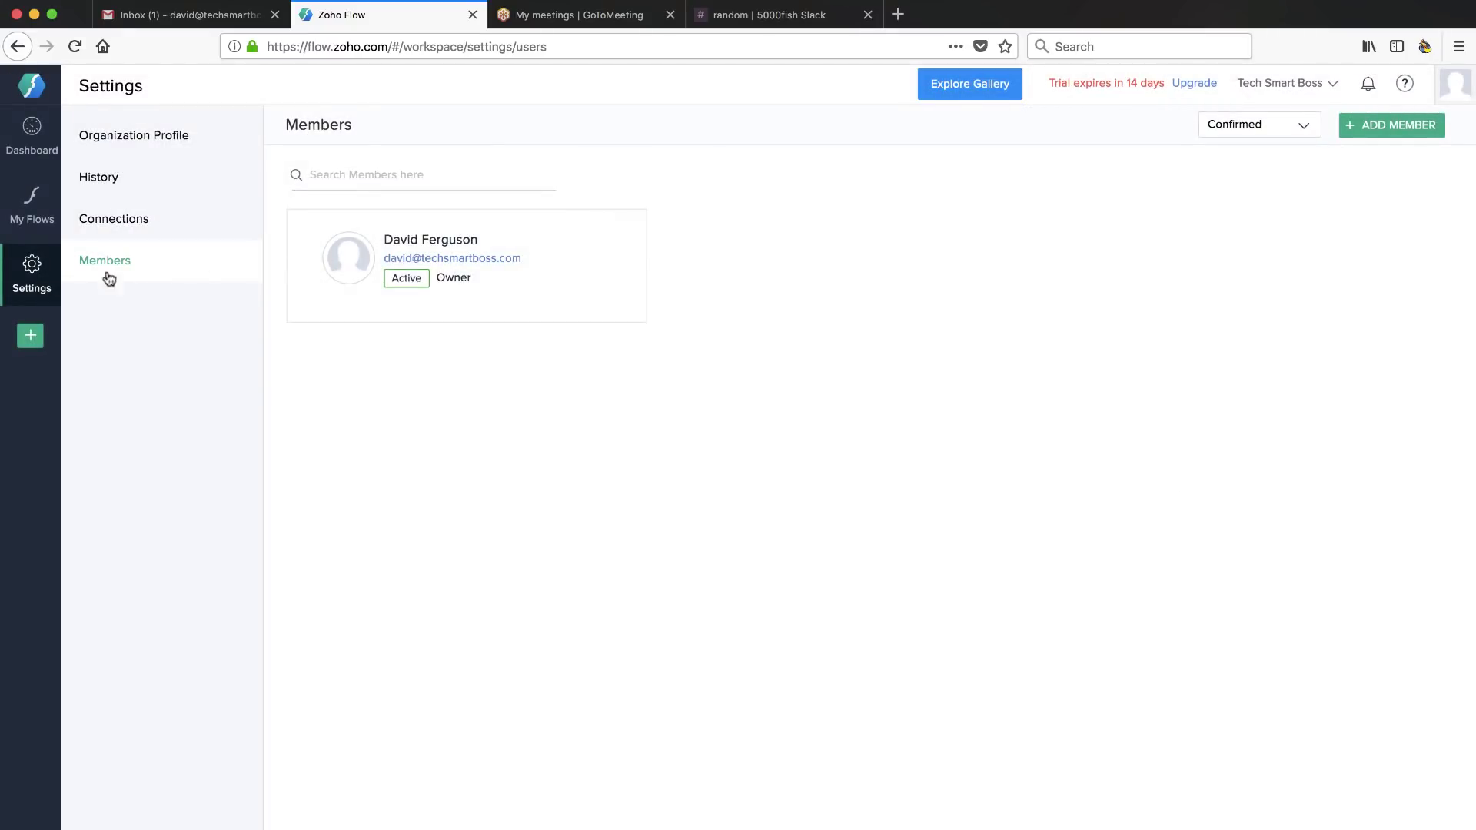
Start a new flow, discard it, and return to the empty My Flows list.
{"action": "left_click", "coordinate": [30, 338]}
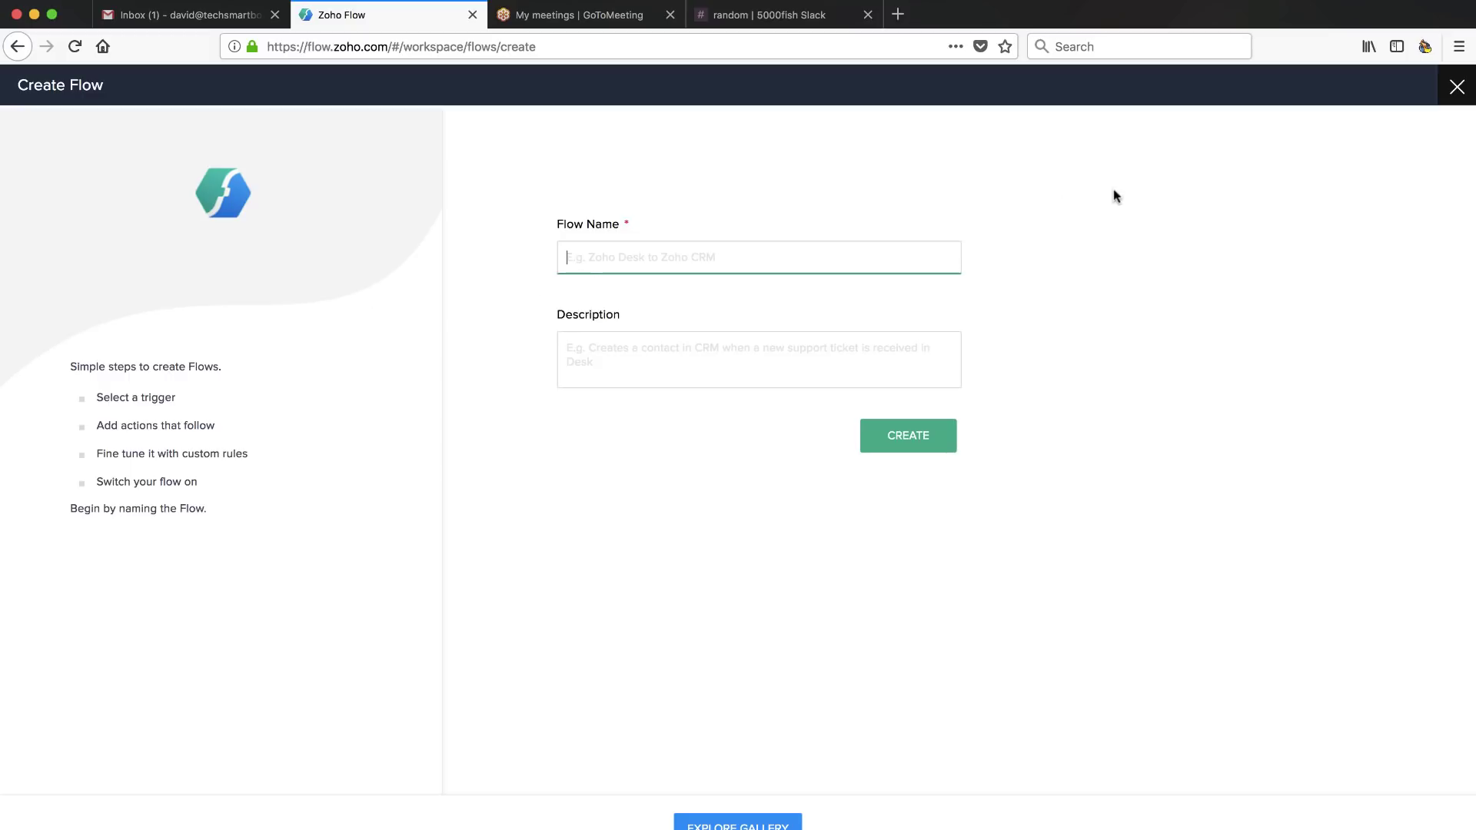
{"action": "left_click", "coordinate": [1456, 87]}
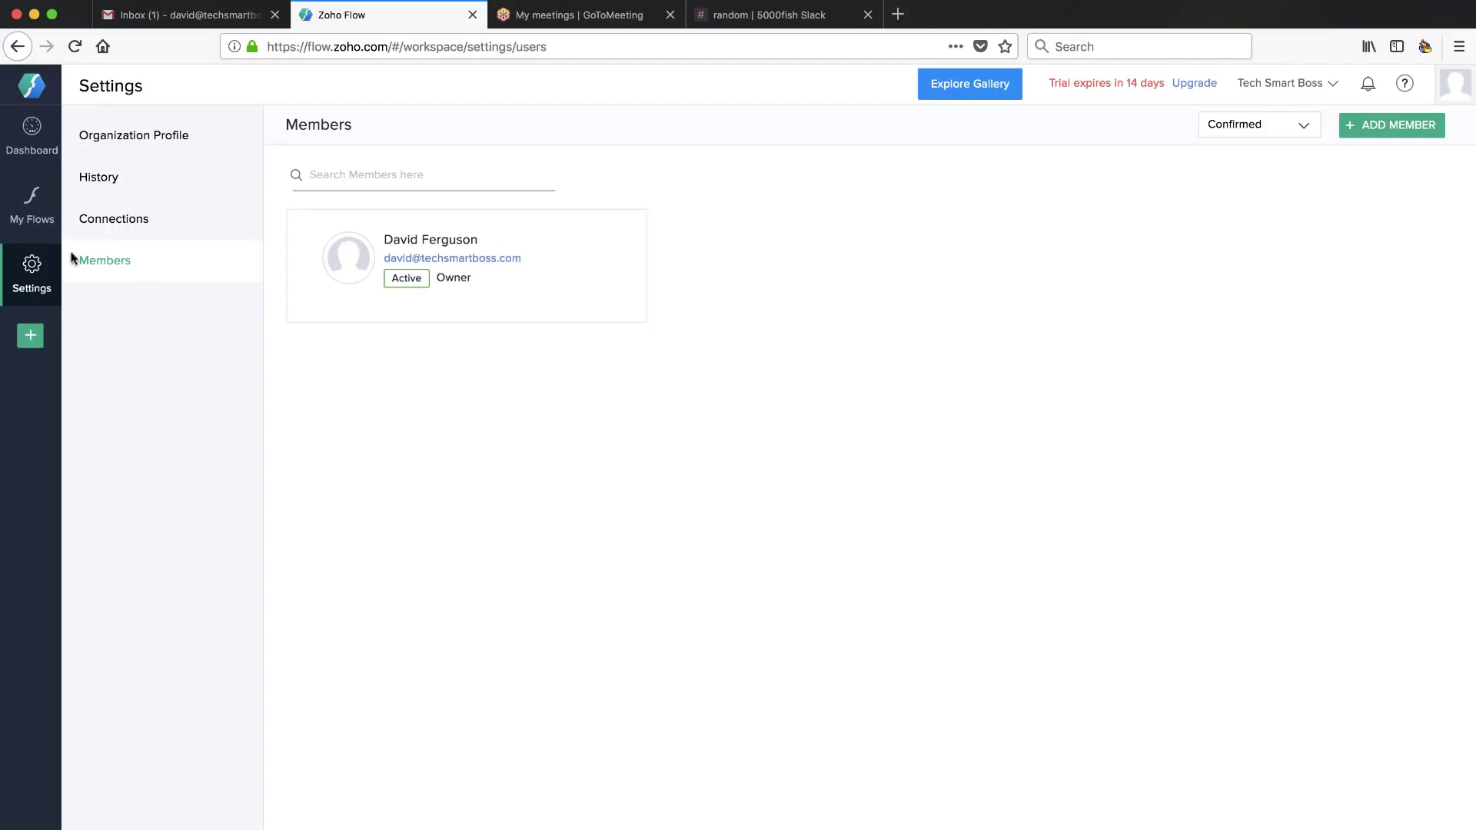
{"action": "left_click", "coordinate": [32, 218]}
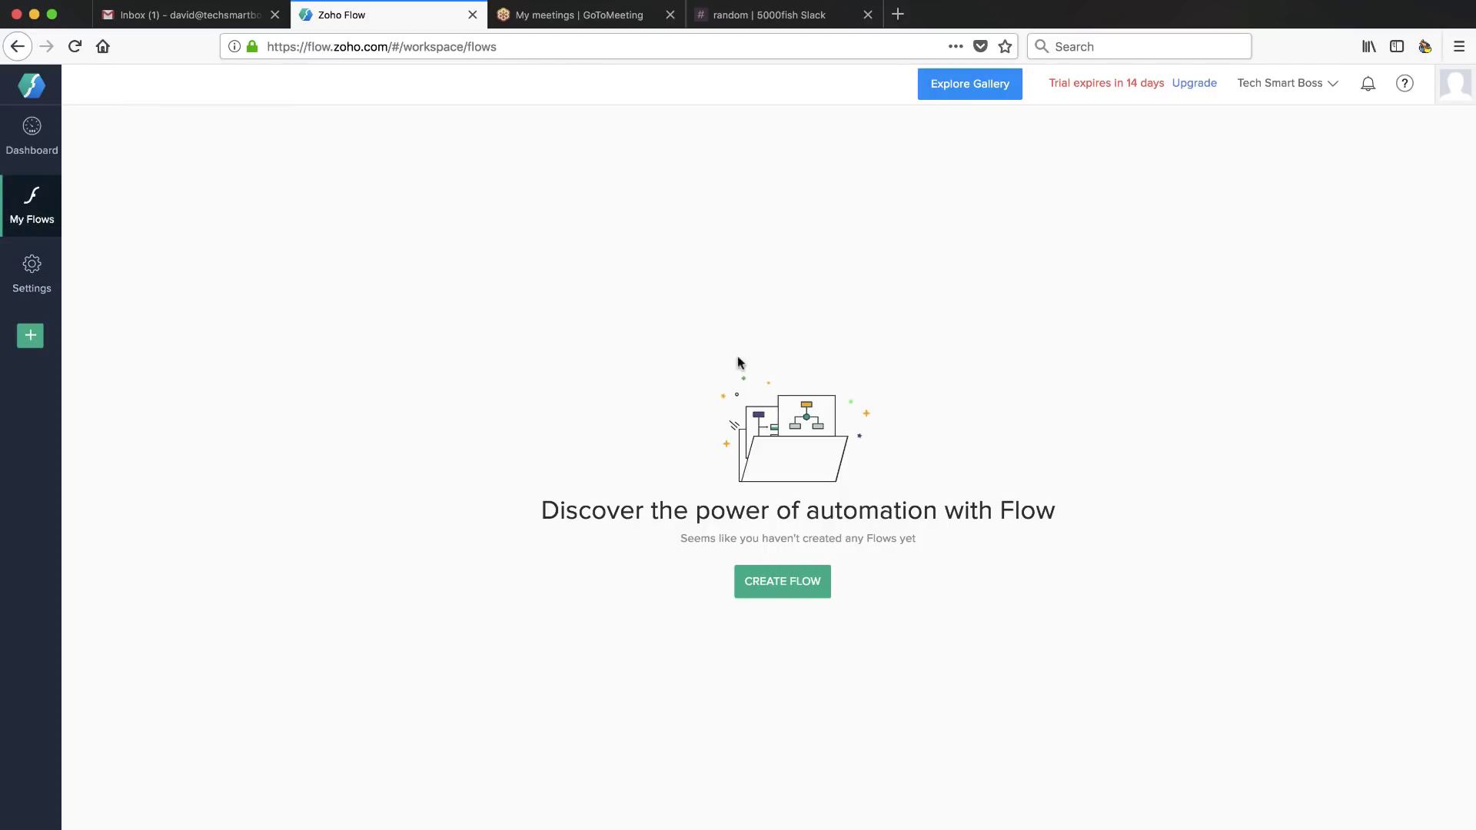
Name a new flow 'GotoMeeting to Slack Notification', leave the description blank, and create it.
{"action": "left_click", "coordinate": [784, 584]}
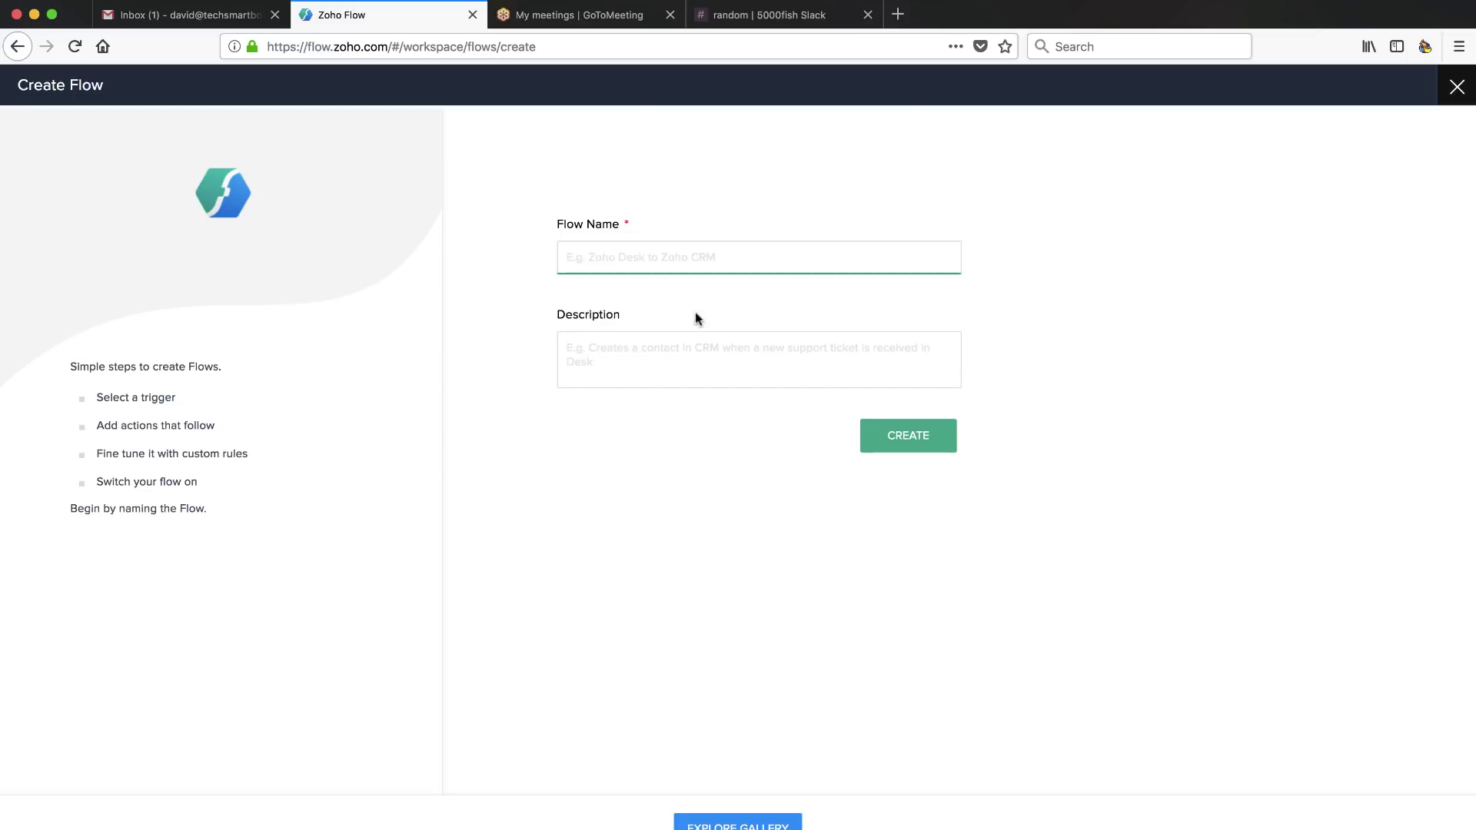
{"action": "type", "text": "GotoMeeting to Slack Notification"}
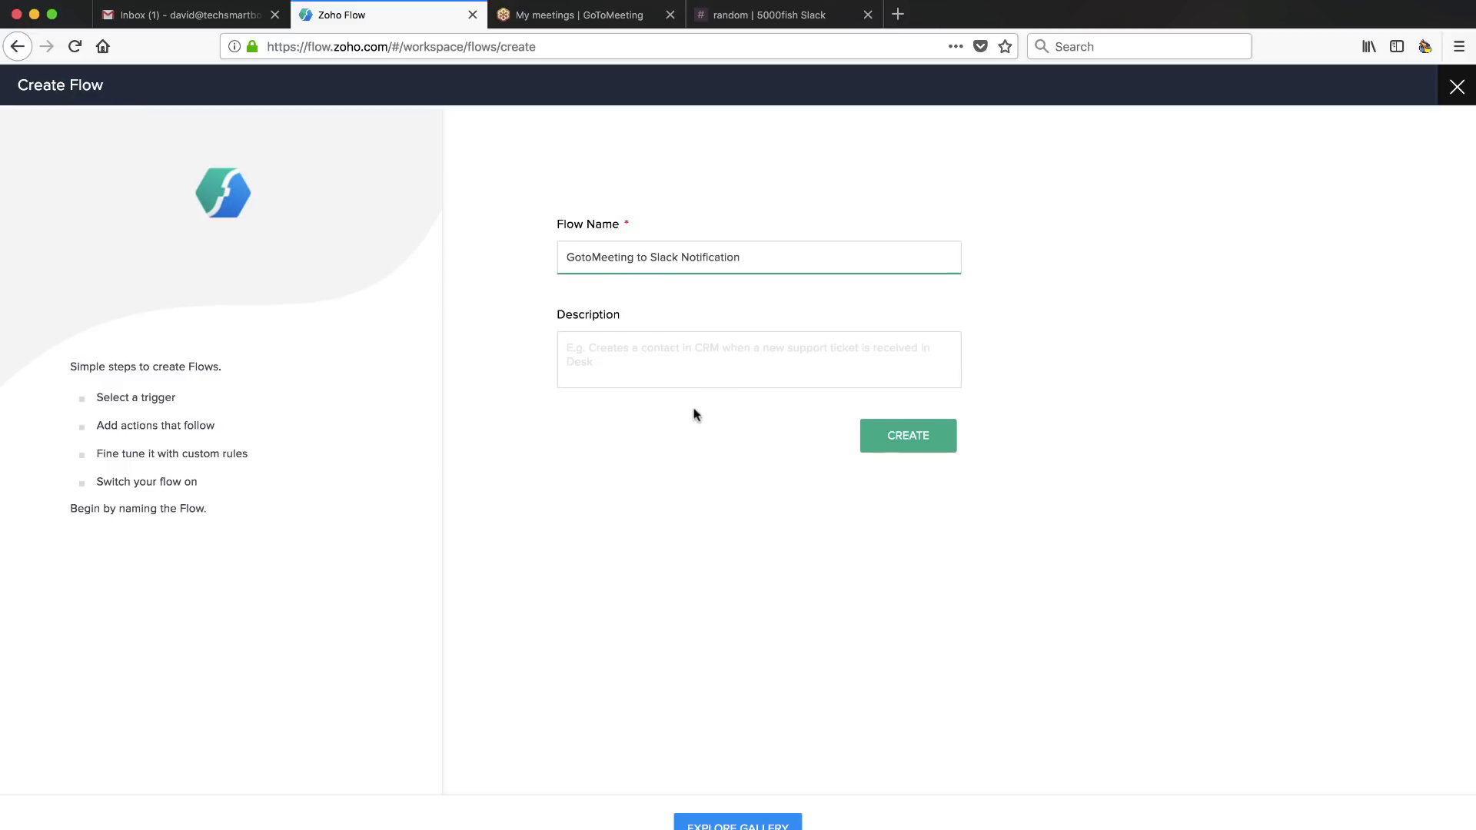
{"action": "left_click", "coordinate": [683, 354]}
{"action": "left_click", "coordinate": [915, 435]}
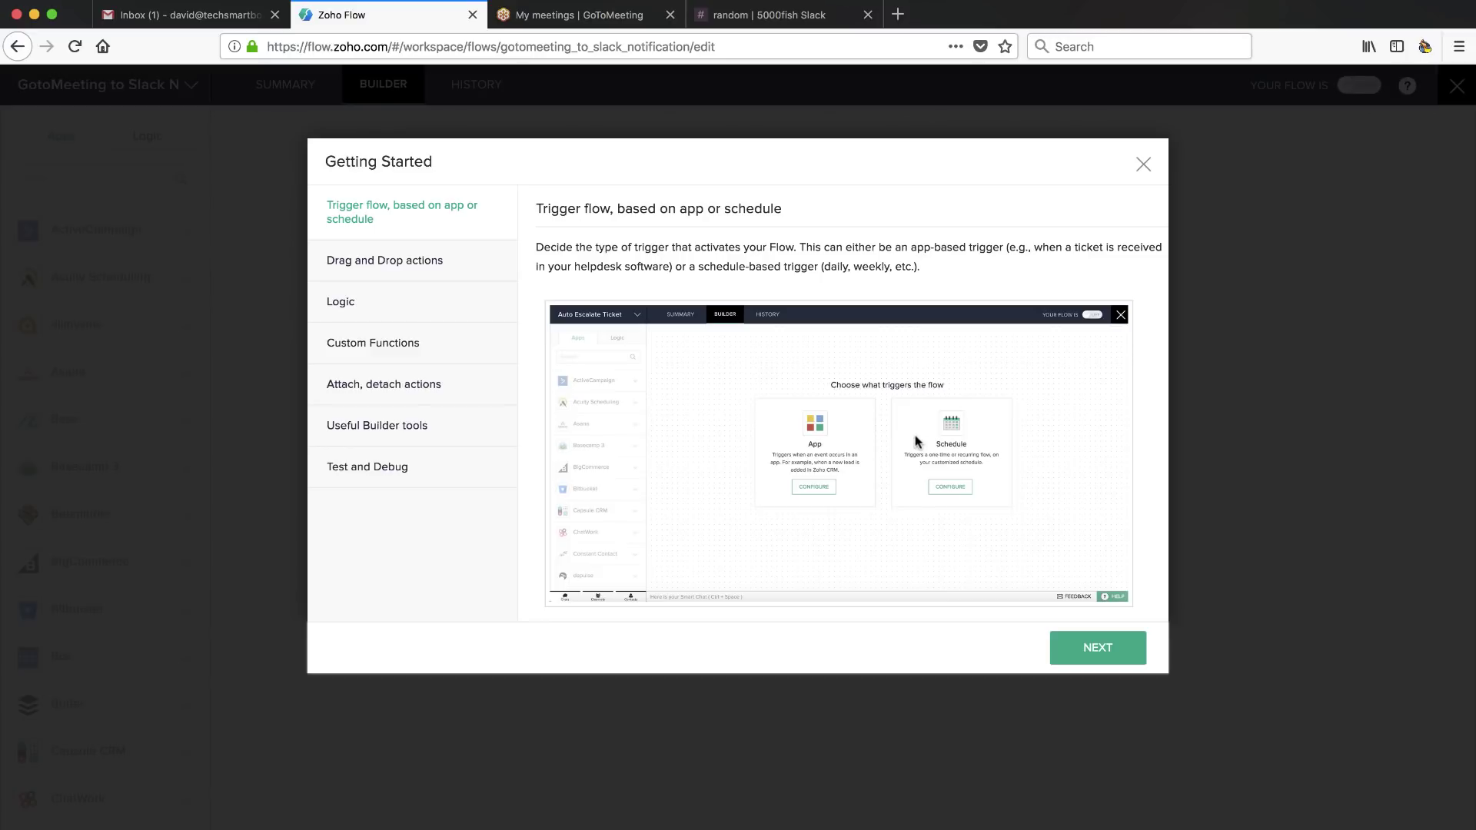
Page forward through the Getting Started tour to Useful Builder tools, then back to Logic.
{"action": "left_click", "coordinate": [1097, 647]}
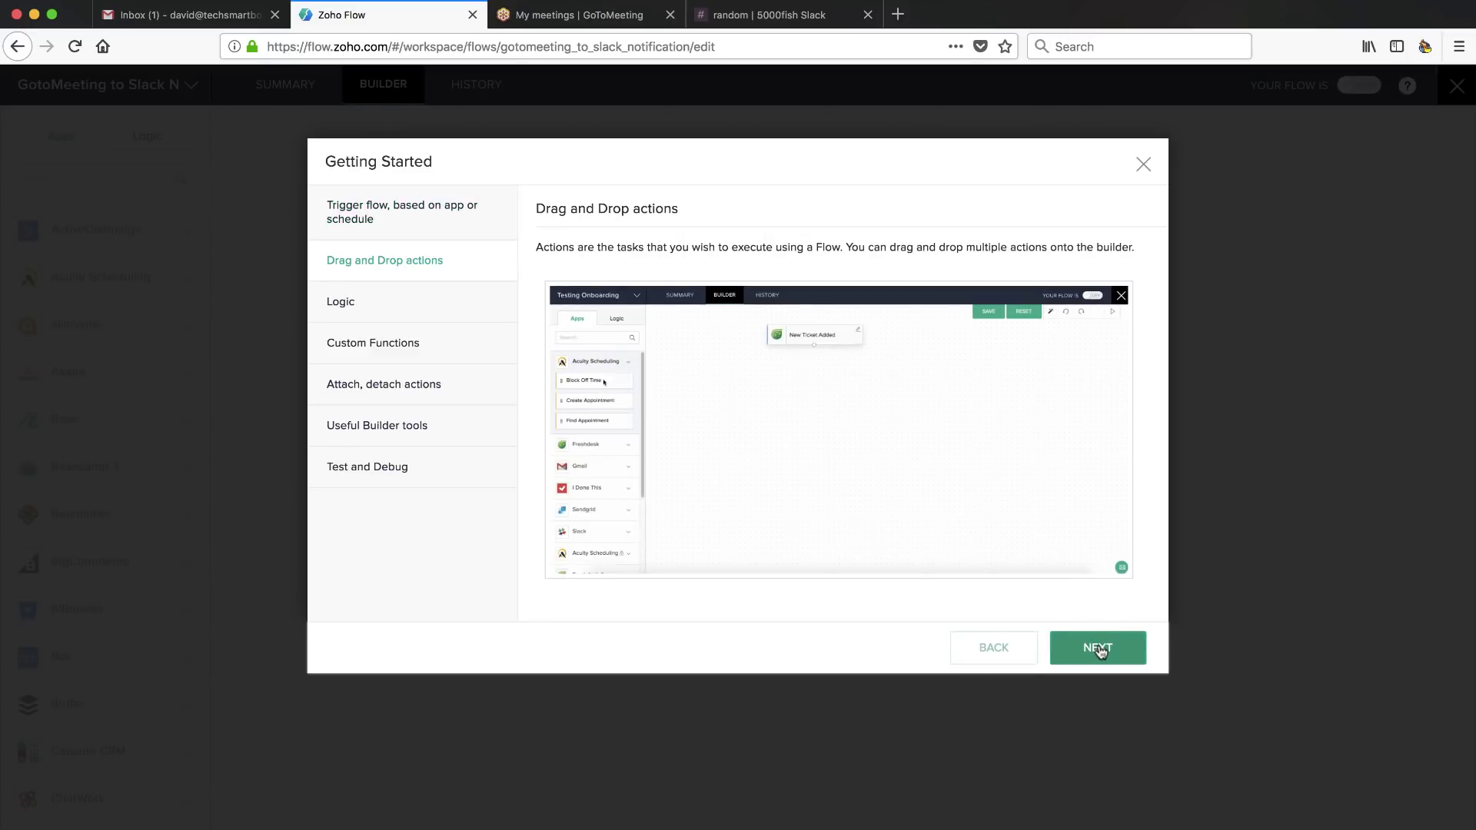
{"action": "left_click", "coordinate": [1097, 648]}
{"action": "left_click", "coordinate": [1102, 649]}
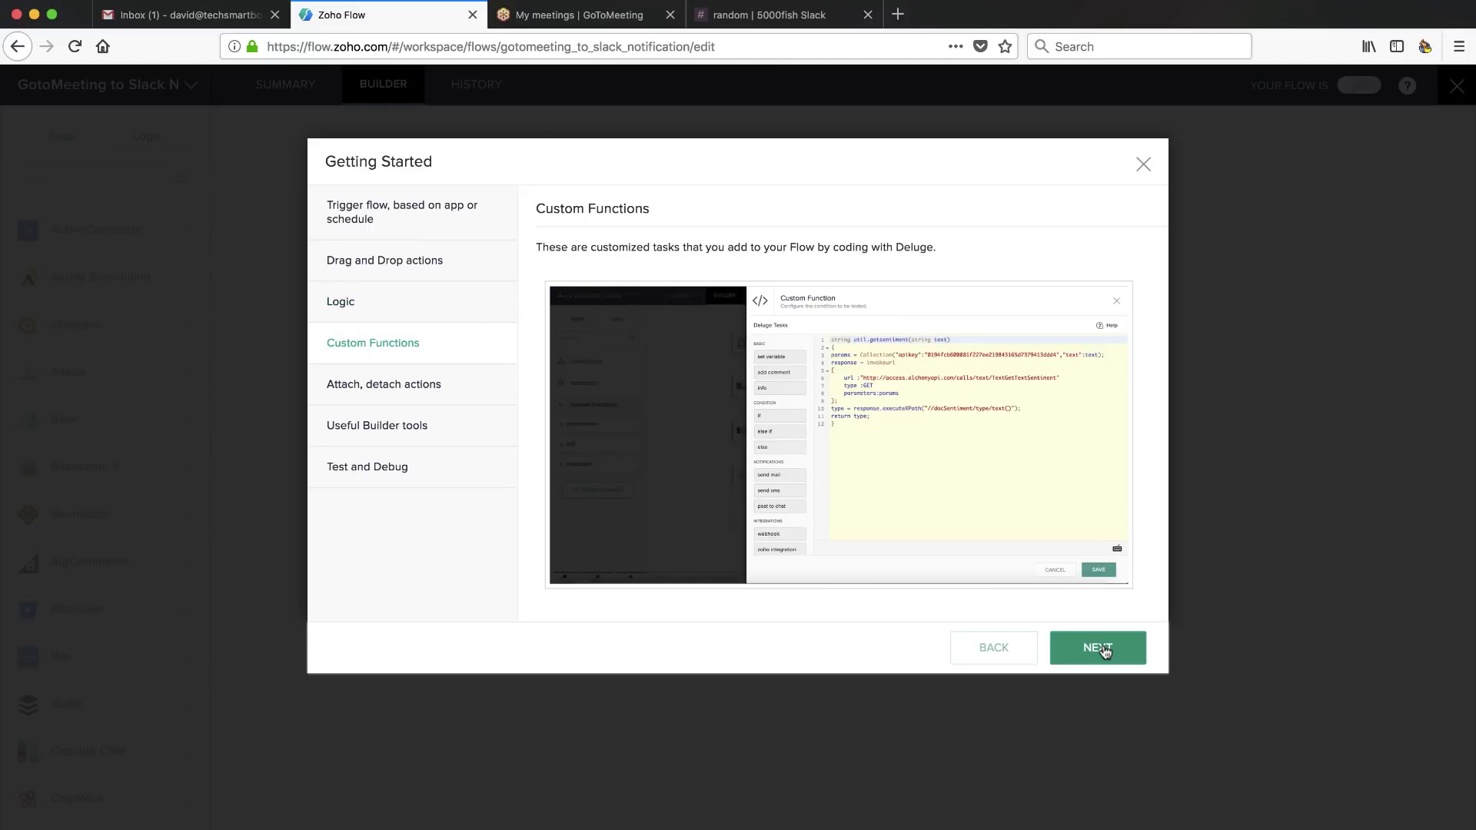
{"action": "left_click", "coordinate": [1102, 649]}
{"action": "left_click", "coordinate": [1103, 649]}
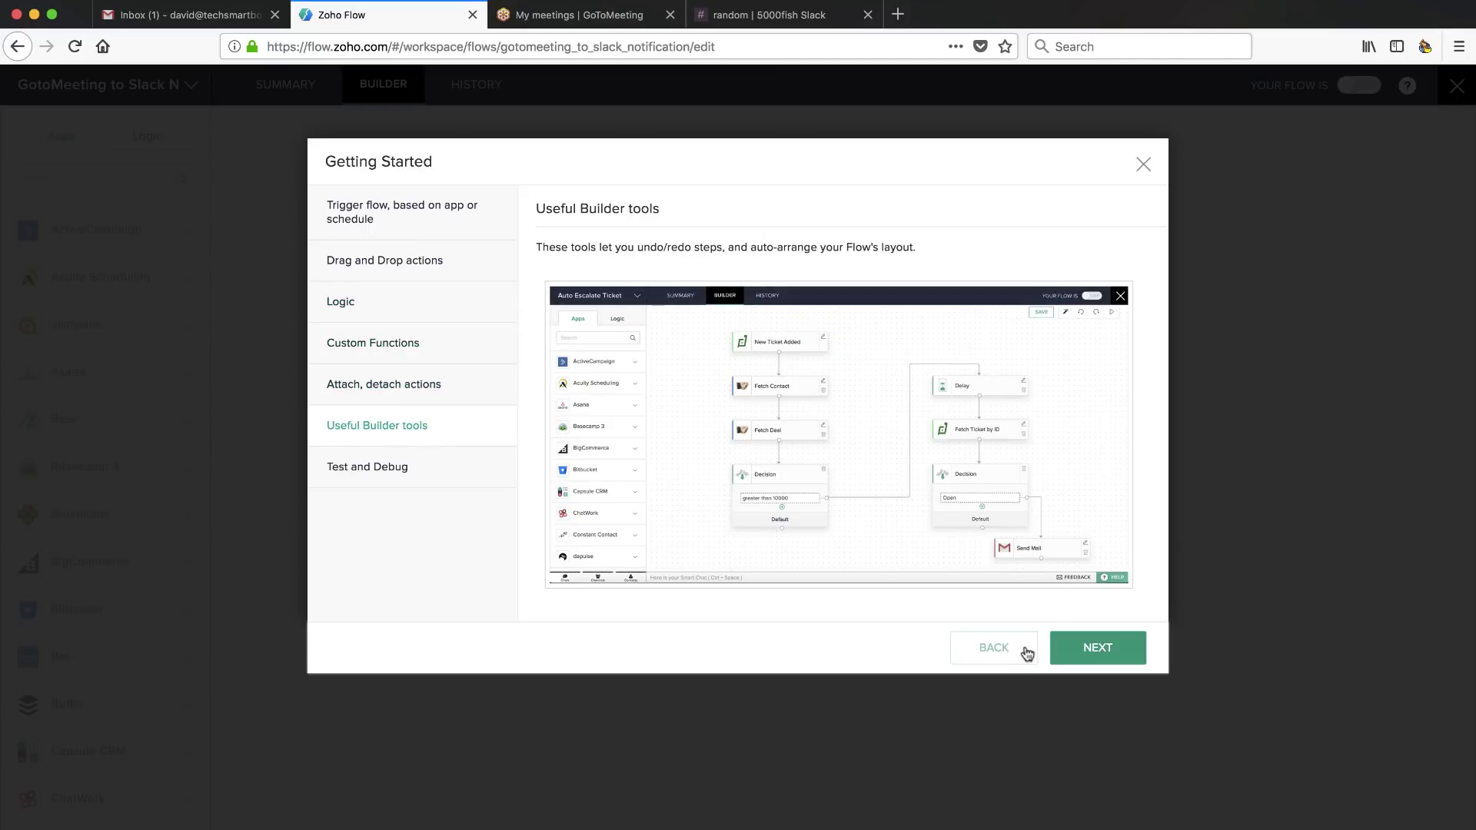
{"action": "left_click", "coordinate": [999, 650]}
{"action": "left_click", "coordinate": [999, 649]}
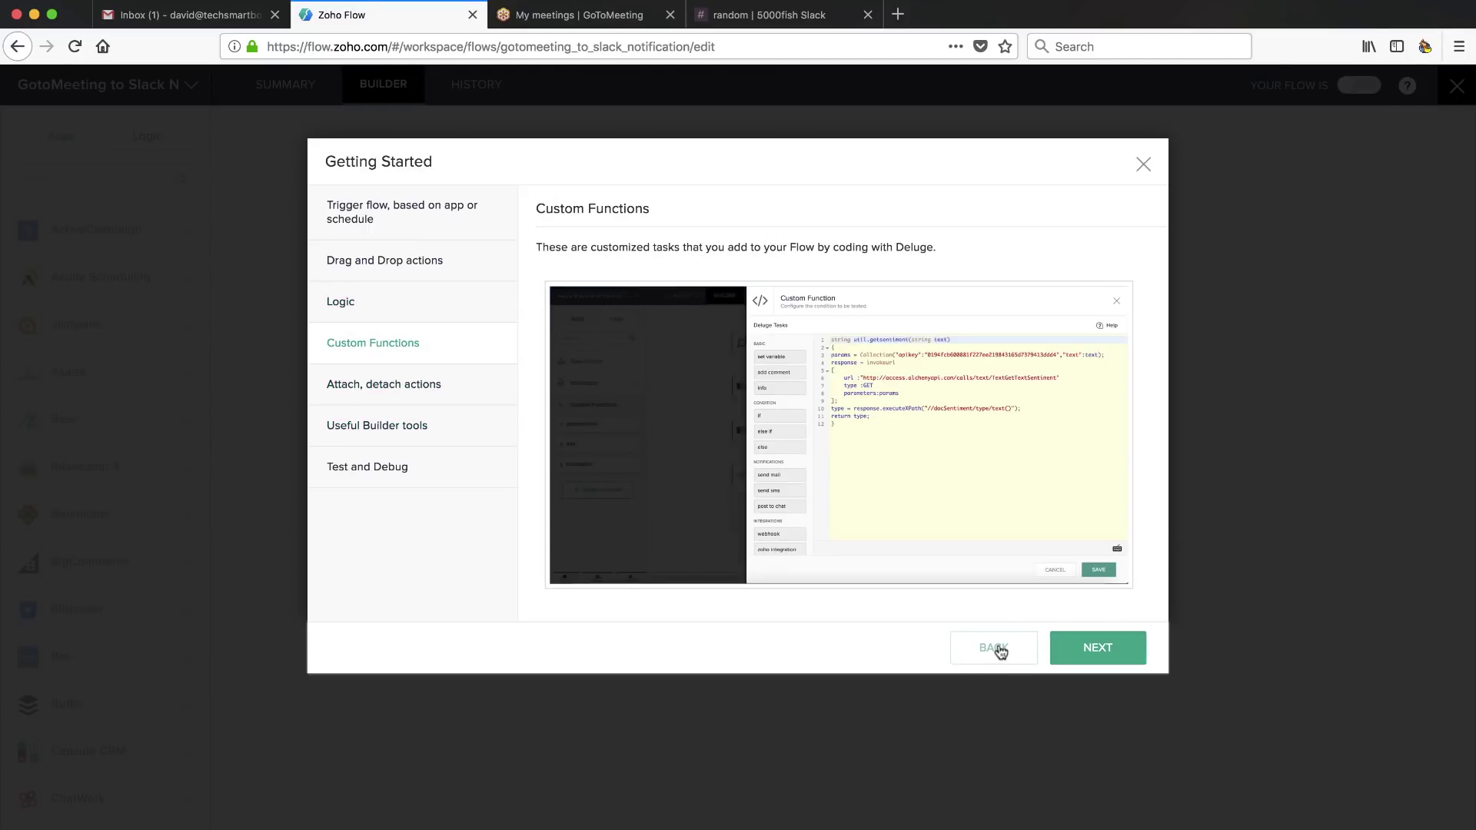
{"action": "left_click", "coordinate": [999, 650]}
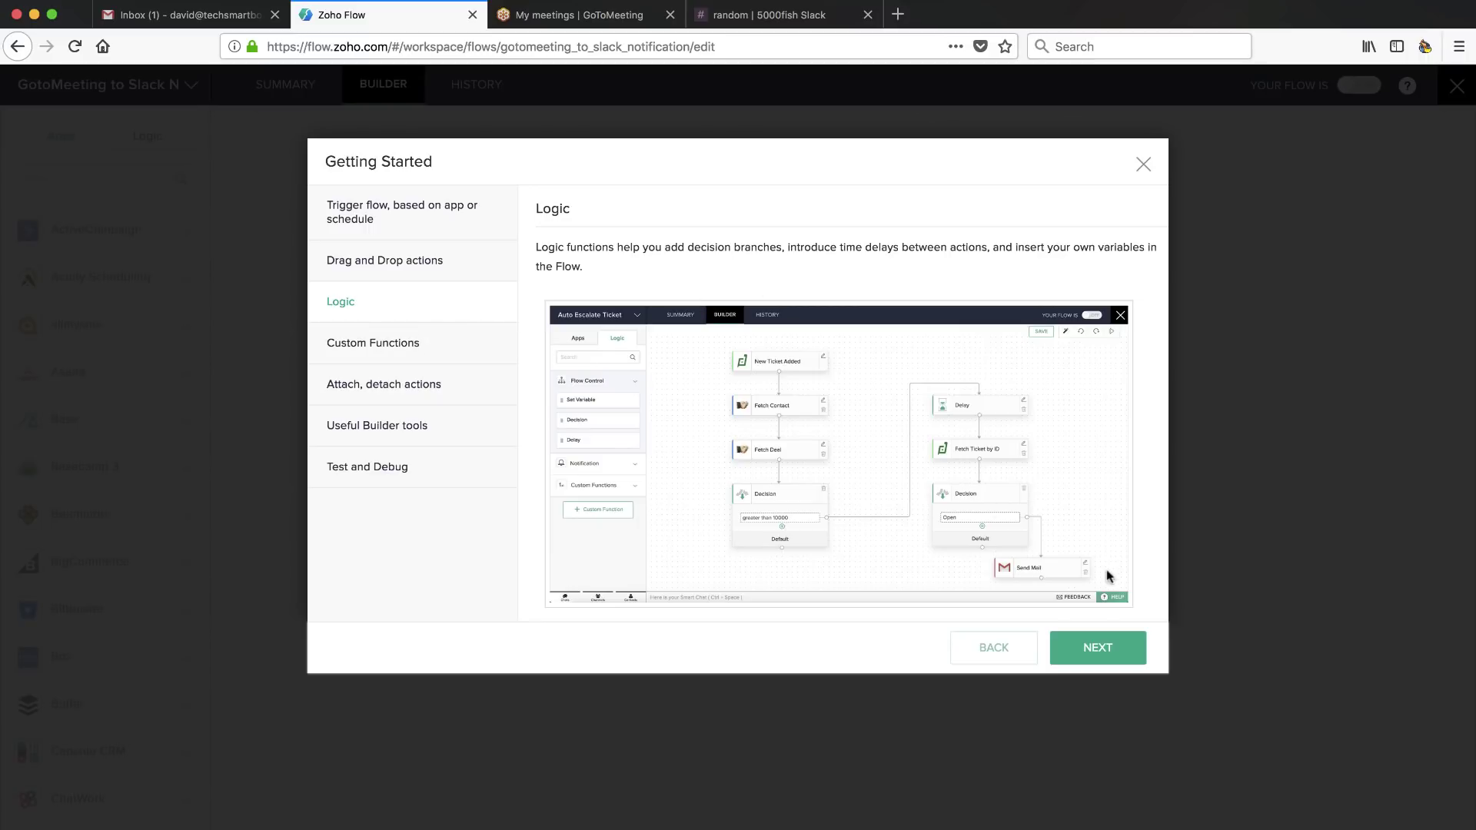
Advance the tour from Custom Functions to Test and Debug and close it.
{"action": "left_click", "coordinate": [1096, 649]}
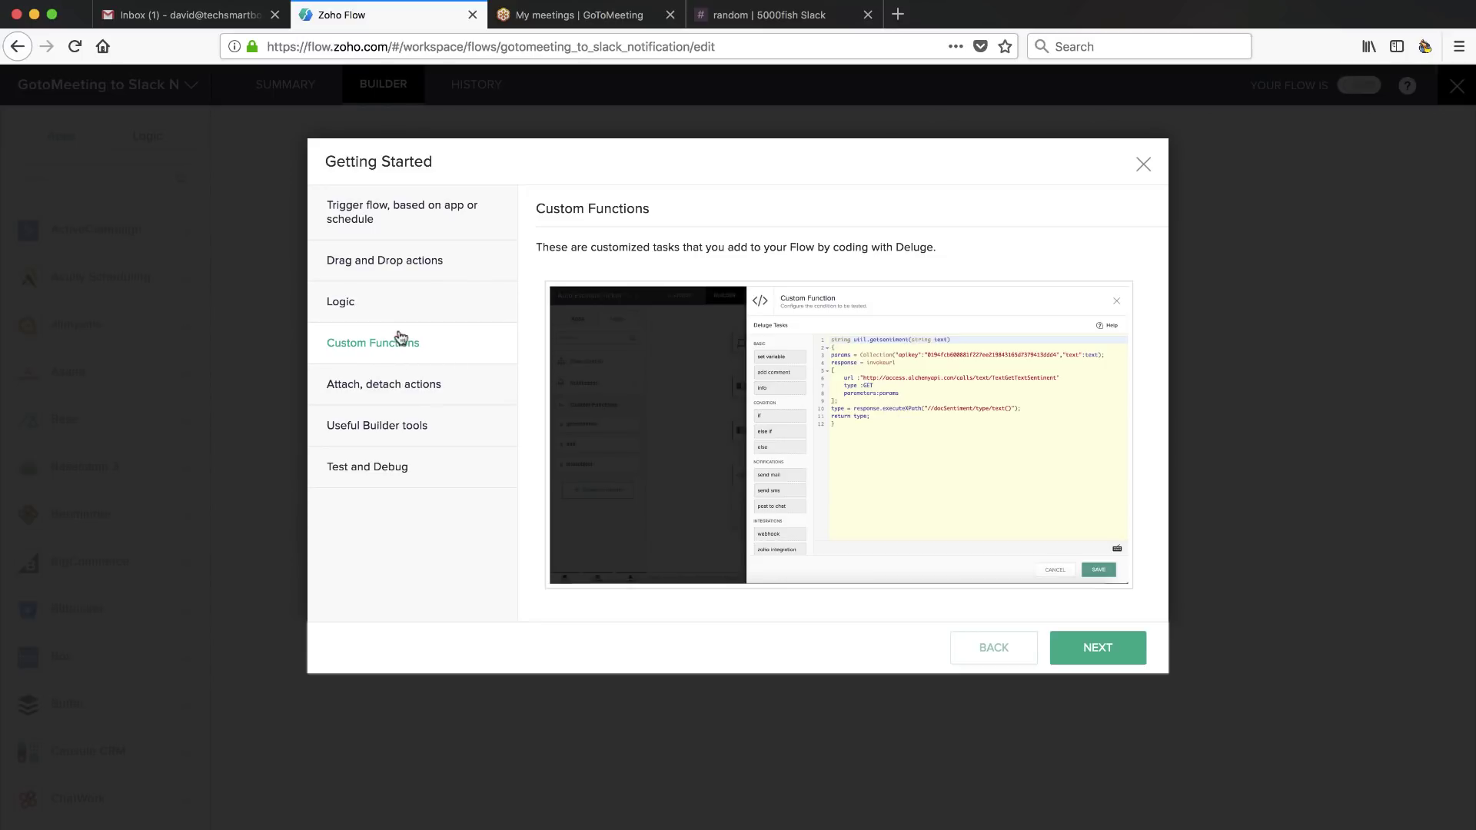
{"action": "left_click", "coordinate": [1107, 653]}
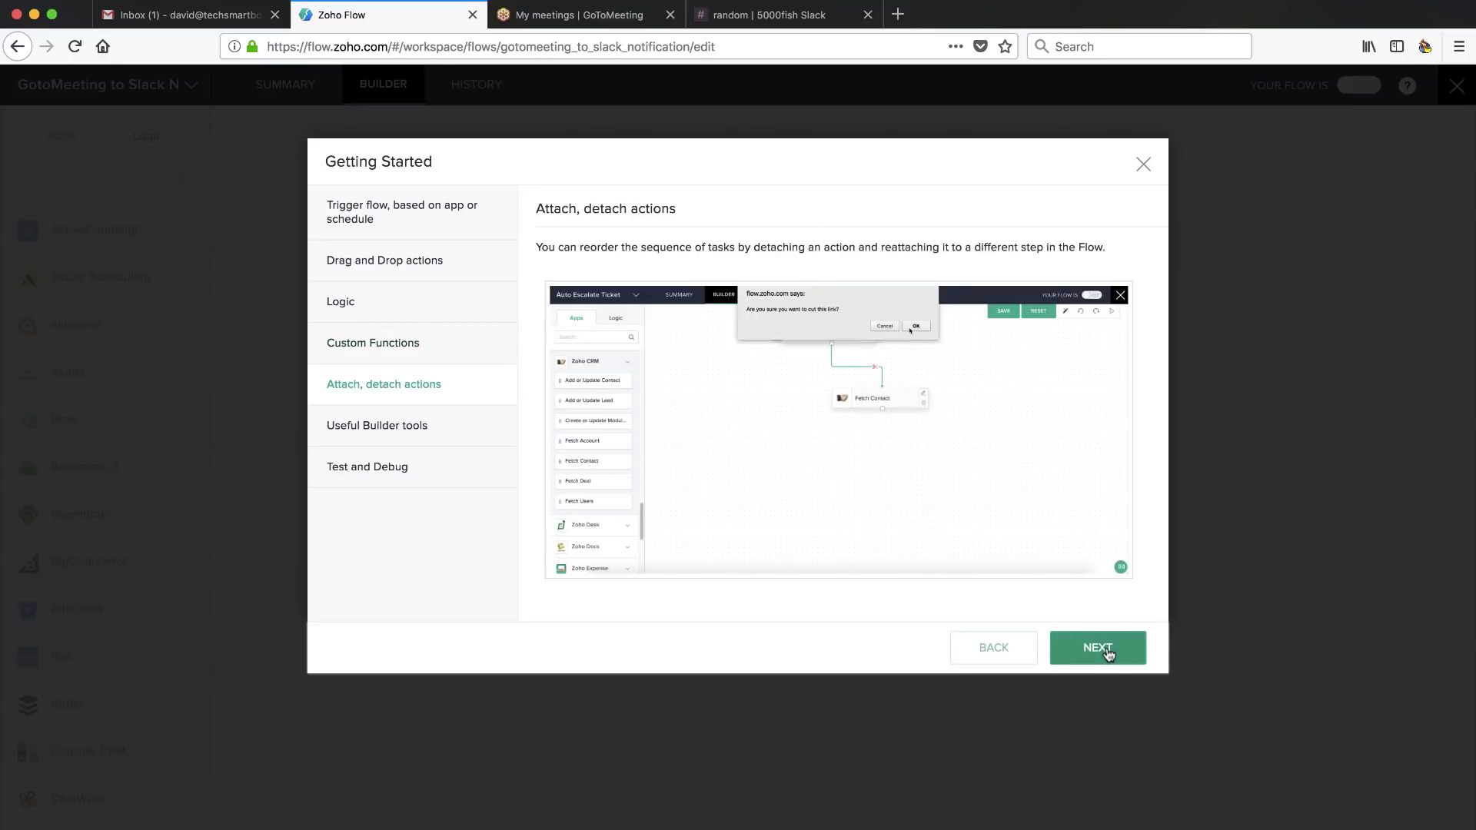
{"action": "left_click", "coordinate": [1110, 650]}
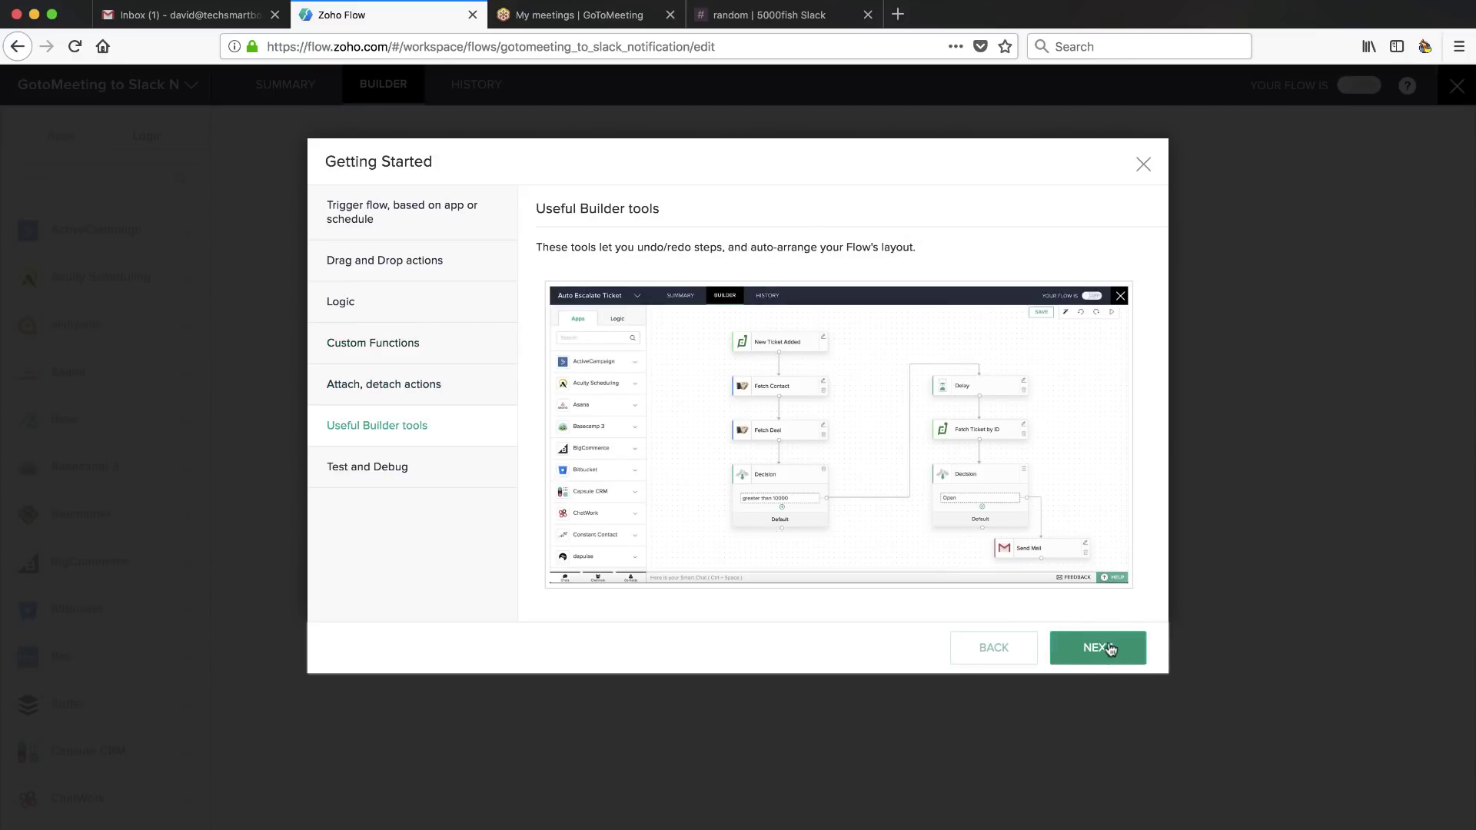
{"action": "left_click", "coordinate": [1097, 651]}
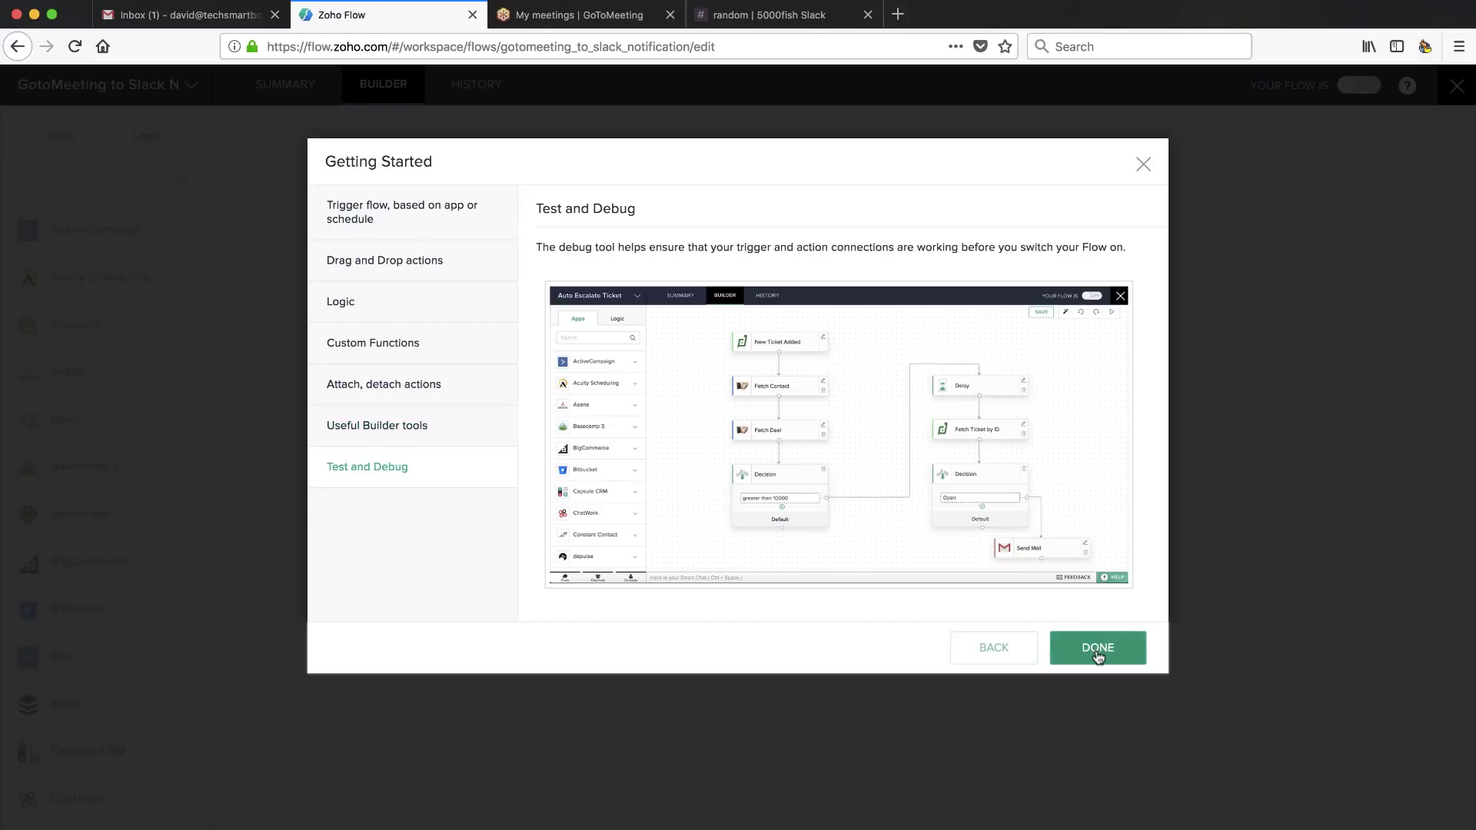
{"action": "left_click", "coordinate": [1097, 650]}
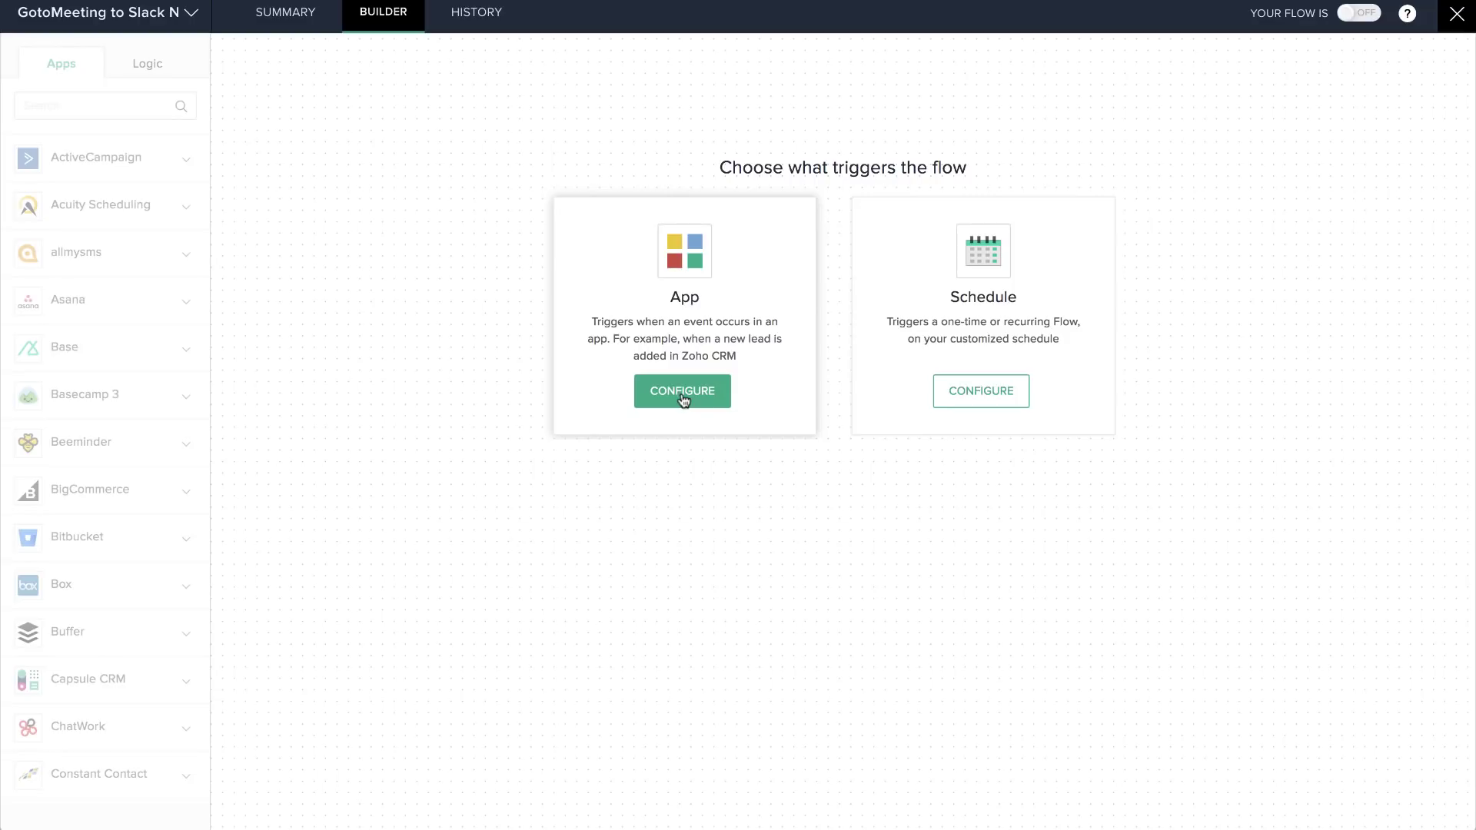
Choose GoToMeeting as the trigger app and New Meeting as its trigger event.
{"action": "left_click", "coordinate": [682, 394]}
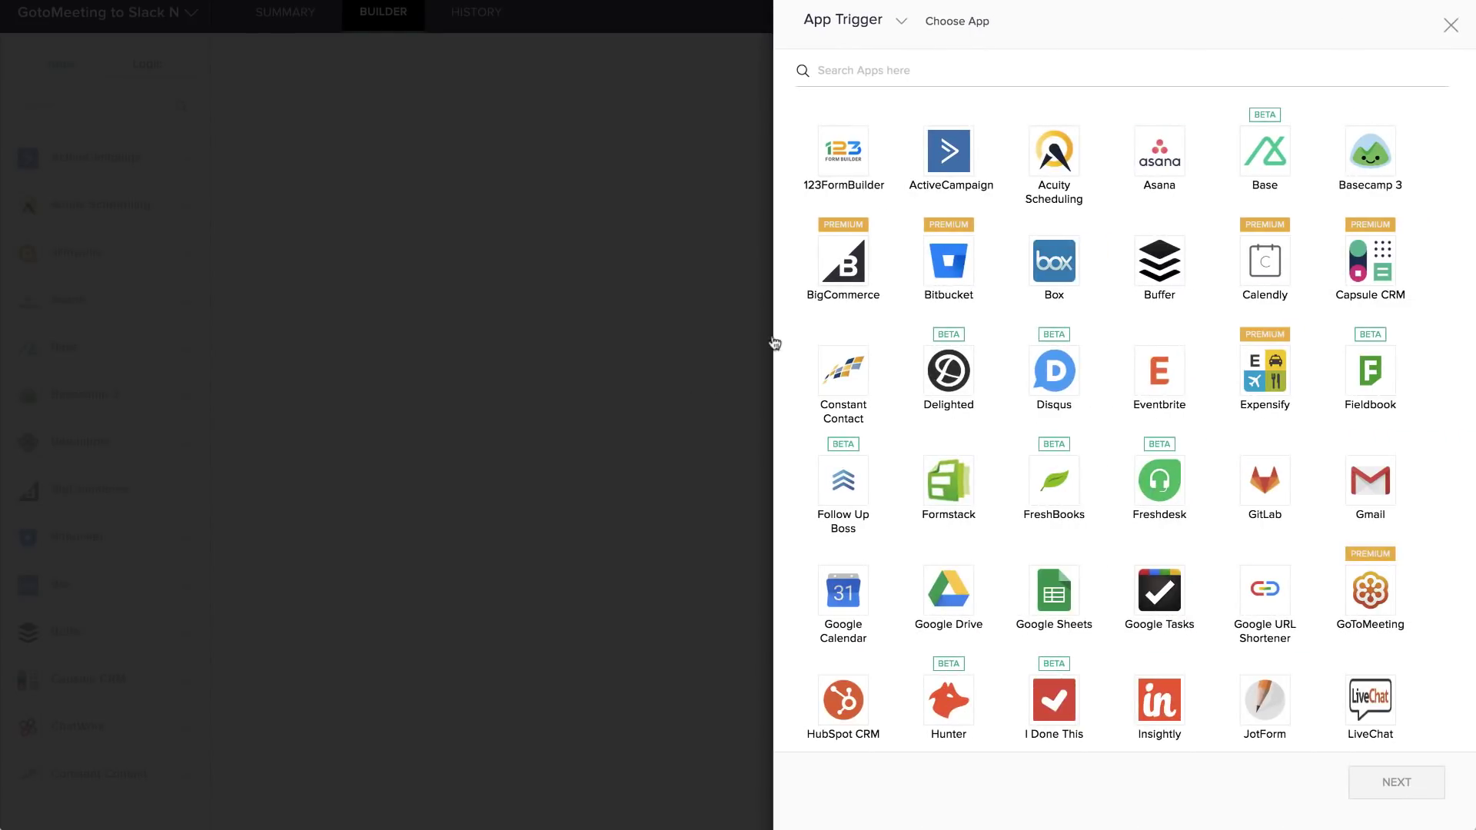
{"action": "left_click", "coordinate": [908, 72]}
{"action": "type", "text": "Goto"}
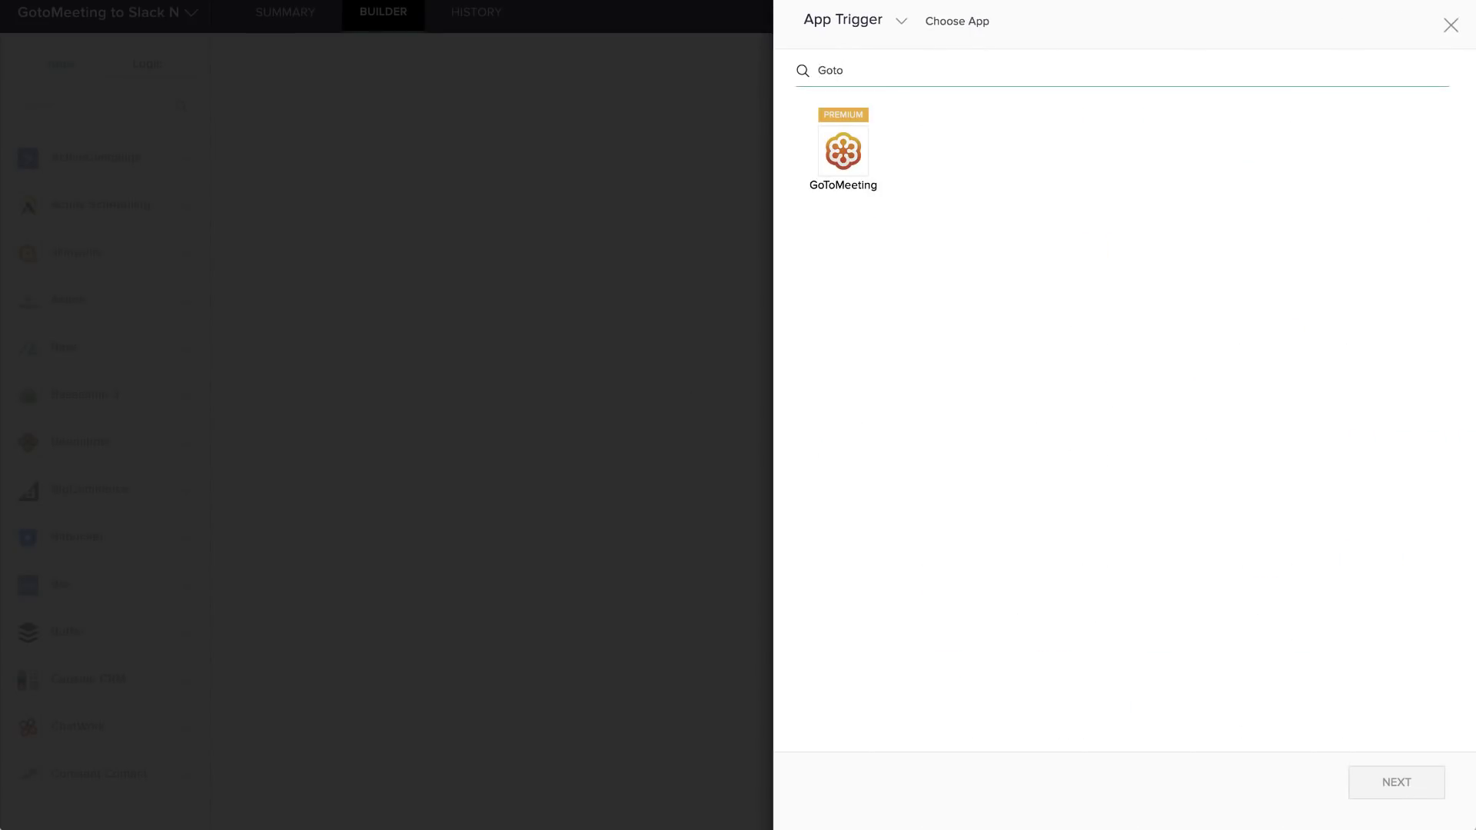
{"action": "left_click", "coordinate": [851, 153]}
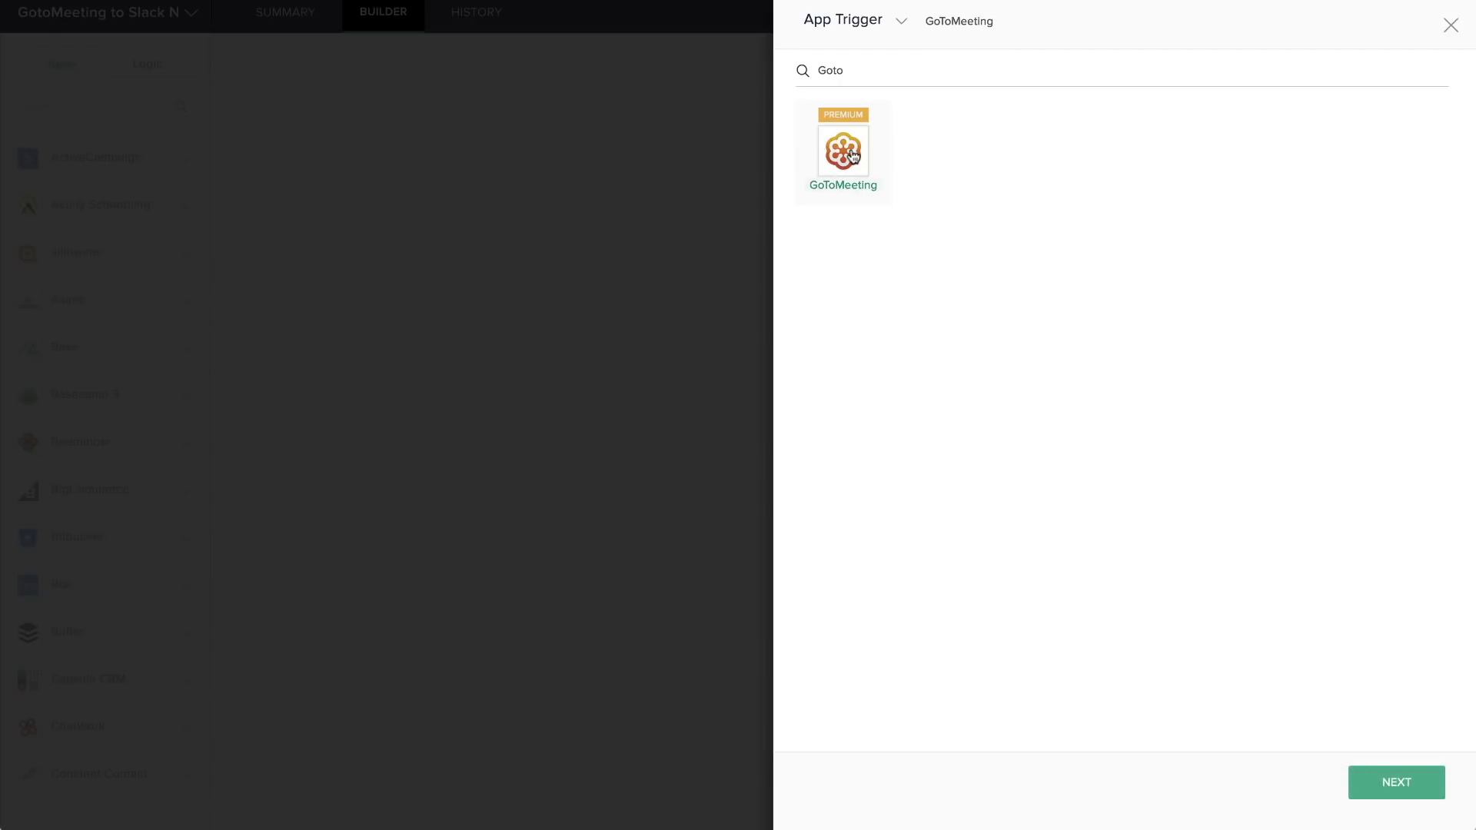
{"action": "left_click", "coordinate": [1416, 791]}
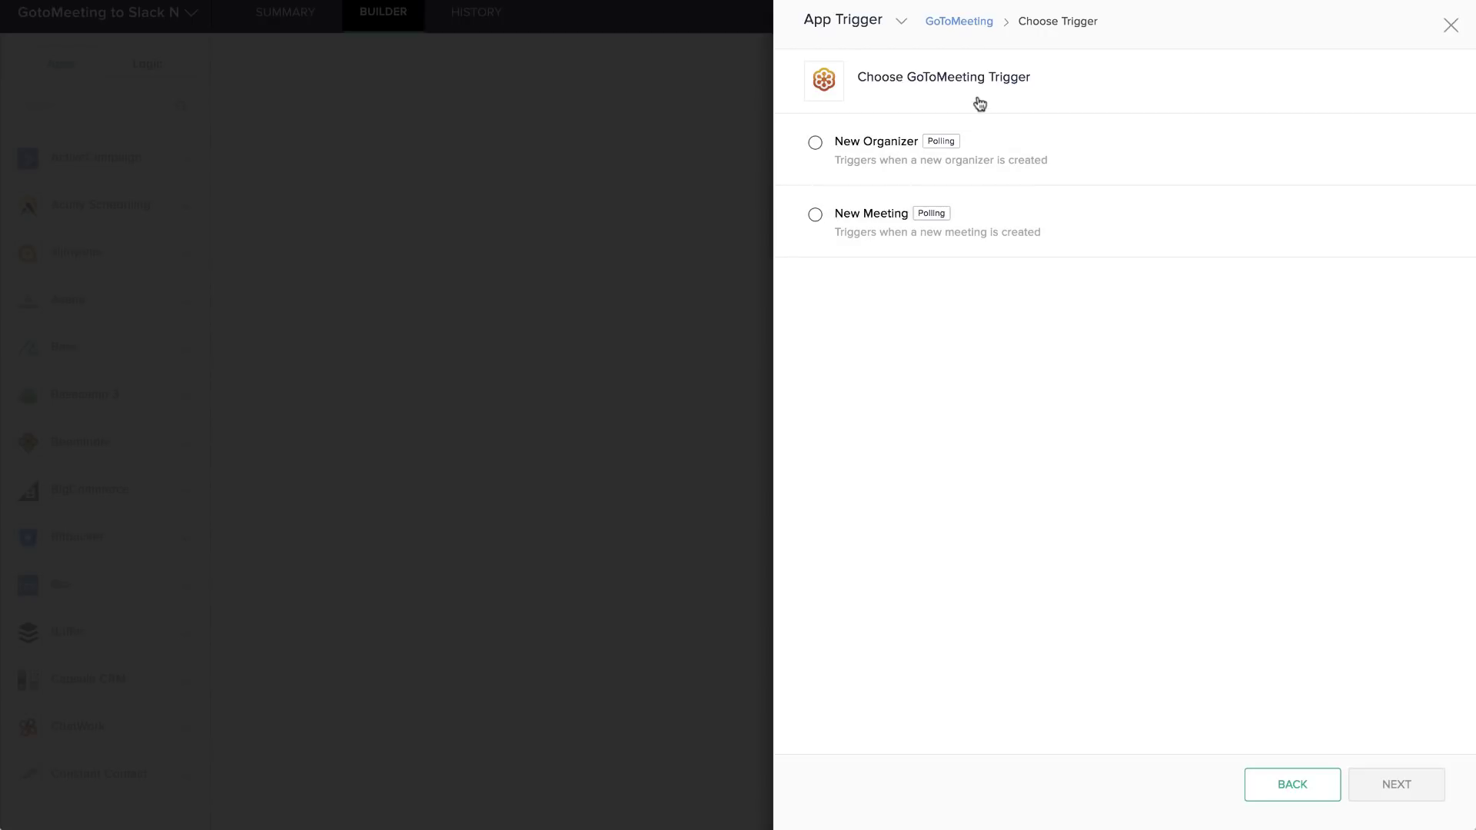
{"action": "left_click", "coordinate": [816, 216]}
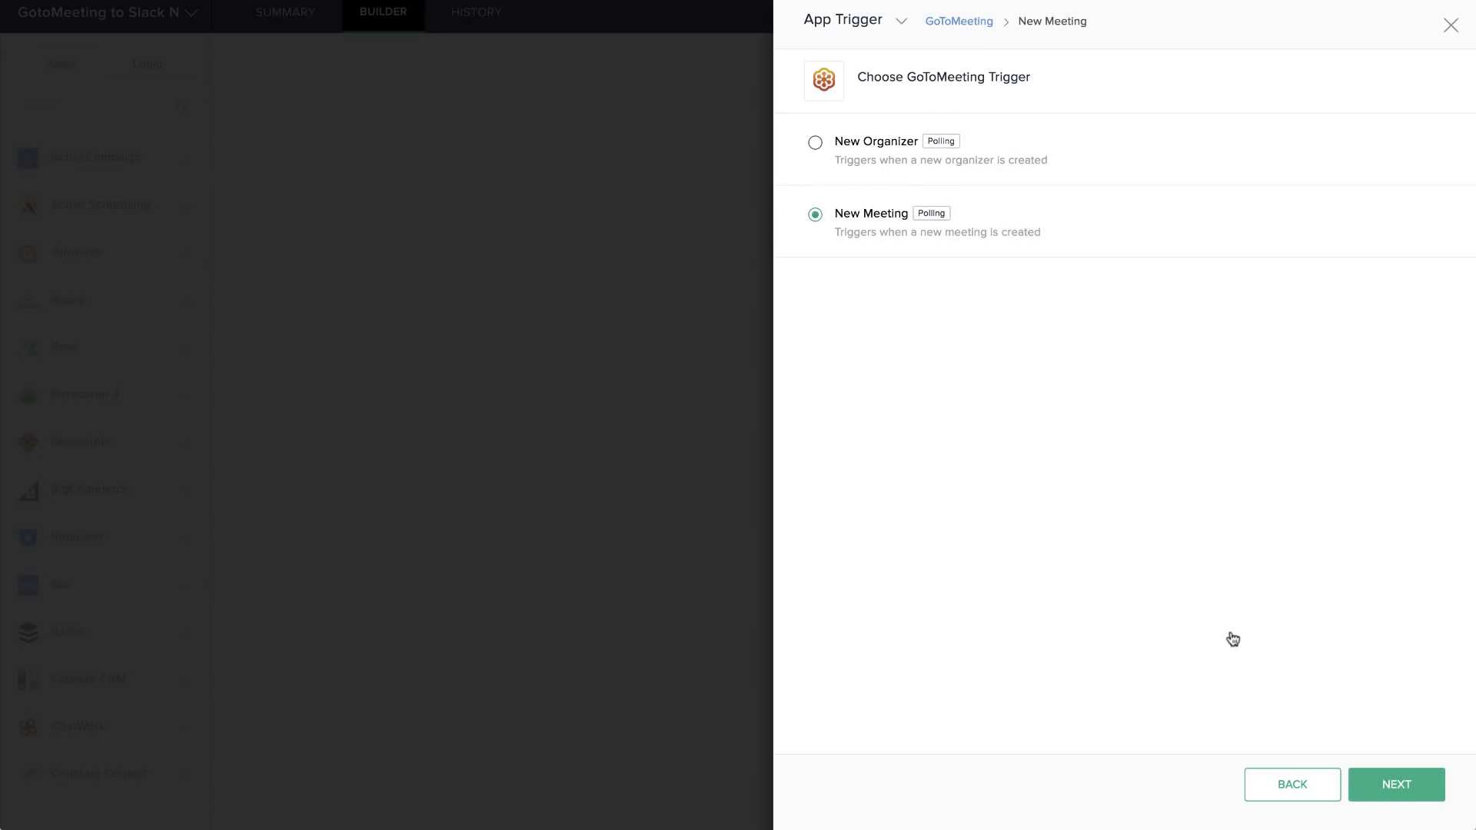
{"action": "left_click", "coordinate": [1412, 791]}
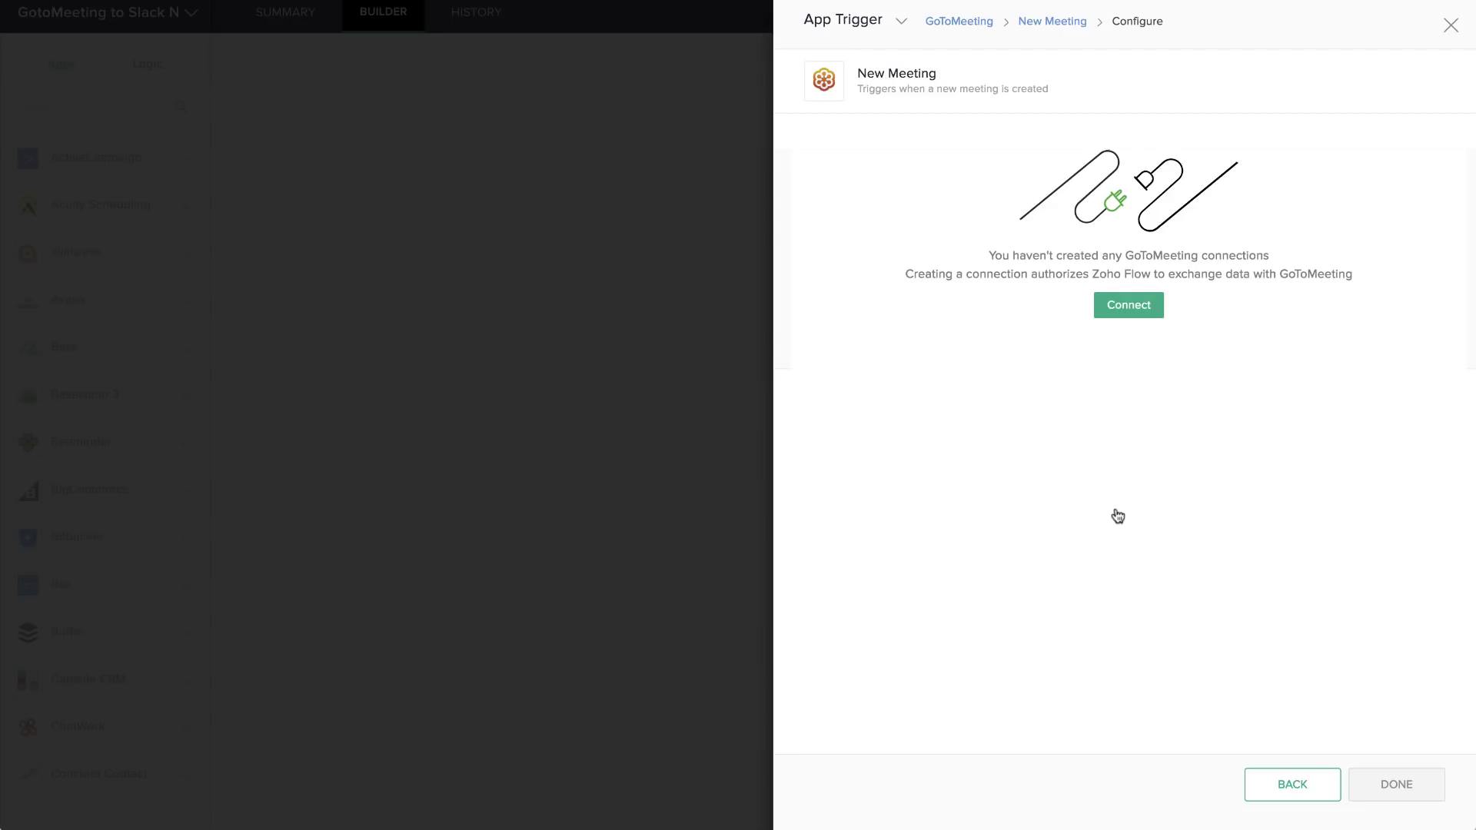
Create a GoToMeeting connection named 'Gotomeeting' for all triggers and actions, and authorize access.
{"action": "left_click", "coordinate": [1131, 307]}
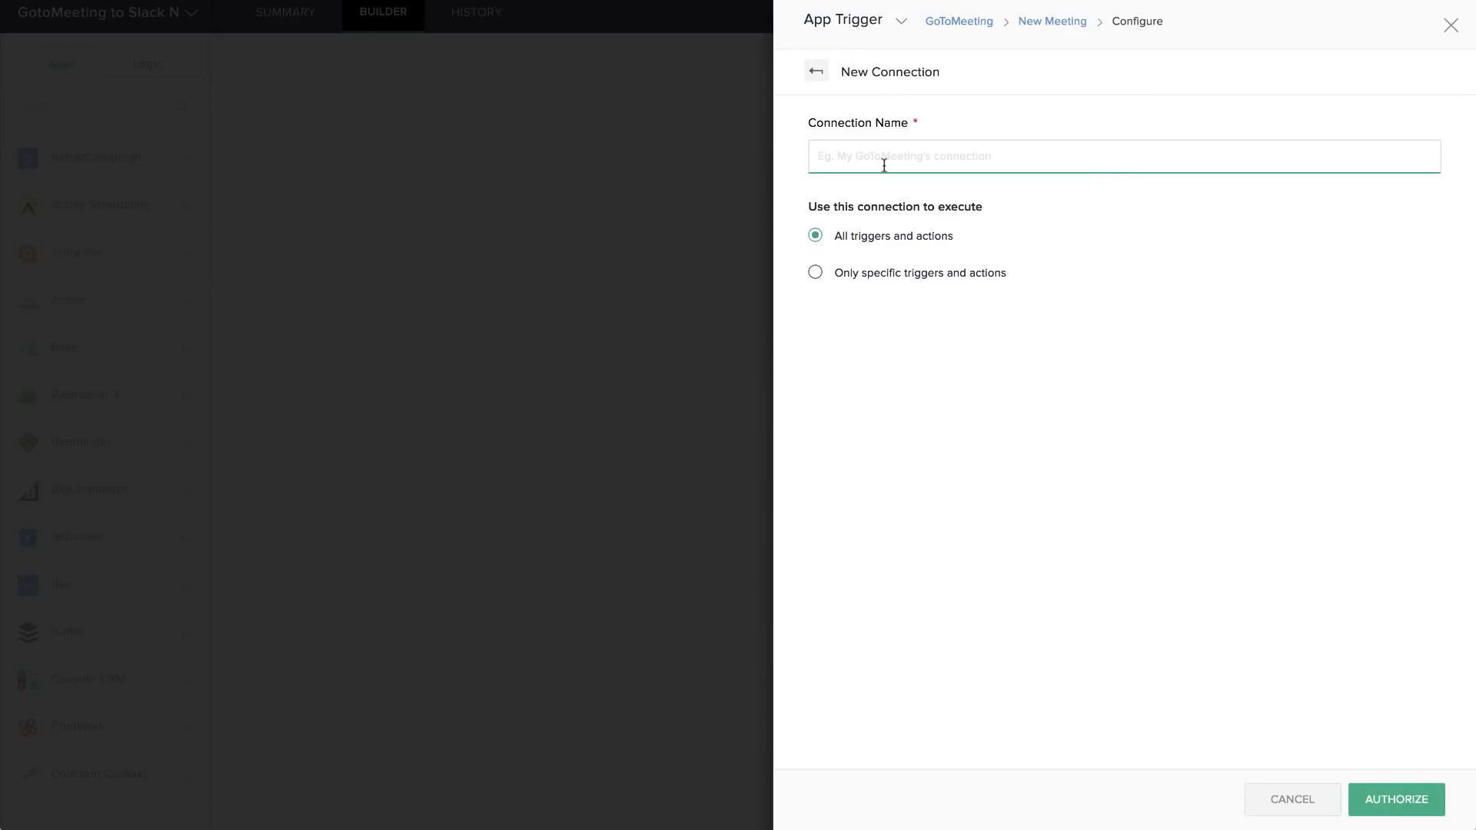
{"action": "type", "text": "Gotomeeting"}
{"action": "left_click", "coordinate": [816, 273]}
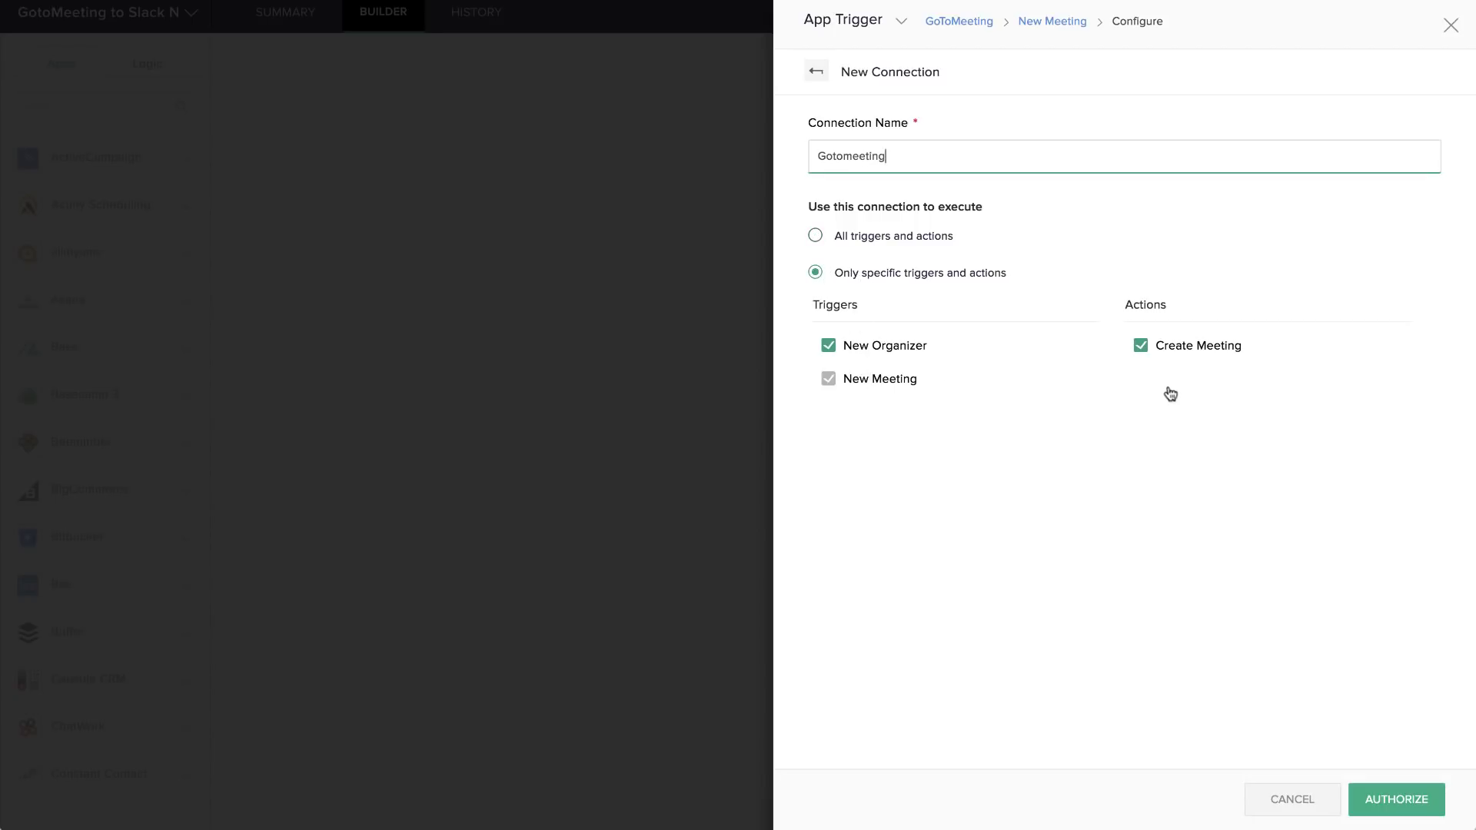
{"action": "left_click", "coordinate": [815, 236]}
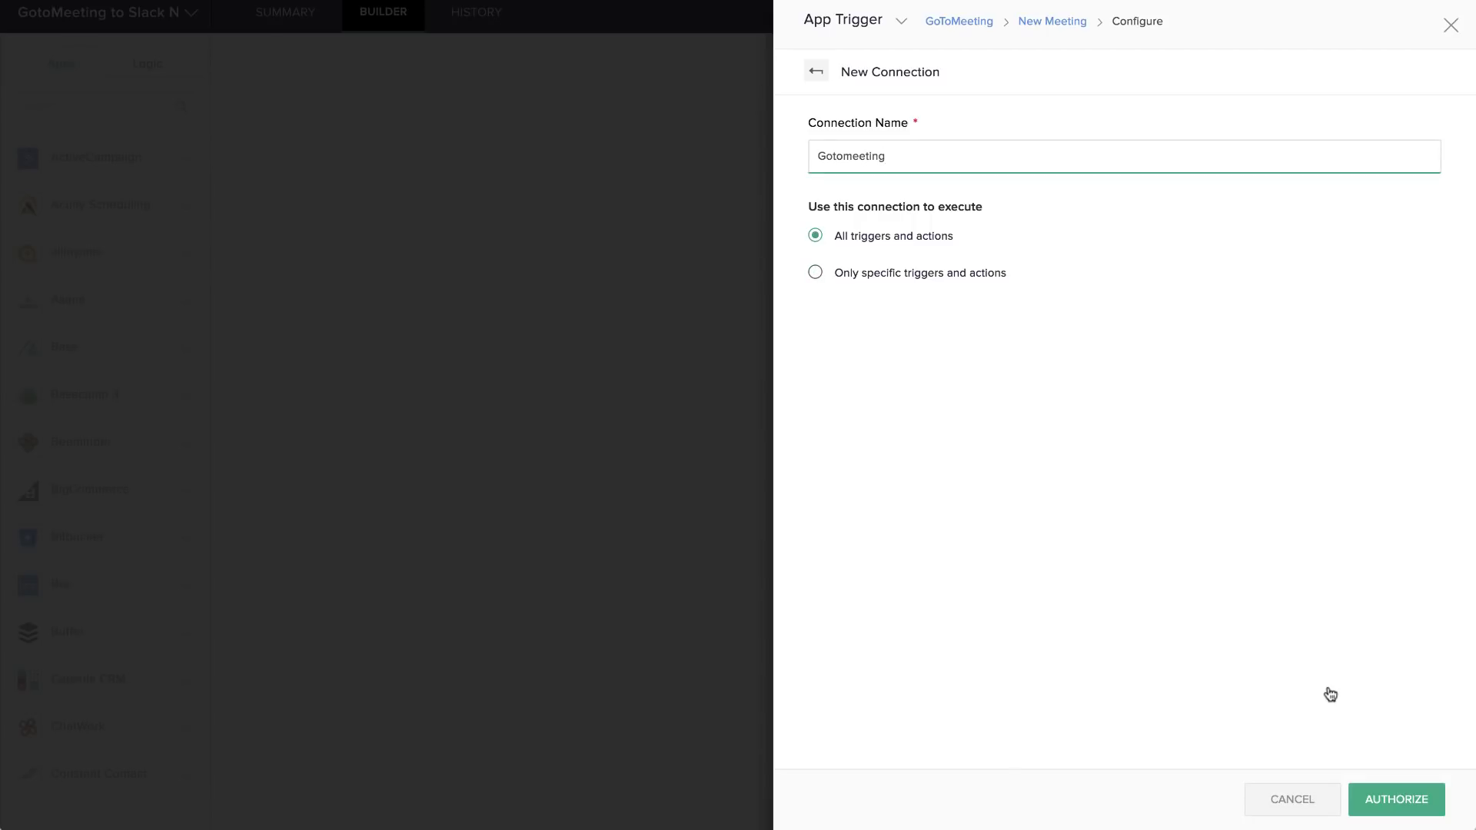
{"action": "left_click", "coordinate": [1400, 802]}
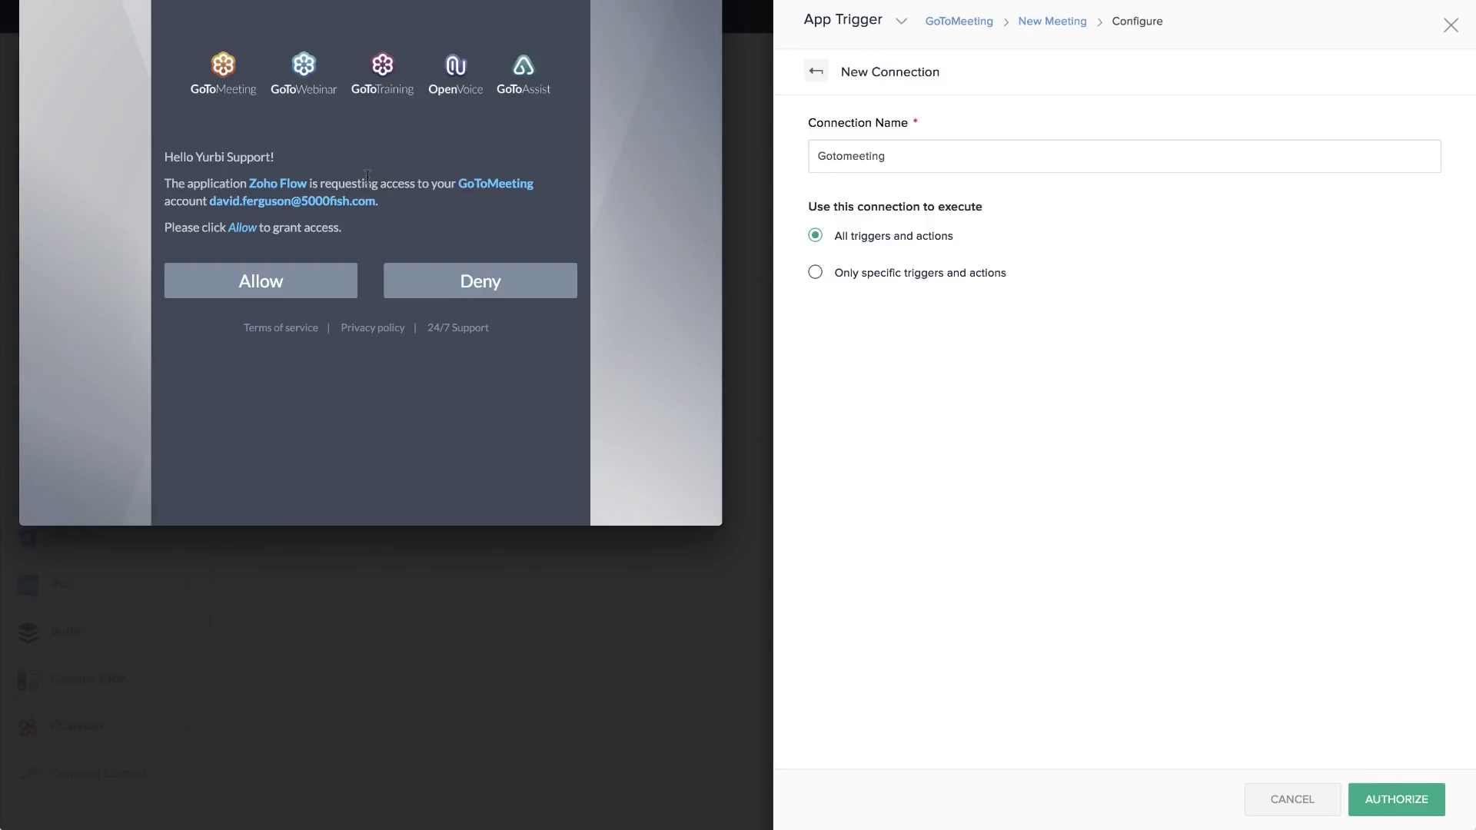
{"action": "left_click", "coordinate": [269, 286]}
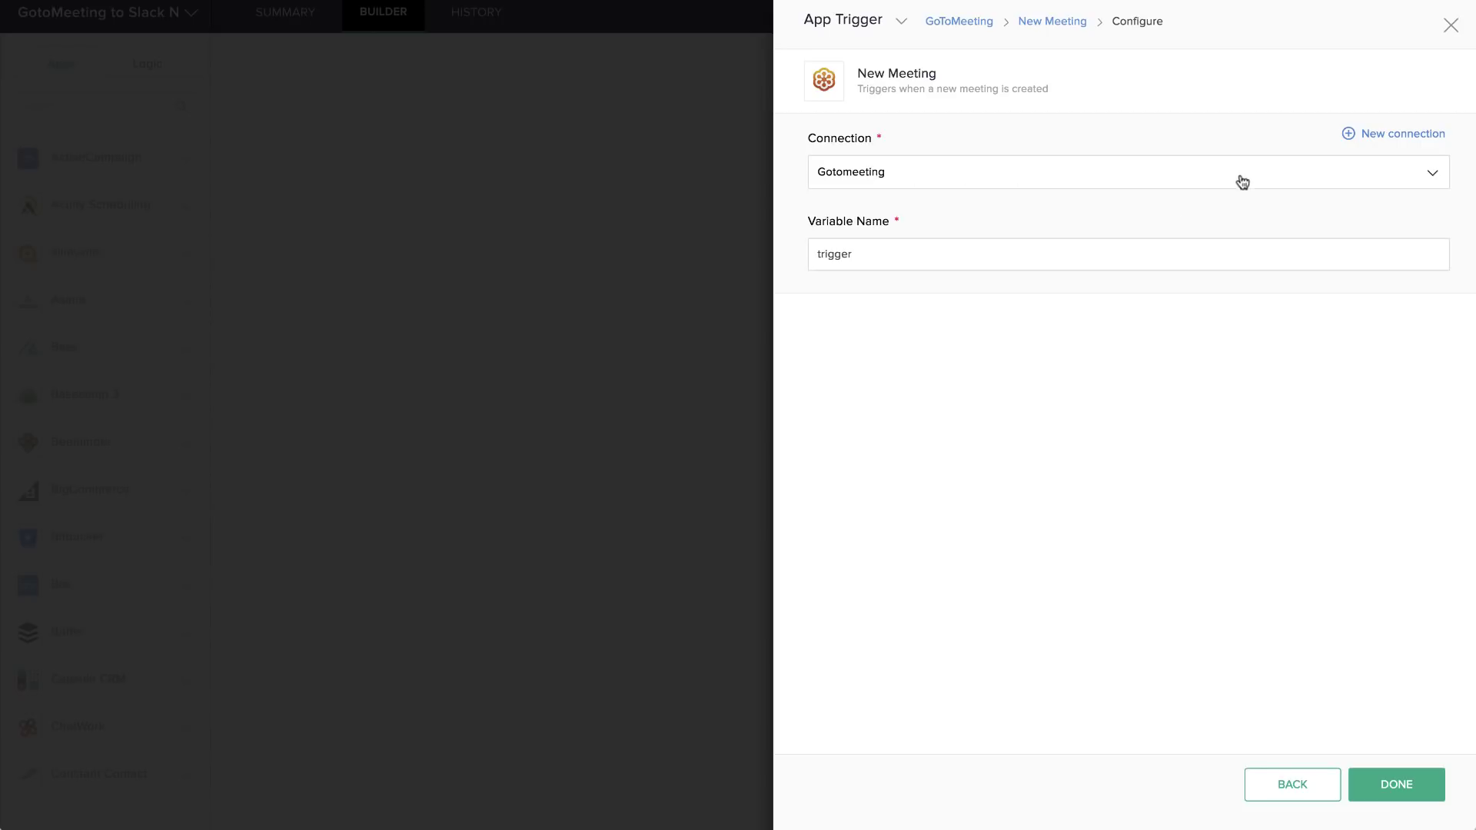
Keep the variable name 'trigger' and save the New Meeting trigger to the canvas.
{"action": "left_click", "coordinate": [1026, 257]}
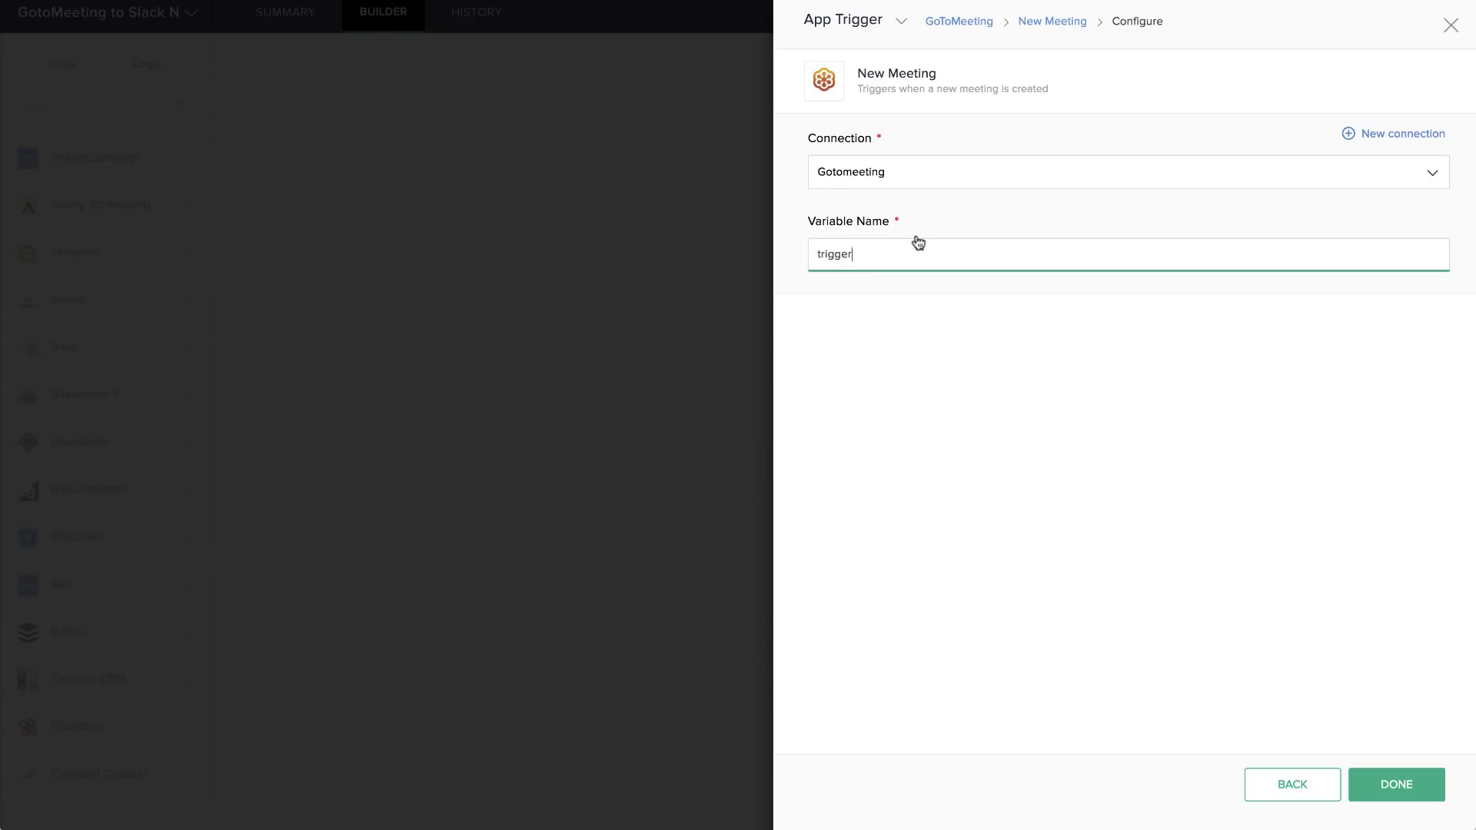
{"action": "left_click", "coordinate": [1399, 786]}
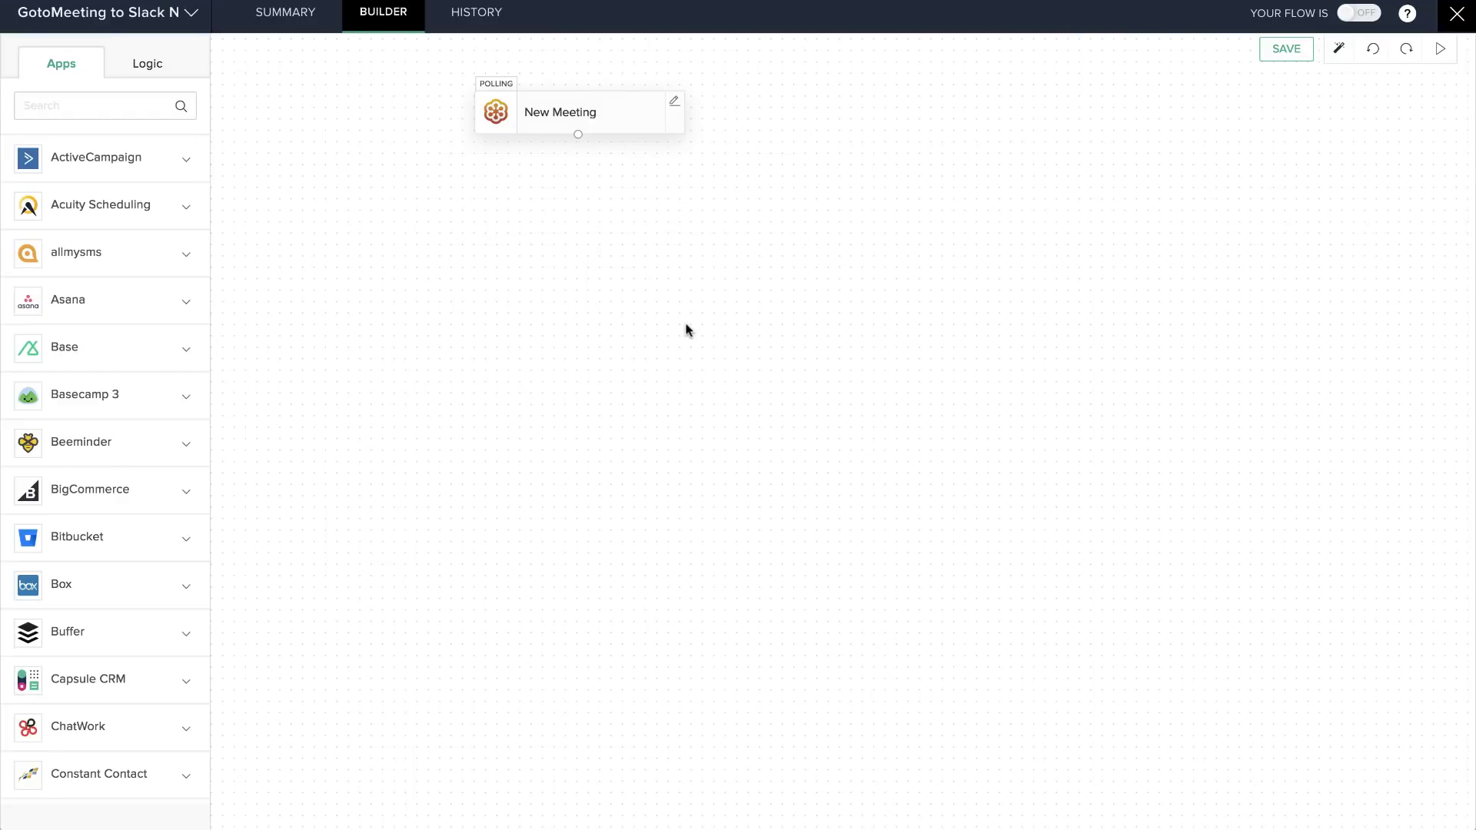
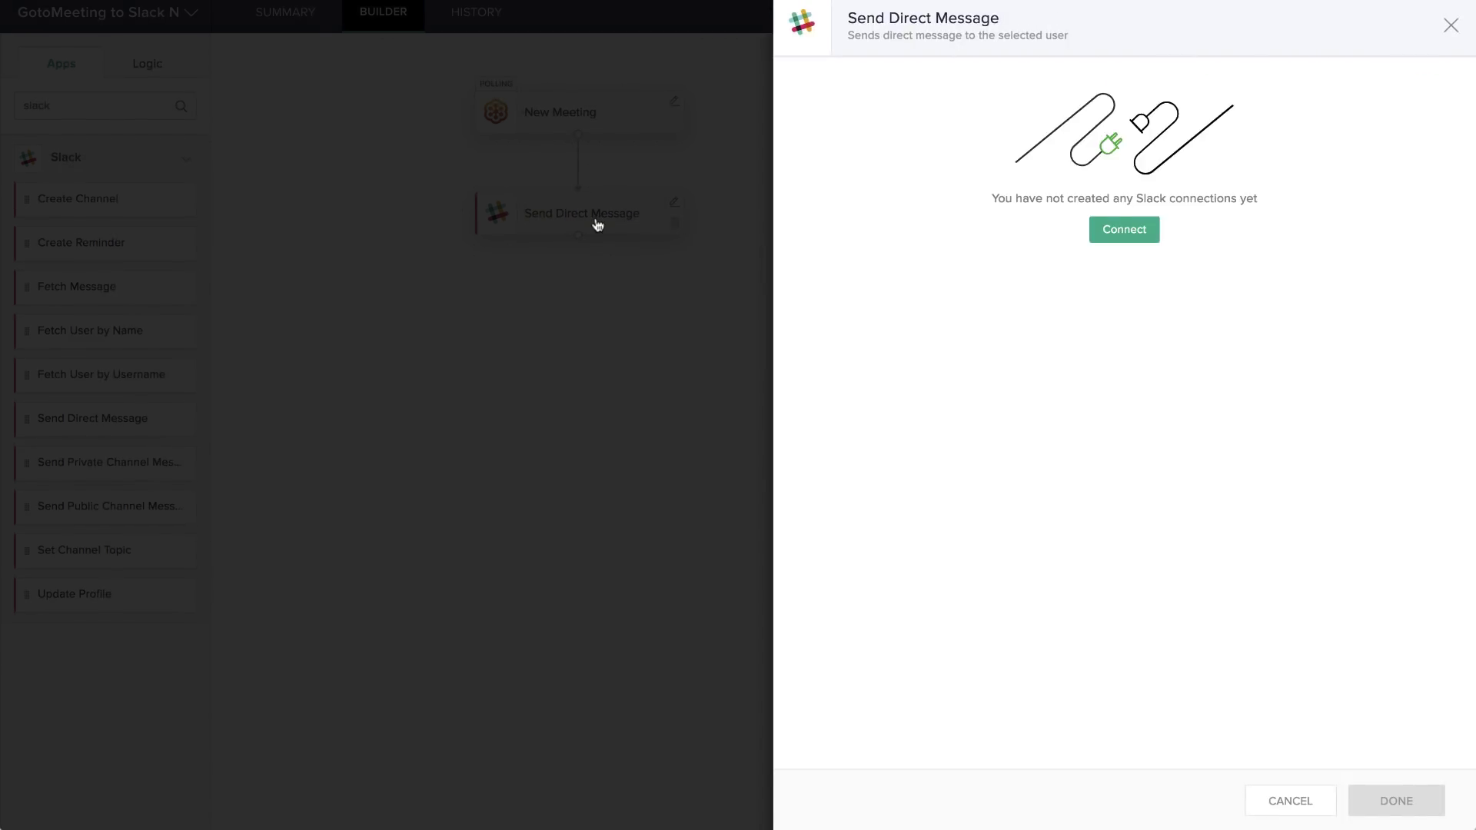
Create a Zoho Flow connection named 'Slack' and authorize access to the Slack workspace.
{"action": "left_click", "coordinate": [1124, 230]}
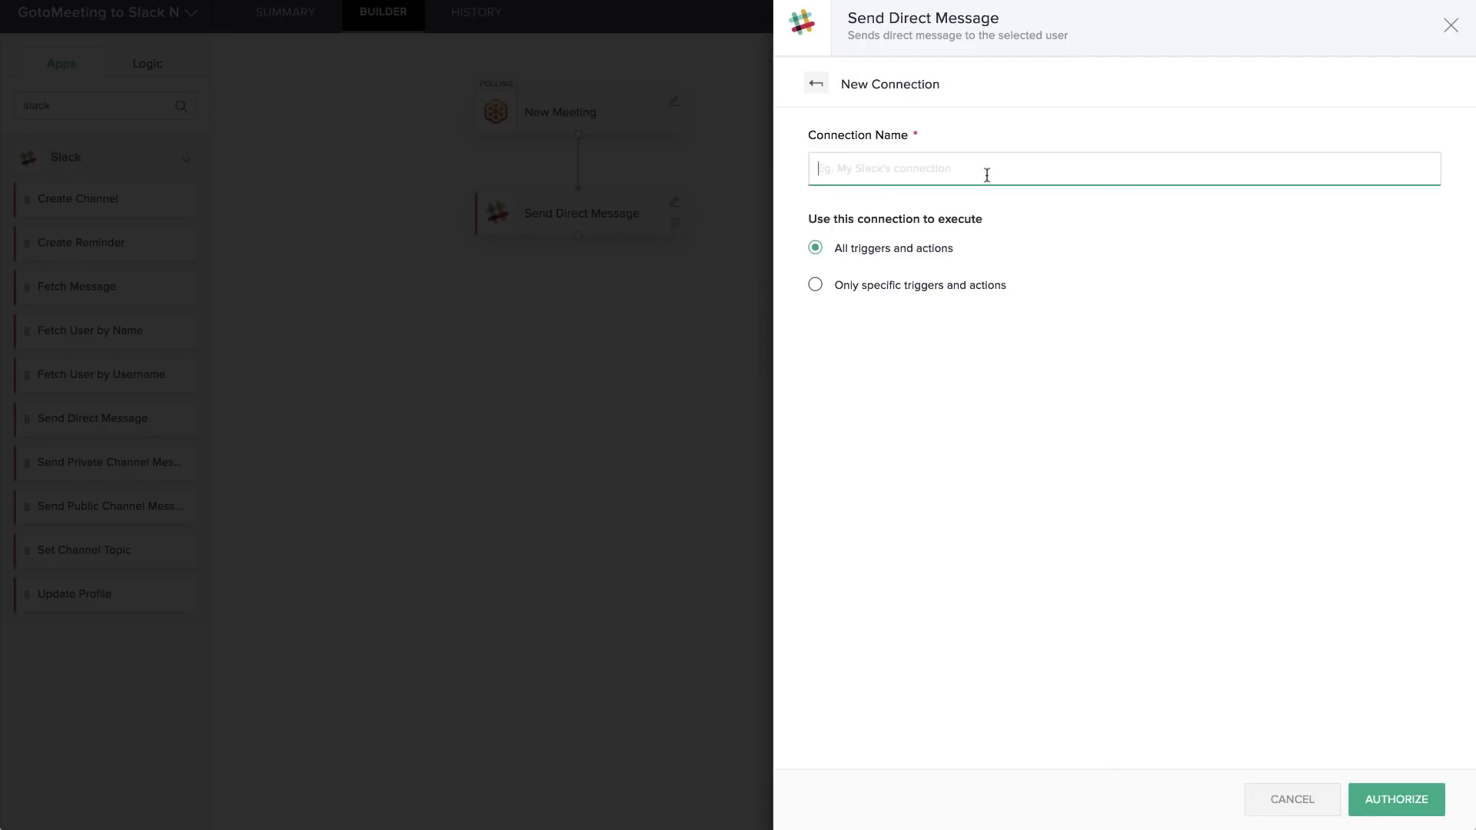
{"action": "type", "text": "Slack"}
{"action": "left_click", "coordinate": [1399, 800]}
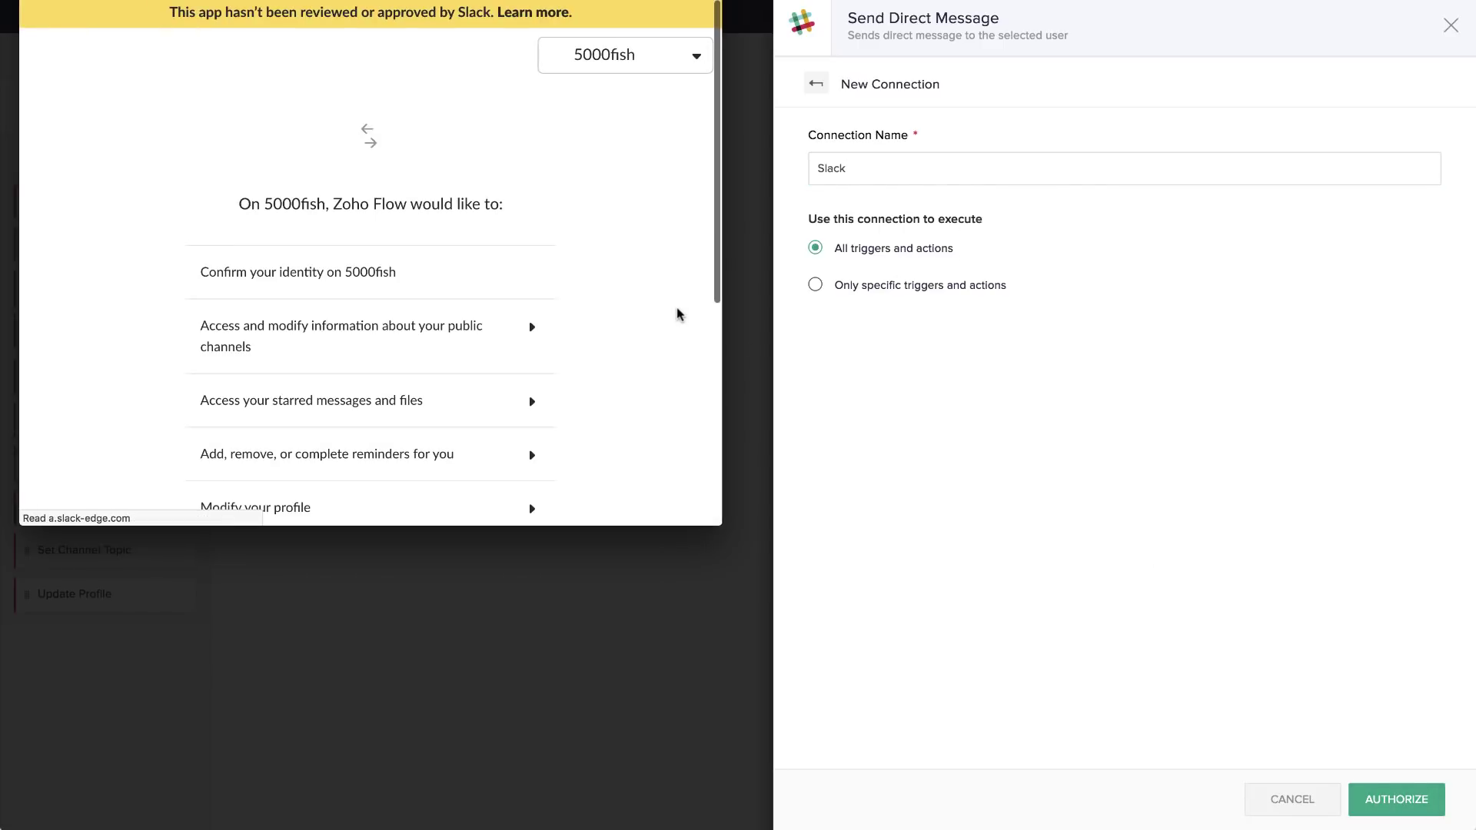
{"action": "left_click_drag", "start_coordinate": [714, 216], "coordinate": [723, 453]}
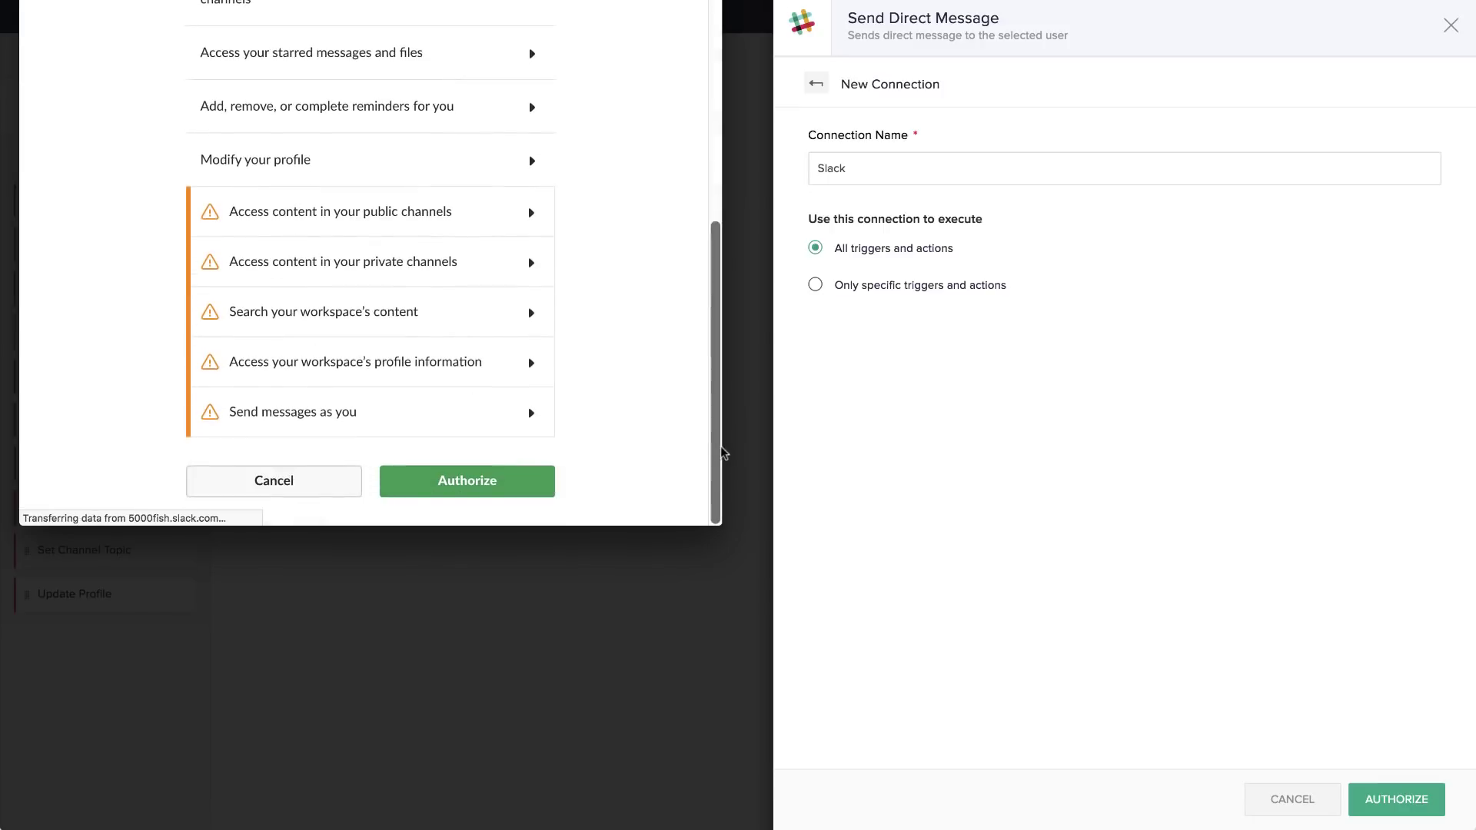
{"action": "scroll", "coordinate": [504, 454], "scroll_direction": "down", "scroll_amount": 10}
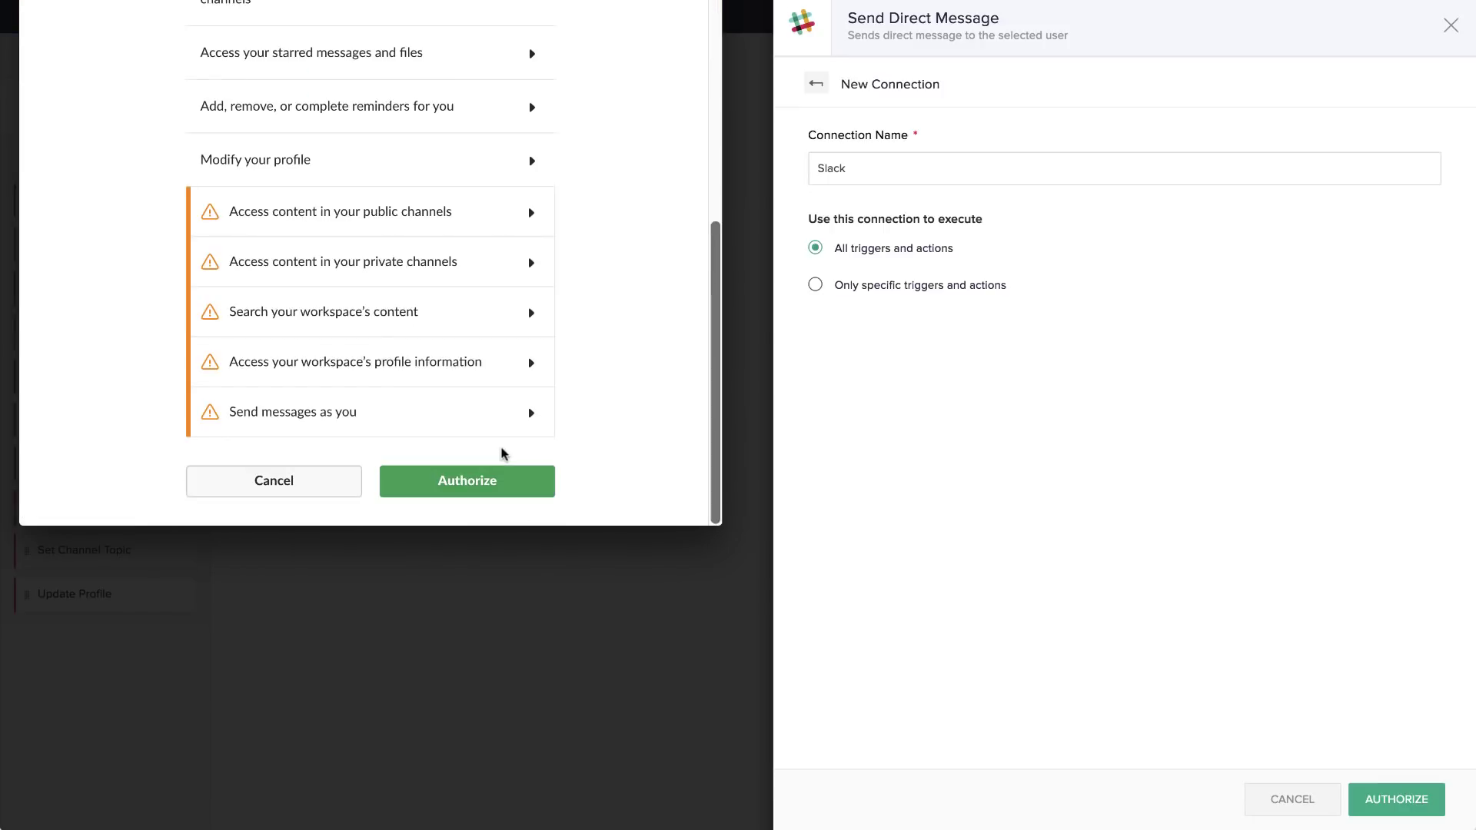
{"action": "left_click", "coordinate": [469, 482]}
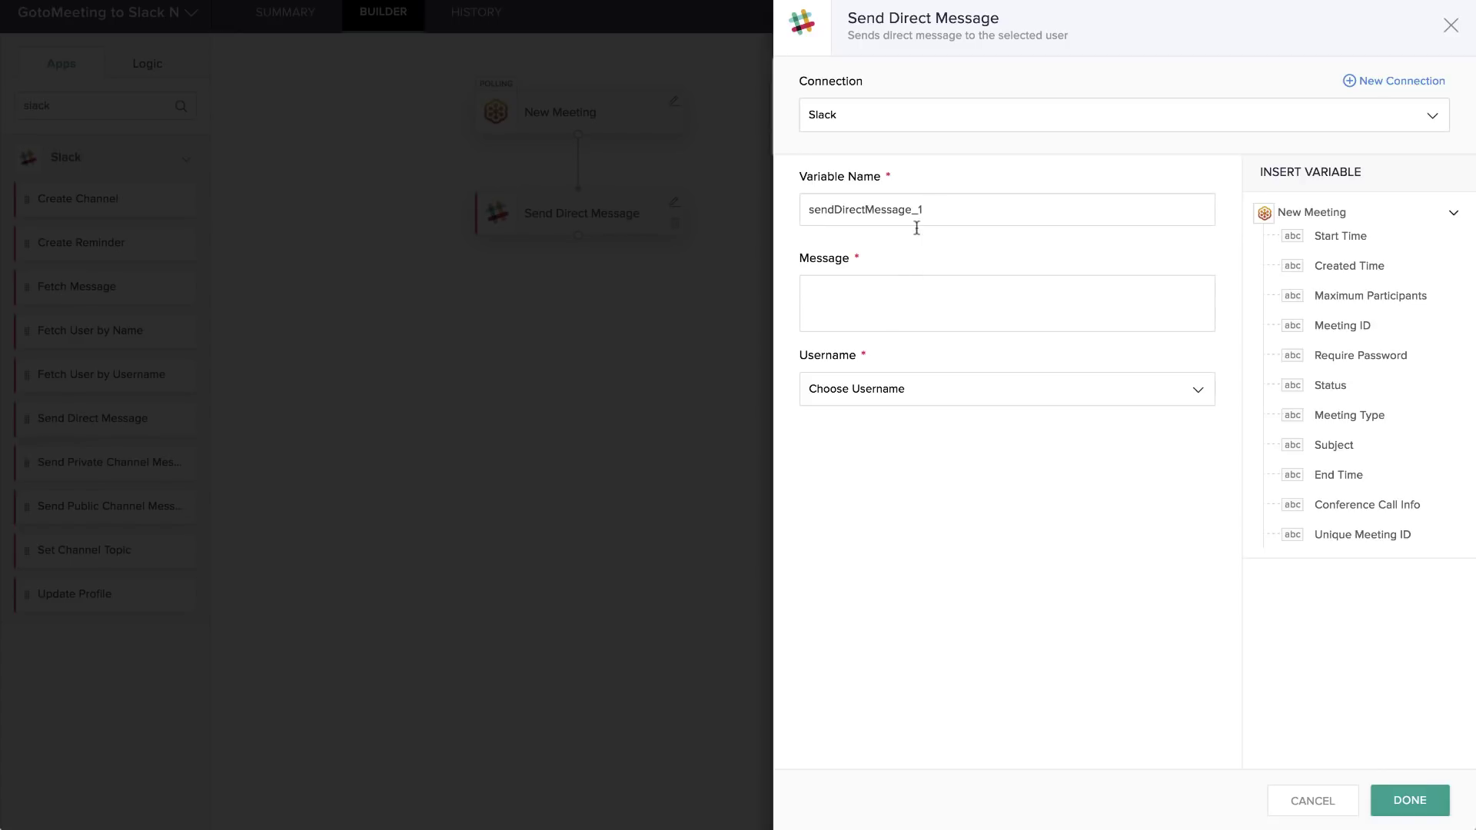
Write the Slack message with the meeting Start Time, Subject and Conference Call Info variables.
{"action": "left_click", "coordinate": [864, 296]}
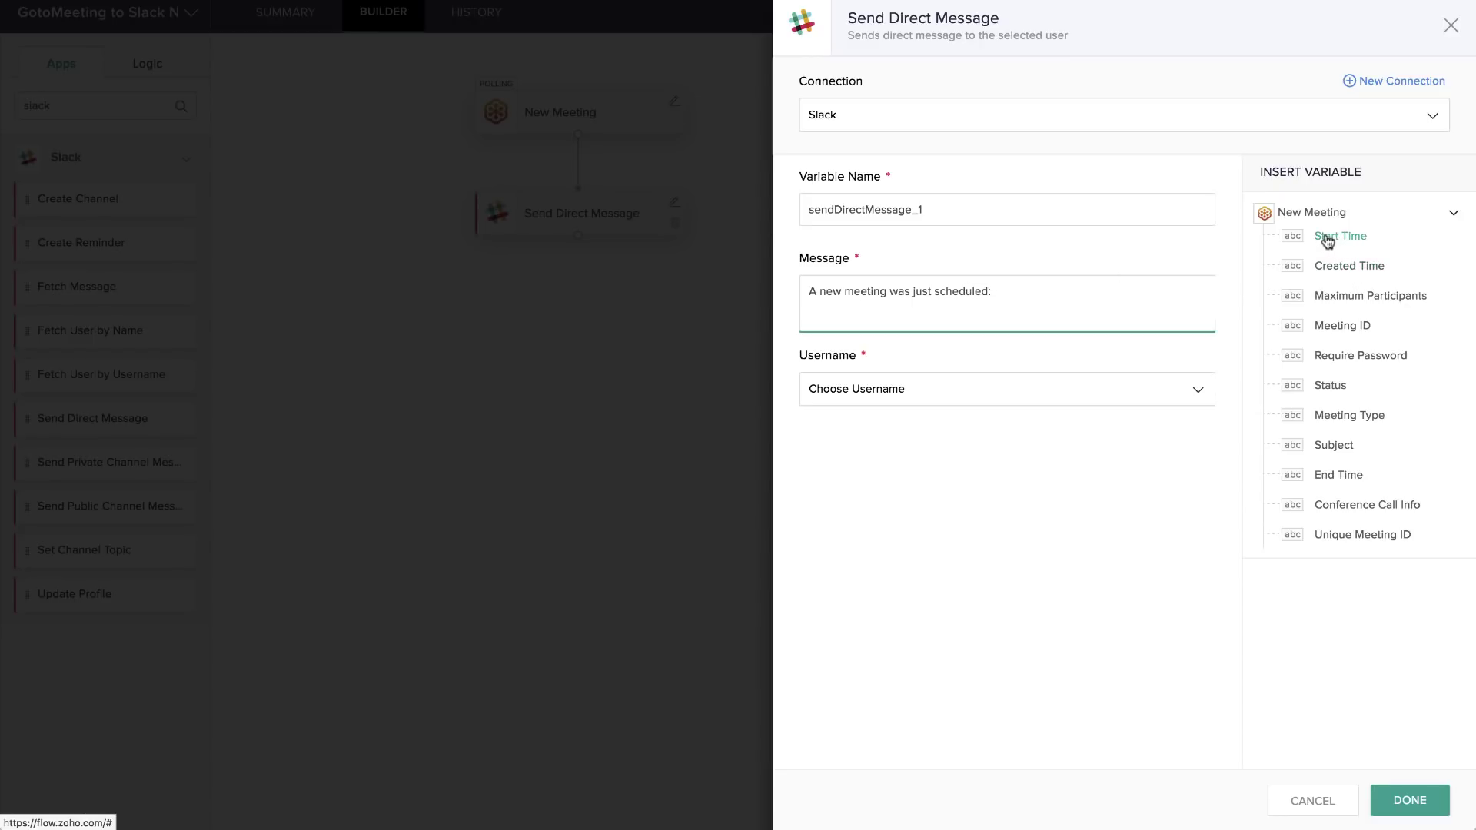
{"action": "left_click_drag", "start_coordinate": [1327, 241], "coordinate": [1064, 296]}
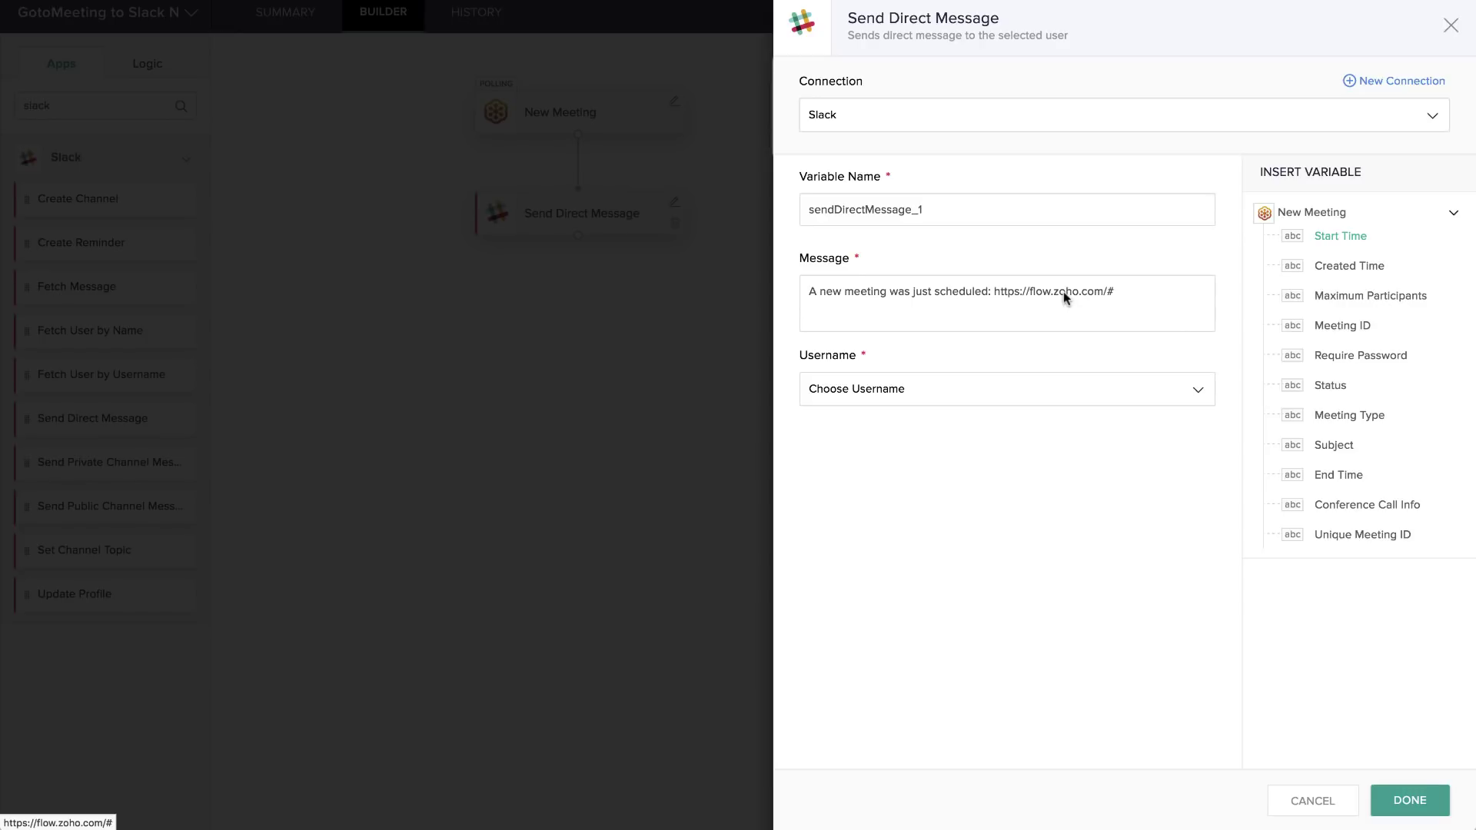
{"action": "left_click", "coordinate": [1003, 292]}
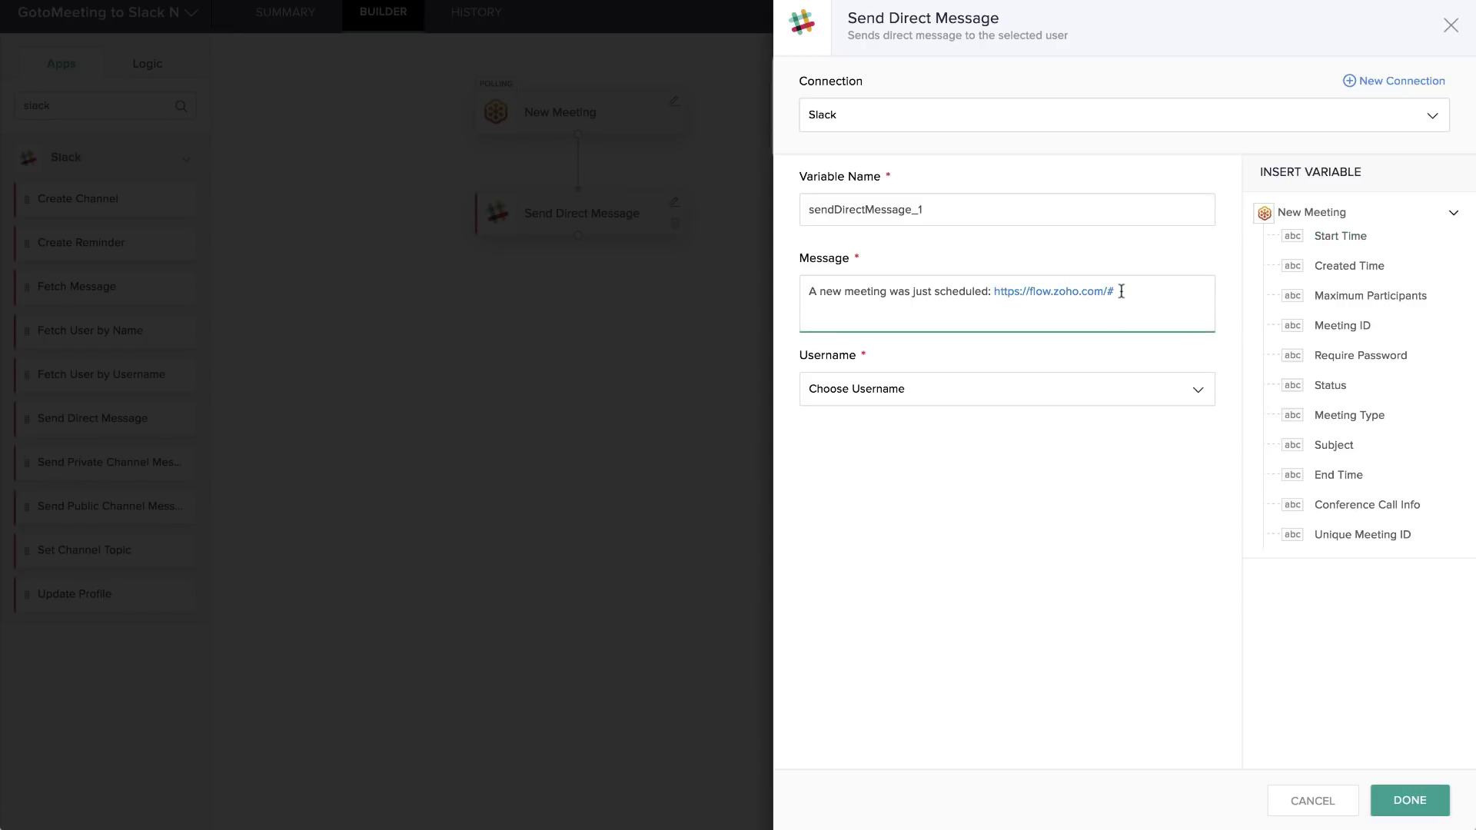
{"action": "key", "text": "super+z"}
{"action": "left_click", "coordinate": [1292, 237]}
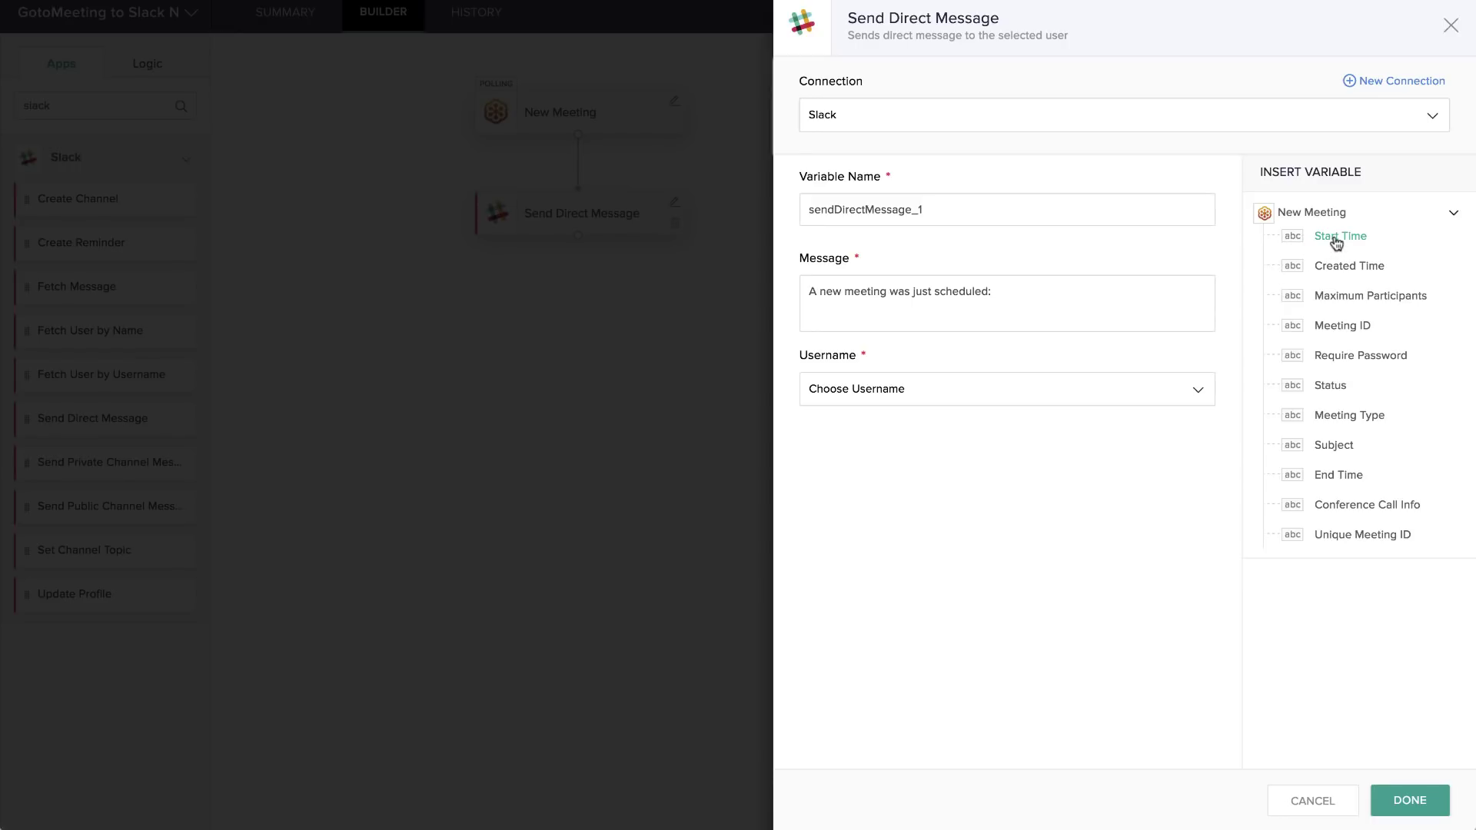
{"action": "left_click", "coordinate": [1334, 237]}
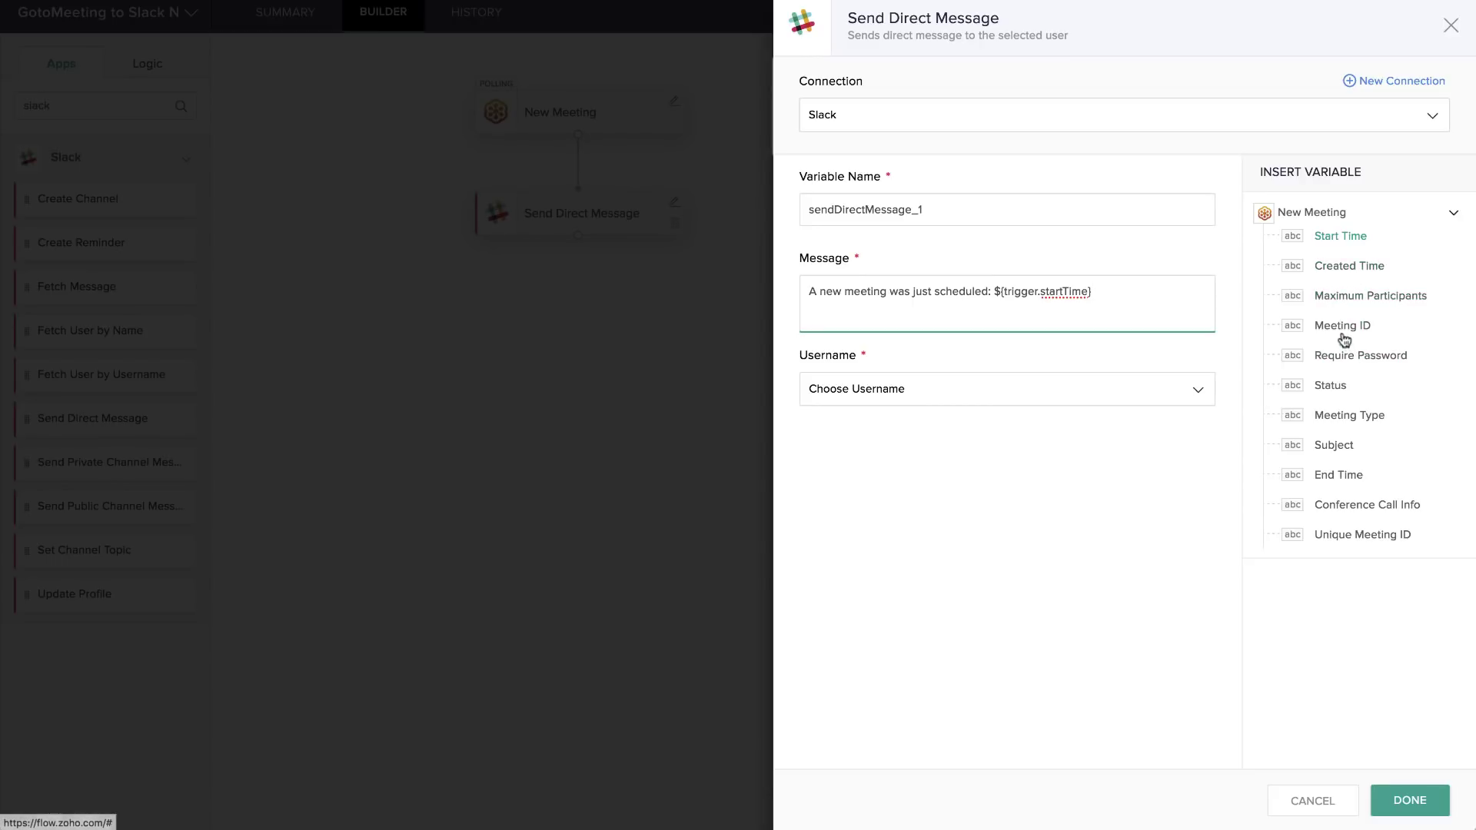
{"action": "left_click", "coordinate": [1335, 452]}
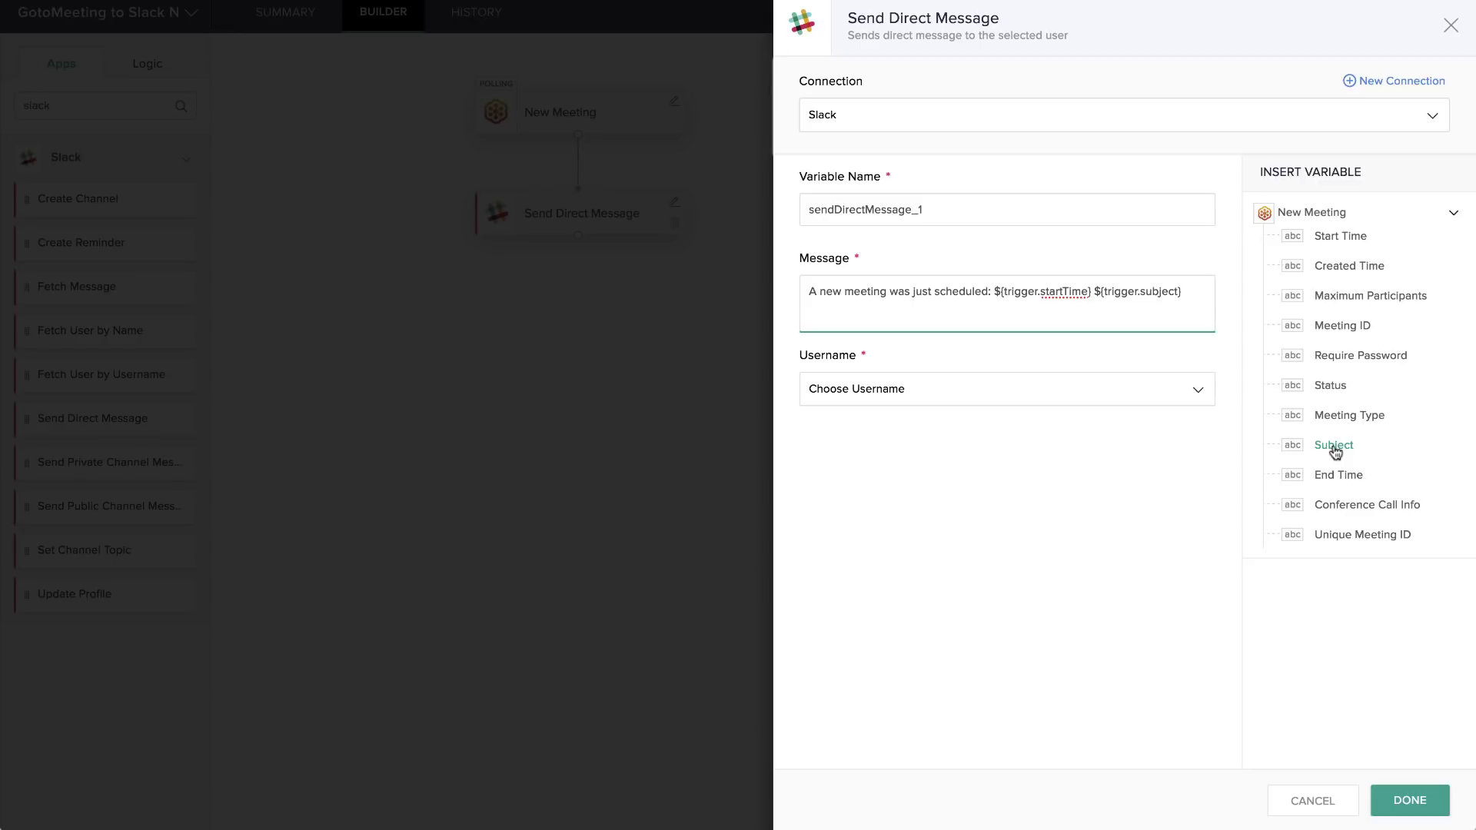
{"action": "left_click", "coordinate": [1367, 504]}
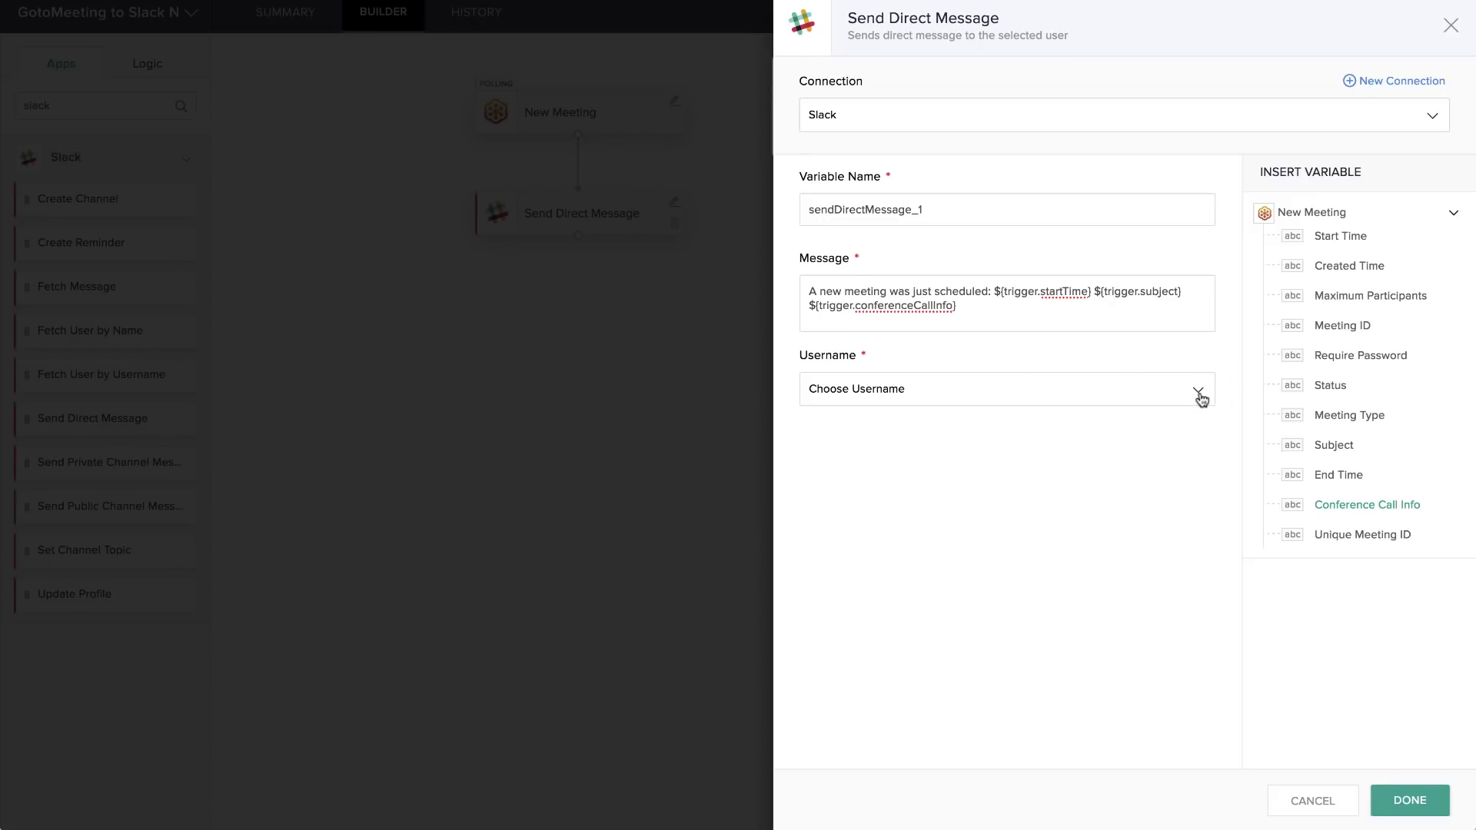
Try to pick a Slack user as the message recipient, but the Username list stays empty.
{"action": "left_click", "coordinate": [1199, 396]}
{"action": "left_click", "coordinate": [1192, 423]}
{"action": "left_click", "coordinate": [1196, 398]}
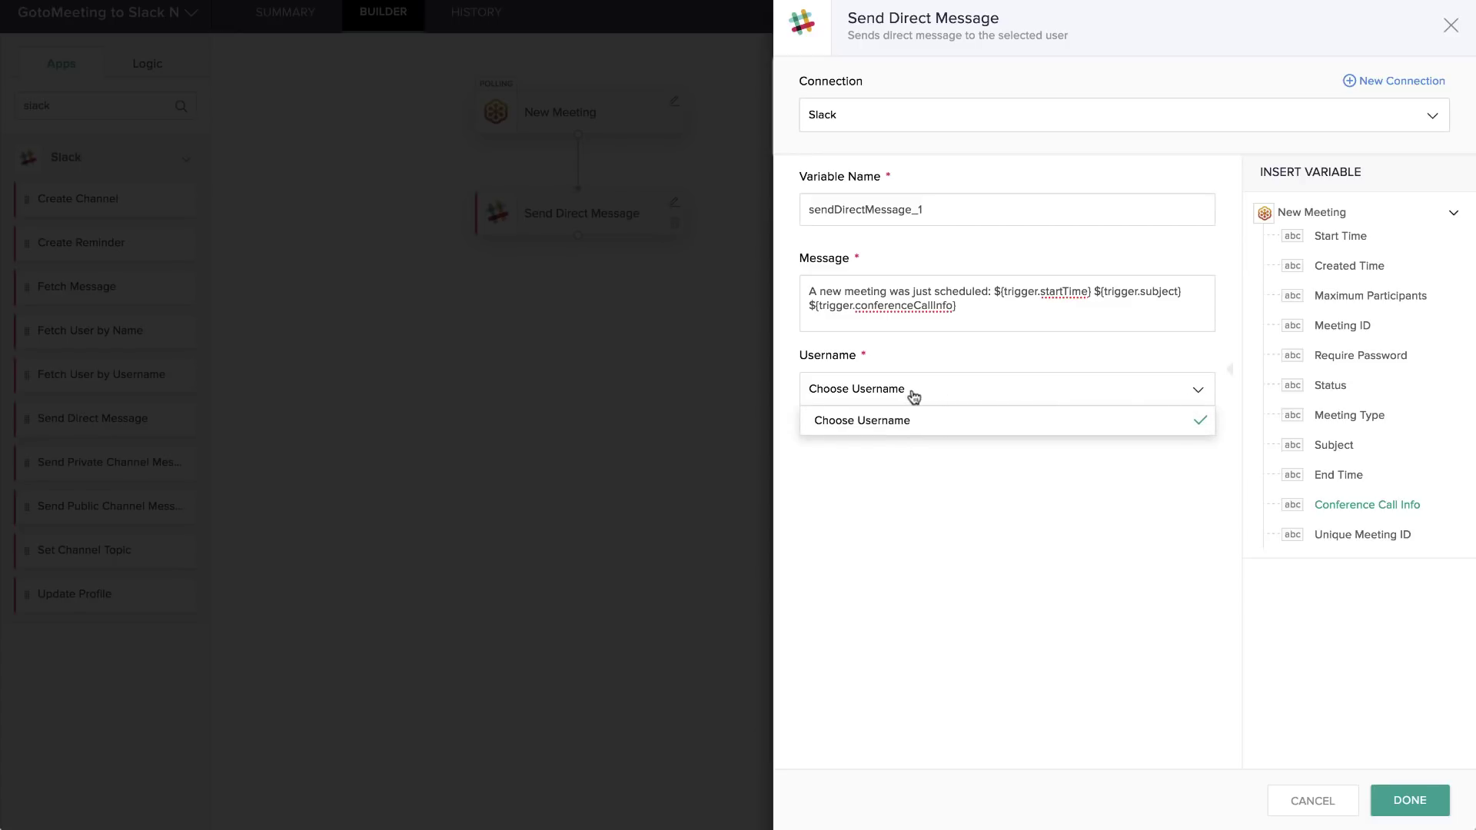
{"action": "left_click", "coordinate": [896, 421]}
{"action": "left_click", "coordinate": [896, 392]}
{"action": "left_click", "coordinate": [1195, 429]}
{"action": "left_click", "coordinate": [1106, 397]}
{"action": "left_click", "coordinate": [941, 397]}
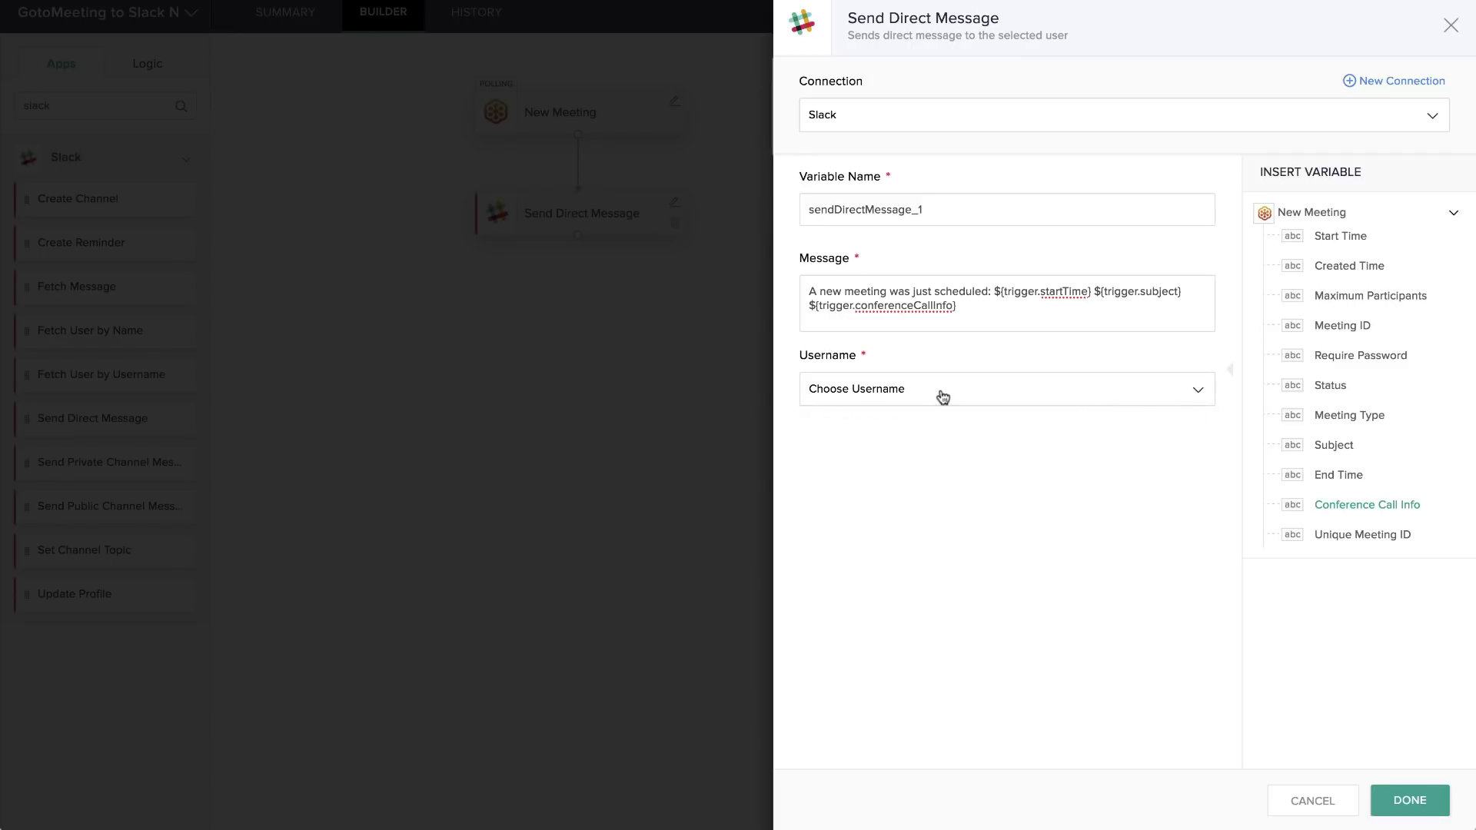
{"action": "left_click", "coordinate": [884, 394]}
{"action": "left_click", "coordinate": [883, 394]}
Reopen the Username list twice more; it still offers no Slack users.
{"action": "left_click", "coordinate": [1163, 390]}
{"action": "left_click", "coordinate": [1068, 422]}
{"action": "left_click", "coordinate": [999, 389]}
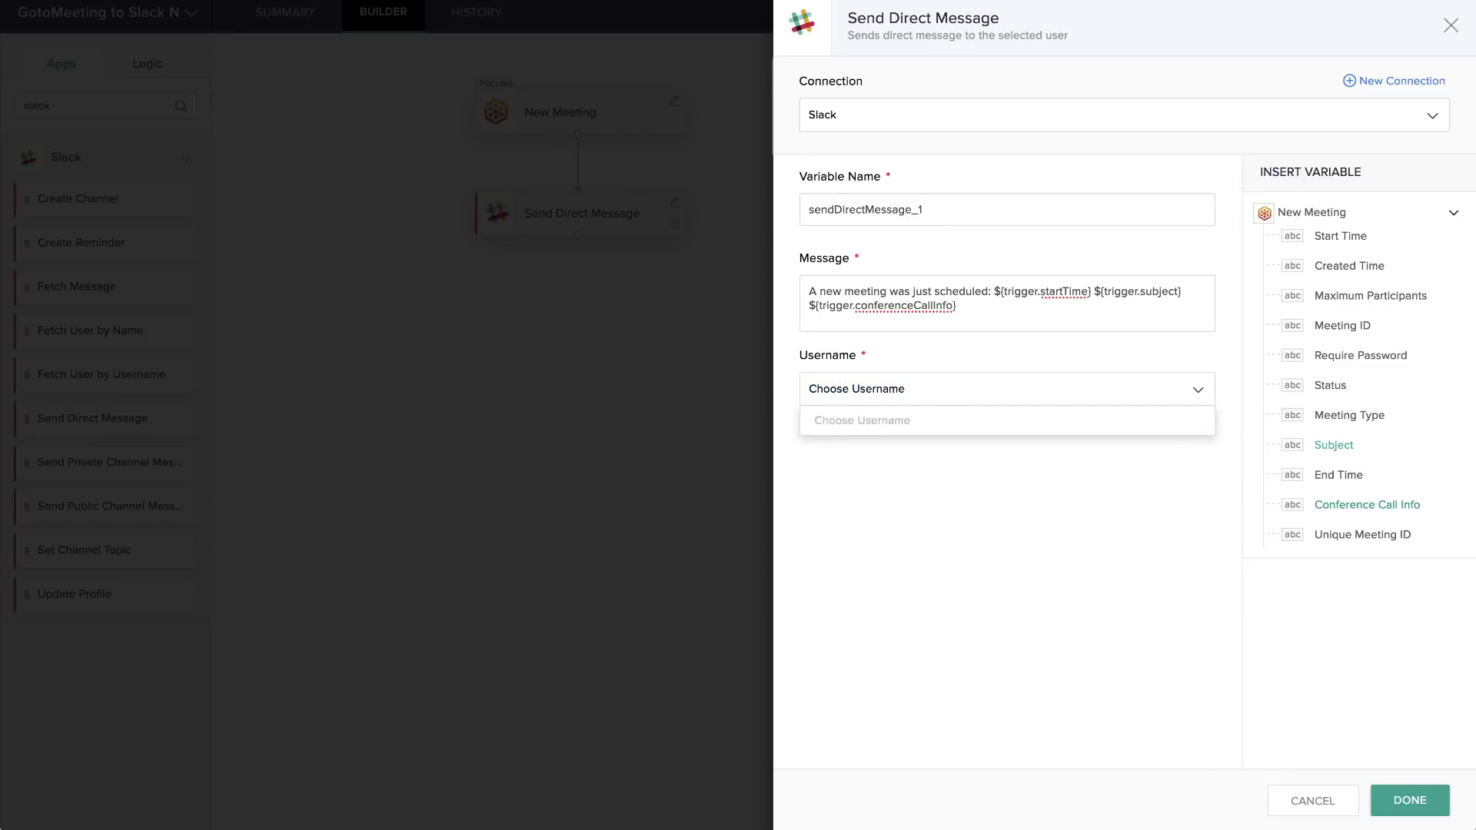
{"action": "left_click", "coordinate": [884, 420]}
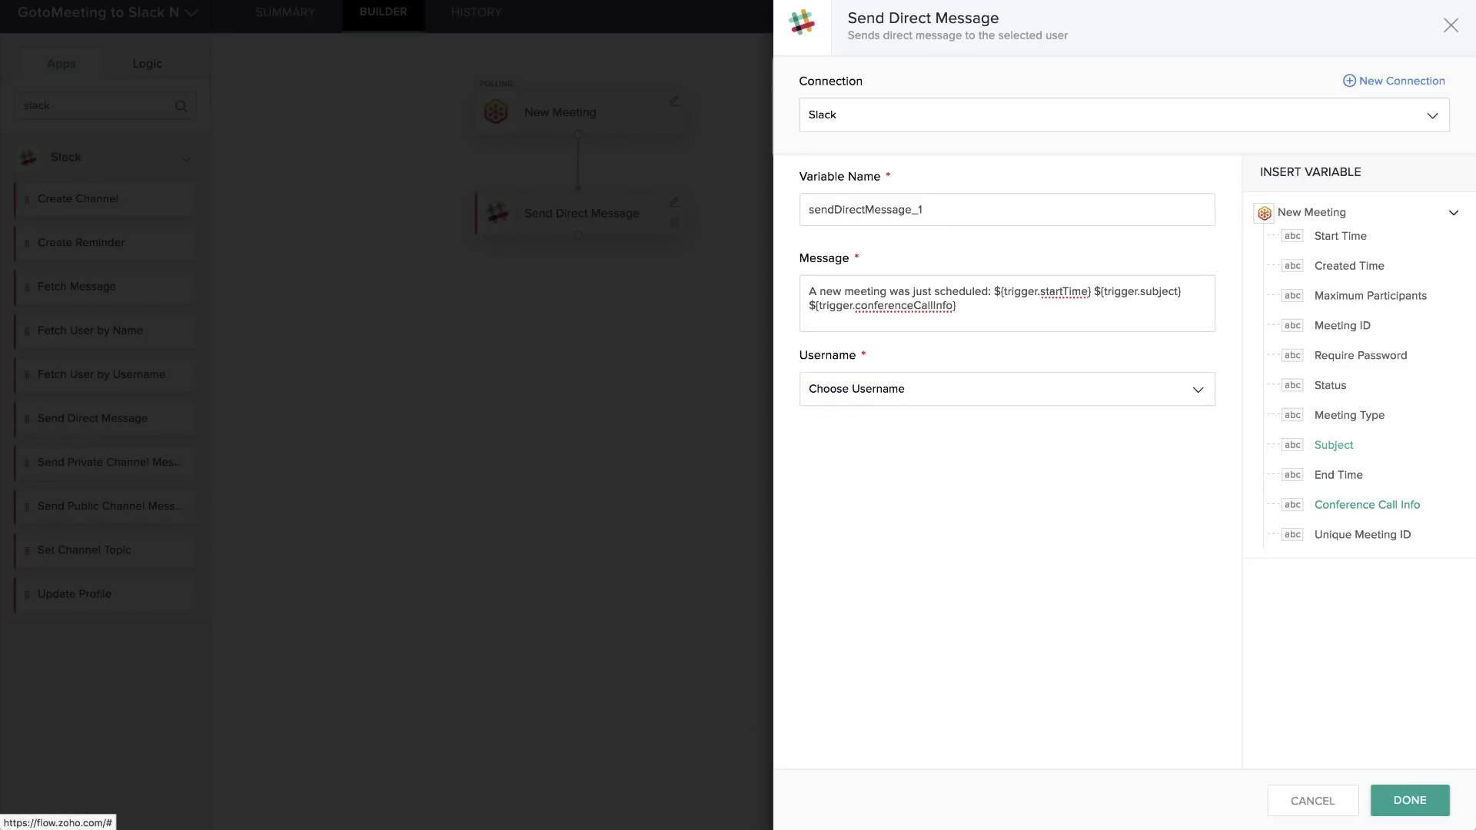
{"action": "left_click", "coordinate": [932, 401]}
{"action": "left_click", "coordinate": [932, 415]}
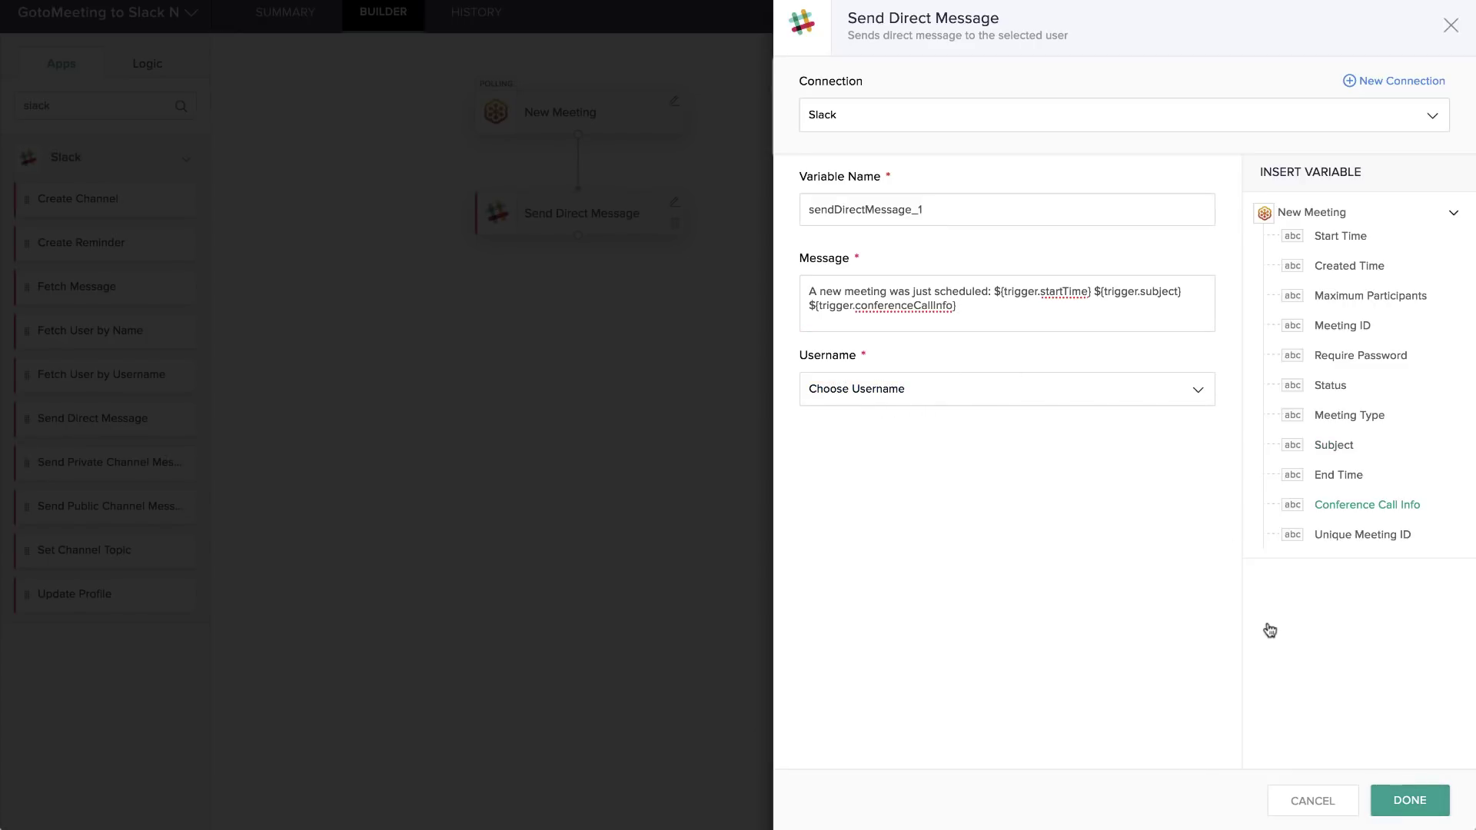
Try saving the Slack action, then retry the mandatory Username list, which offers only the placeholder.
{"action": "left_click", "coordinate": [1417, 803]}
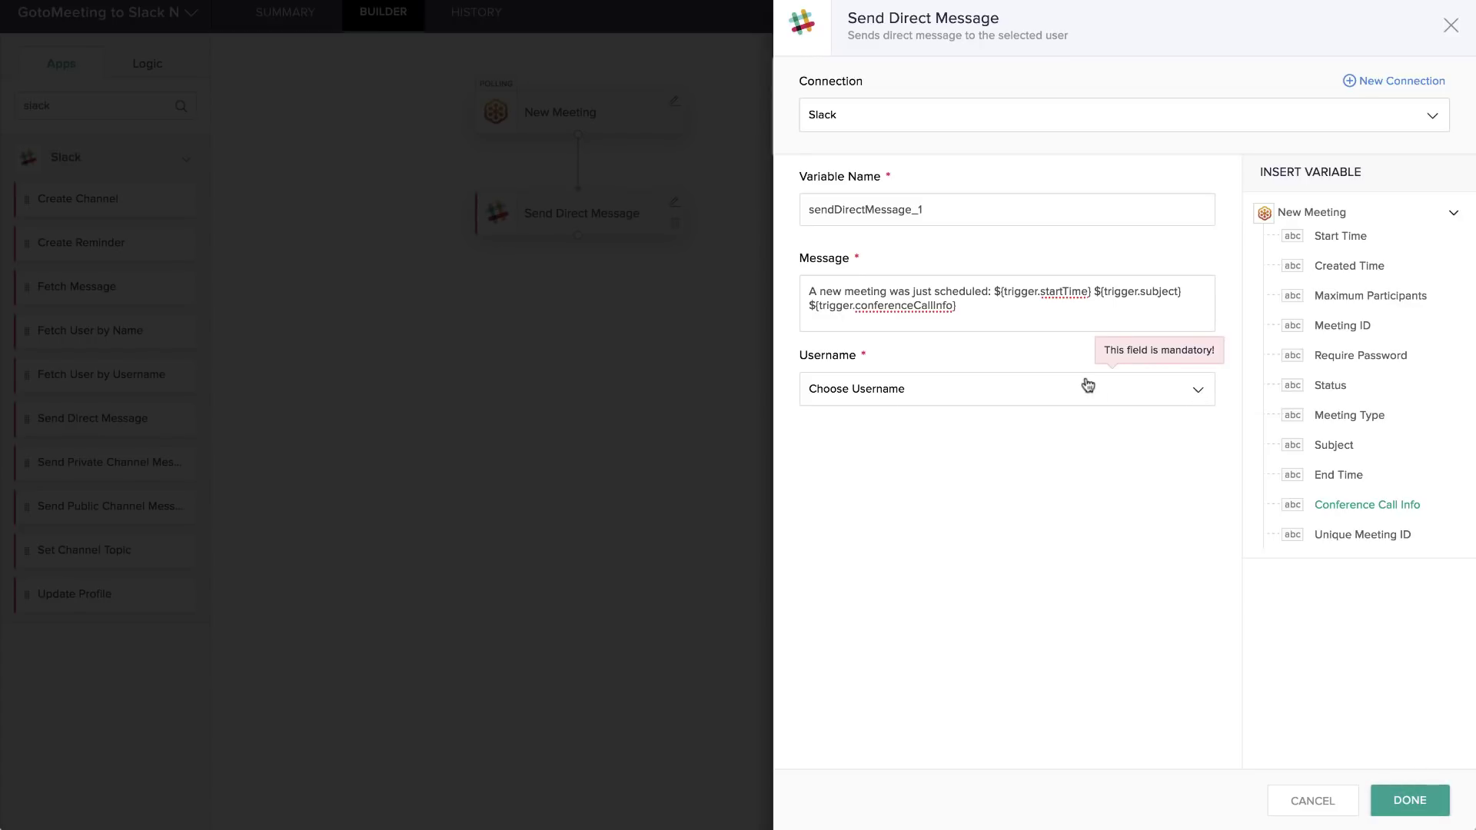
{"action": "left_click", "coordinate": [1022, 394]}
{"action": "left_click", "coordinate": [921, 420]}
{"action": "left_click", "coordinate": [901, 394]}
{"action": "left_click", "coordinate": [876, 425]}
{"action": "left_click", "coordinate": [901, 395]}
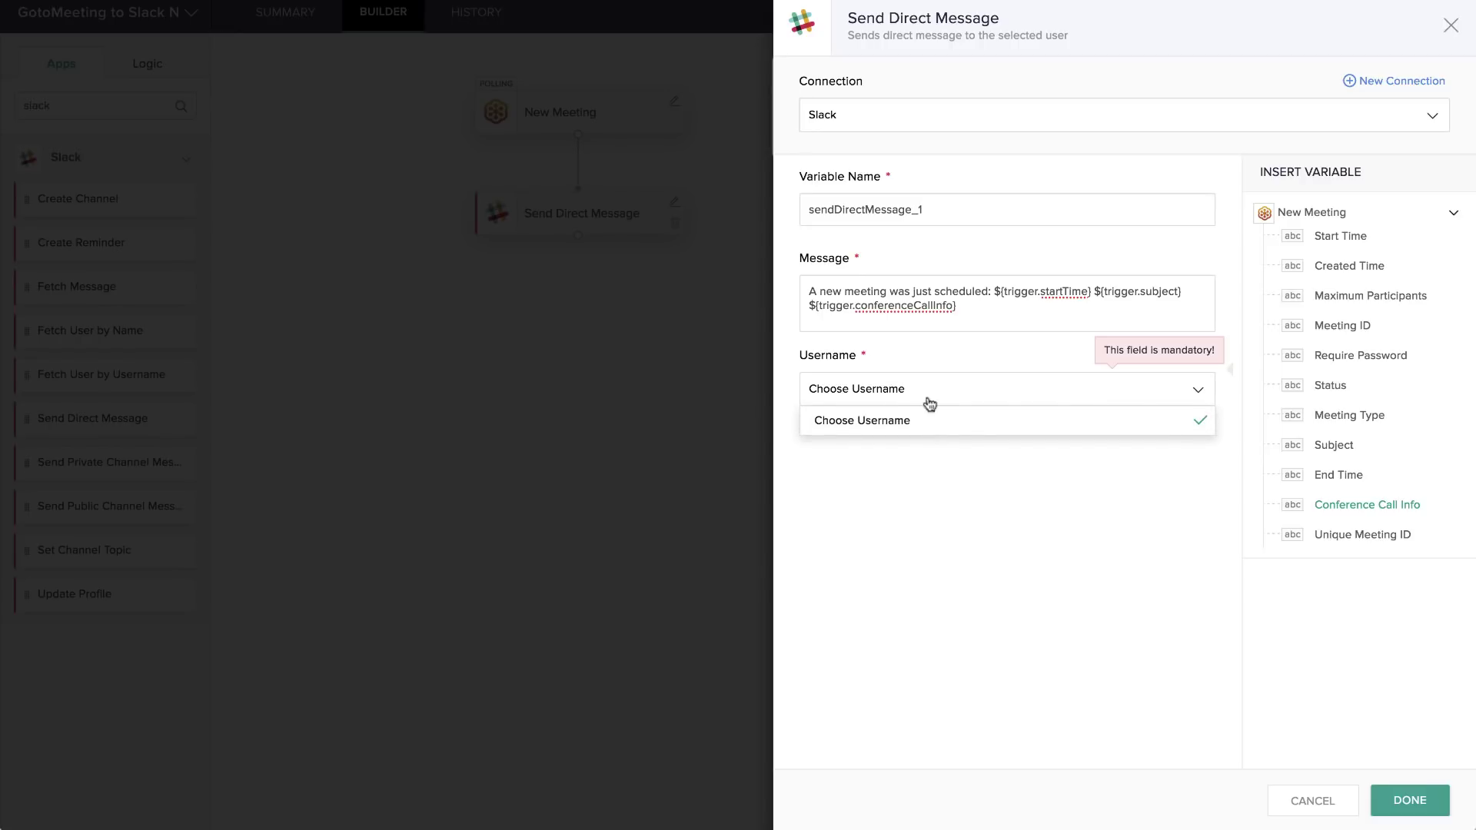
{"action": "left_click", "coordinate": [970, 428]}
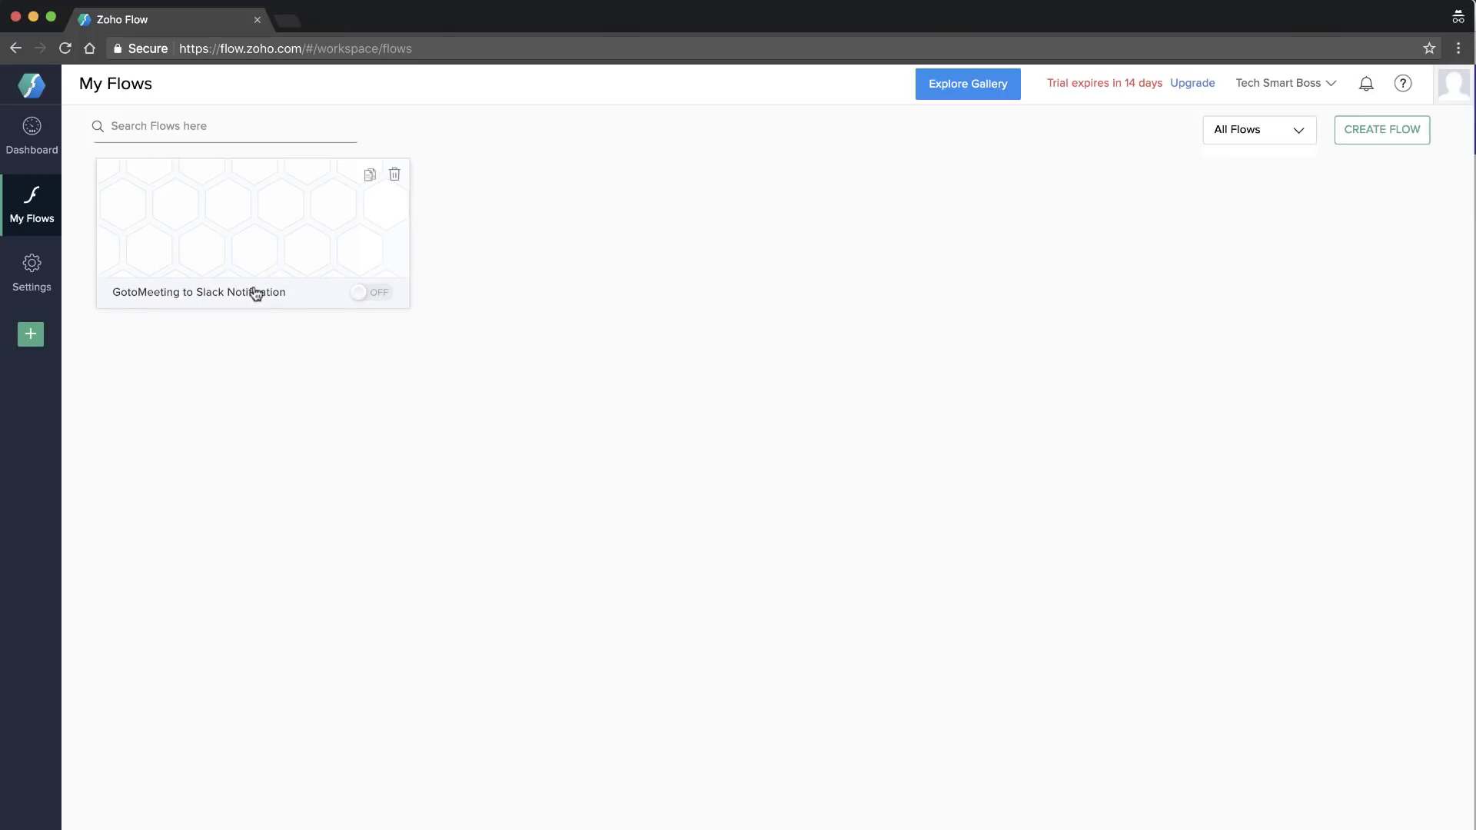
Reopen the GotoMeeting to Slack Notification flow and choose GoToMeeting as the trigger app.
{"action": "left_click", "coordinate": [339, 204]}
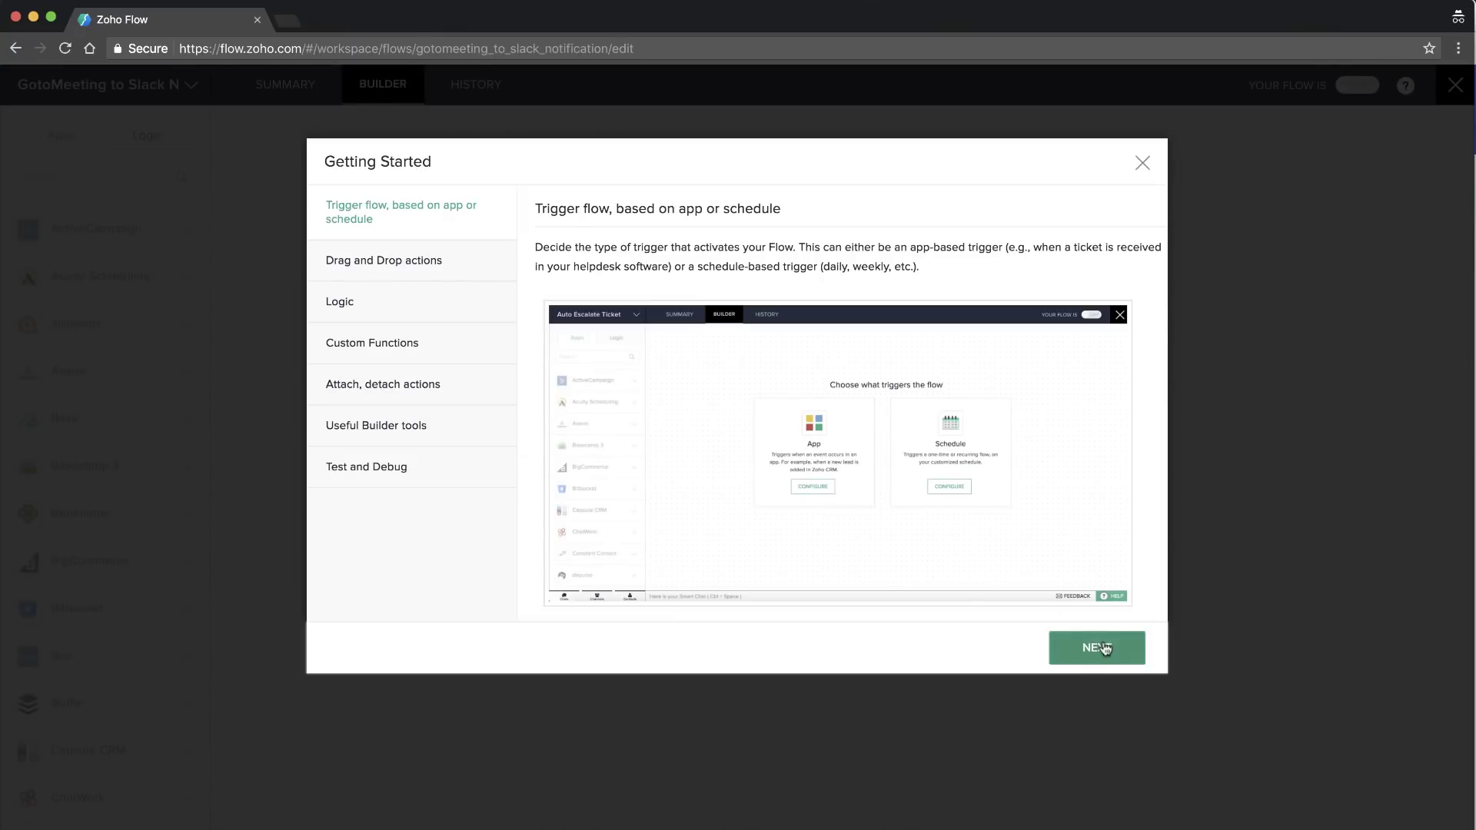
{"action": "left_click", "coordinate": [1141, 164]}
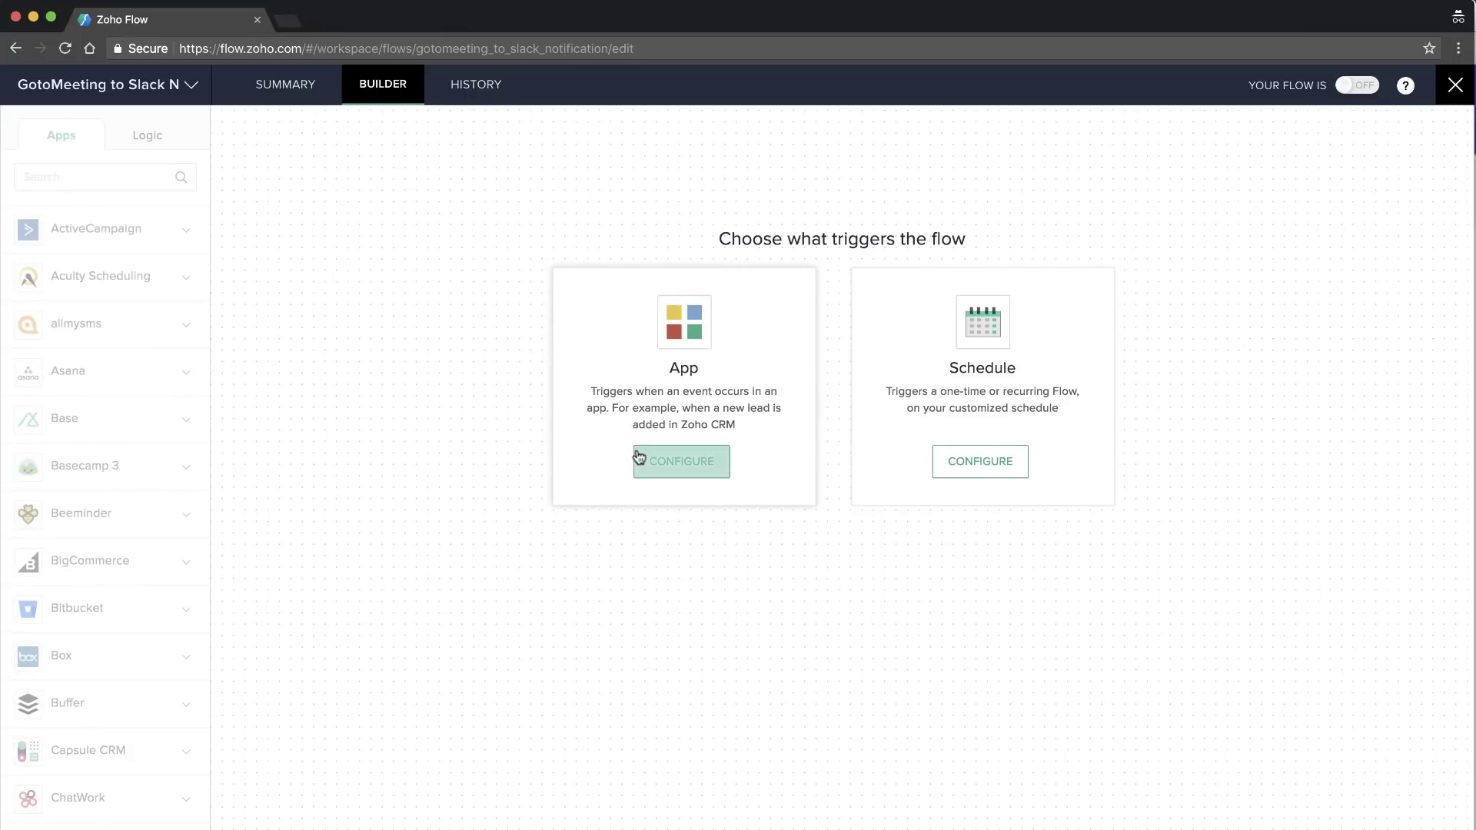
{"action": "left_click", "coordinate": [674, 472]}
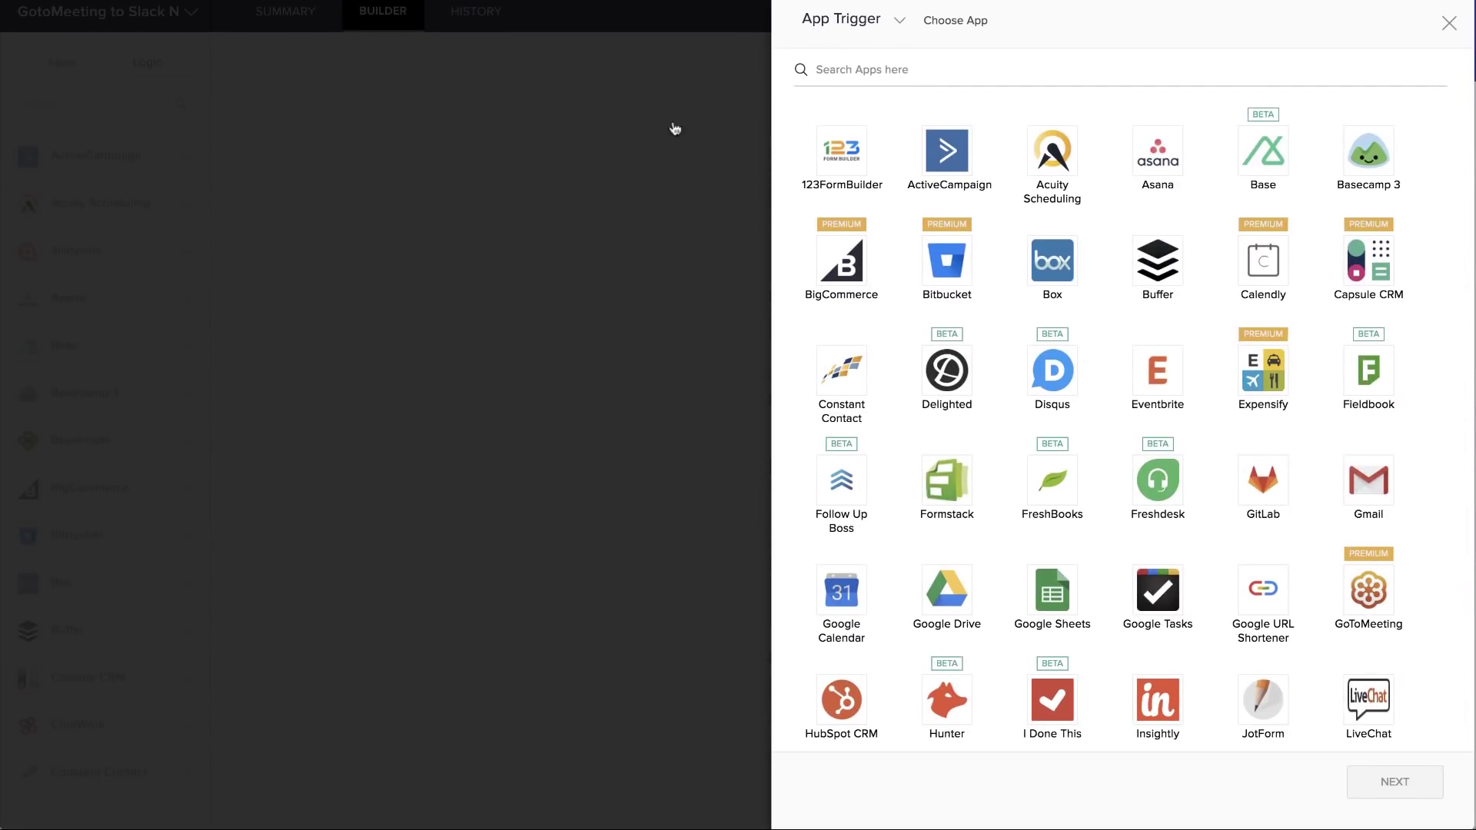
{"action": "left_click", "coordinate": [1449, 23]}
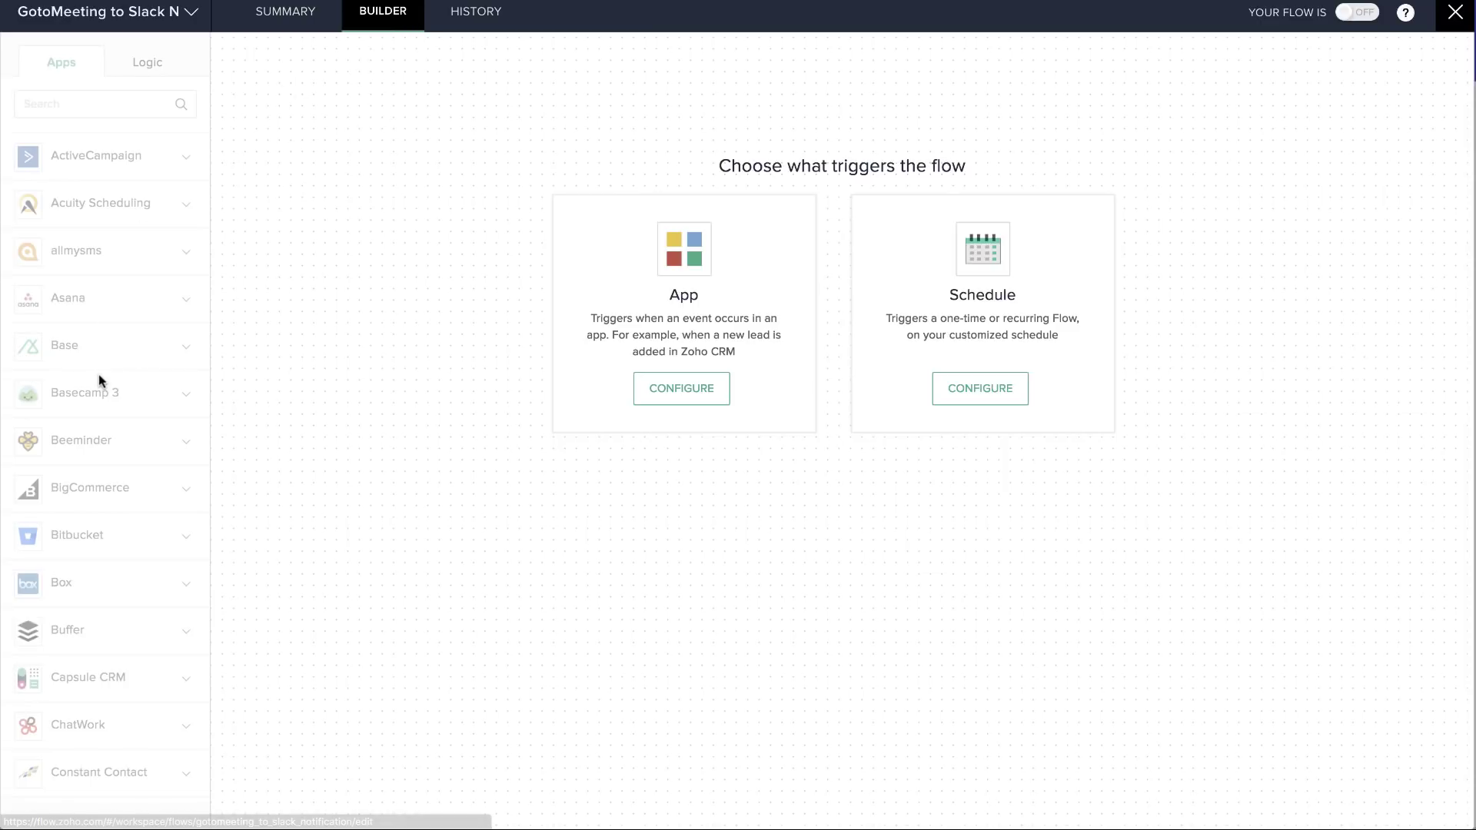
{"action": "left_click", "coordinate": [705, 399]}
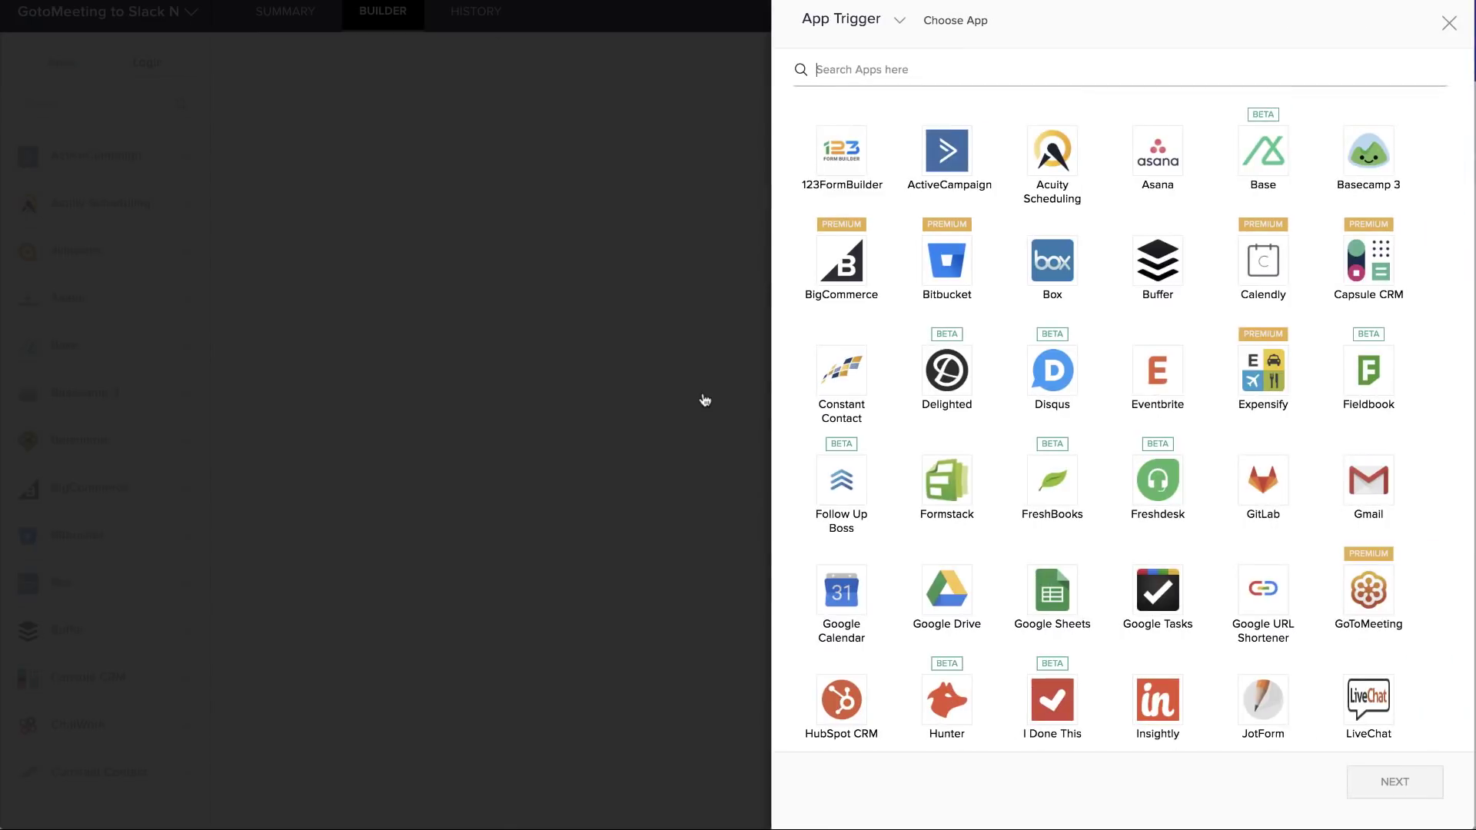
{"action": "type", "text": "got"}
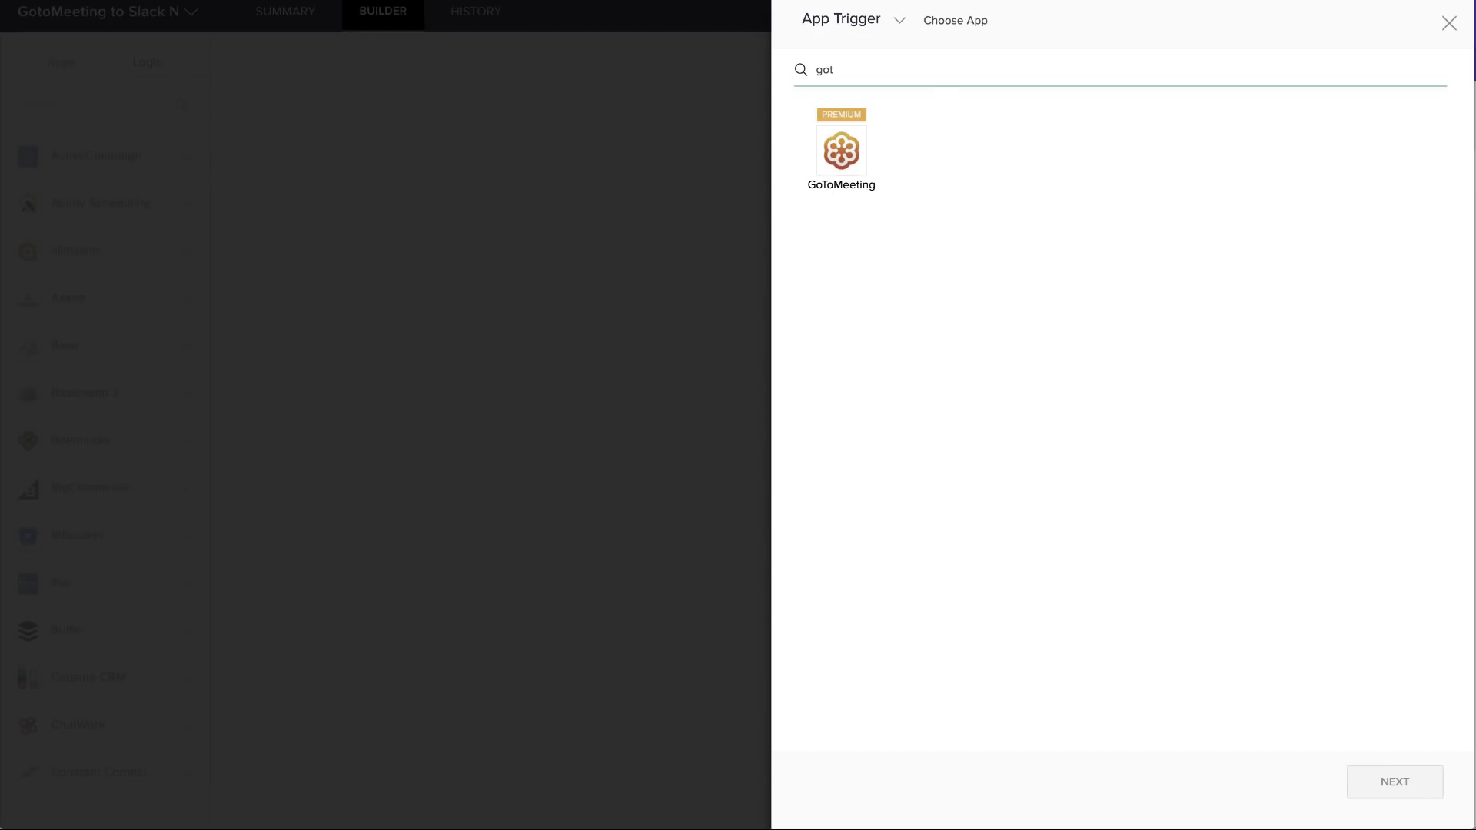
{"action": "left_click", "coordinate": [845, 154]}
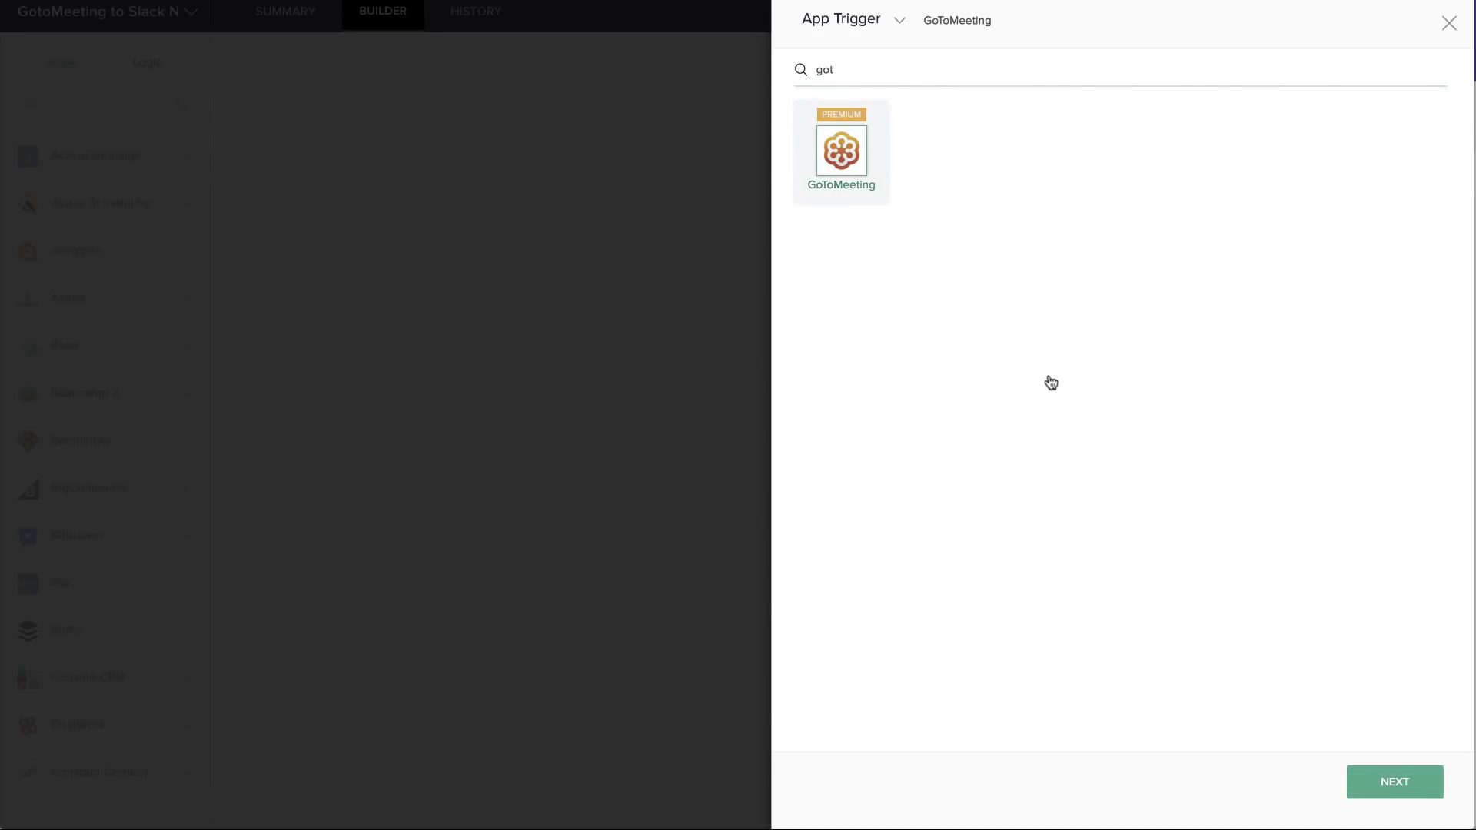
Set the trigger to New Meeting using the Gotomeeting connection and save it.
{"action": "left_click", "coordinate": [1411, 781]}
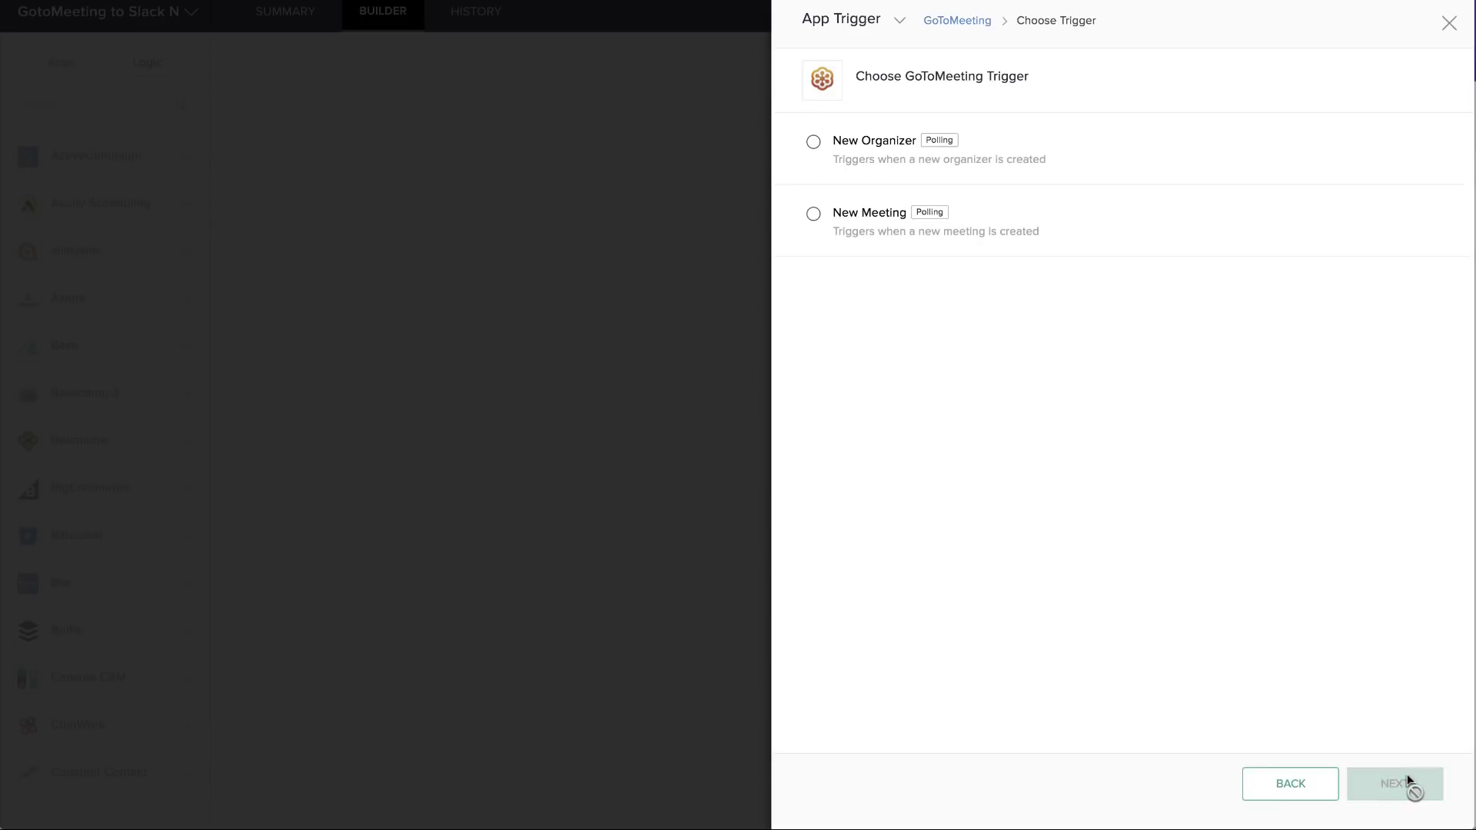
{"action": "left_click", "coordinate": [813, 213]}
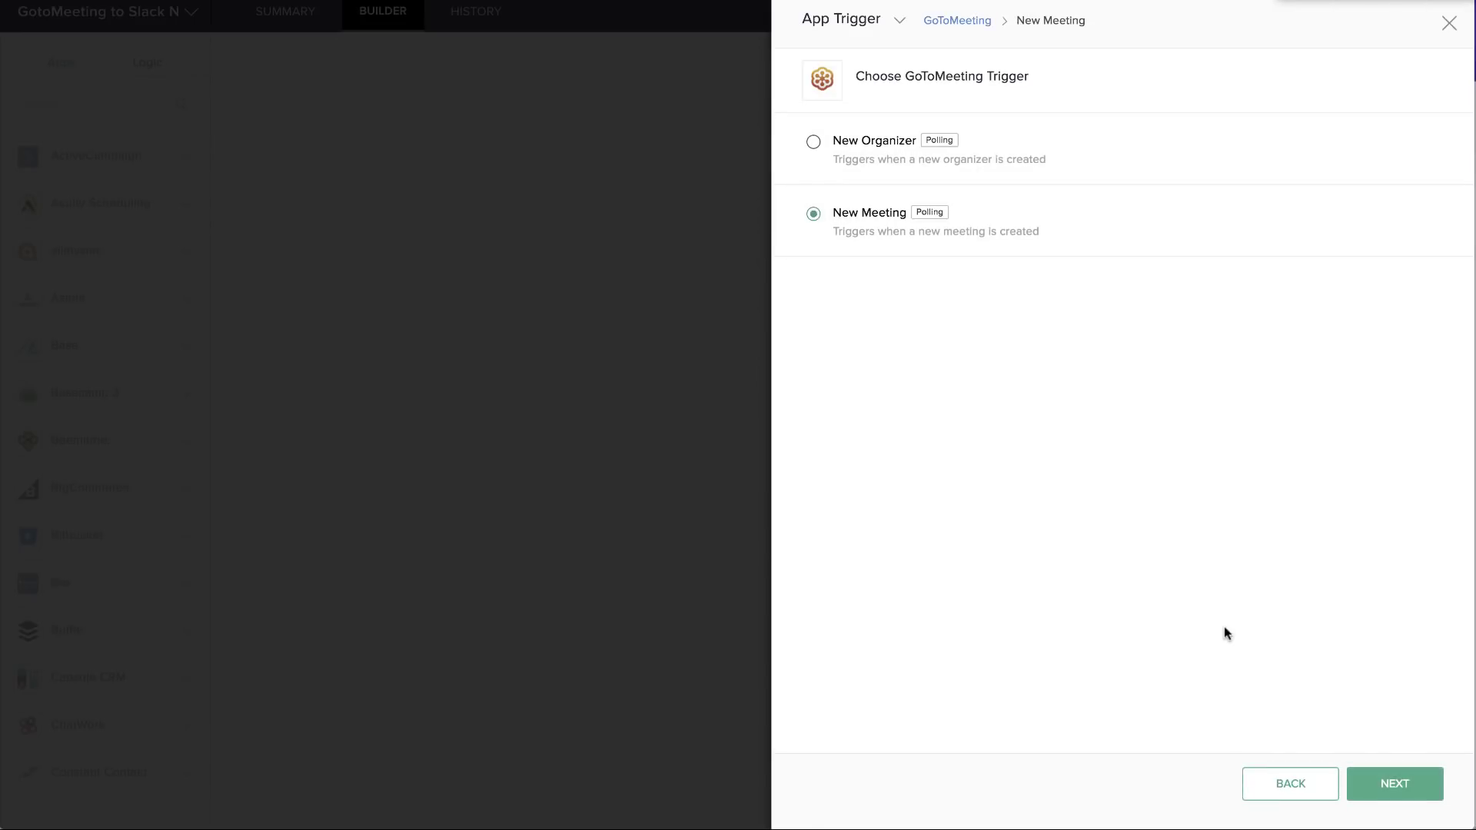
{"action": "left_click", "coordinate": [1394, 783]}
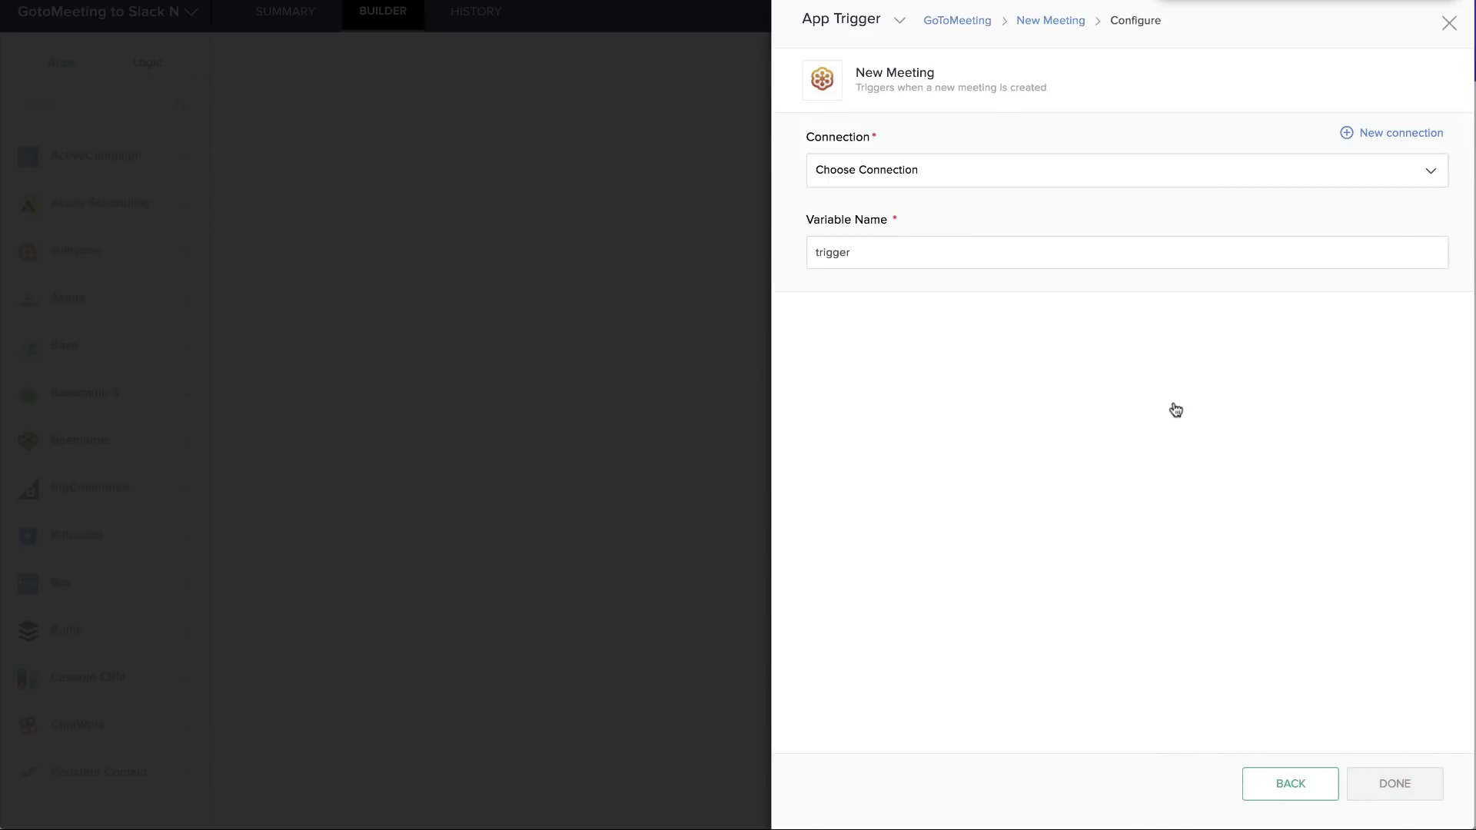
{"action": "left_click", "coordinate": [1190, 172]}
{"action": "left_click", "coordinate": [1150, 231]}
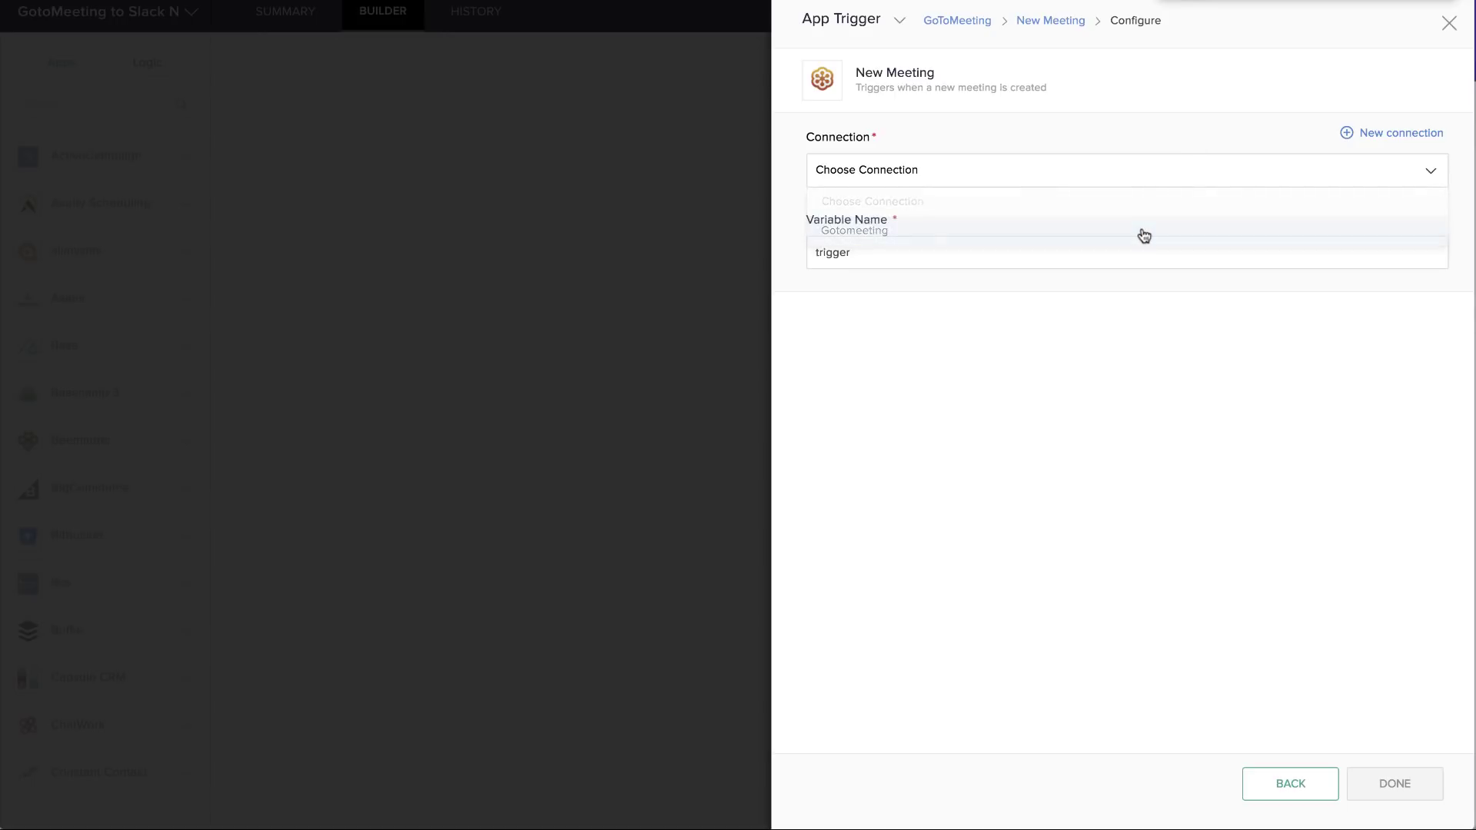
{"action": "left_click", "coordinate": [1404, 778]}
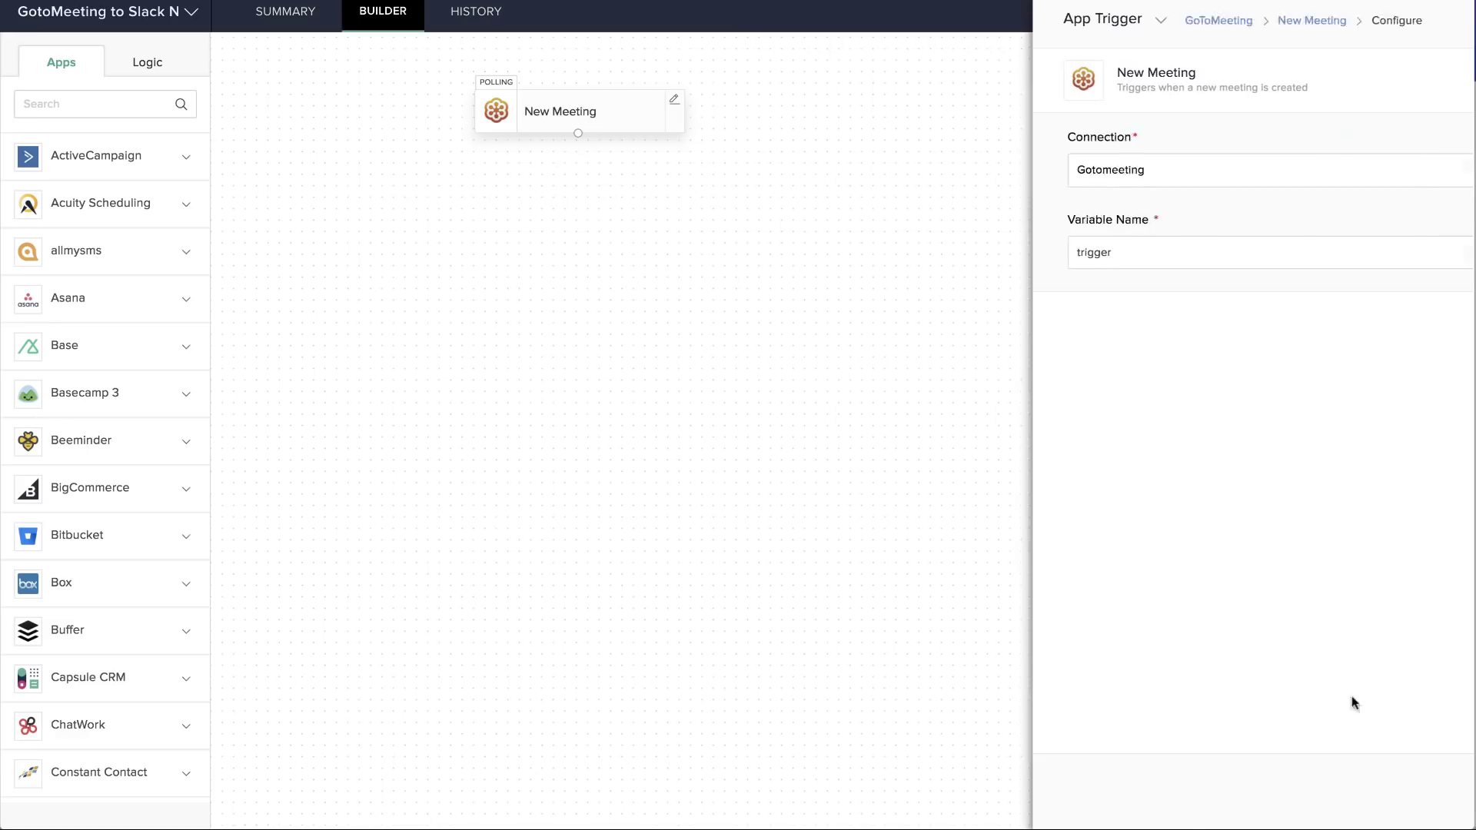
Add Slack's Send Direct Message below New Meeting, using the Slack connection.
{"action": "left_click", "coordinate": [113, 107]}
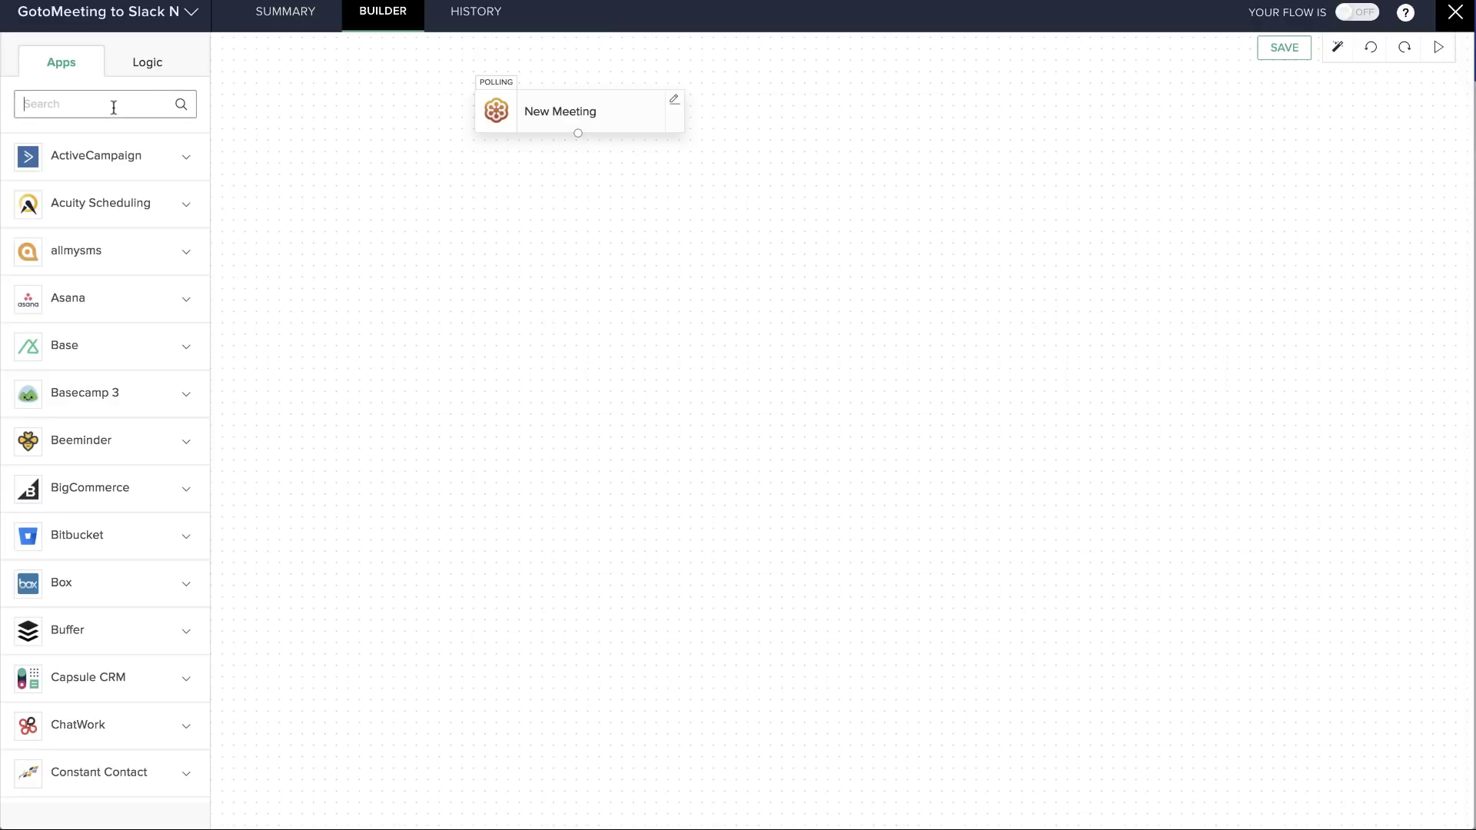
{"action": "type", "text": "slack"}
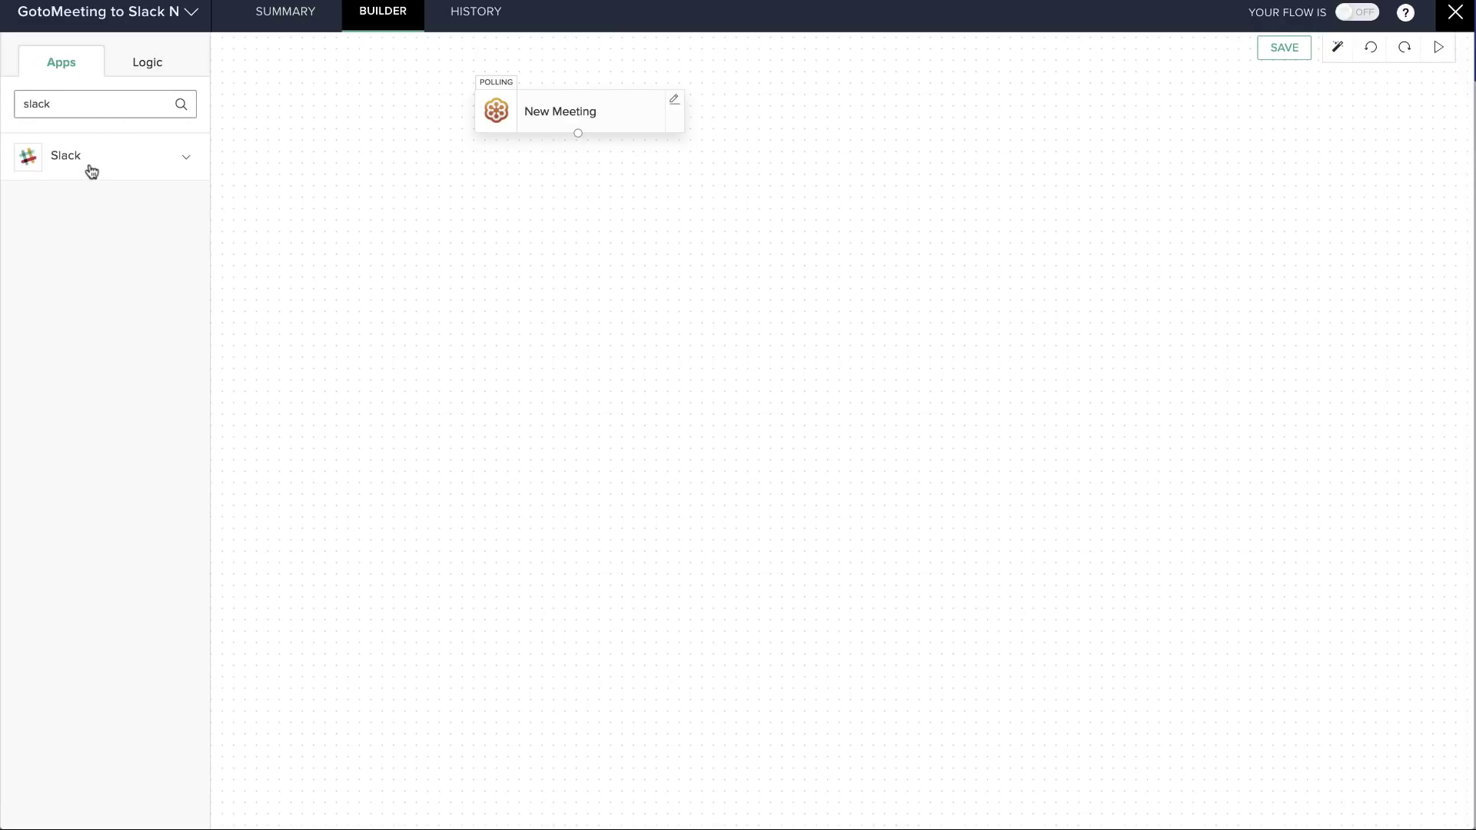
{"action": "left_click", "coordinate": [132, 158]}
{"action": "left_click", "coordinate": [133, 158]}
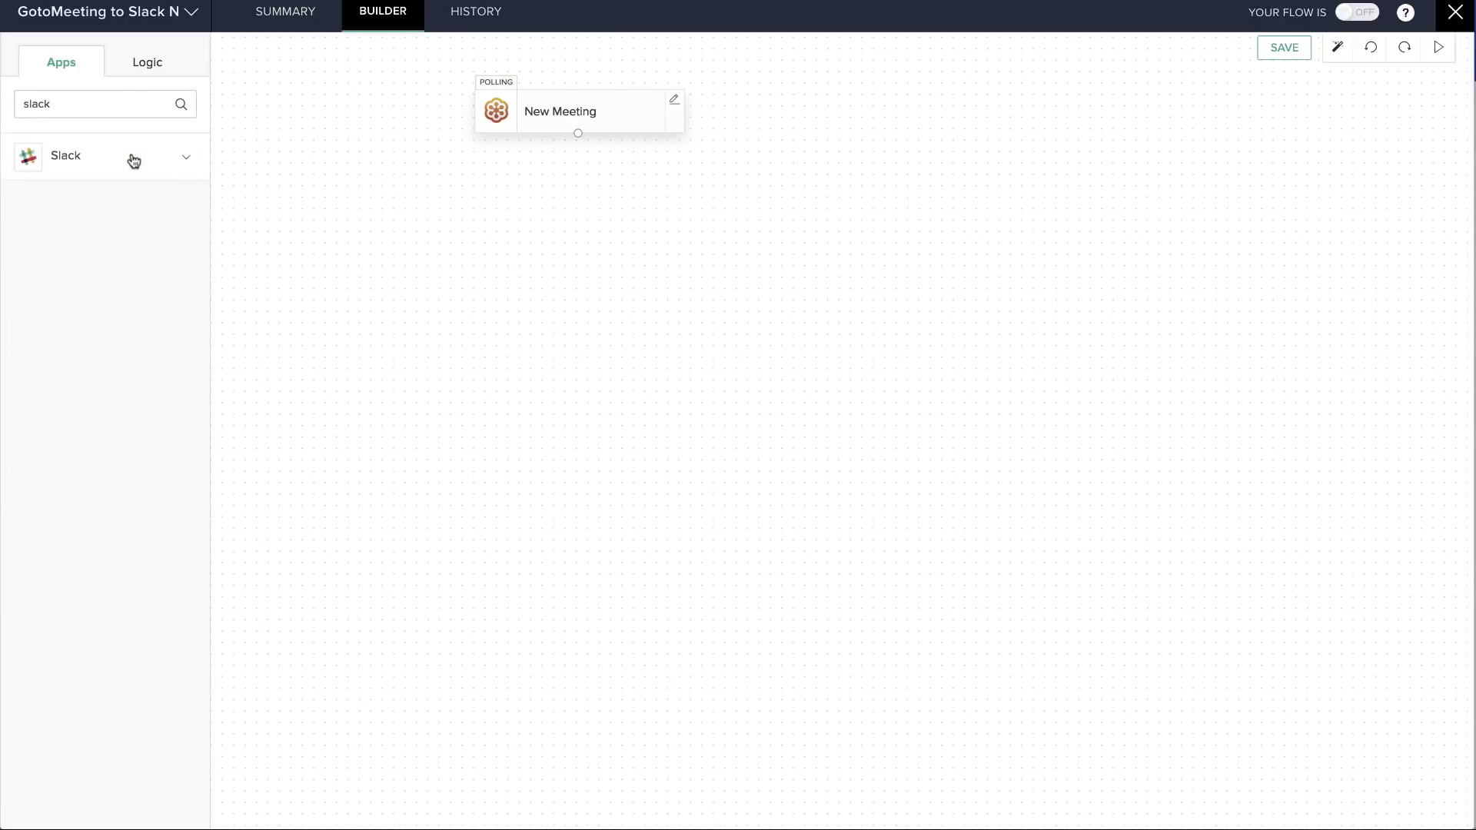
{"action": "left_click", "coordinate": [133, 159]}
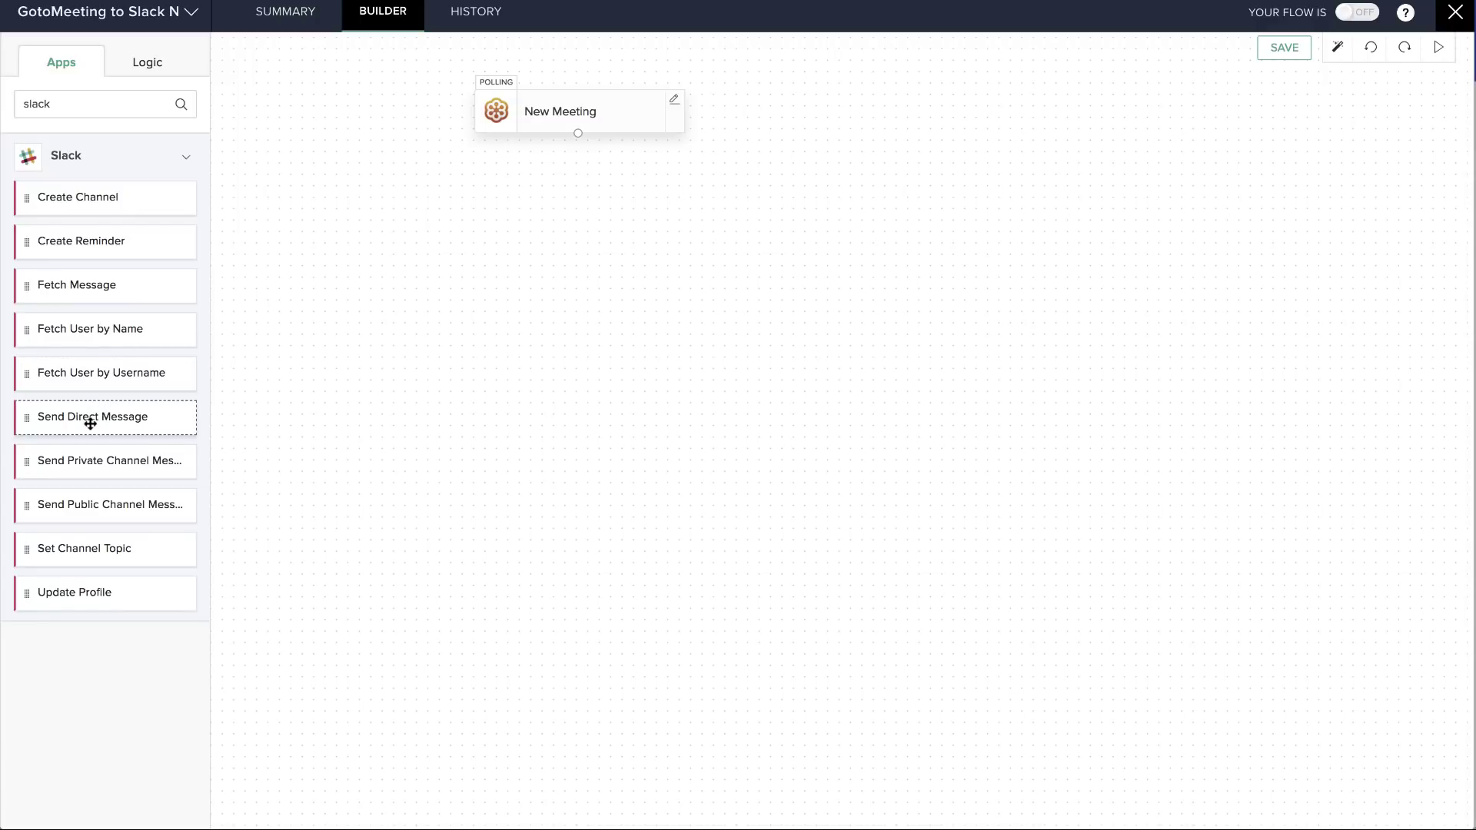
{"action": "left_click_drag", "start_coordinate": [91, 422], "coordinate": [570, 218]}
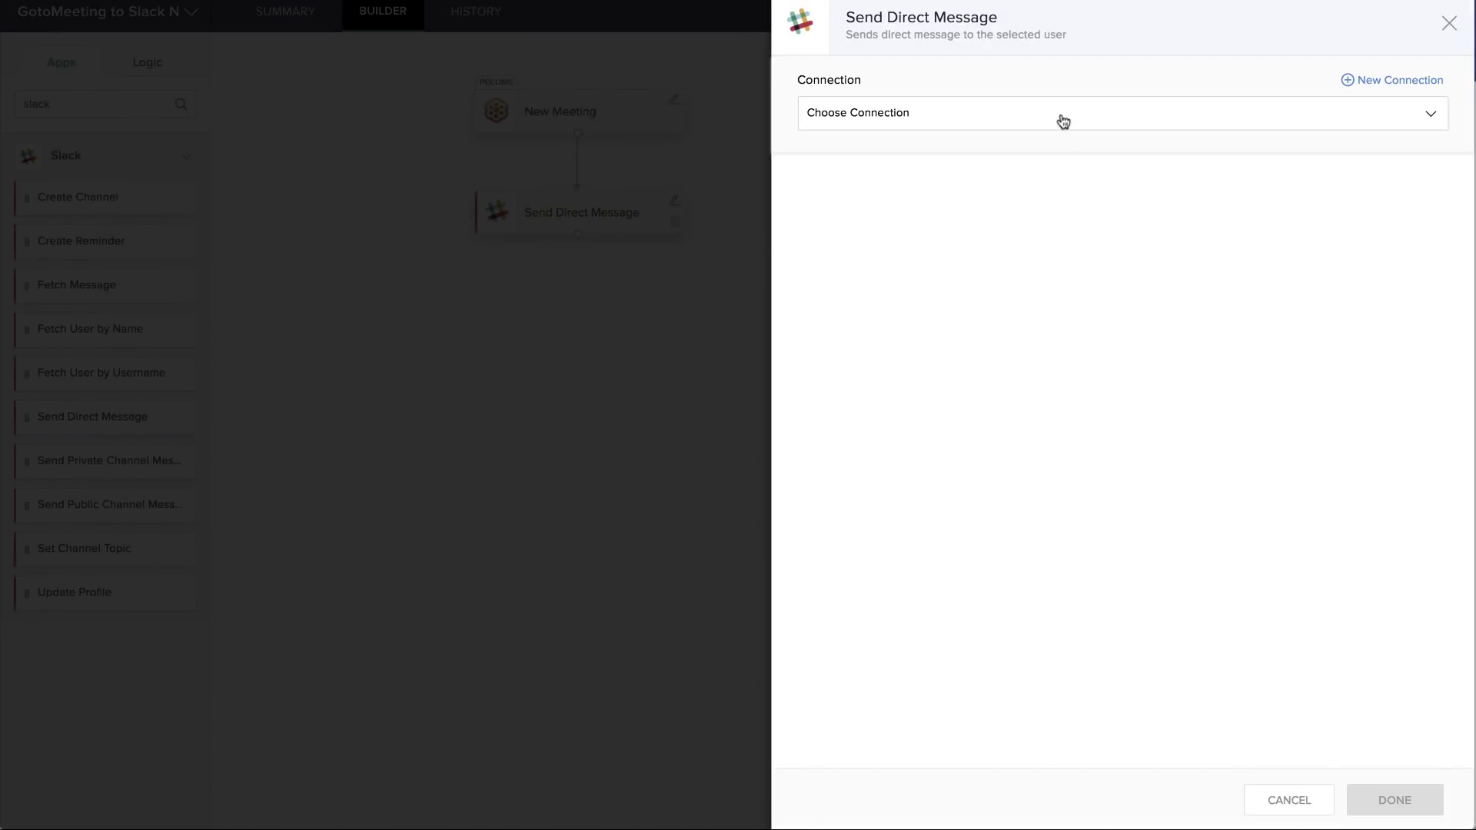
{"action": "left_click", "coordinate": [1063, 121]}
{"action": "left_click", "coordinate": [1040, 175]}
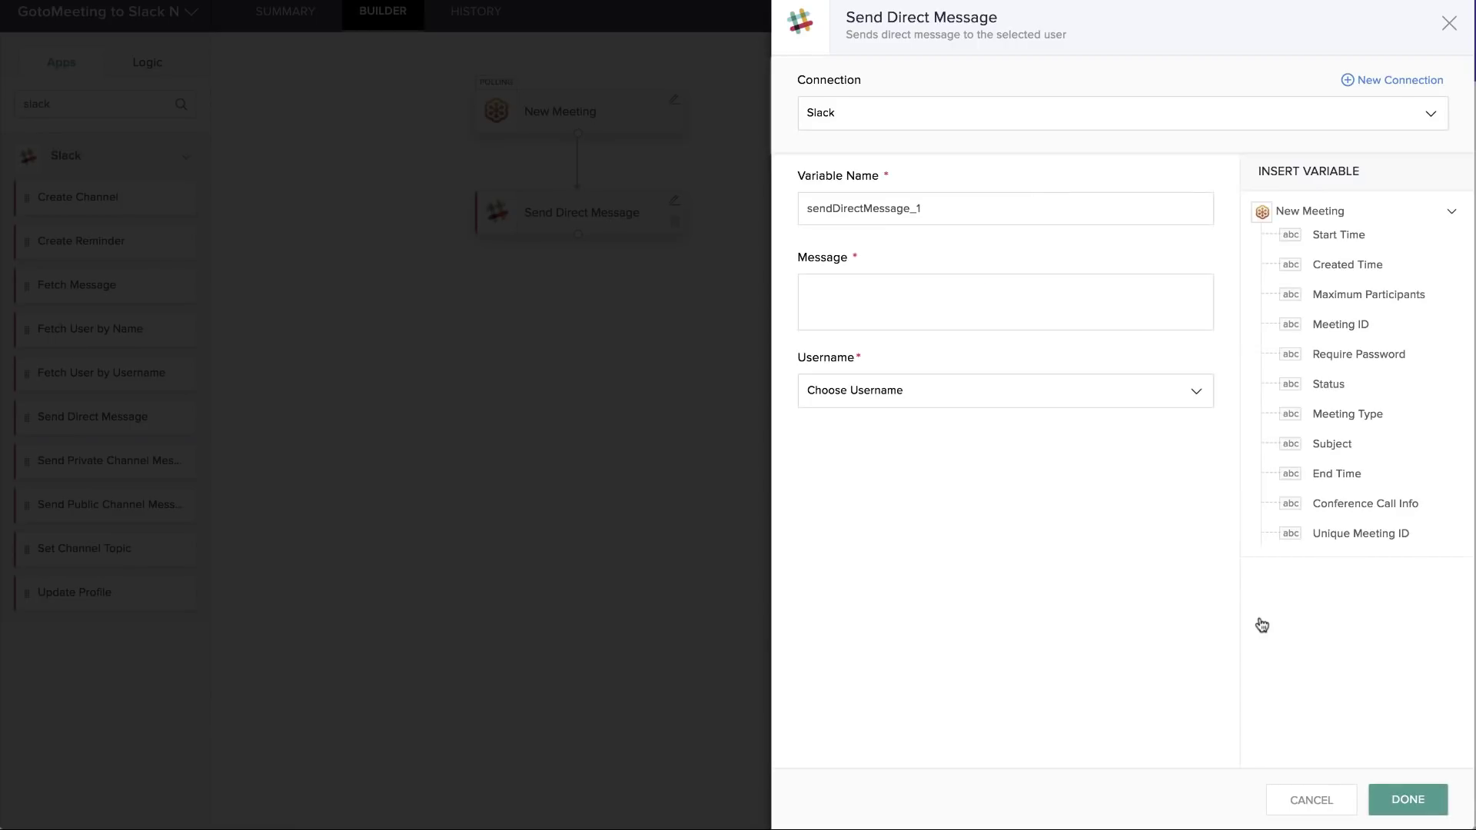
Write the message 'Meeting' with the subject, start time and conference call info variables.
{"action": "left_click", "coordinate": [1053, 303]}
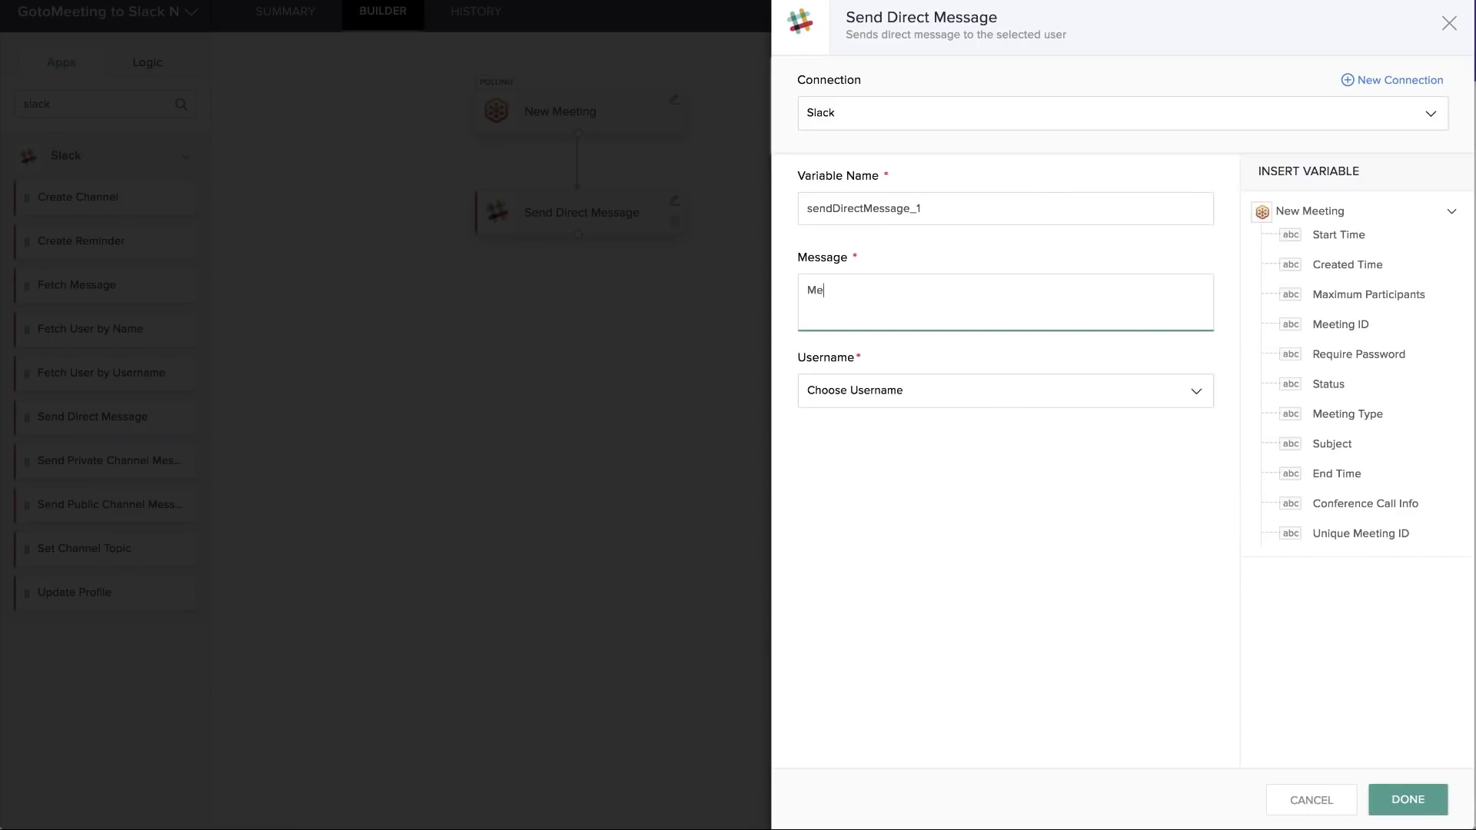
{"action": "type", "text": "Meeting"}
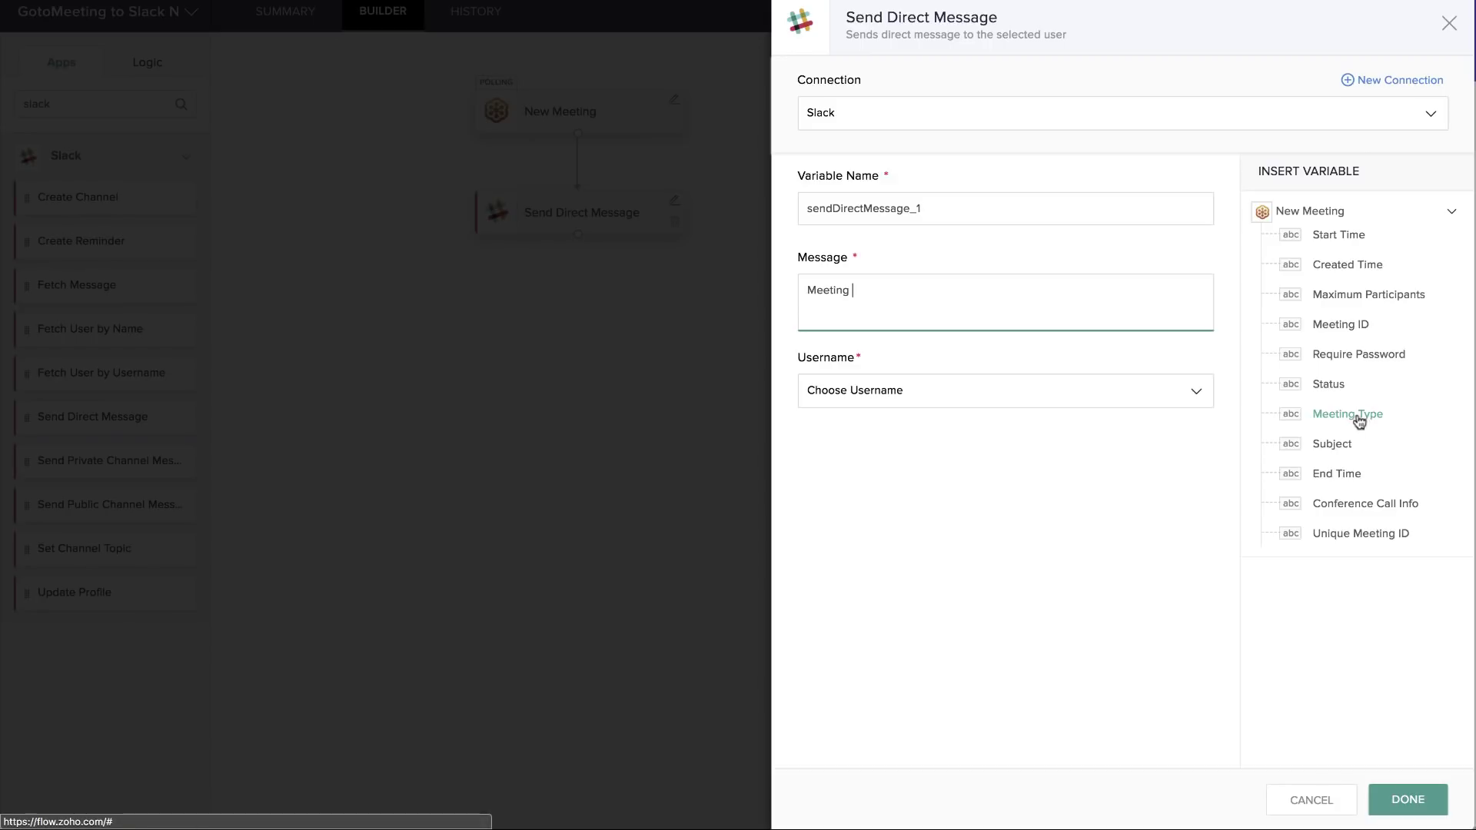
{"action": "left_click", "coordinate": [1341, 451]}
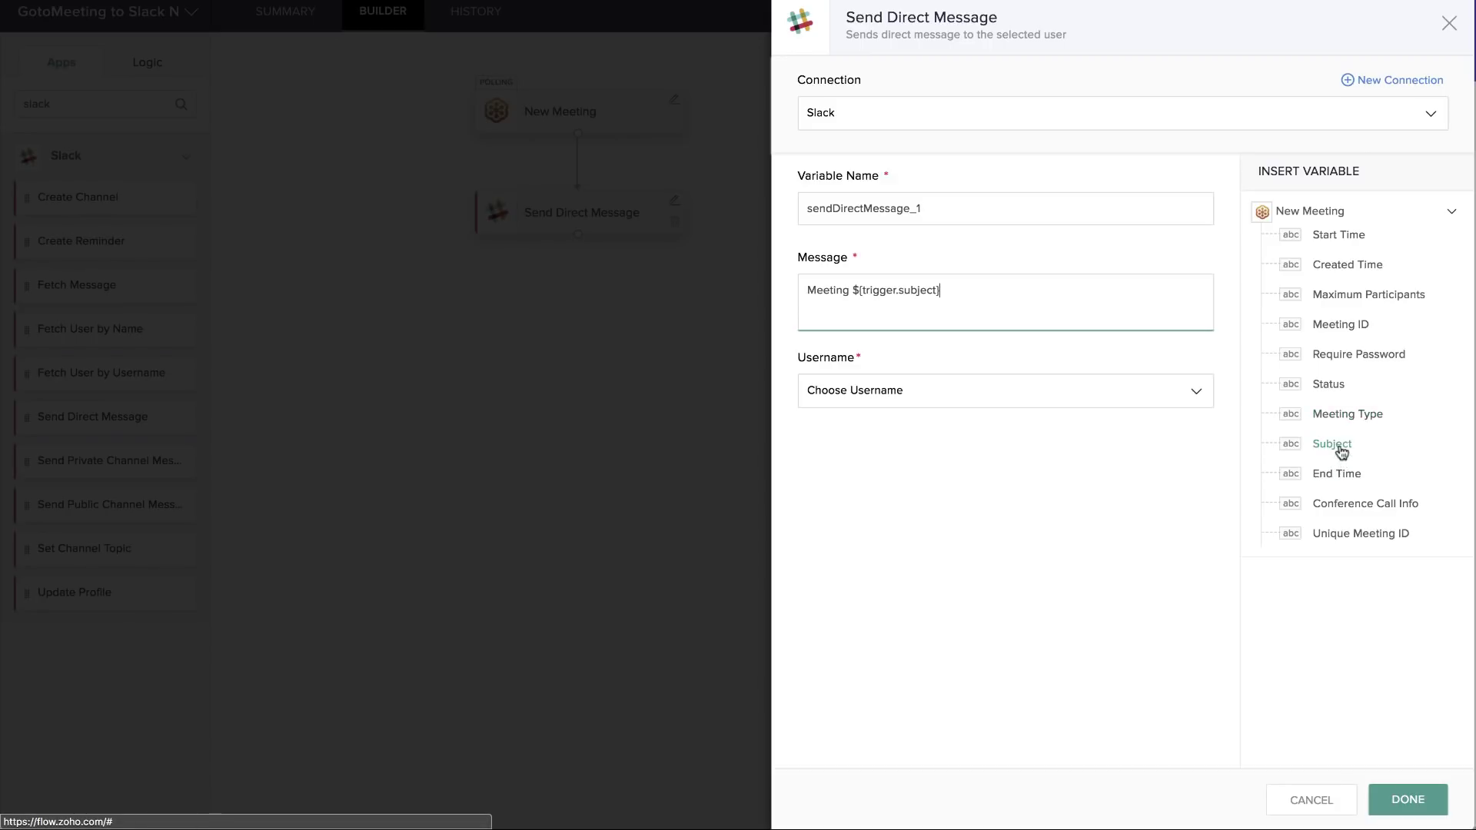
{"action": "left_click", "coordinate": [1338, 234]}
{"action": "left_click", "coordinate": [1359, 507]}
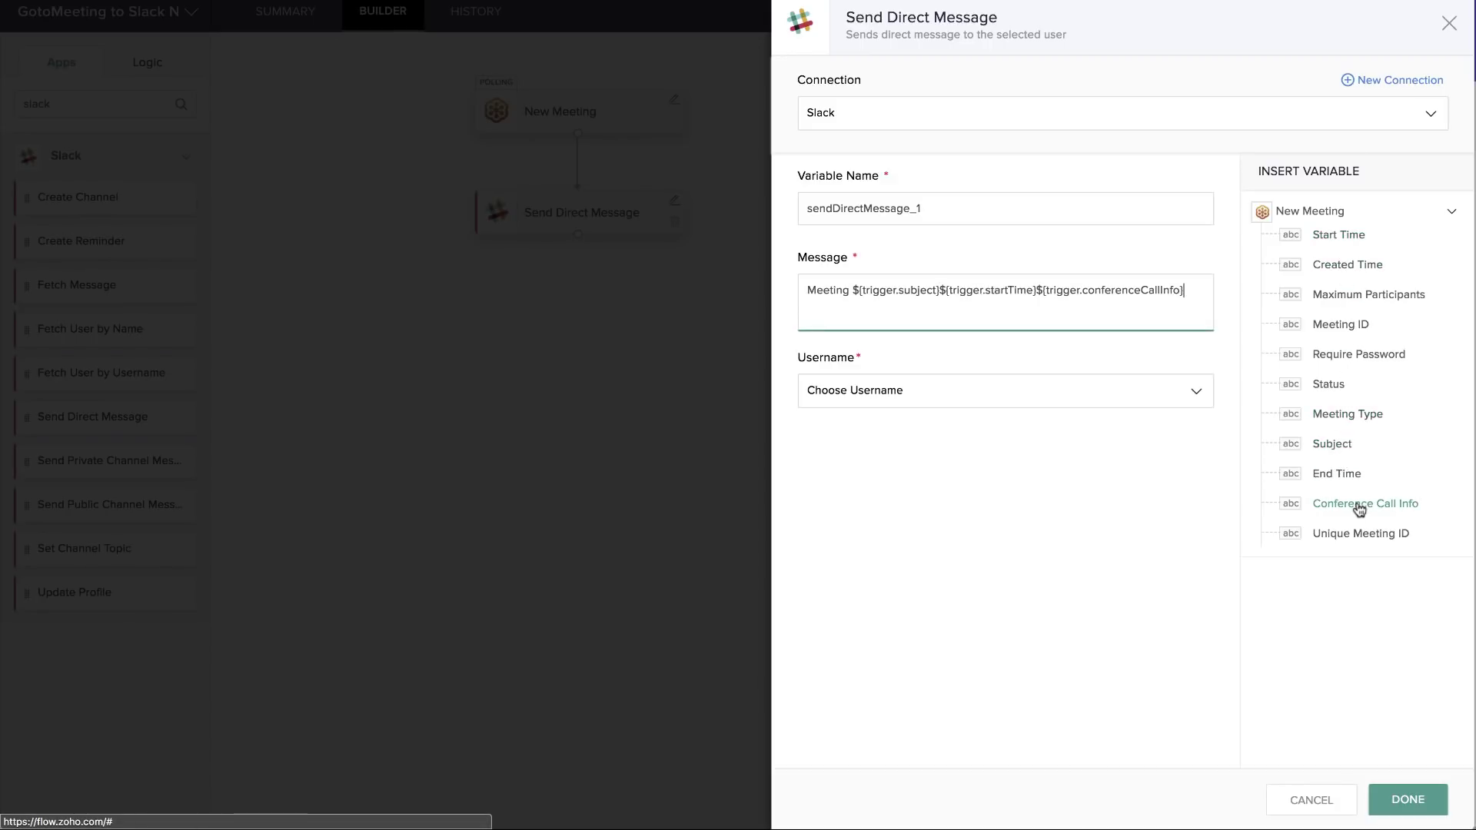
{"action": "left_click", "coordinate": [940, 289]}
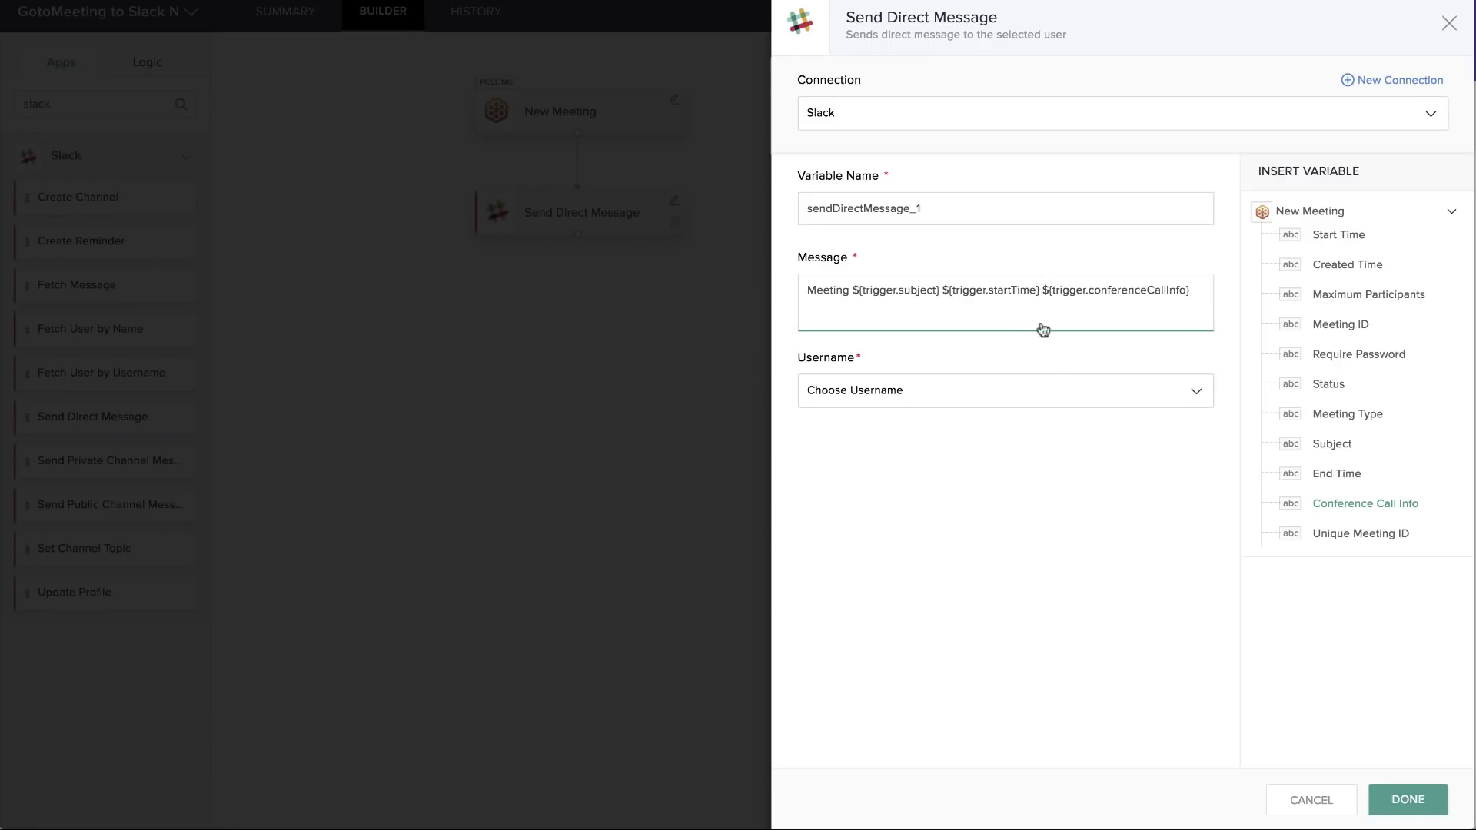
Try repeatedly to list Slack usernames, then confirm Slack remains the connection.
{"action": "left_click", "coordinate": [1197, 399]}
{"action": "left_click", "coordinate": [1156, 419]}
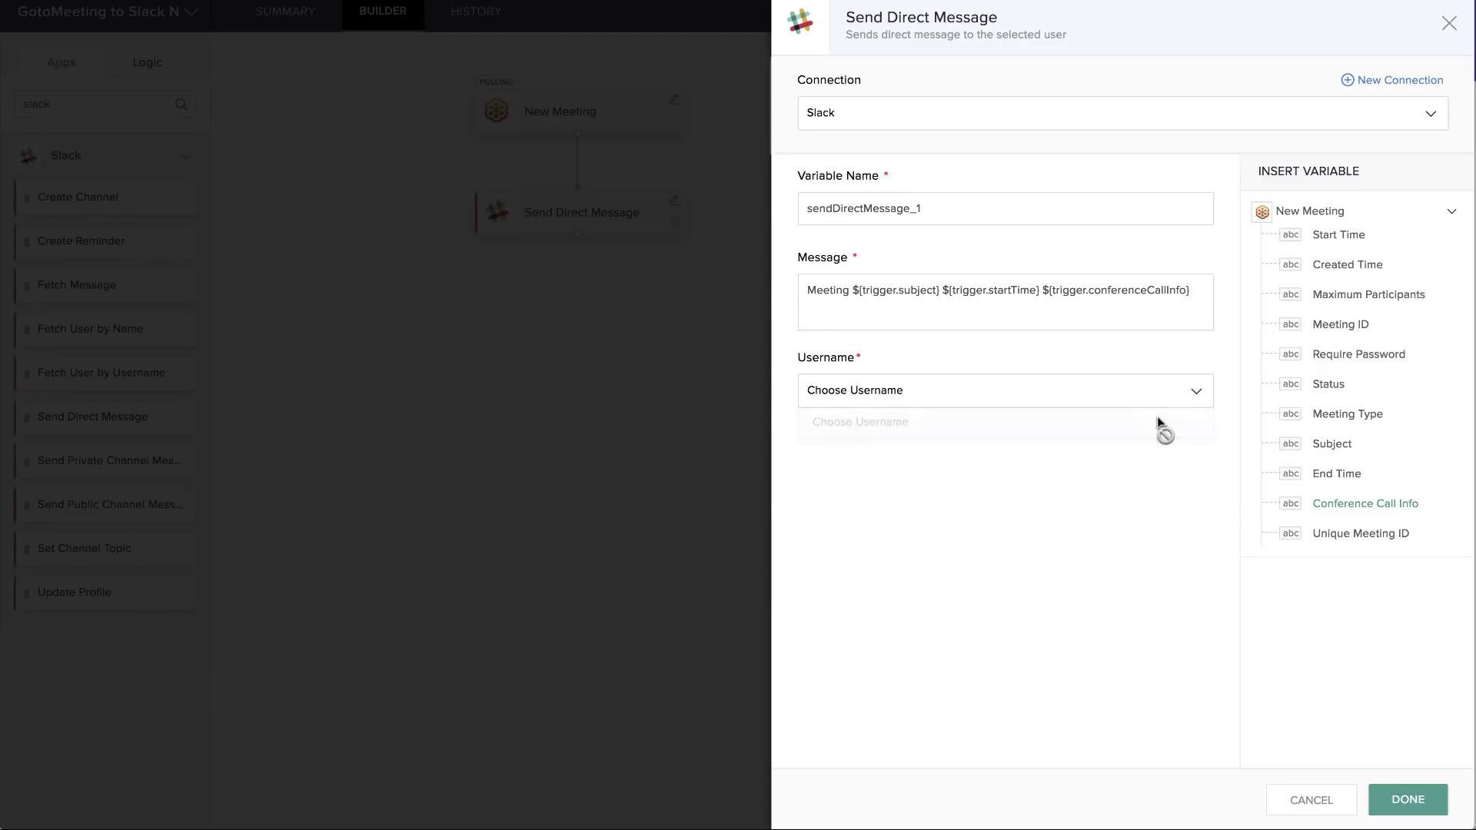
{"action": "left_click", "coordinate": [1092, 406]}
{"action": "left_click", "coordinate": [926, 430]}
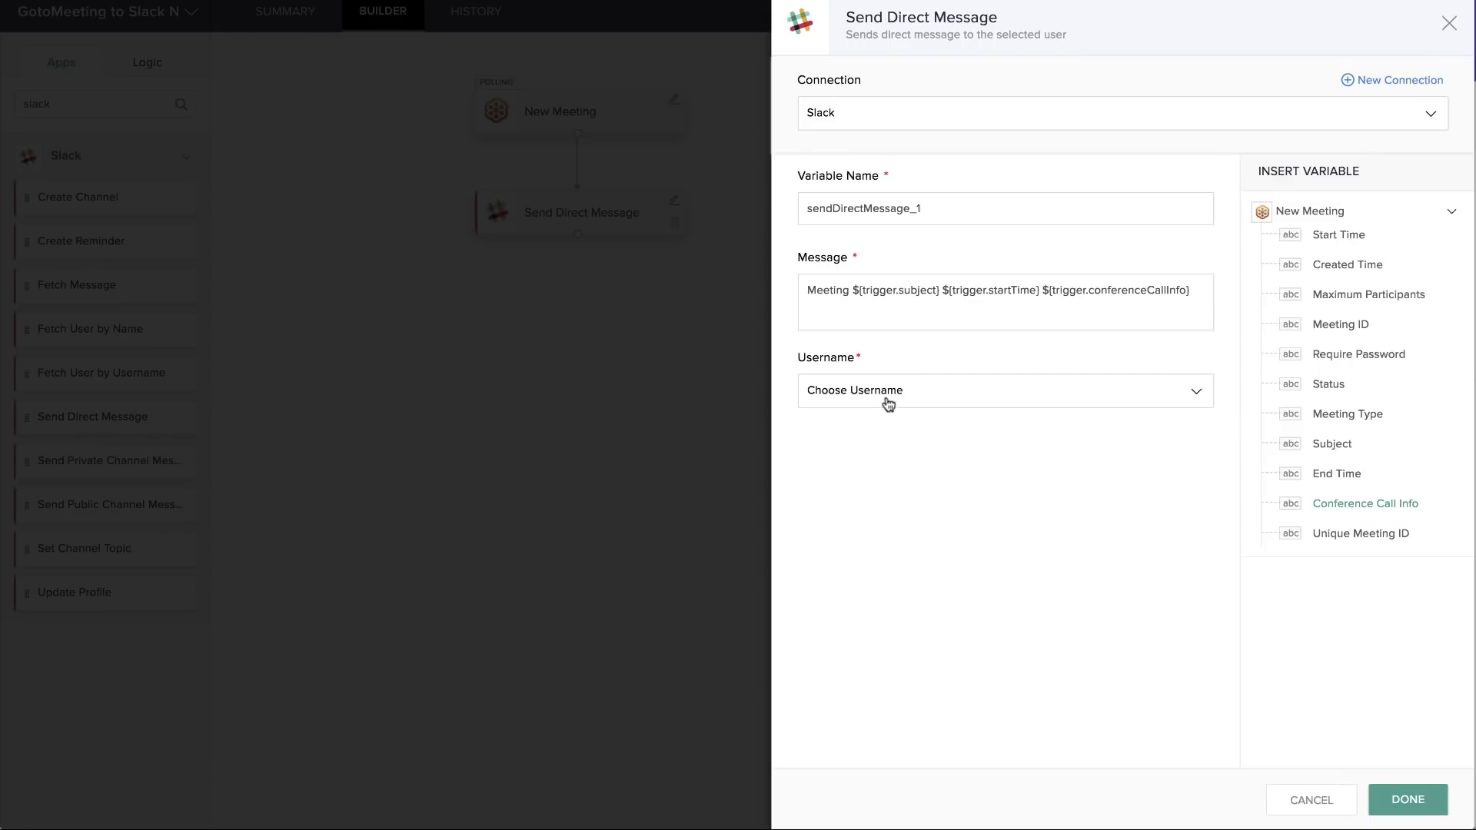
{"action": "left_click", "coordinate": [886, 402]}
{"action": "left_click", "coordinate": [871, 421]}
{"action": "left_click", "coordinate": [860, 390]}
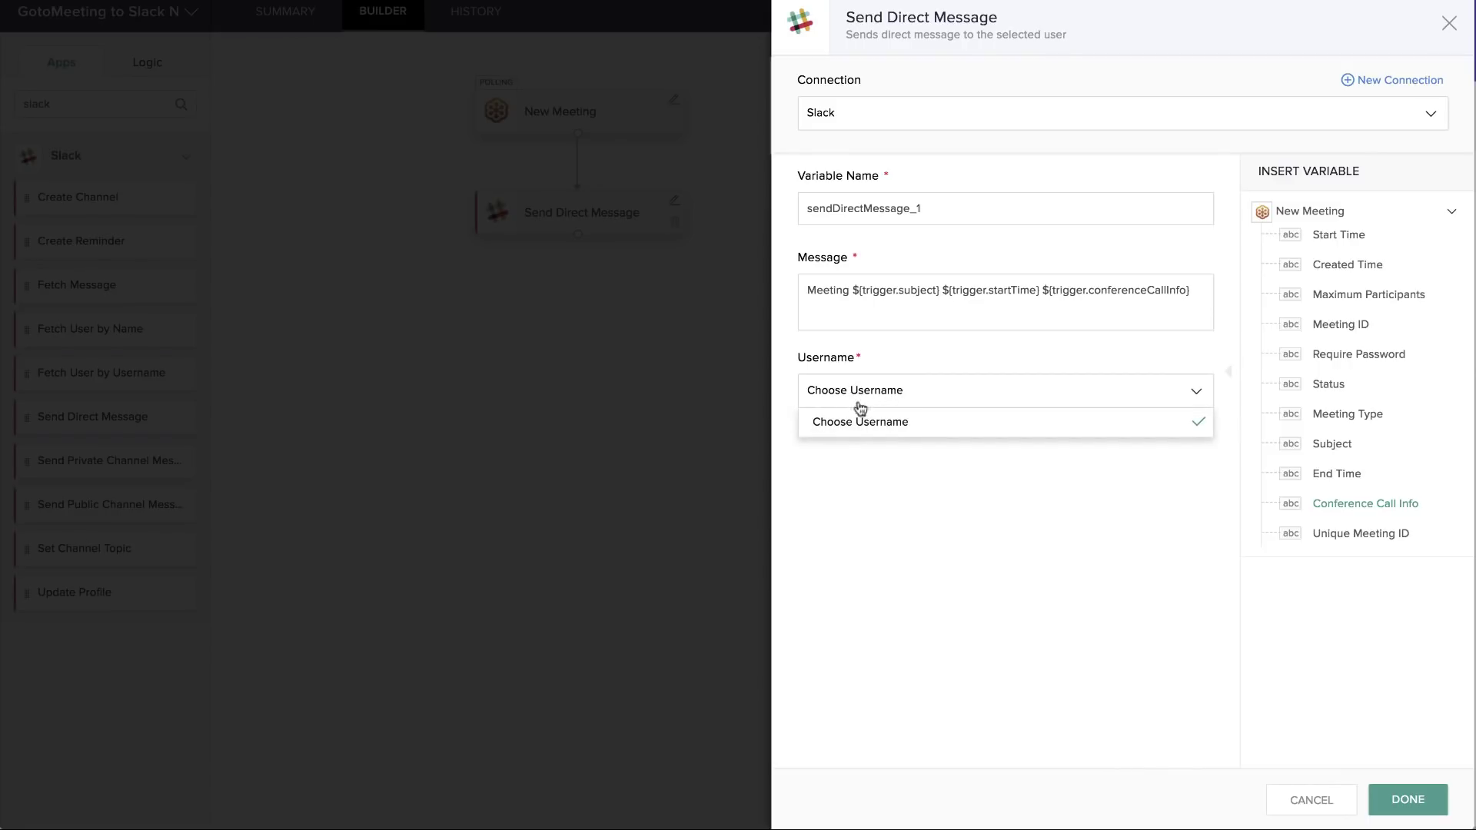
{"action": "left_click", "coordinate": [854, 421]}
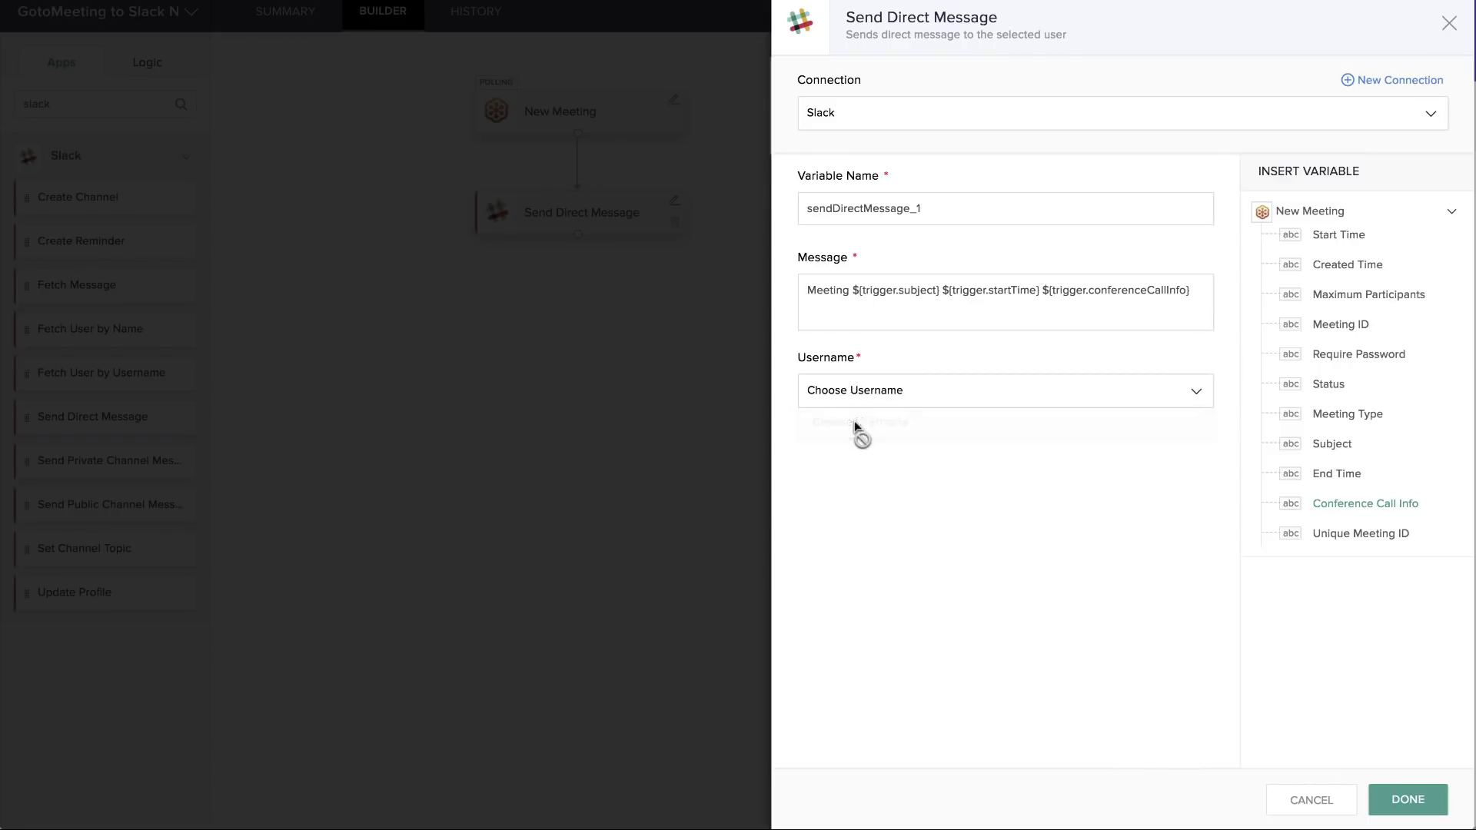
{"action": "left_click", "coordinate": [1103, 119]}
{"action": "left_click", "coordinate": [1076, 176]}
Delete the Slack Send Direct Message node and place Gmail's Send Mail under New Meeting.
{"action": "left_click", "coordinate": [1315, 805]}
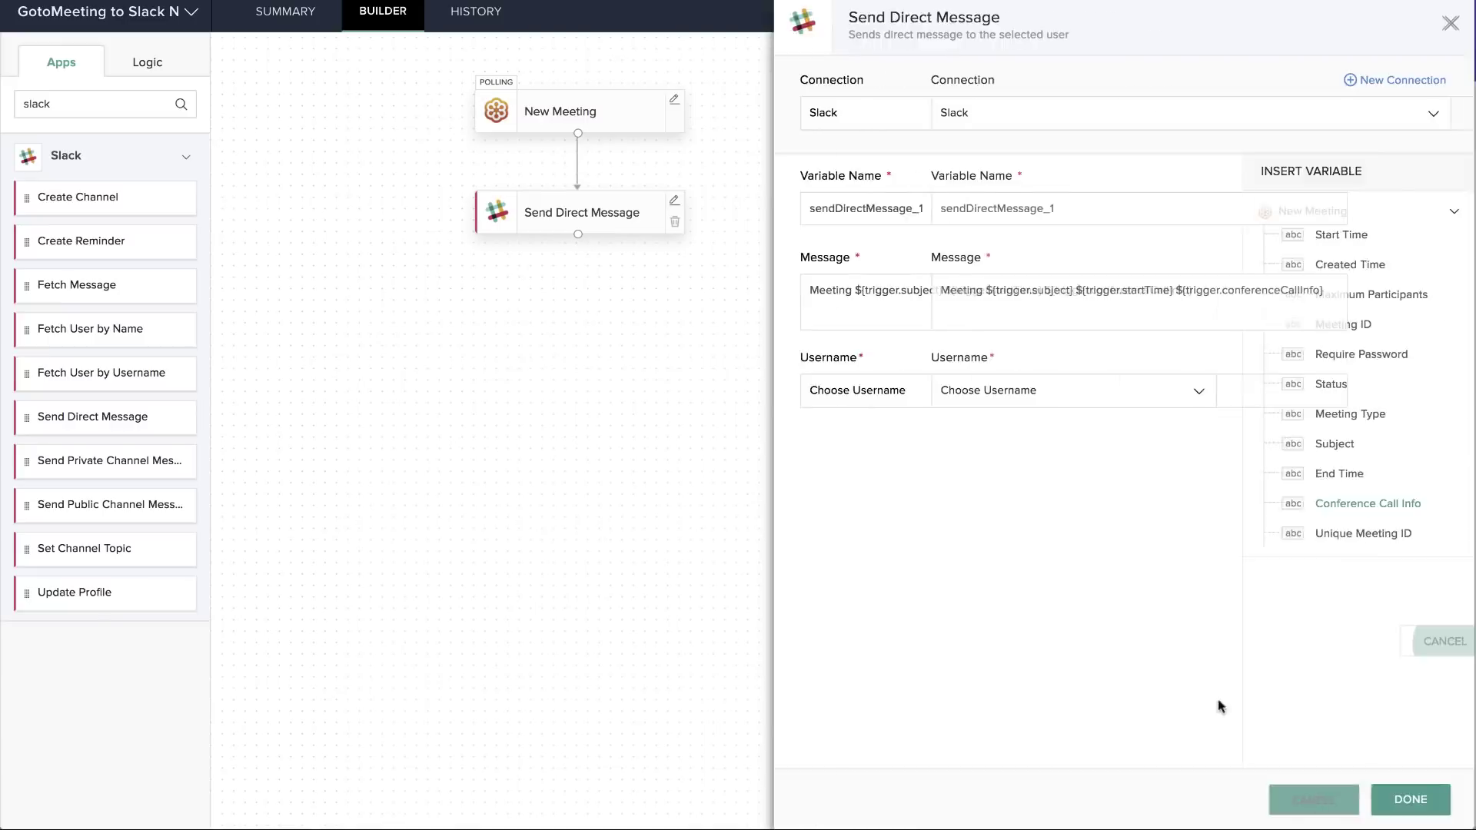
{"action": "left_click", "coordinate": [676, 223]}
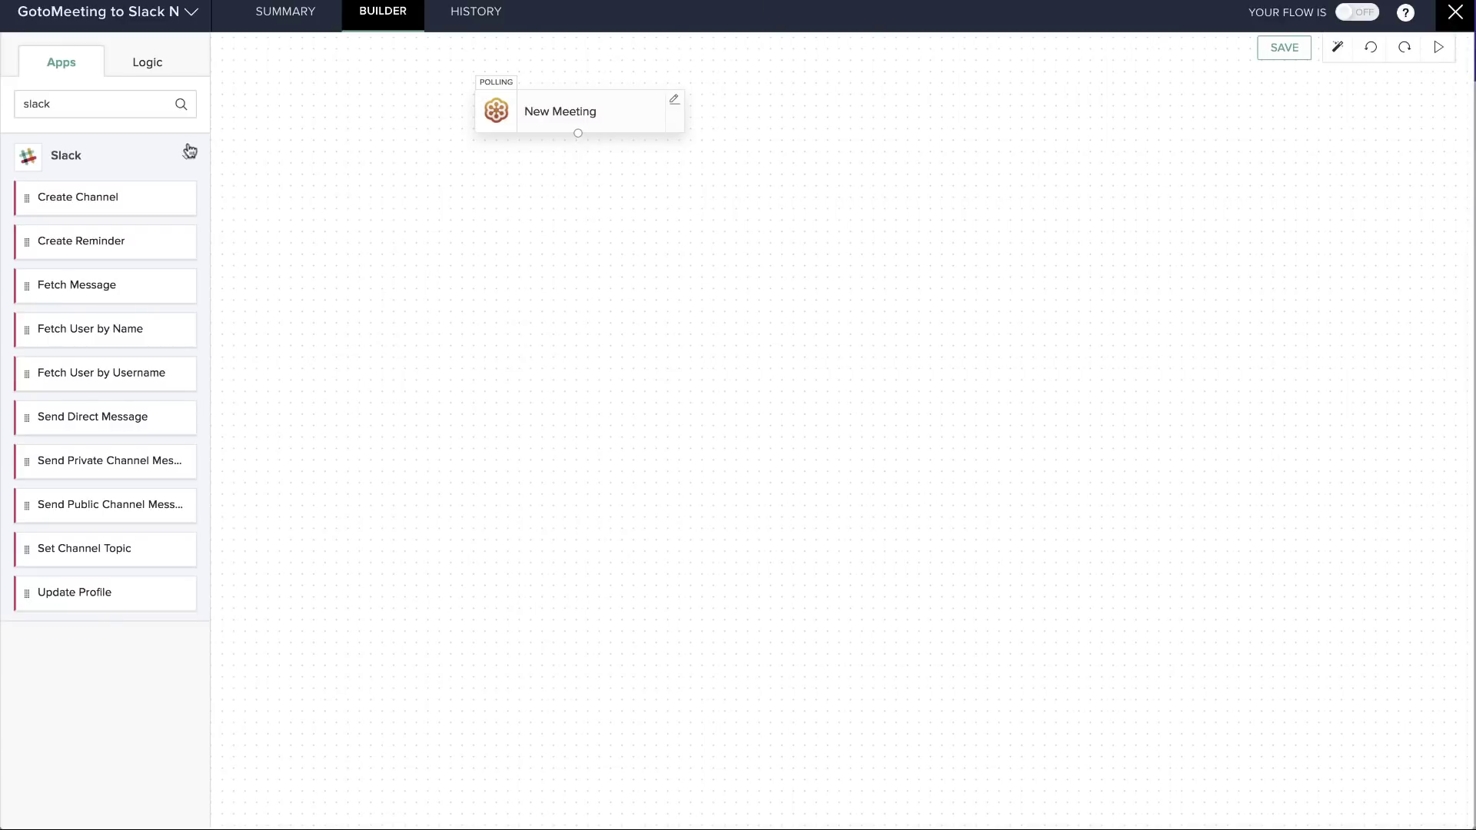
{"action": "mouse_move", "coordinate": [2, 96]}
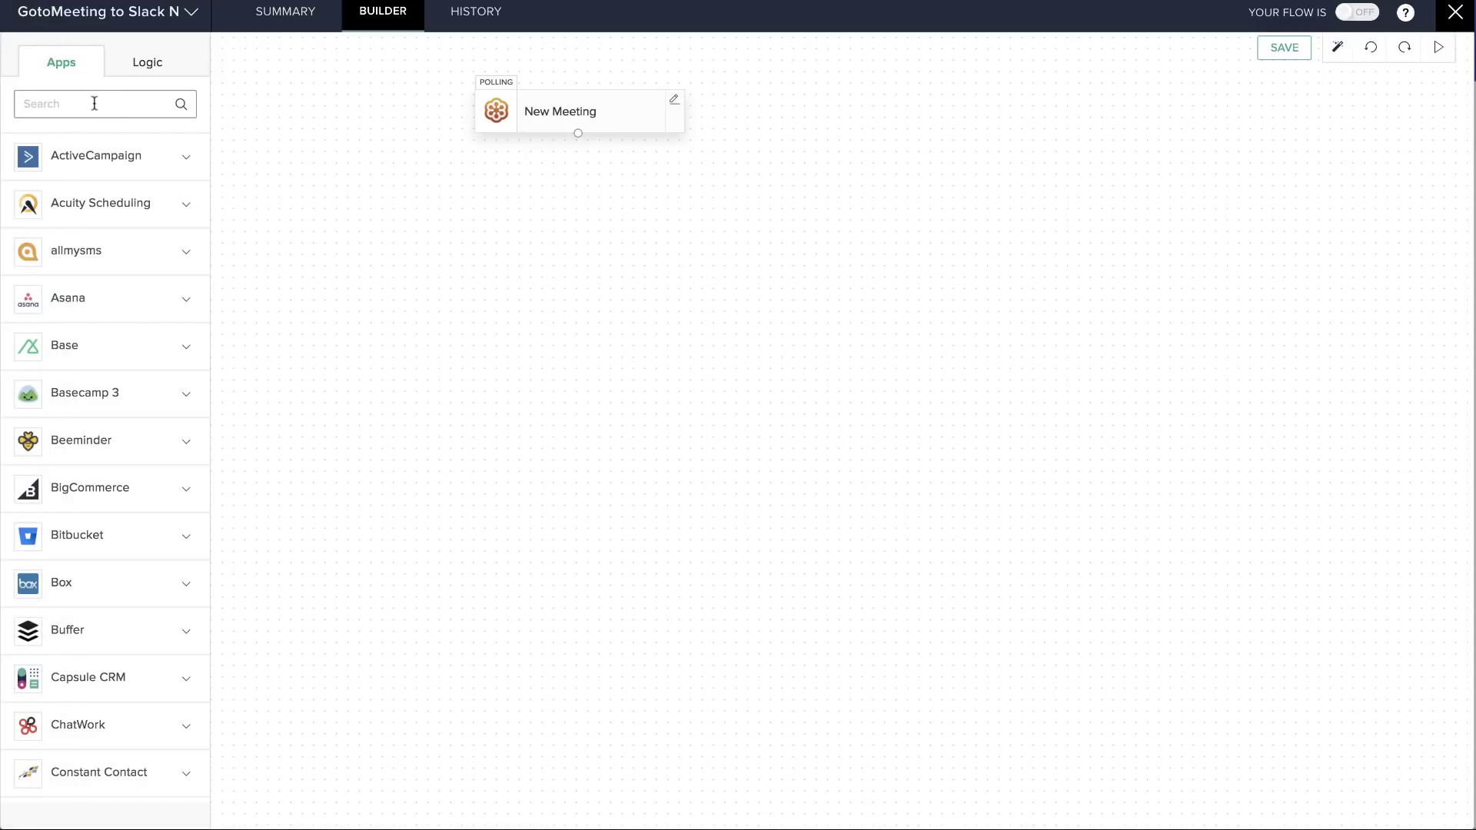
{"action": "type", "text": "gmai"}
{"action": "left_click", "coordinate": [106, 164]}
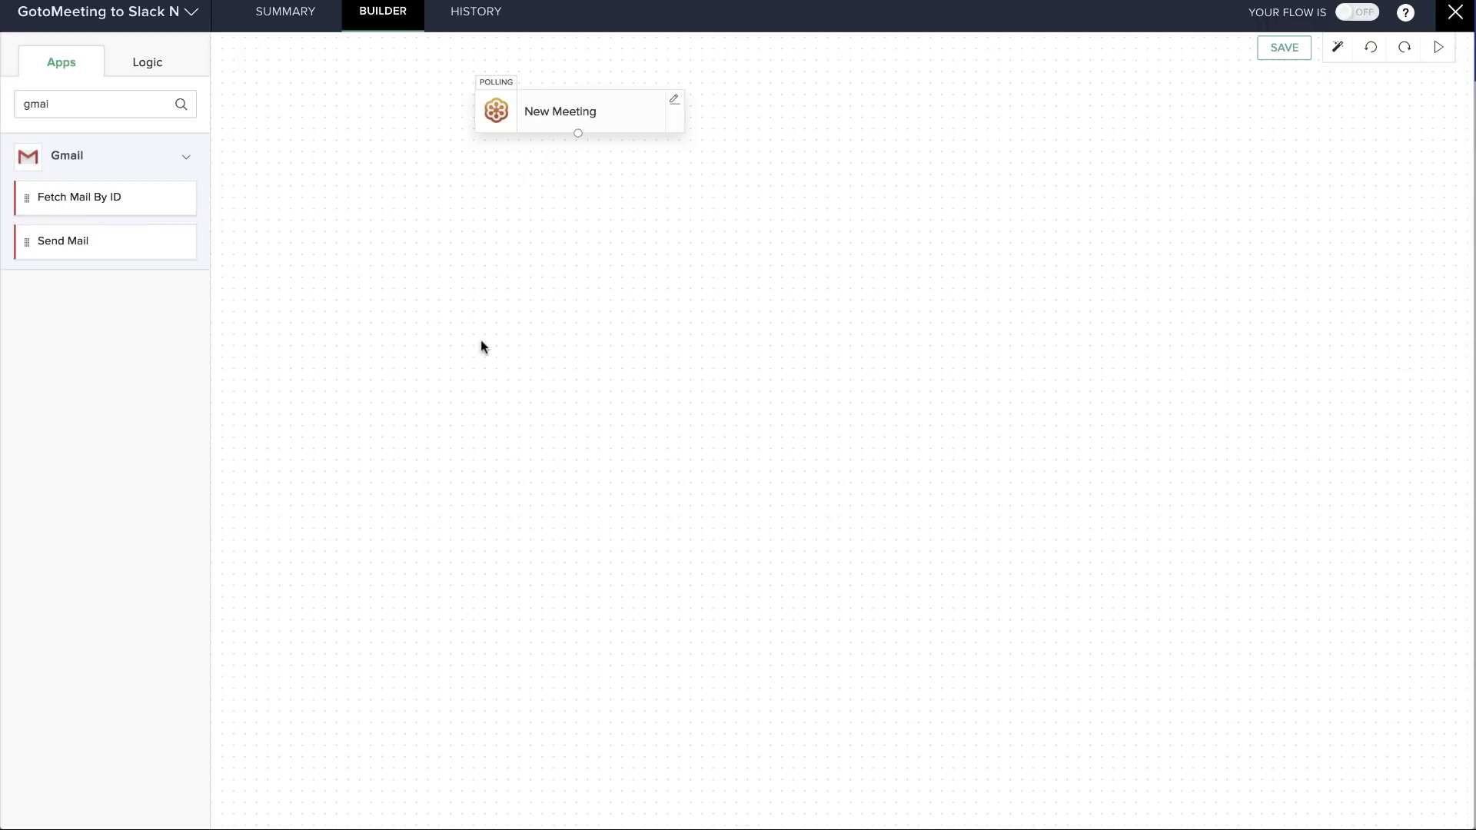
{"action": "left_click_drag", "start_coordinate": [92, 241], "coordinate": [603, 204]}
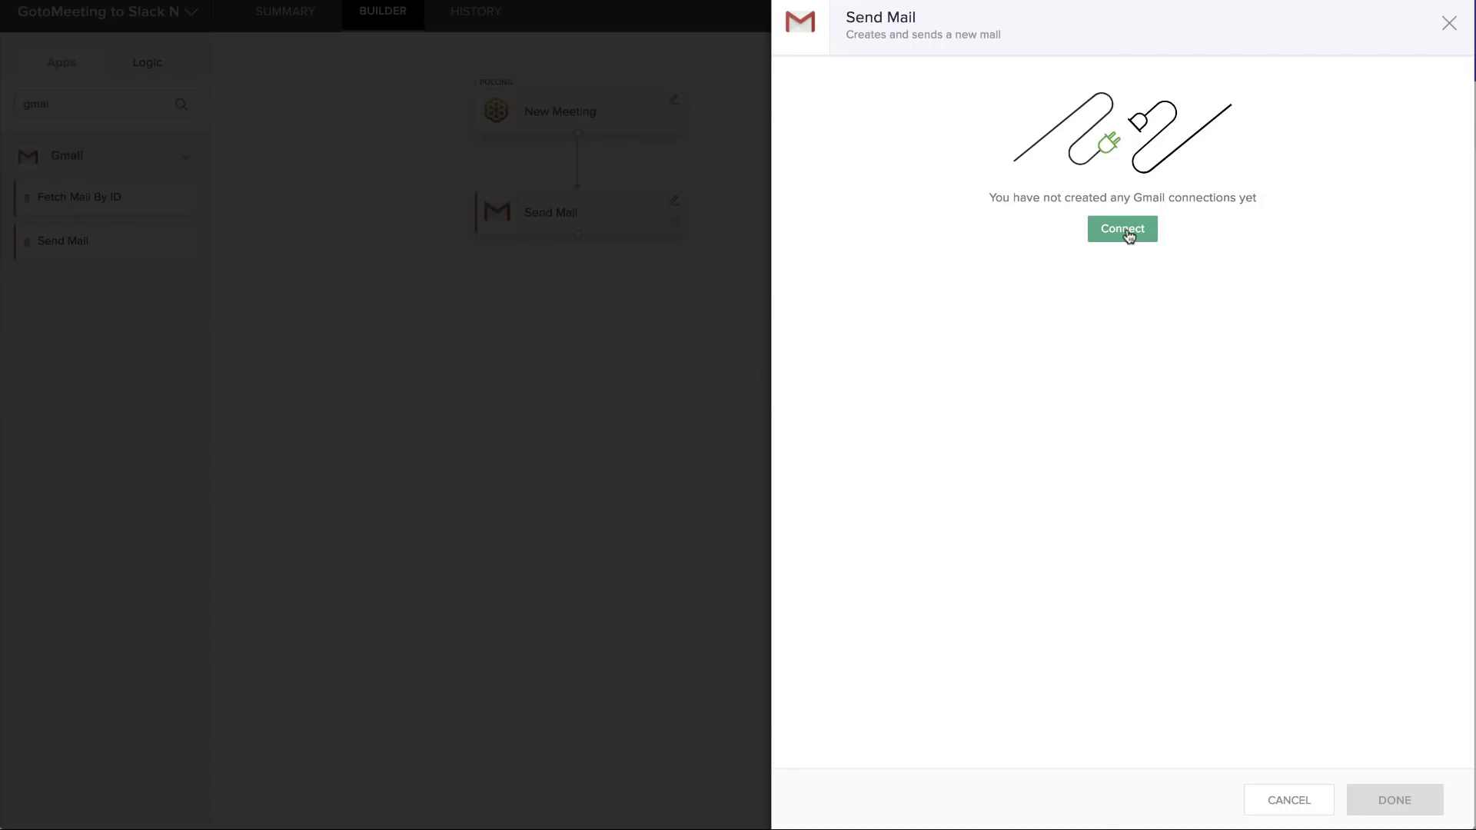
Create a Gmail connection named 'Gmail', sign in with the Google account and allow access.
{"action": "left_click", "coordinate": [1126, 234]}
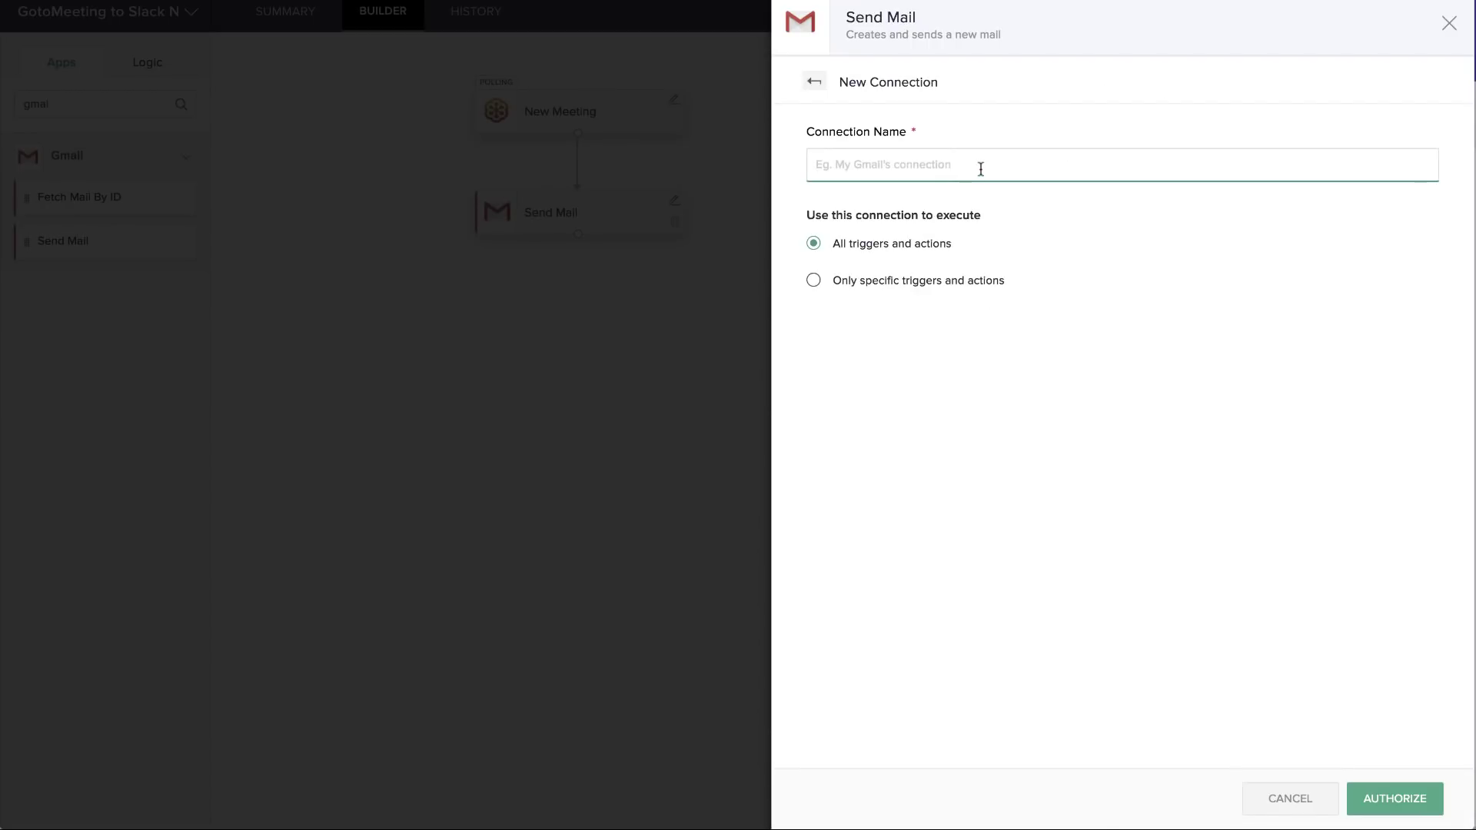
{"action": "type", "text": "Gmail"}
{"action": "left_click", "coordinate": [1401, 800]}
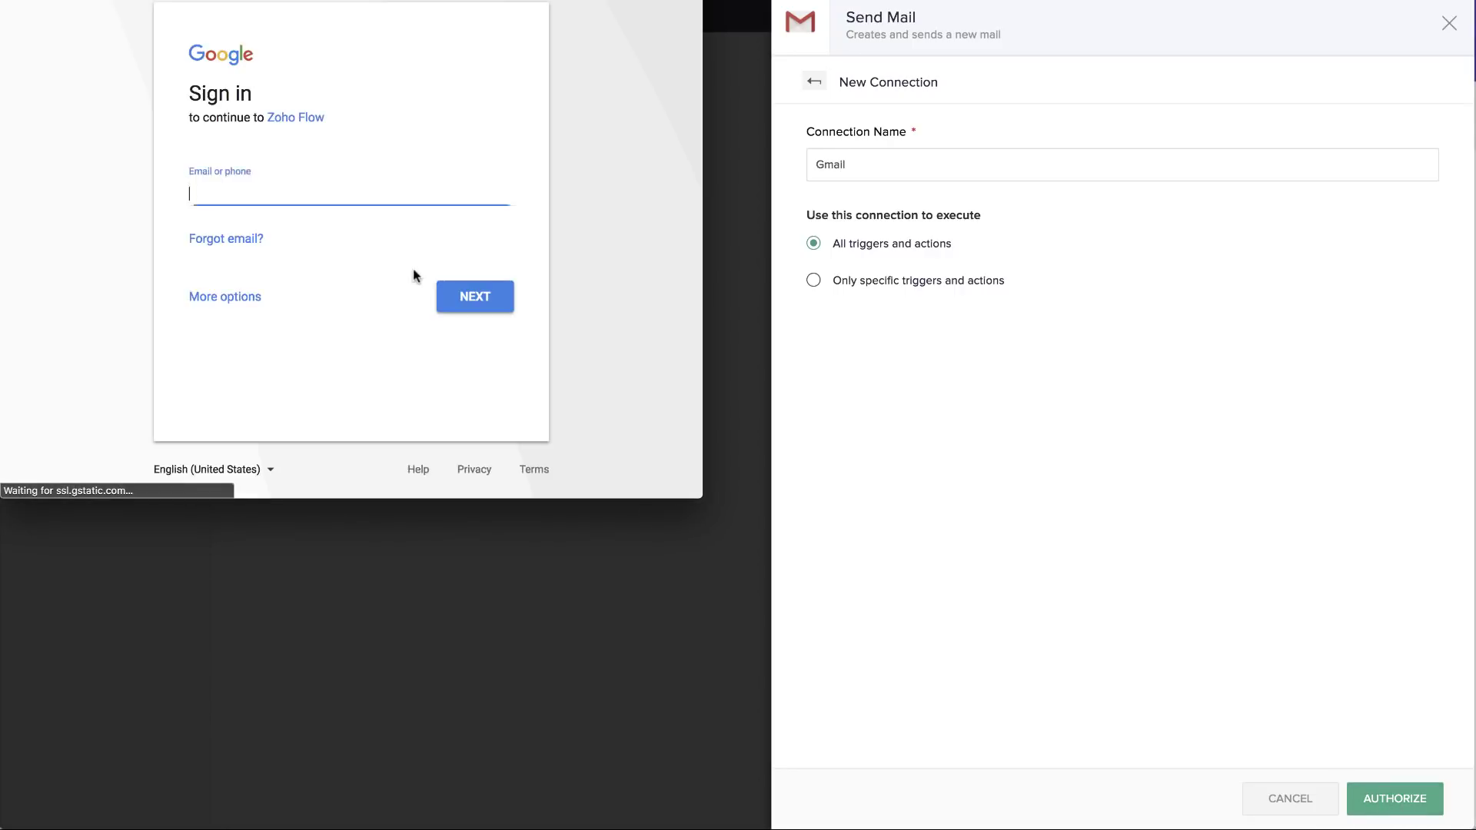
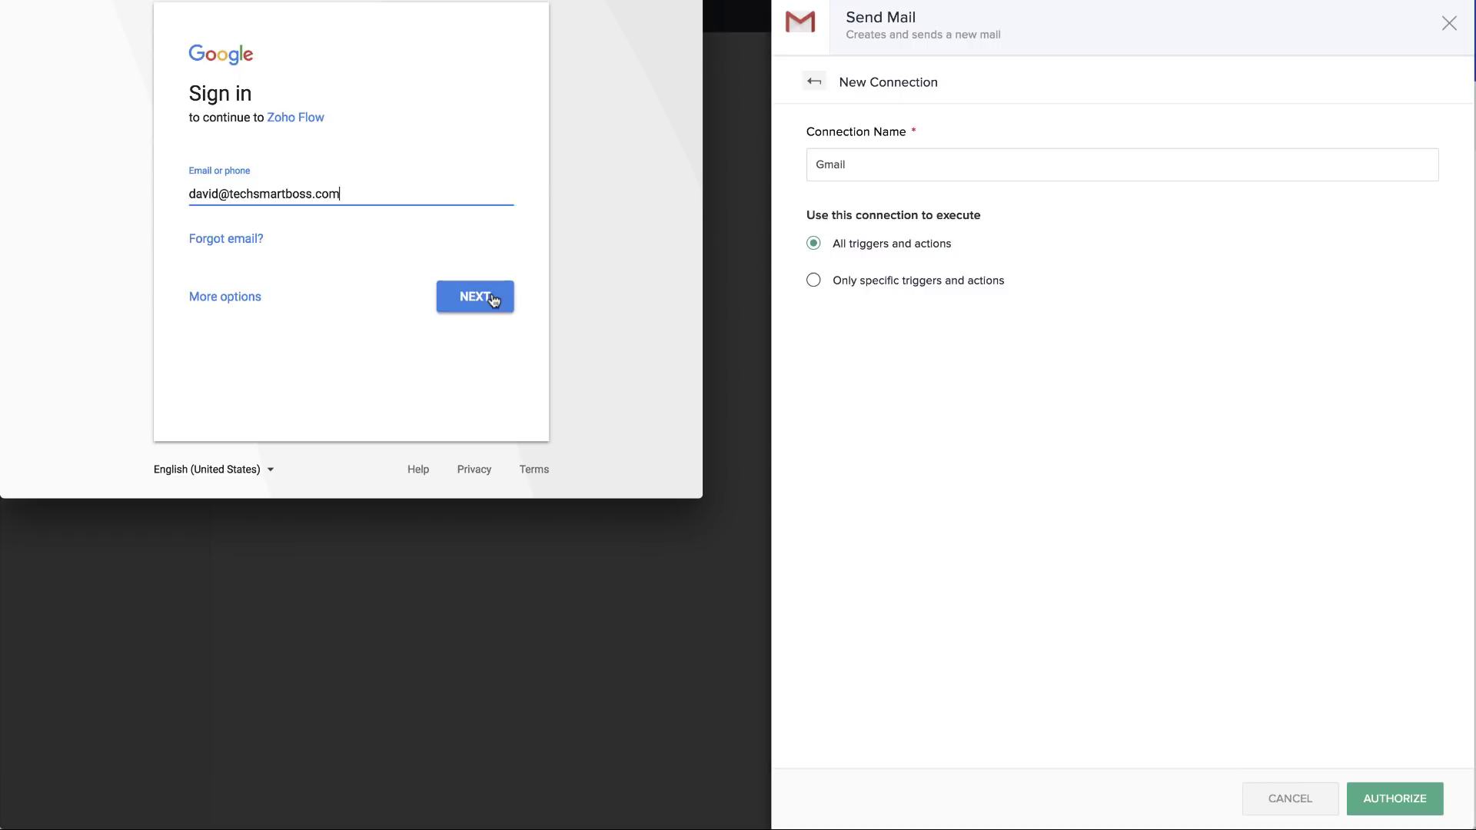
{"action": "left_click", "coordinate": [492, 301]}
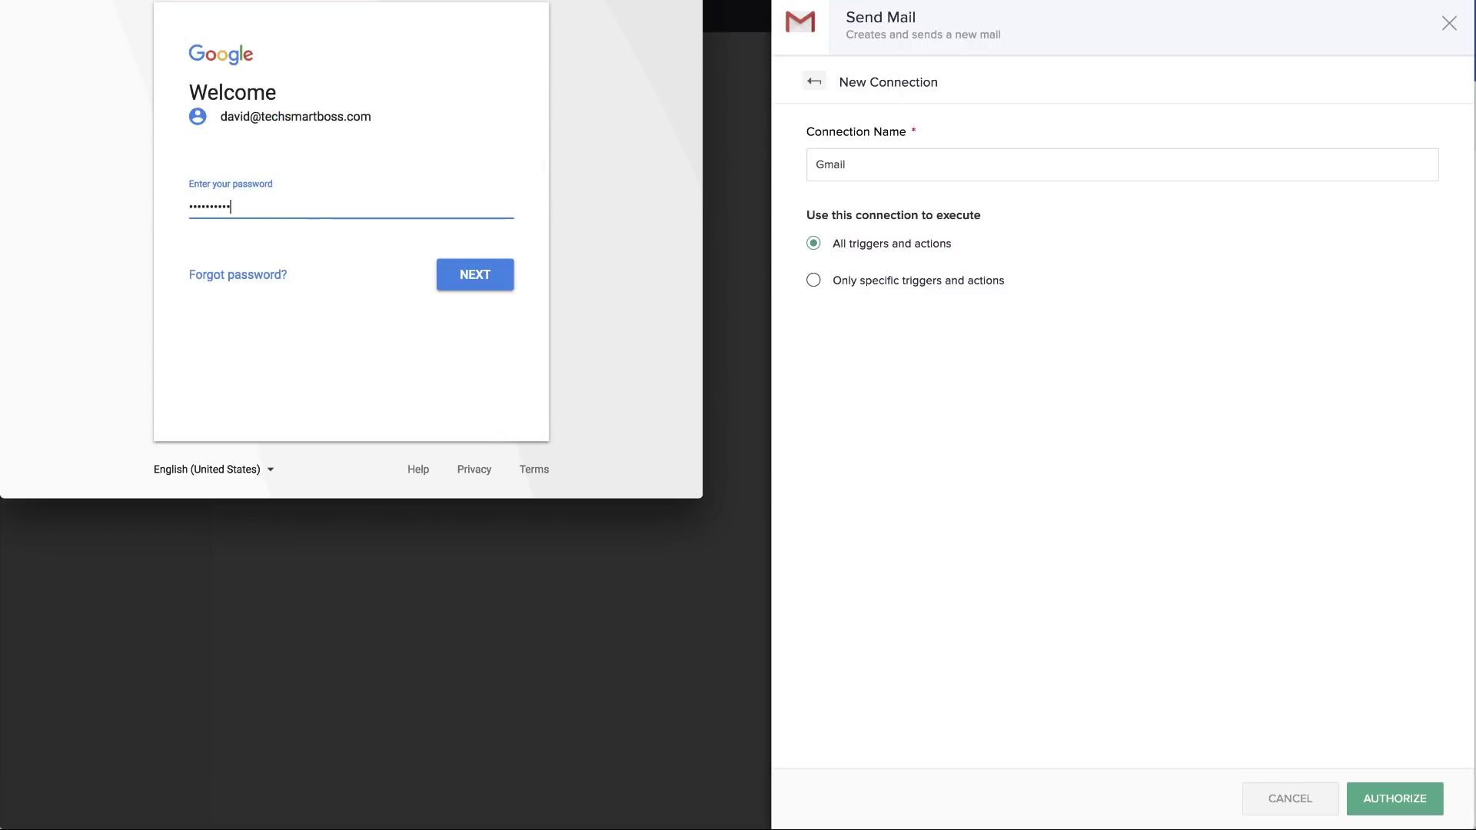
{"action": "left_click", "coordinate": [468, 277]}
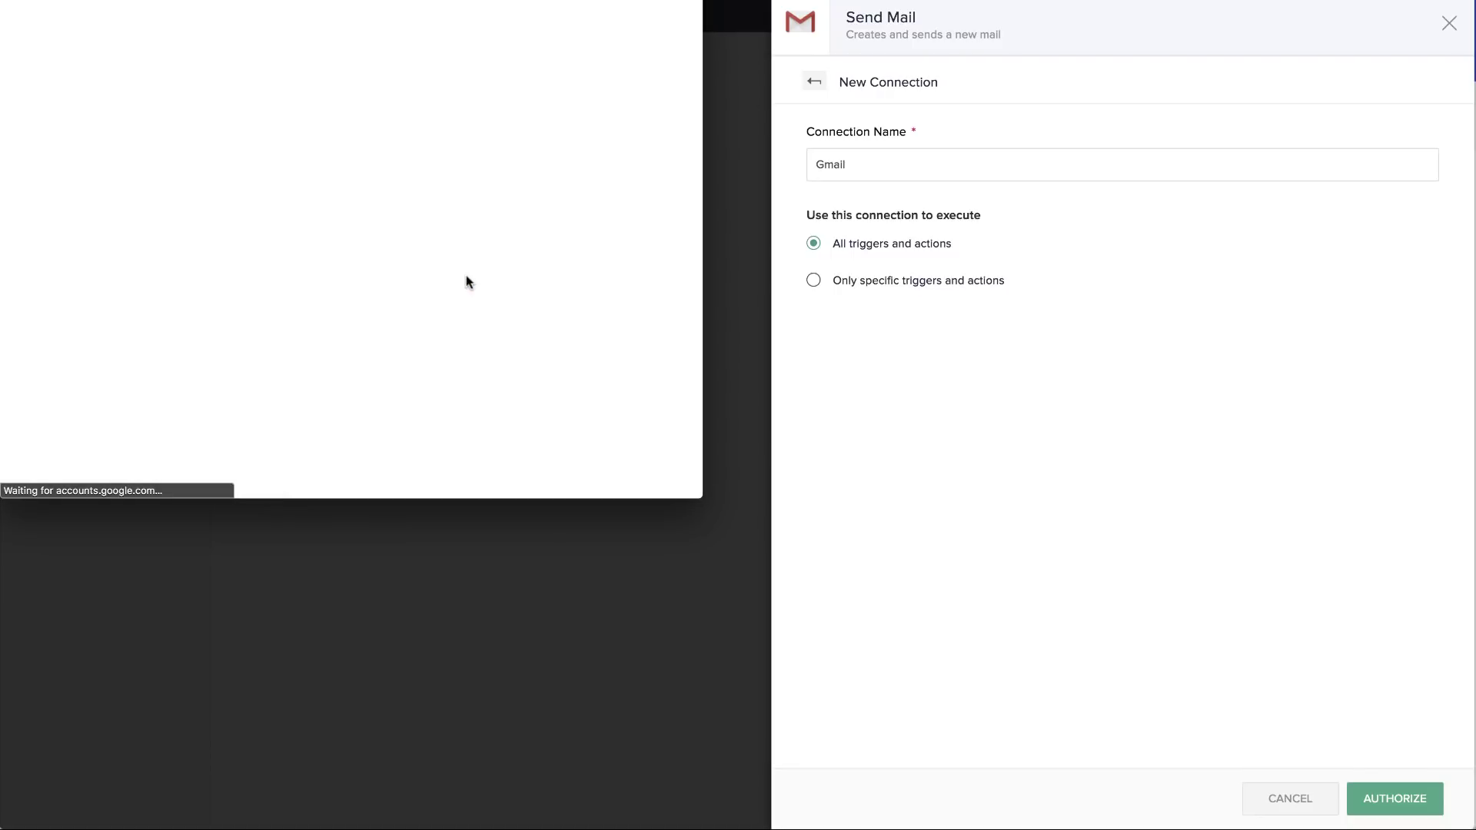
{"action": "left_click", "coordinate": [481, 431]}
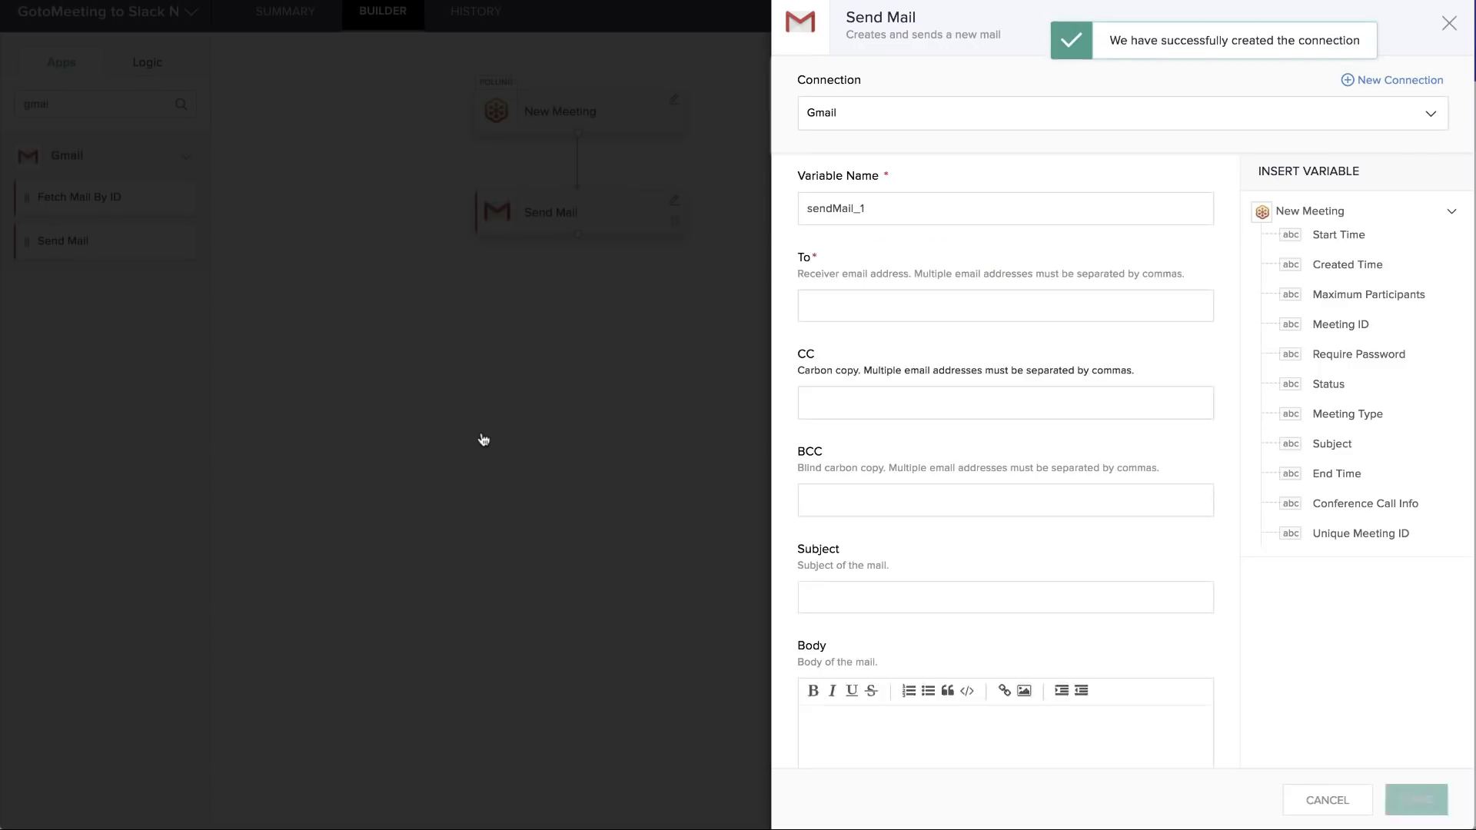
Fill Send Mail with the recipient's email, subject 'testing zoho flow', and conference call info as body.
{"action": "left_click", "coordinate": [862, 310]}
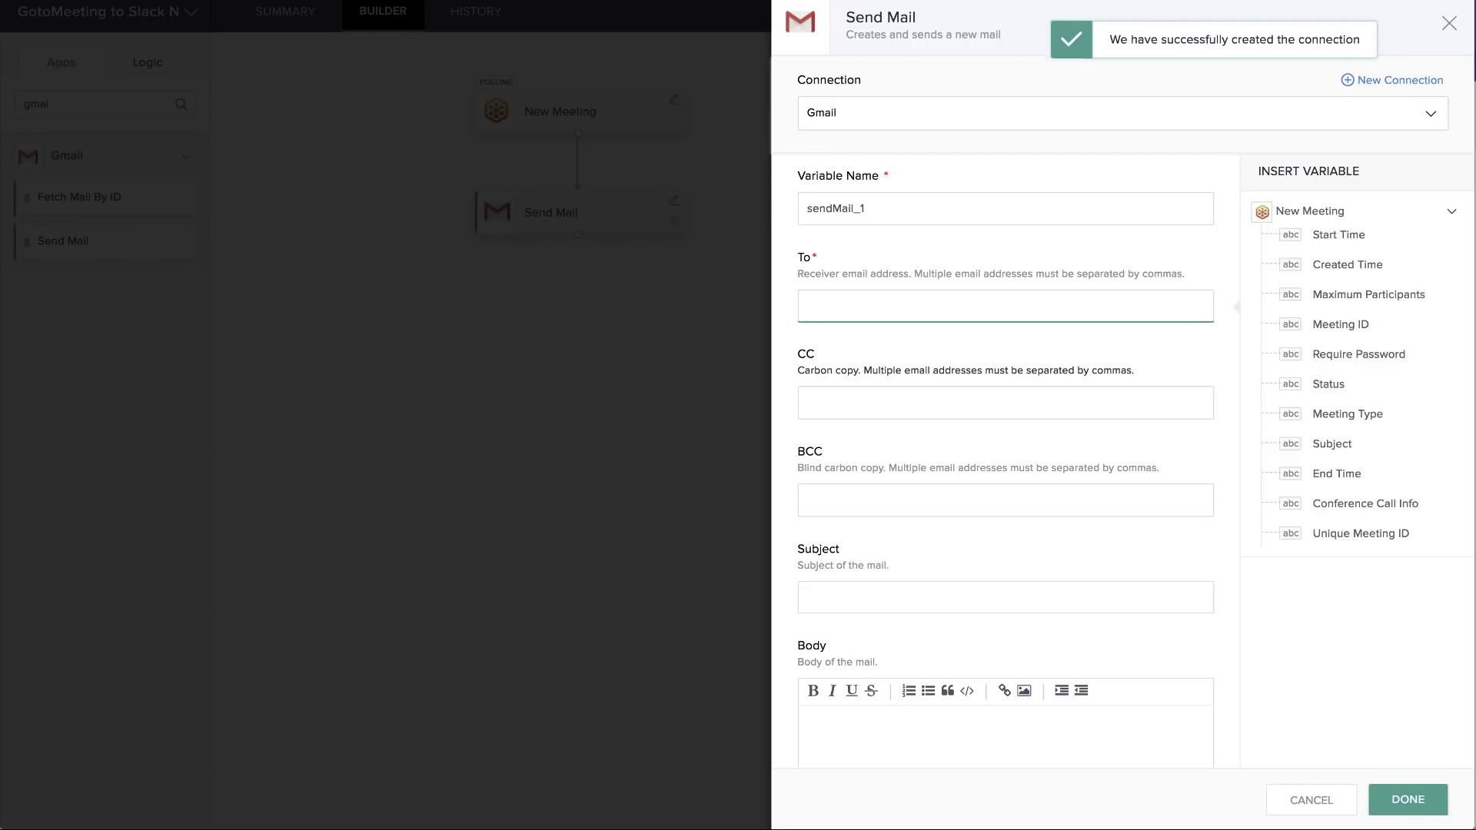
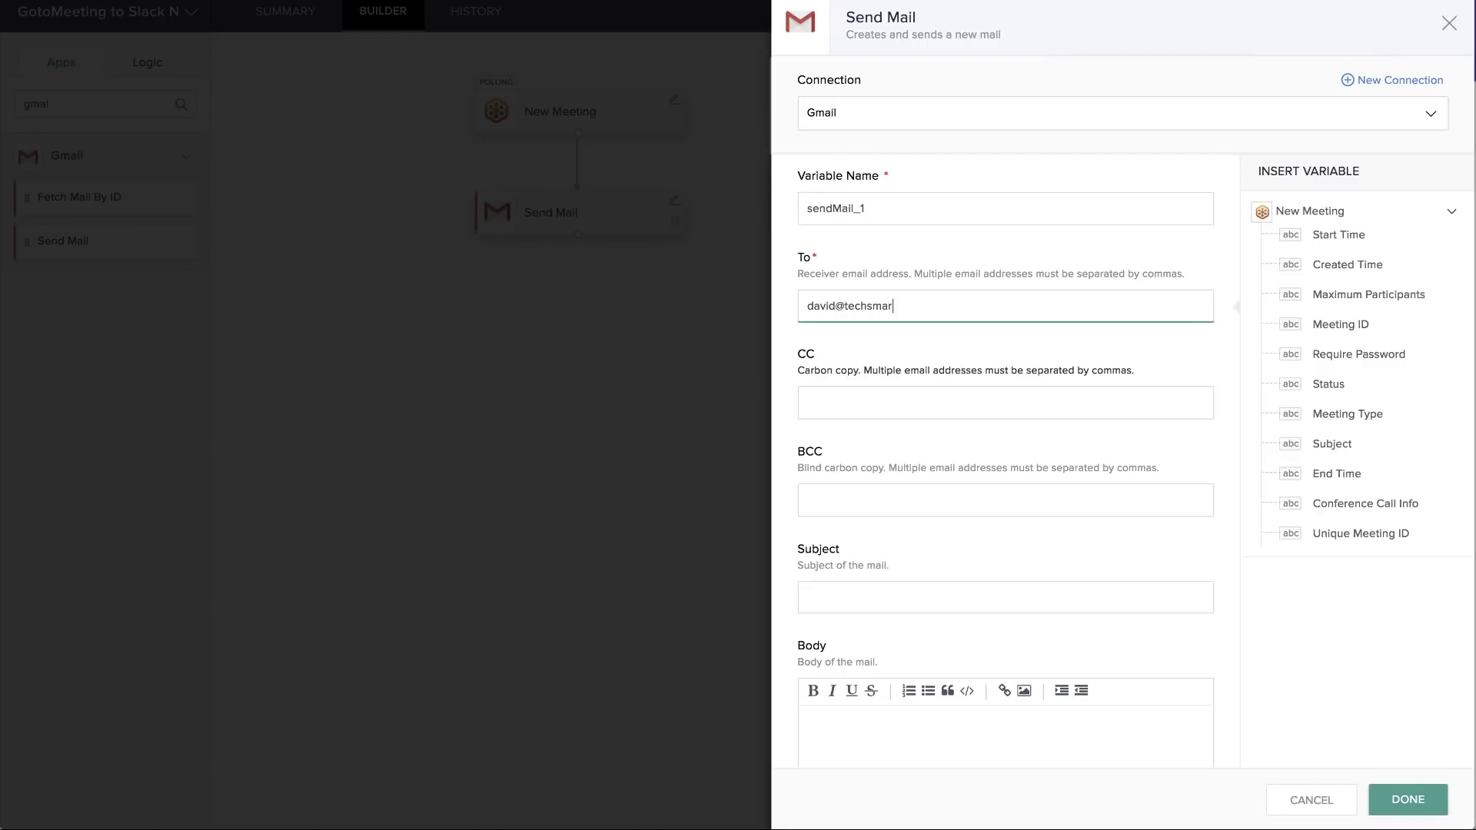
{"action": "left_click", "coordinate": [864, 597]}
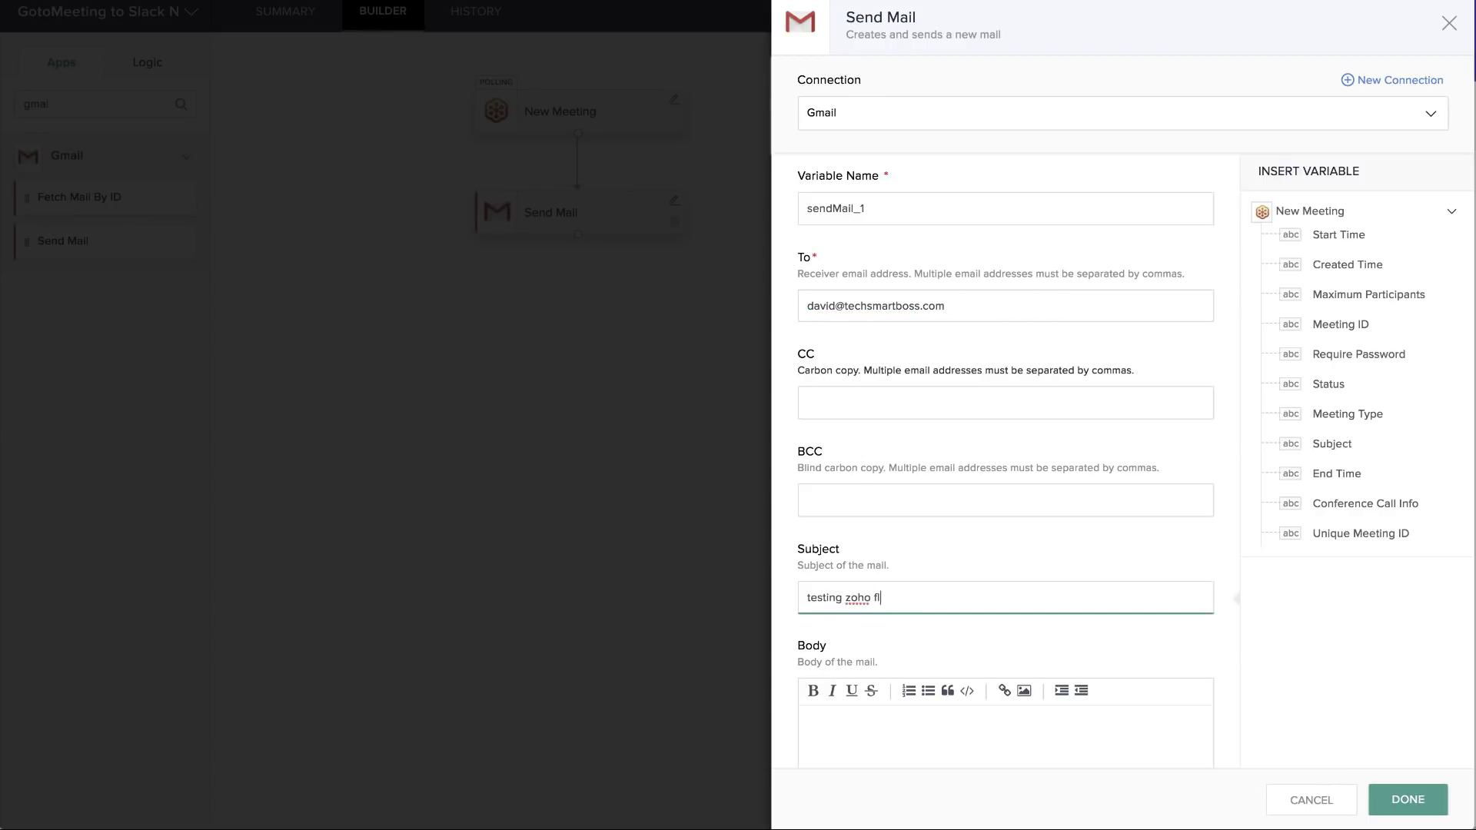
{"action": "left_click", "coordinate": [892, 730]}
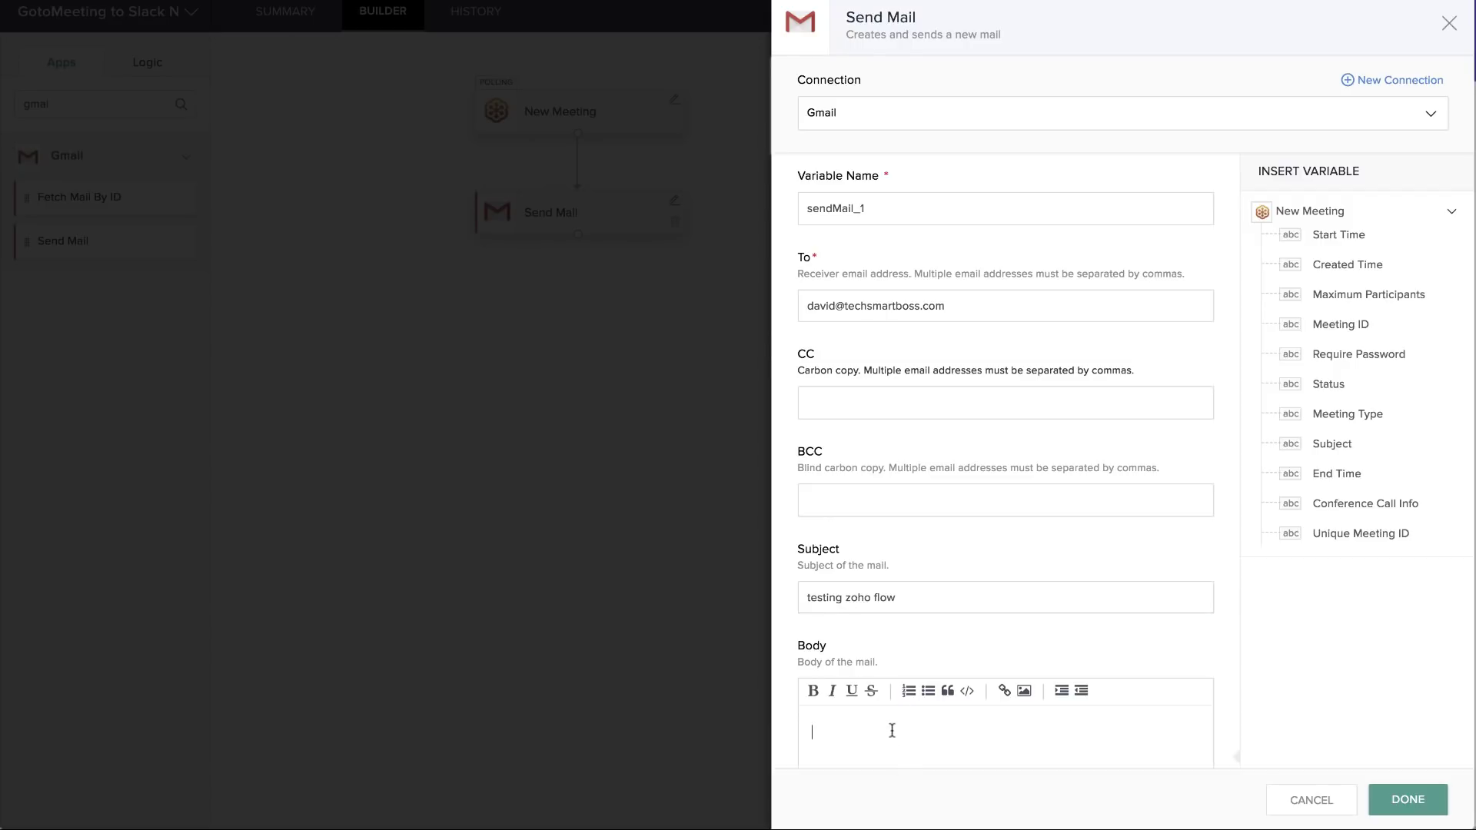
{"action": "left_click", "coordinate": [1356, 504]}
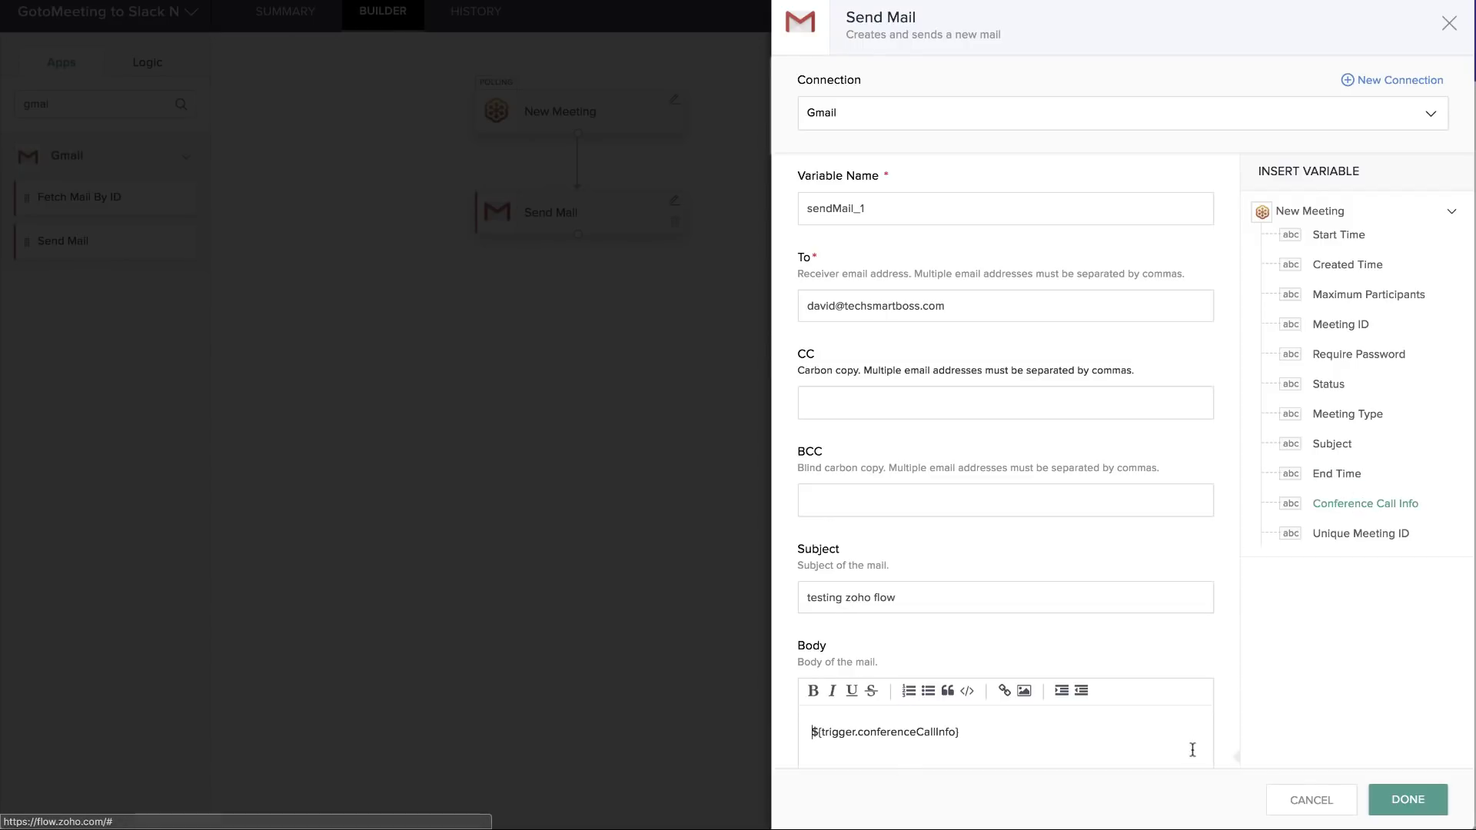
{"action": "left_click", "coordinate": [1408, 799]}
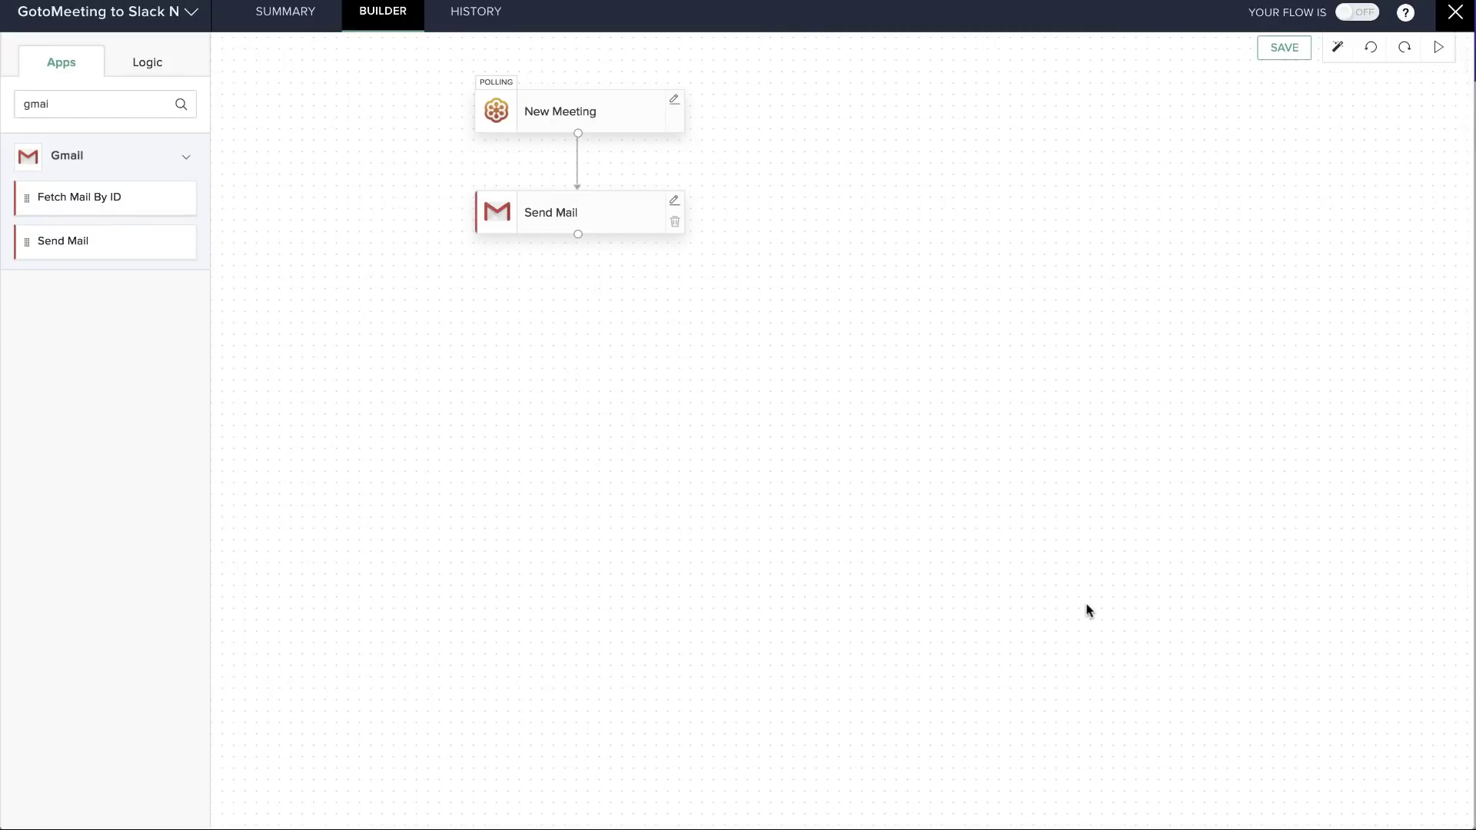
Save the flow, switch it on, view its summary, and bring the browser forward.
{"action": "left_click", "coordinate": [1284, 48]}
{"action": "left_click", "coordinate": [1358, 13]}
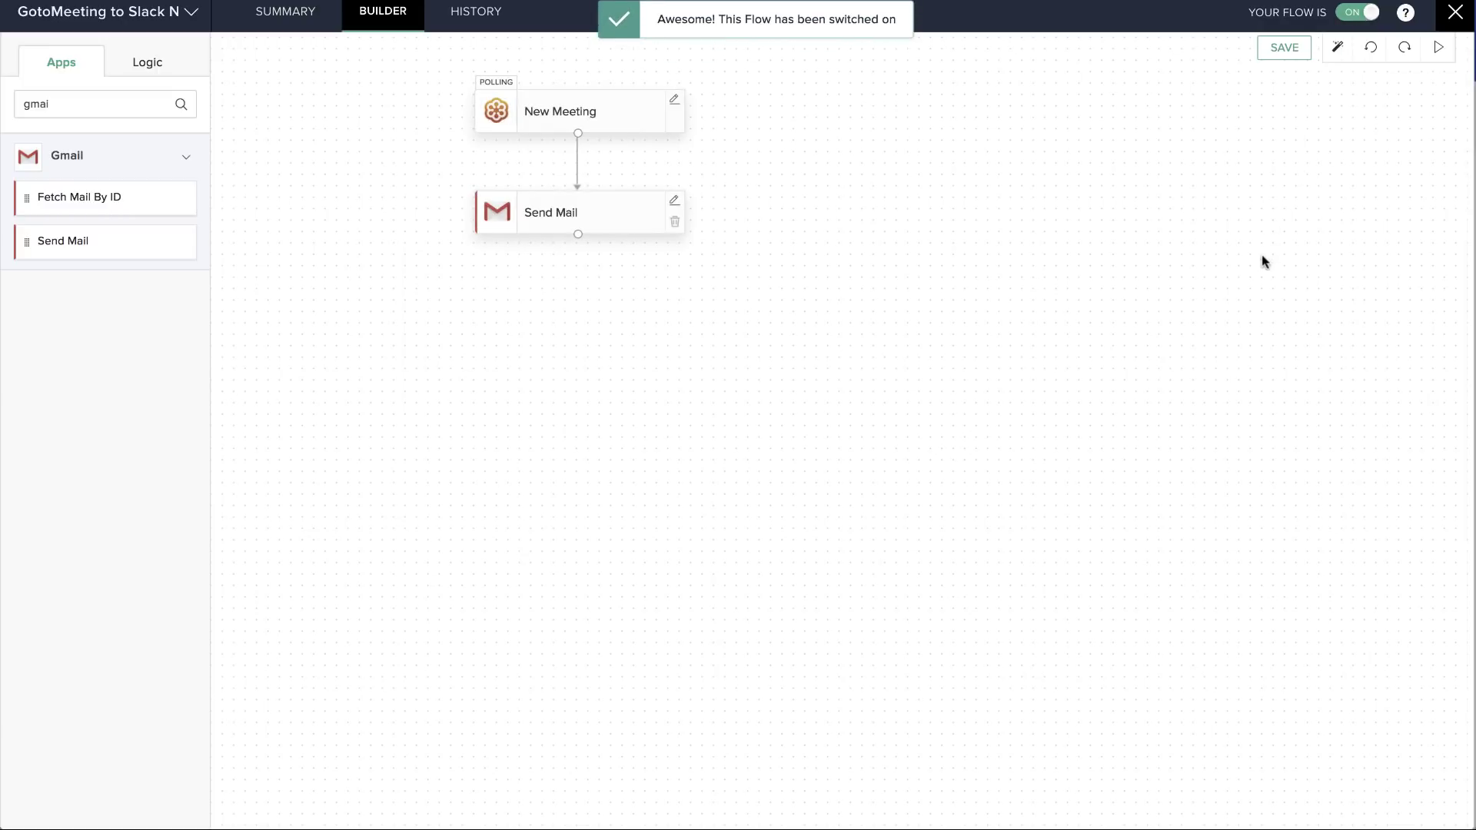
{"action": "left_click", "coordinate": [306, 20]}
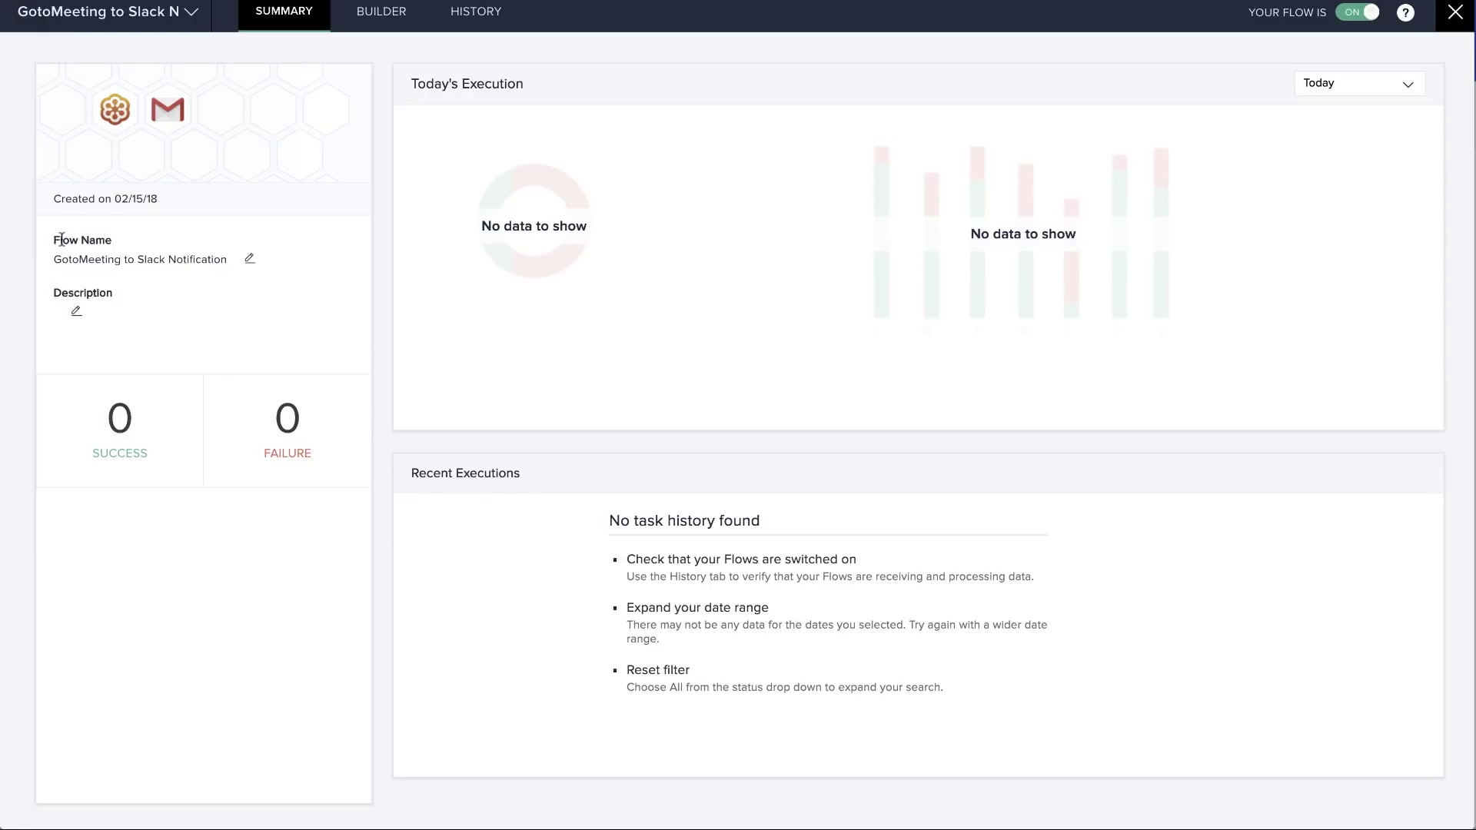
{"action": "mouse_move", "coordinate": [3, 243]}
{"action": "left_click", "coordinate": [14, 164]}
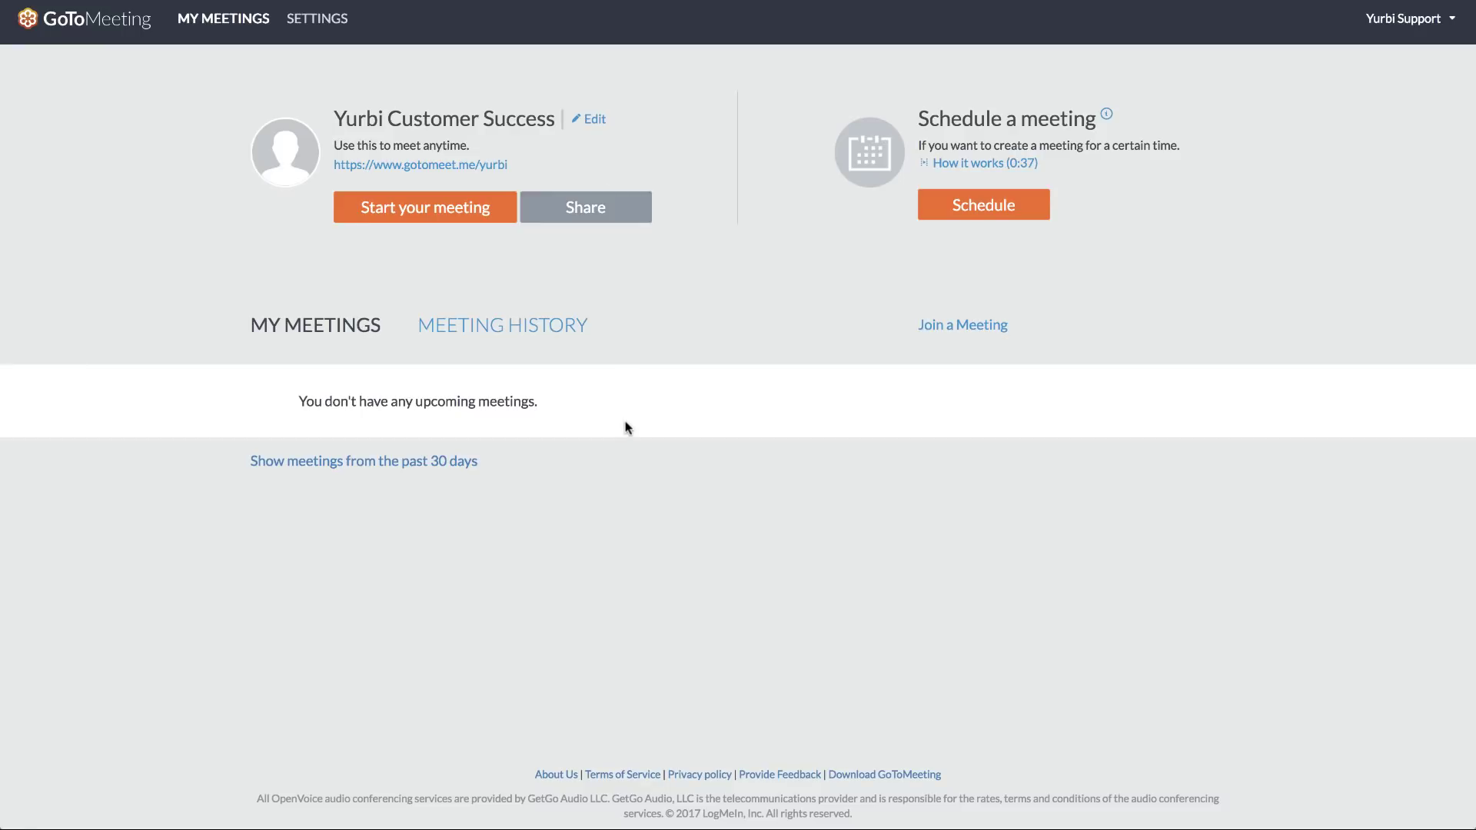
Schedule 'My Zoho Flow Test' for Feb 15, 2018, 2:00–2:30 PM and save it.
{"action": "left_click", "coordinate": [984, 205]}
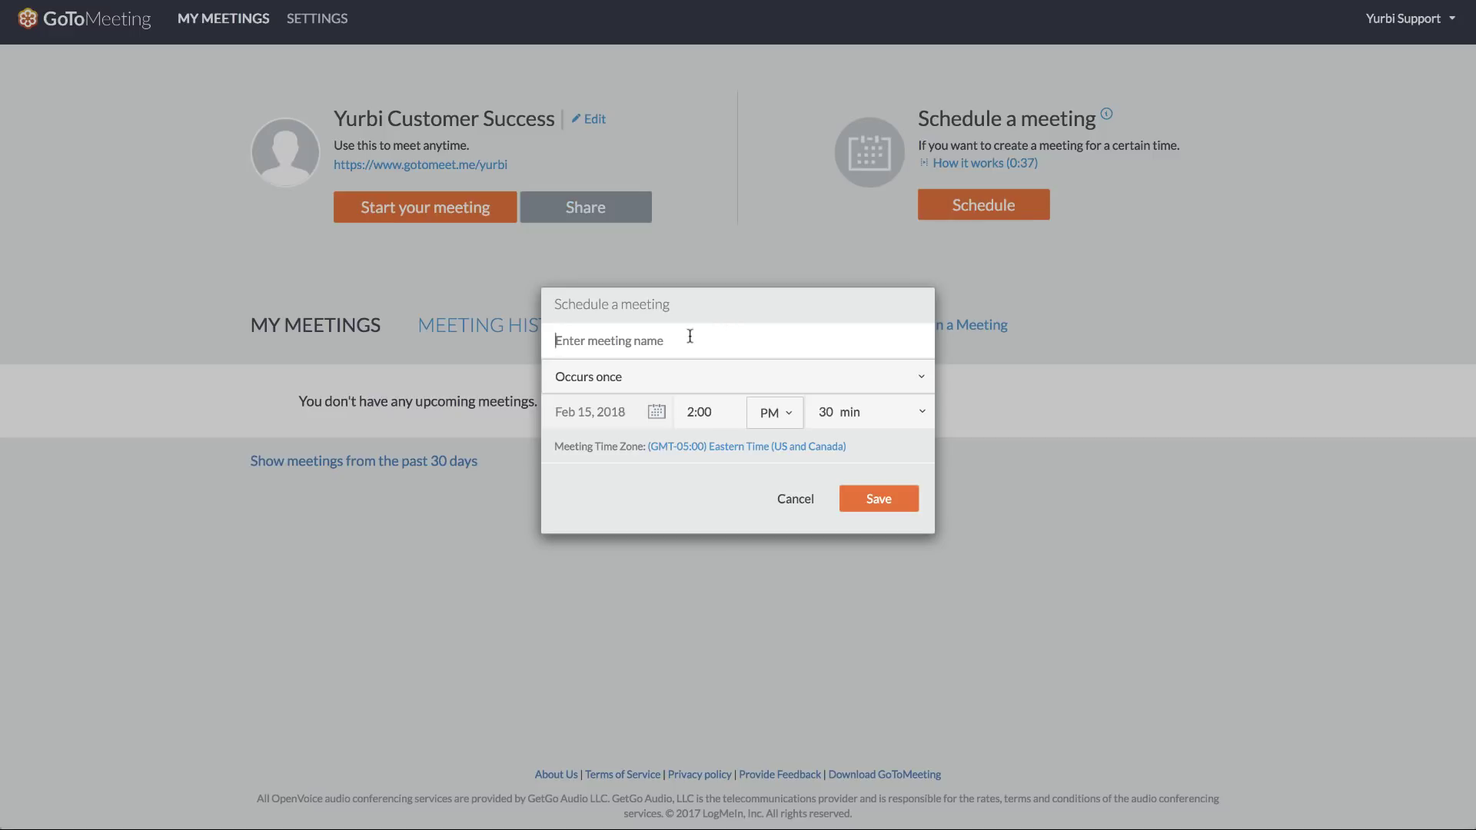
{"action": "type", "text": "My Zoho Flow Test"}
{"action": "left_click", "coordinate": [882, 501]}
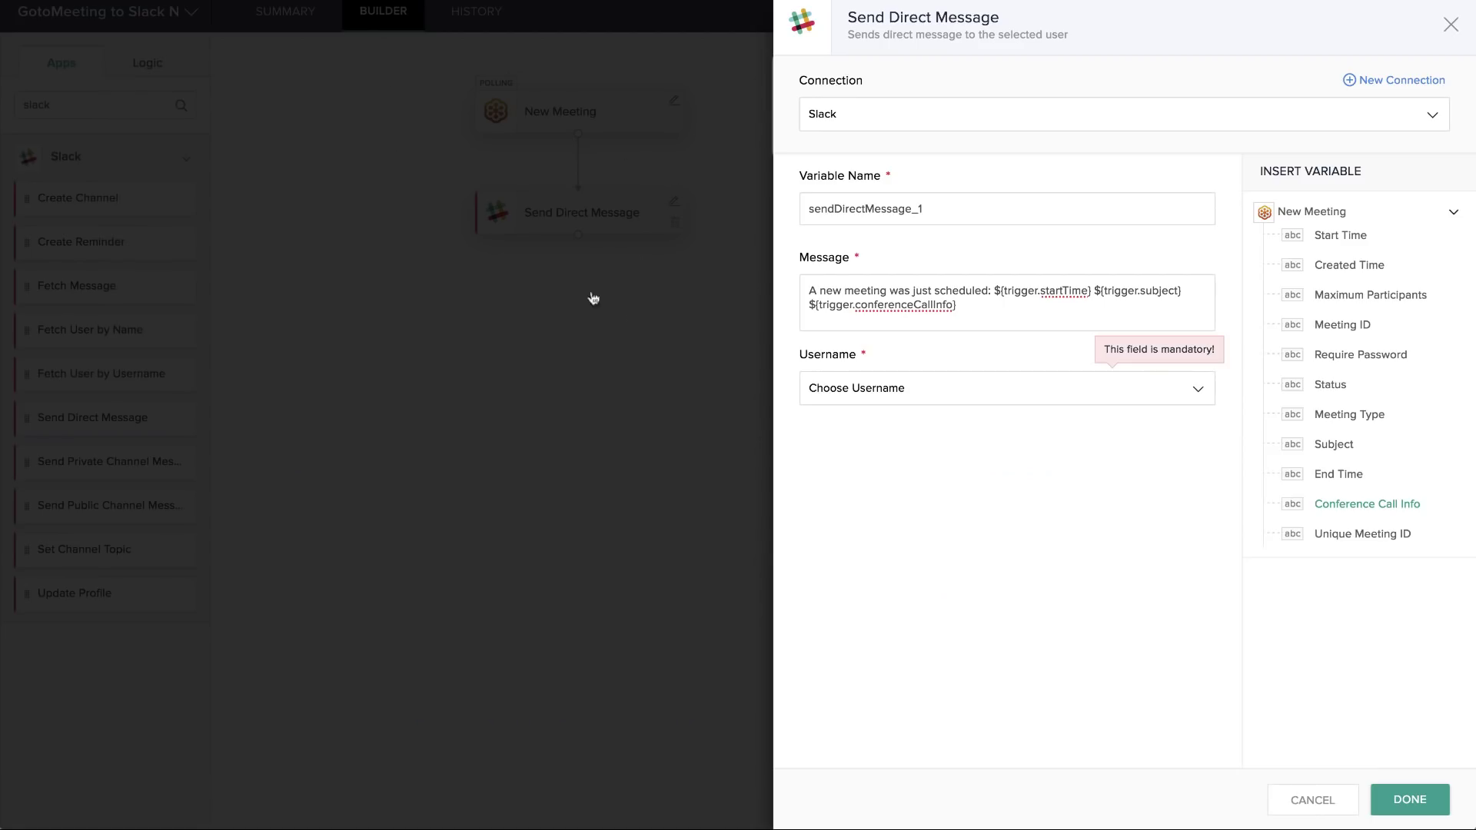
Discard the unfinished Slack direct message settings, then bring up the flow's summary and flow list.
{"action": "left_click", "coordinate": [1314, 799]}
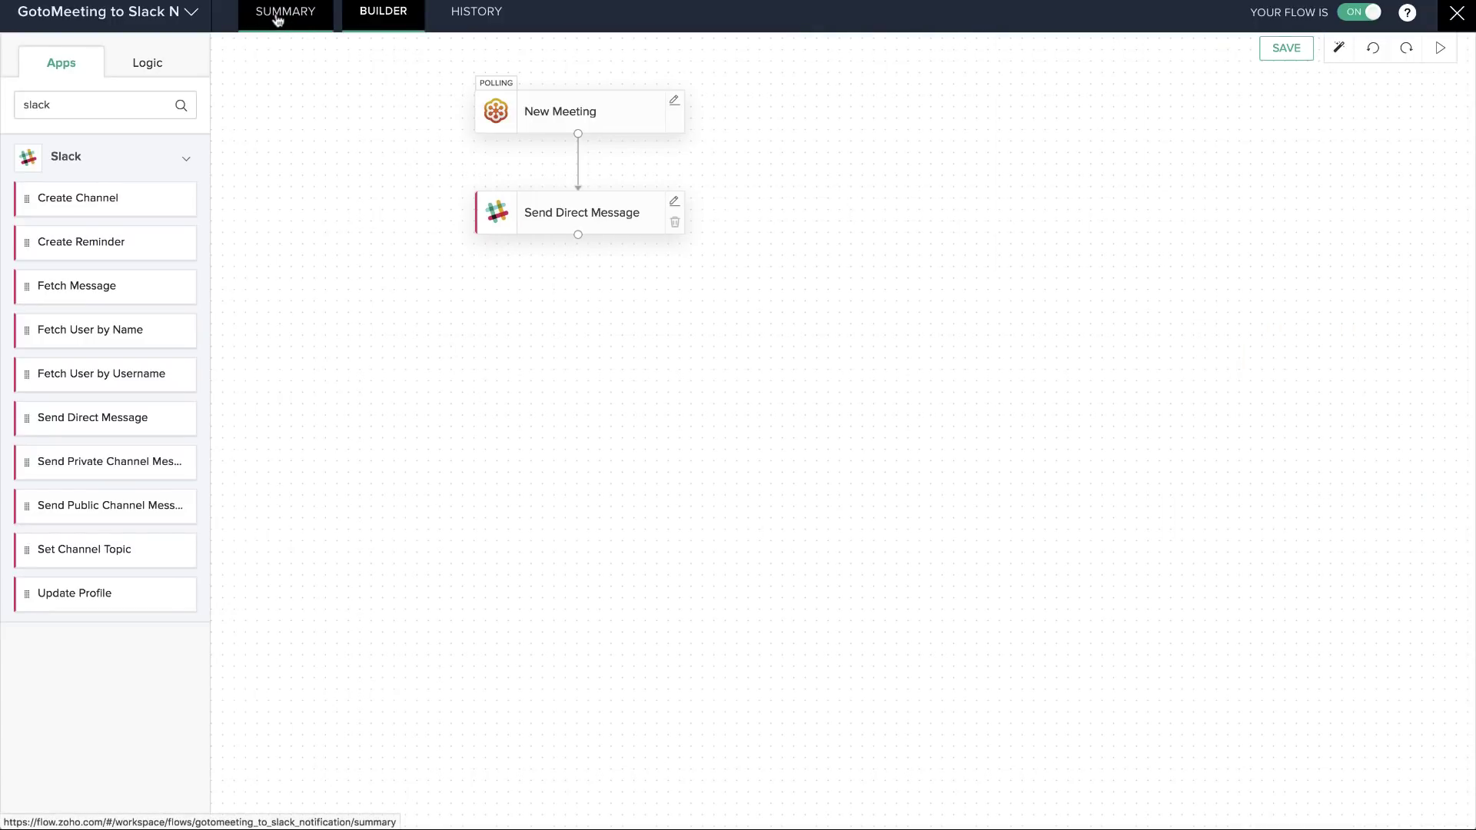
{"action": "left_click", "coordinate": [278, 19]}
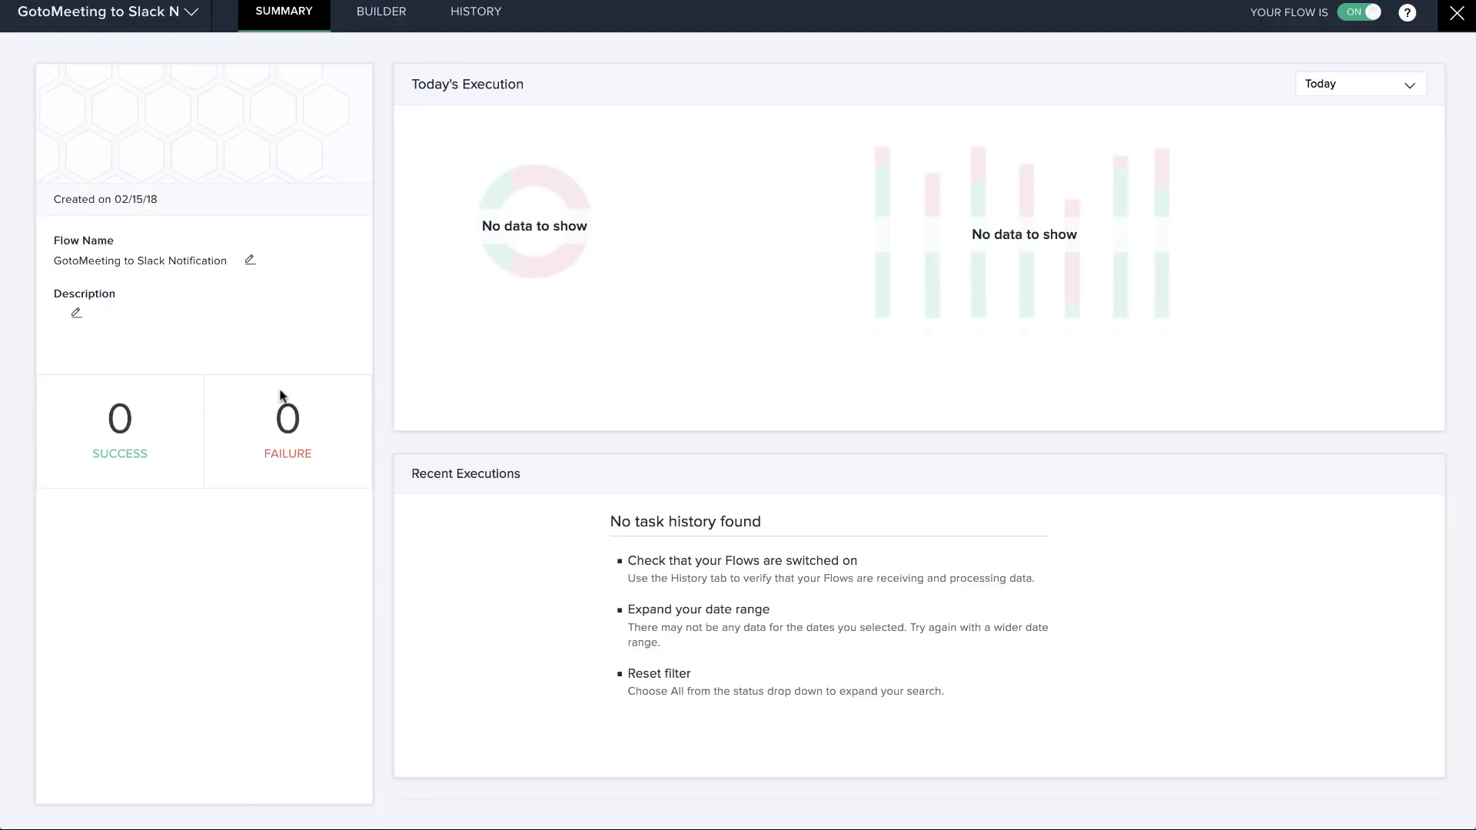
{"action": "left_click", "coordinate": [173, 14]}
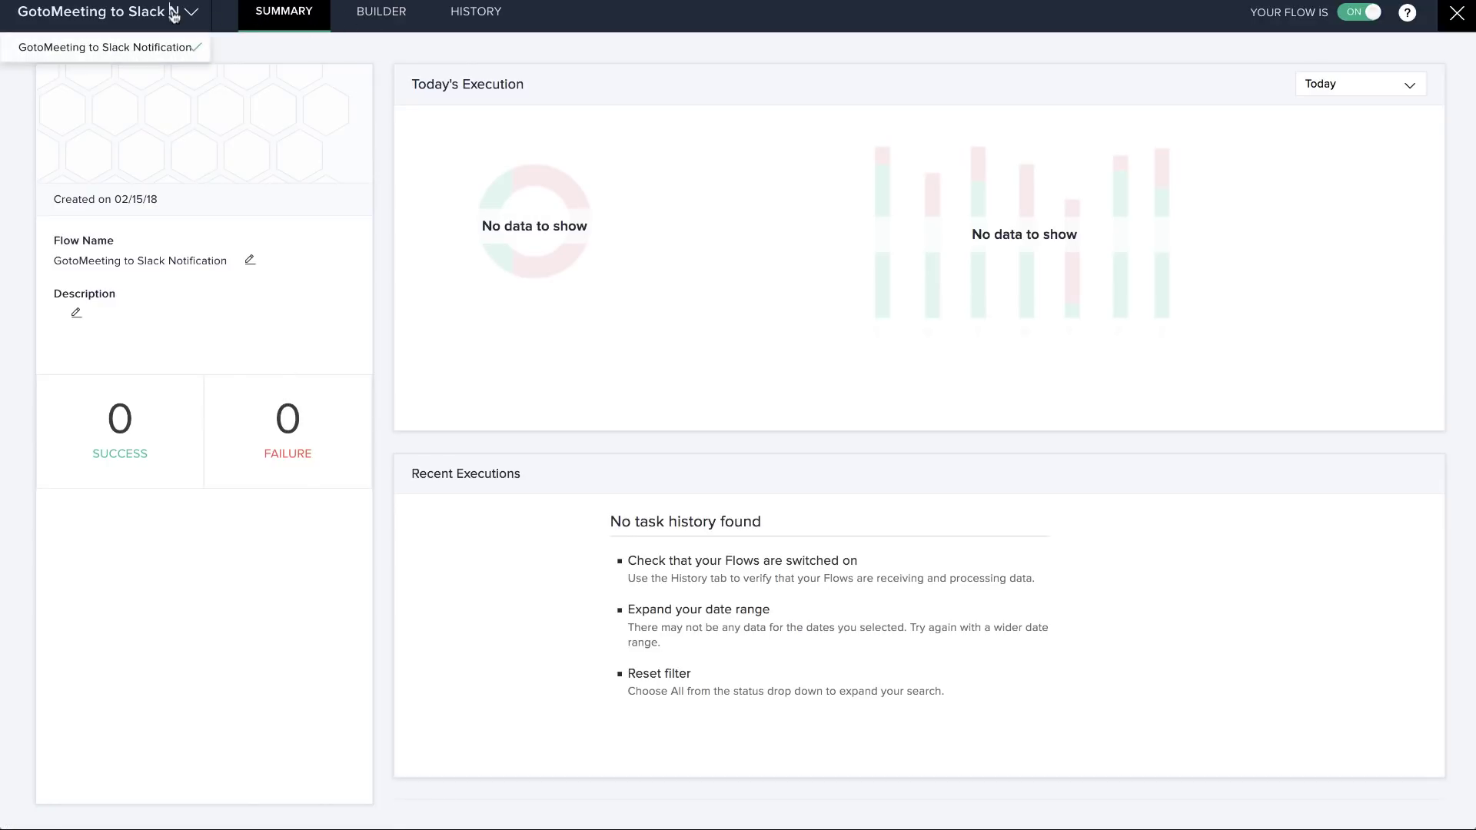
Check the flow's task history, then review the summary's Connections section.
{"action": "left_click", "coordinate": [471, 20]}
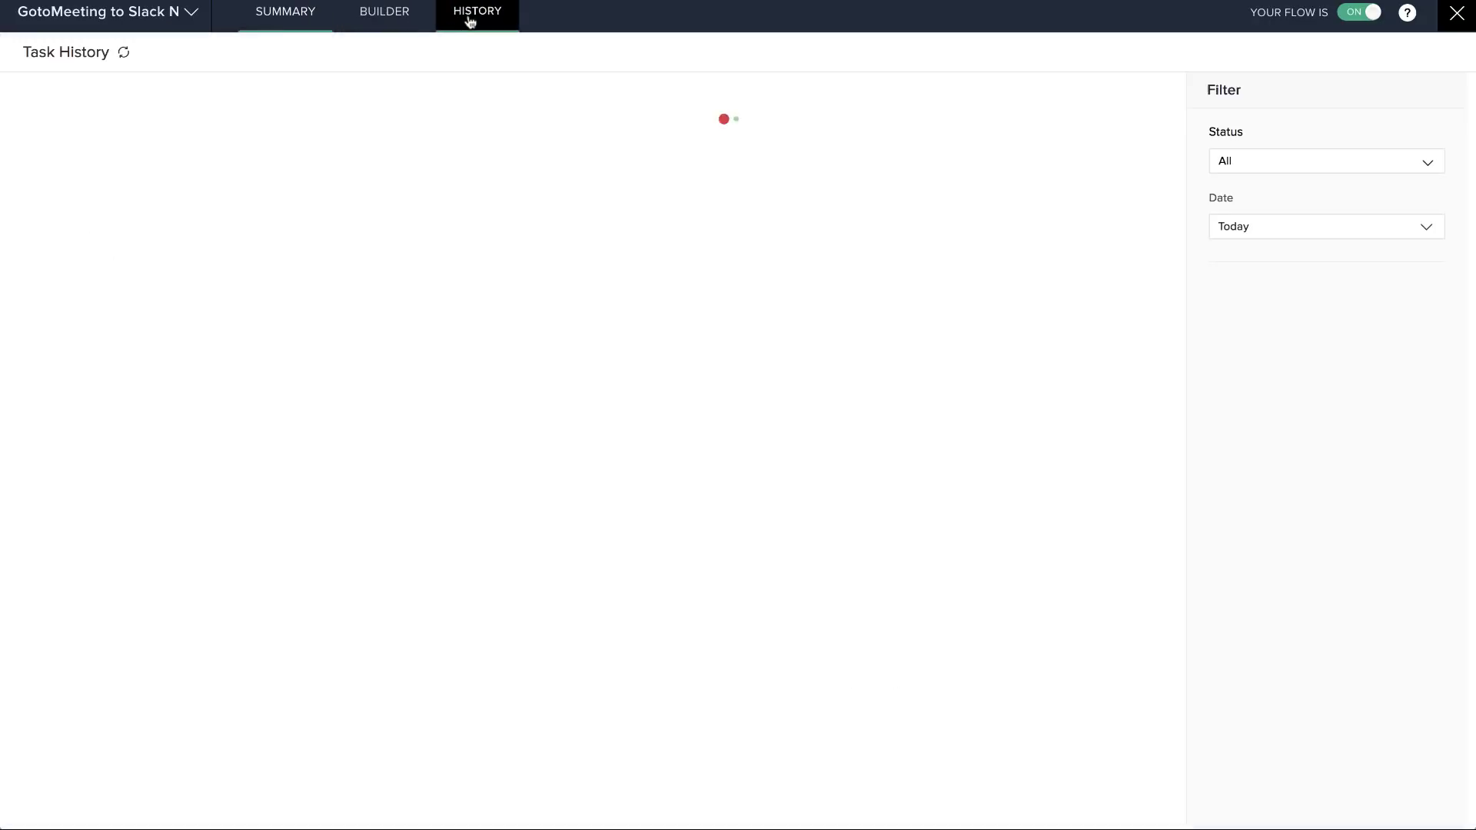
{"action": "left_click", "coordinate": [280, 22]}
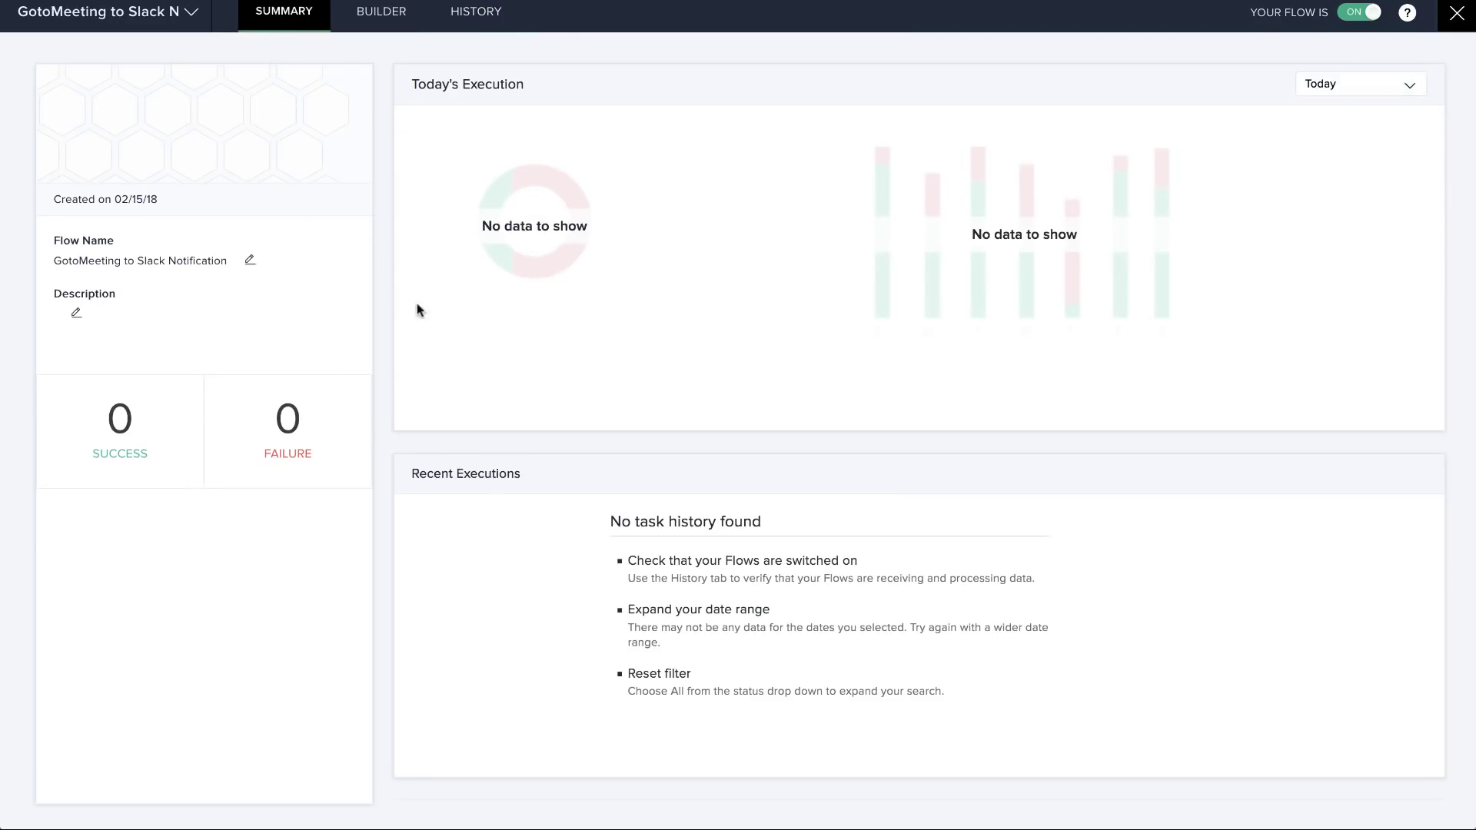
{"action": "scroll", "coordinate": [438, 389], "scroll_direction": "down", "scroll_amount": 5}
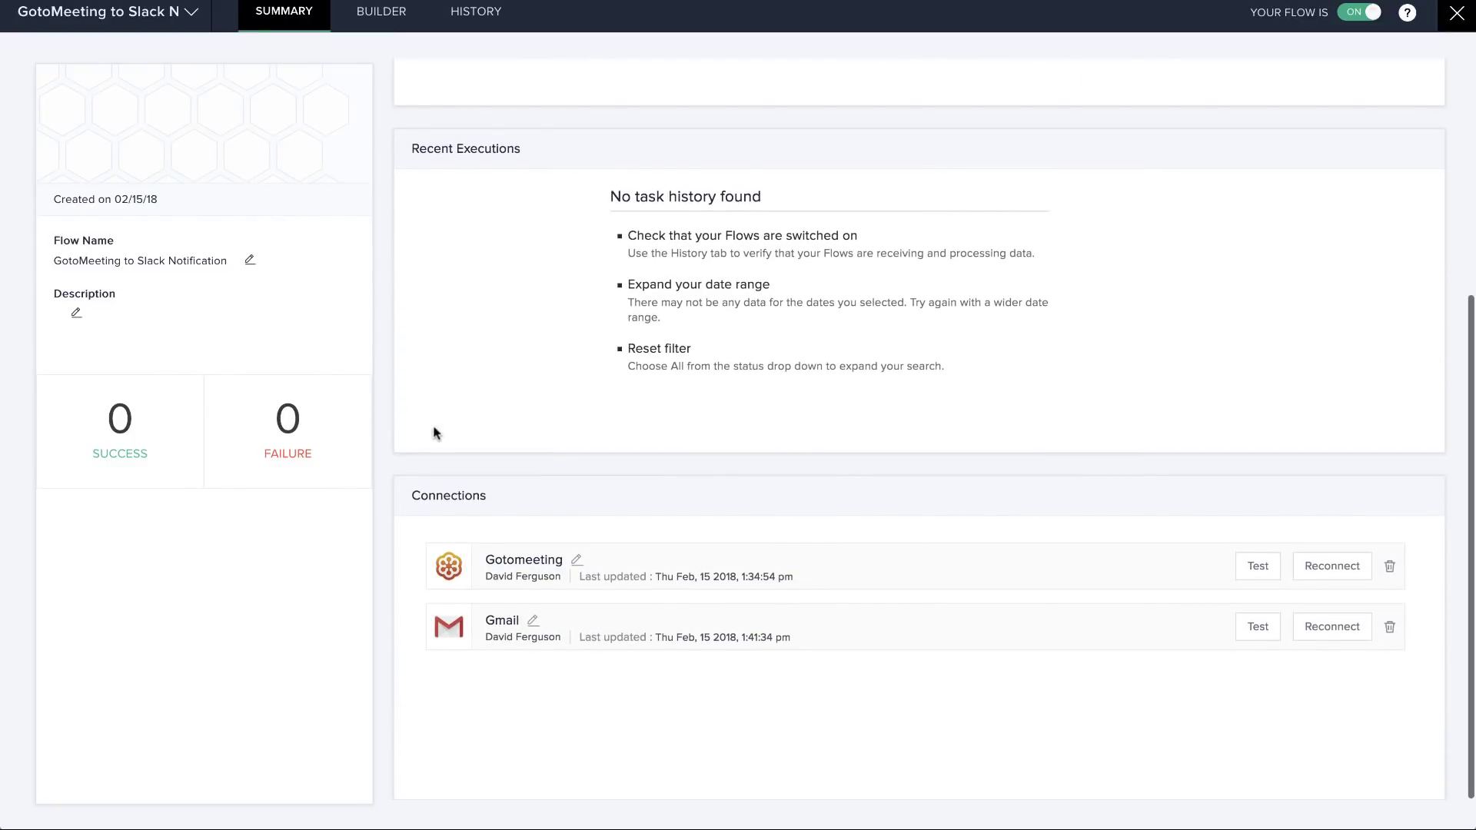
{"action": "scroll", "coordinate": [428, 468], "scroll_direction": "up", "scroll_amount": 5}
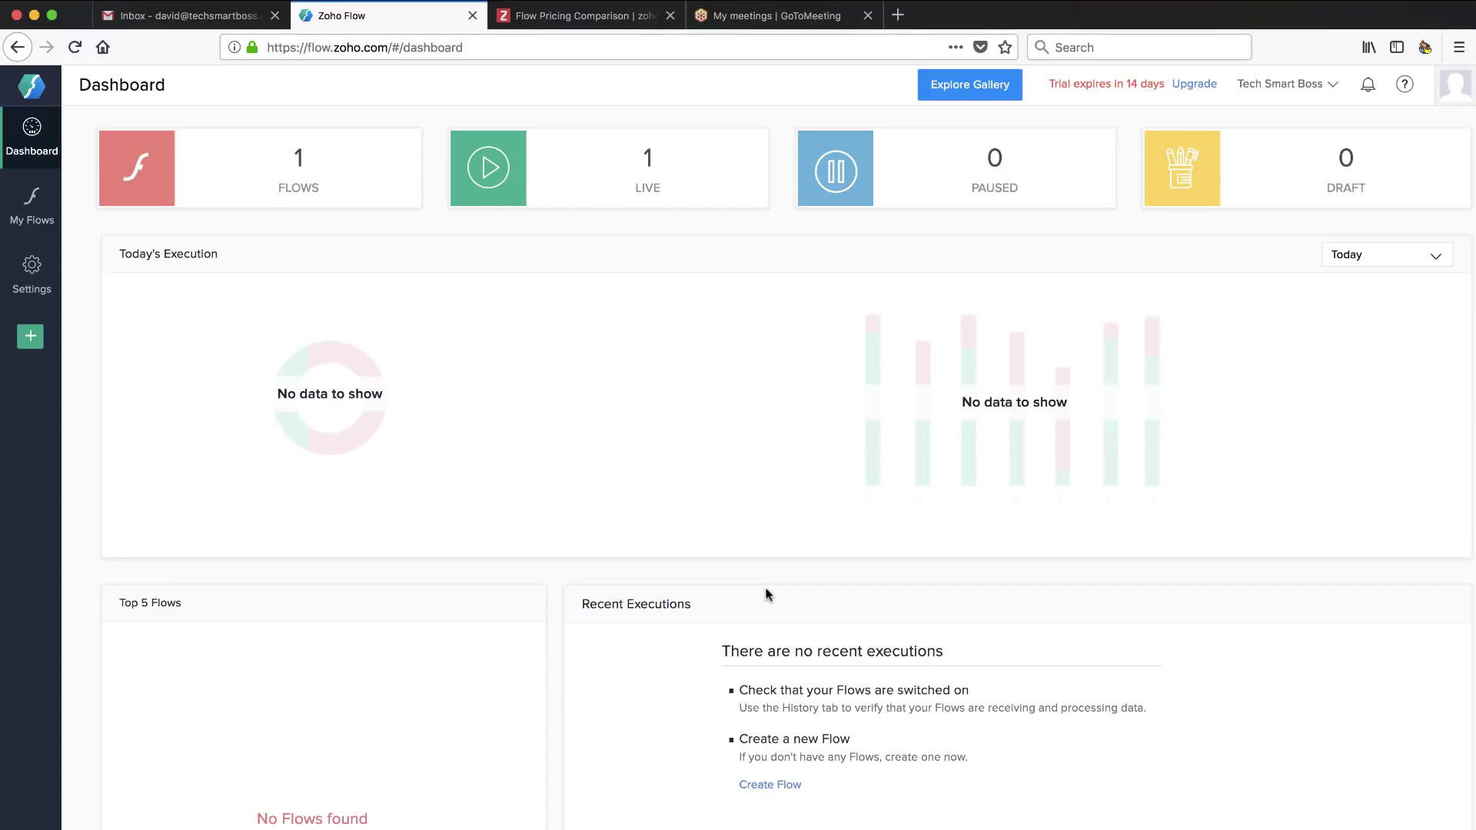
Compare Zoho Flow pricing plans, then view the 'My Zoho Flow Test' meetings in GoToMeeting.
{"action": "left_click", "coordinate": [575, 21]}
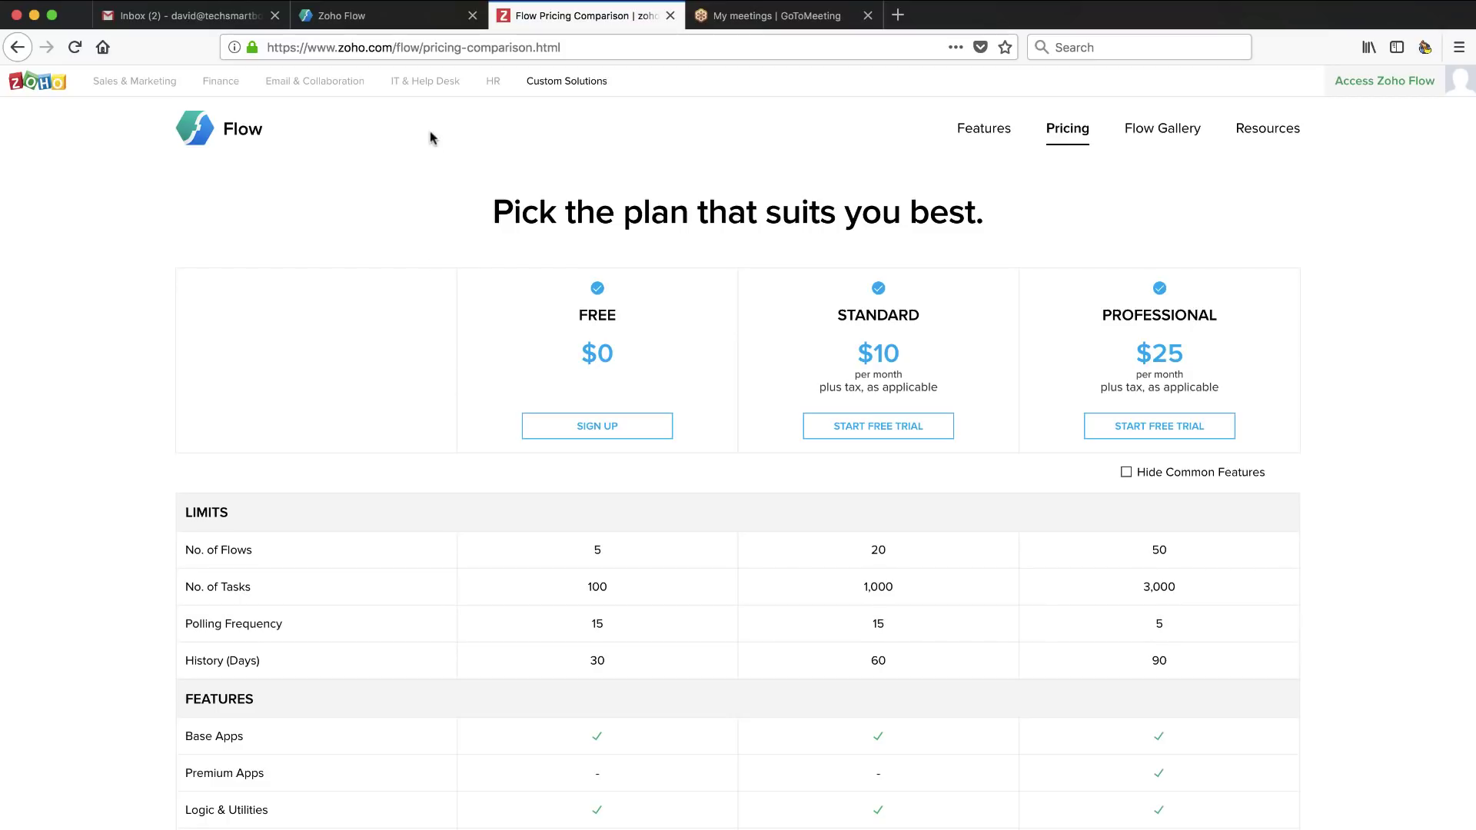
{"action": "left_click", "coordinate": [378, 22]}
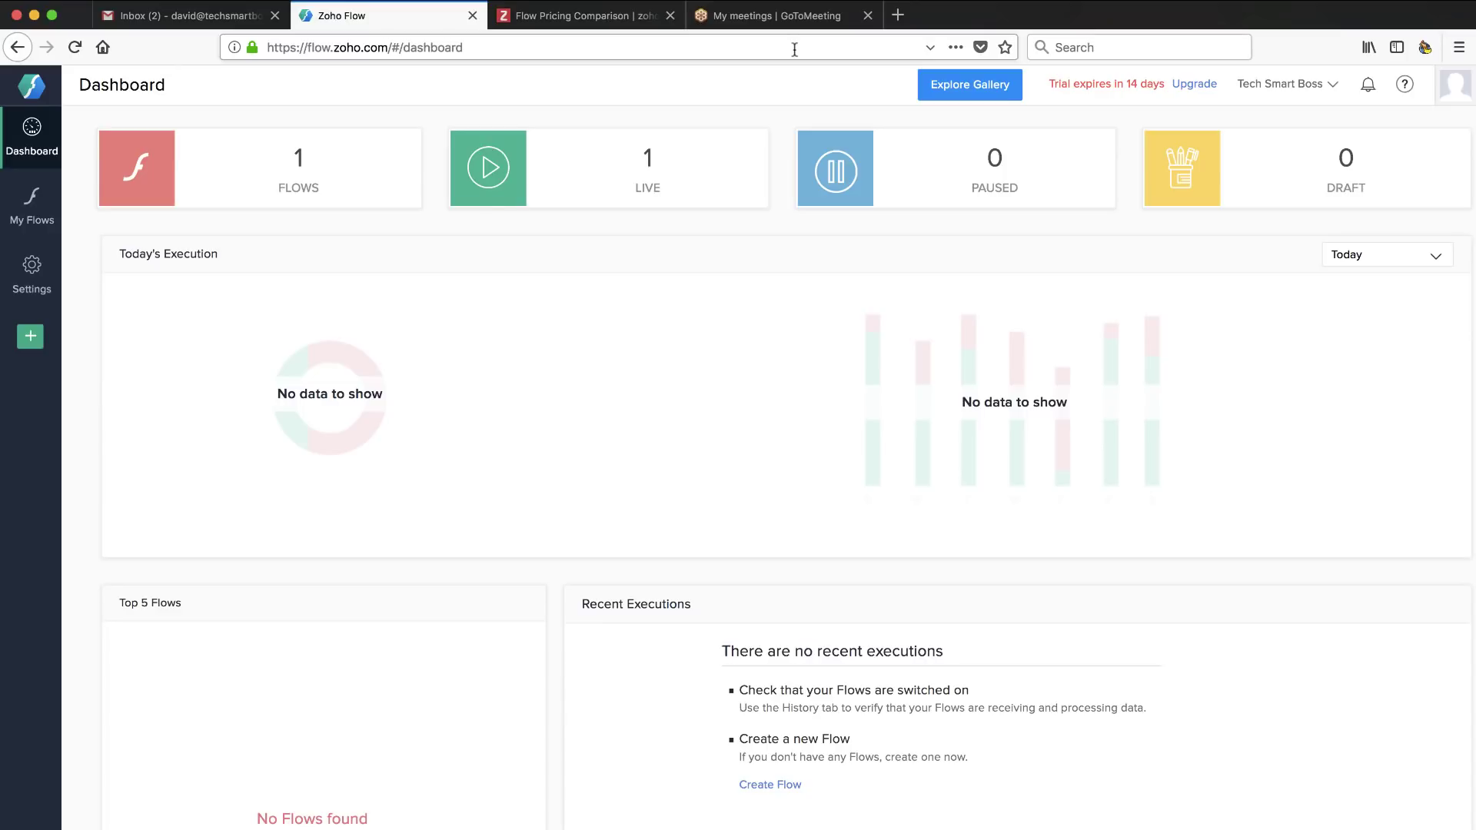
{"action": "left_click", "coordinate": [776, 17]}
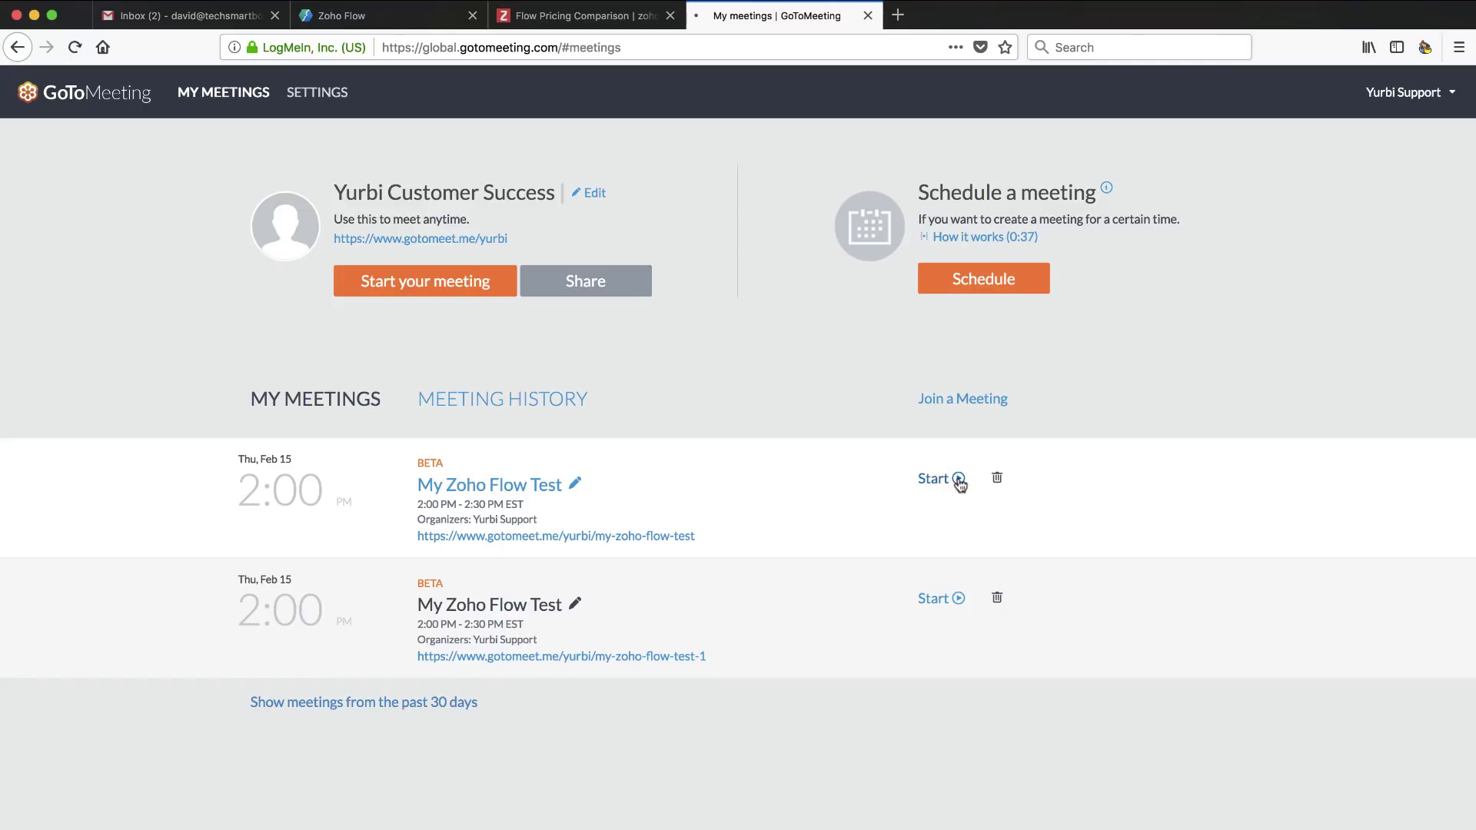
Start and join the 'My Zoho Flow Test' meeting in the GoToMeeting app, then return to Zoho Flow.
{"action": "left_click", "coordinate": [958, 480]}
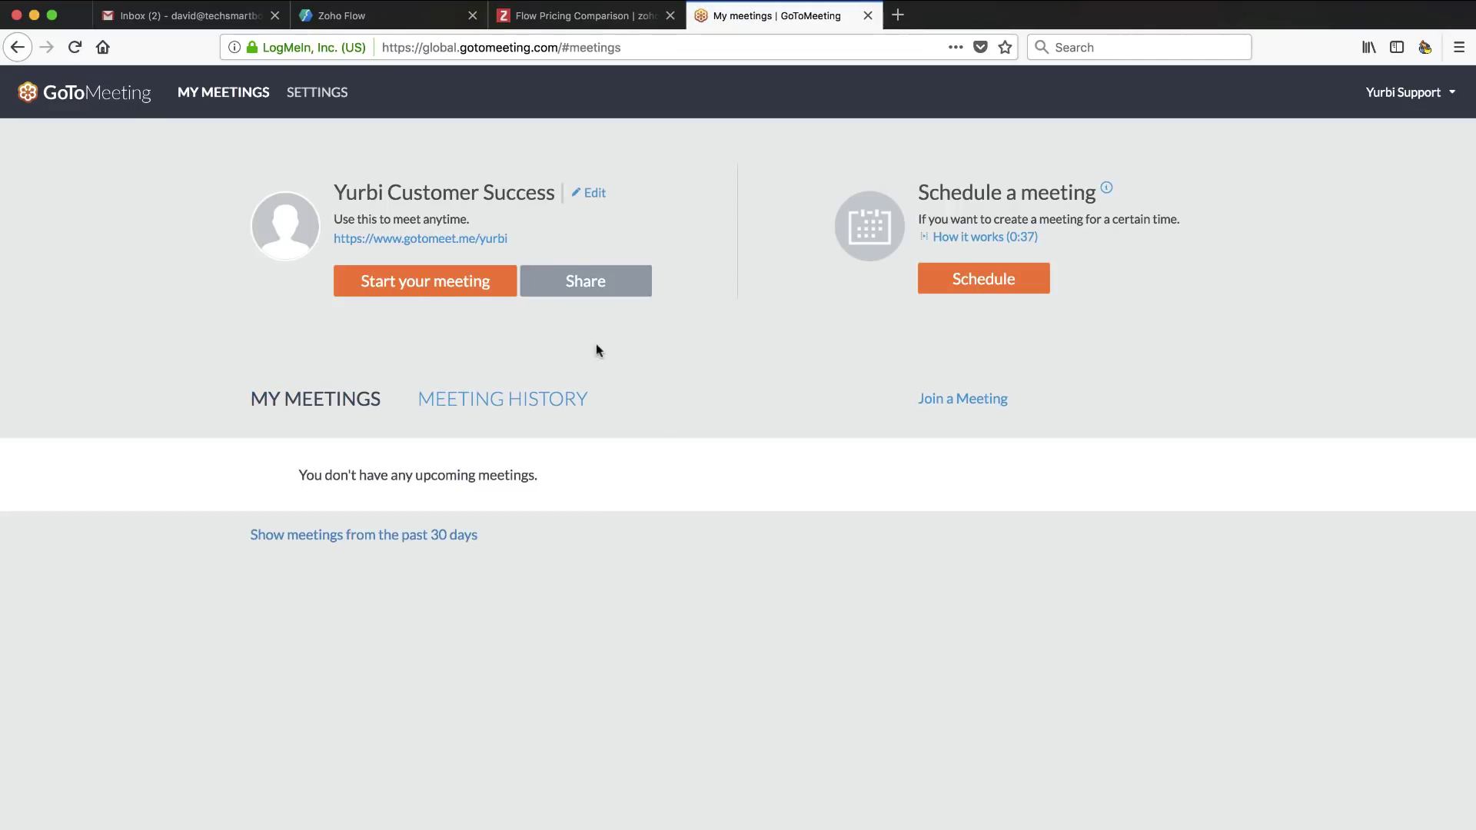
{"action": "left_click", "coordinate": [432, 300]}
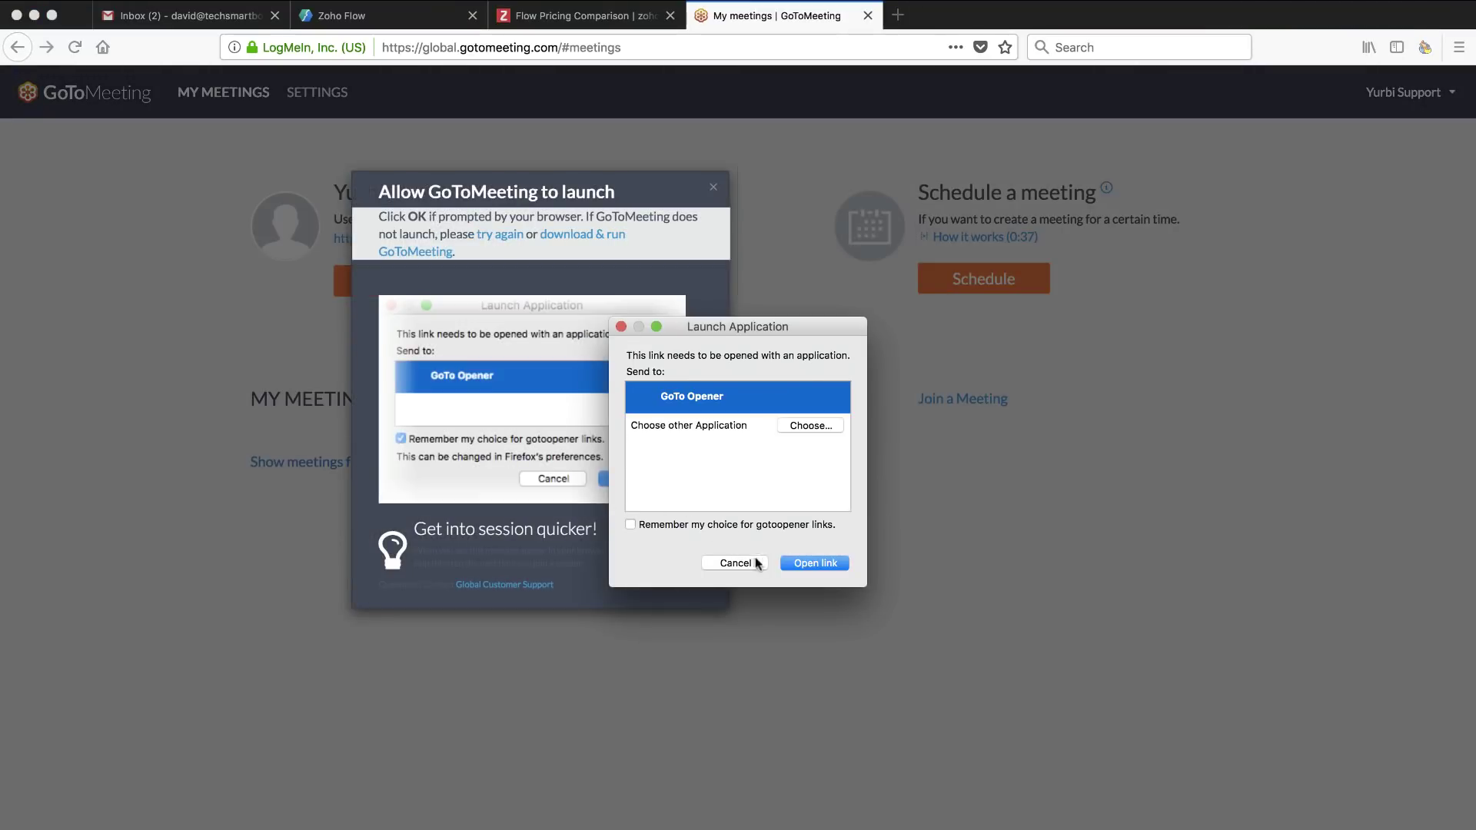
{"action": "left_click", "coordinate": [810, 563]}
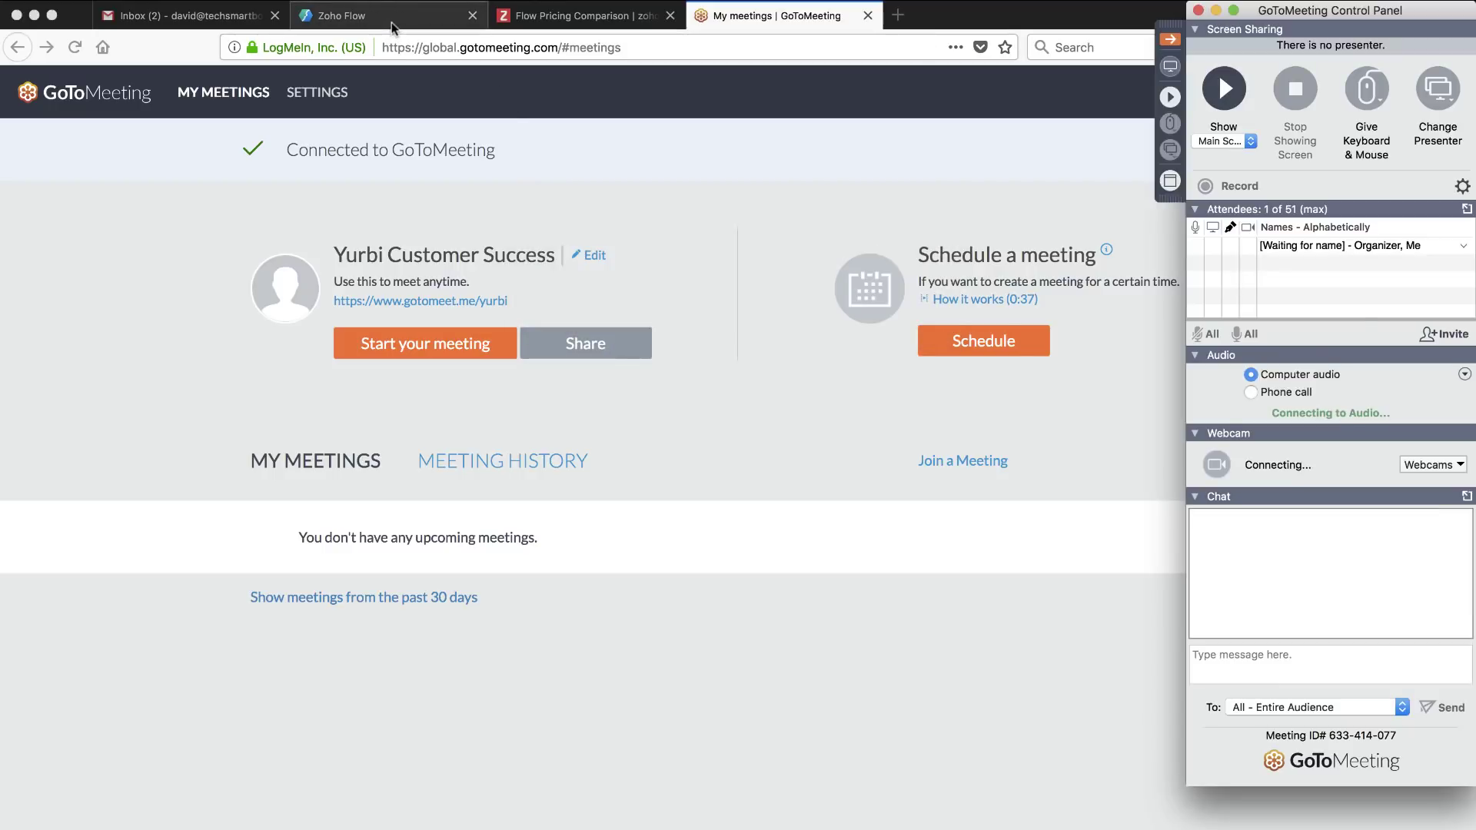
{"action": "left_click", "coordinate": [394, 21]}
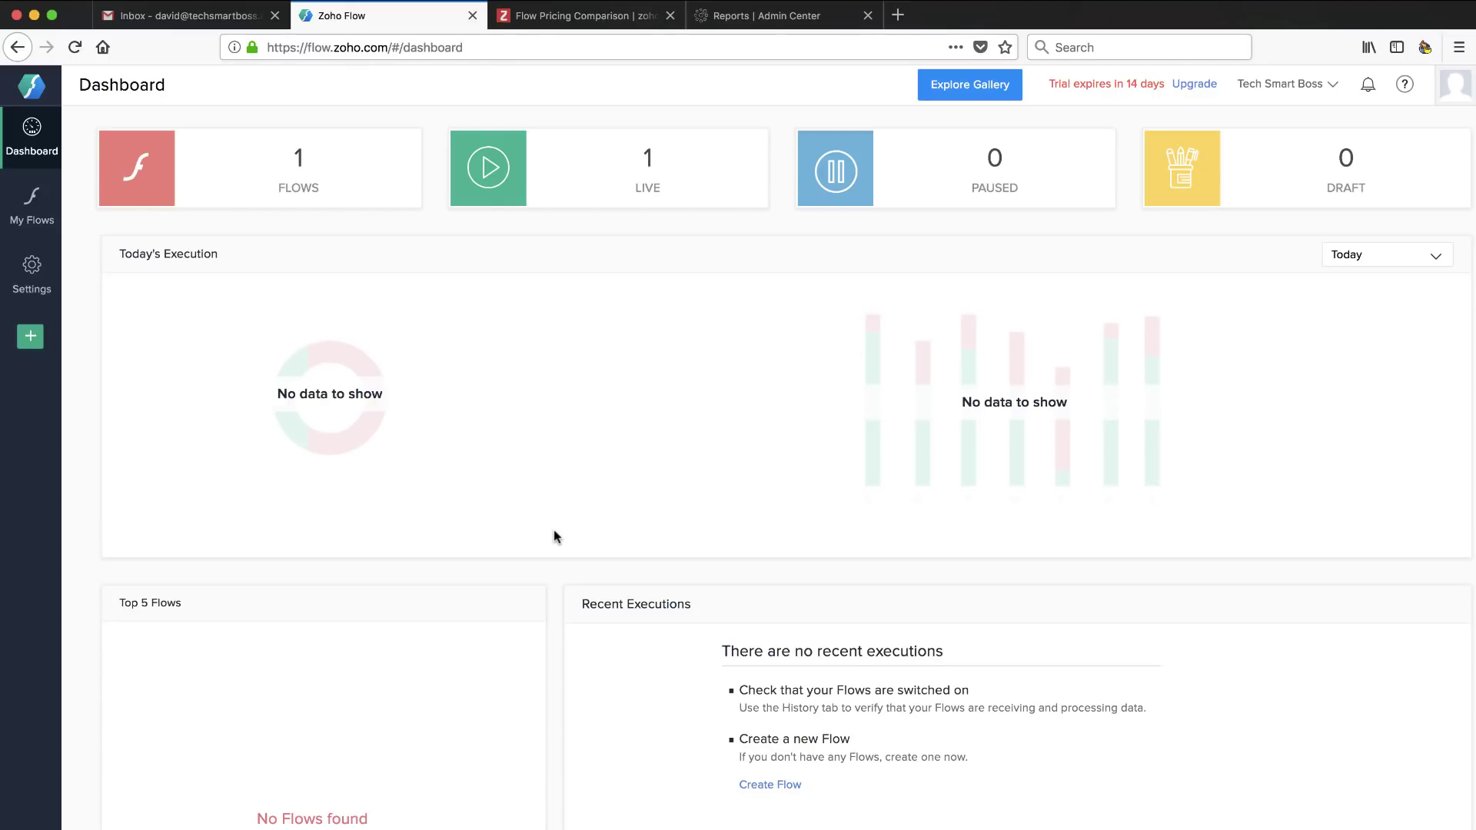
Open the GotoMeeting to Slack Notification flow from My Flows and view its task history.
{"action": "left_click", "coordinate": [31, 205]}
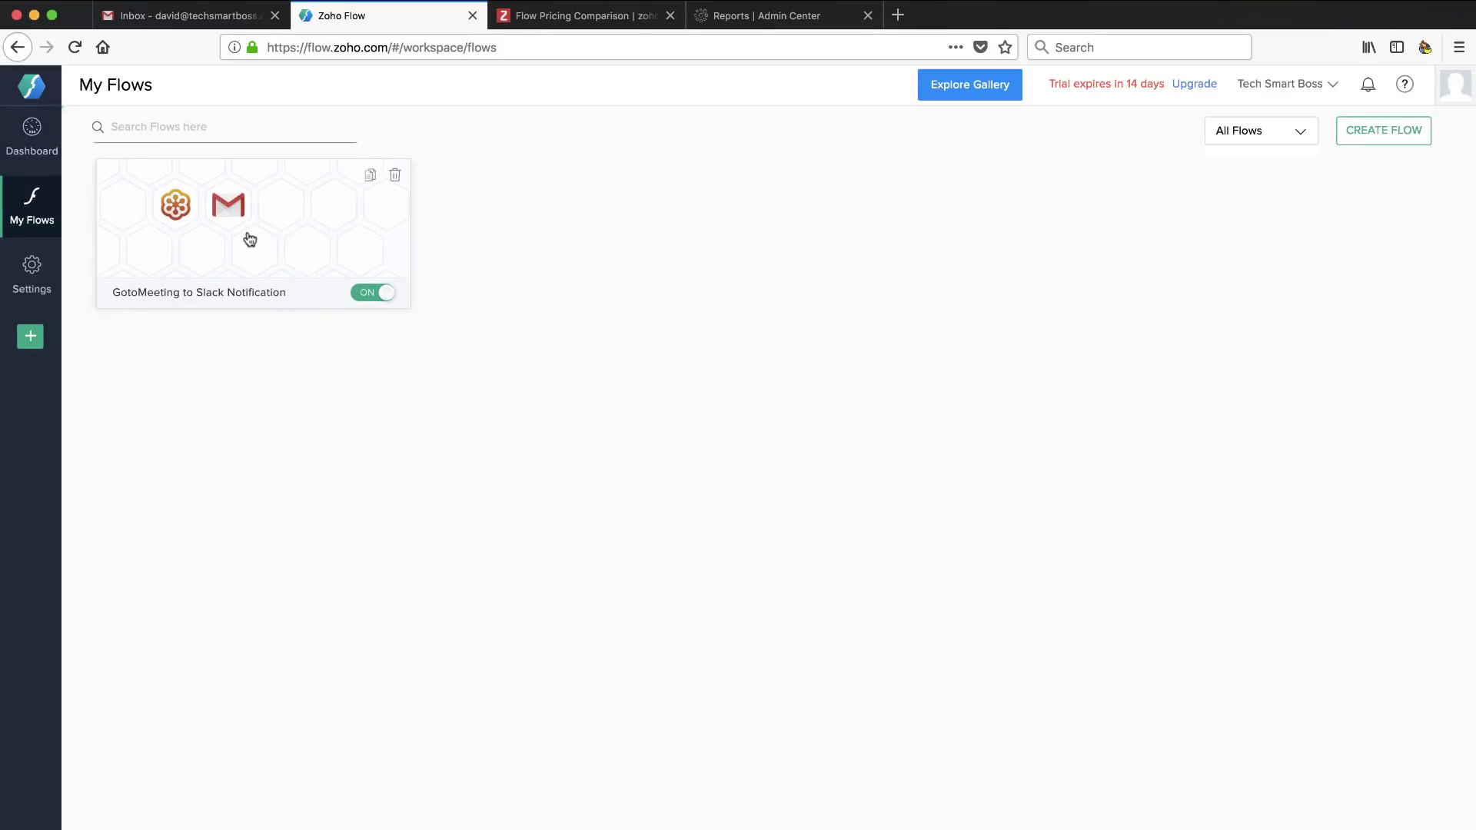
{"action": "left_click", "coordinate": [250, 239]}
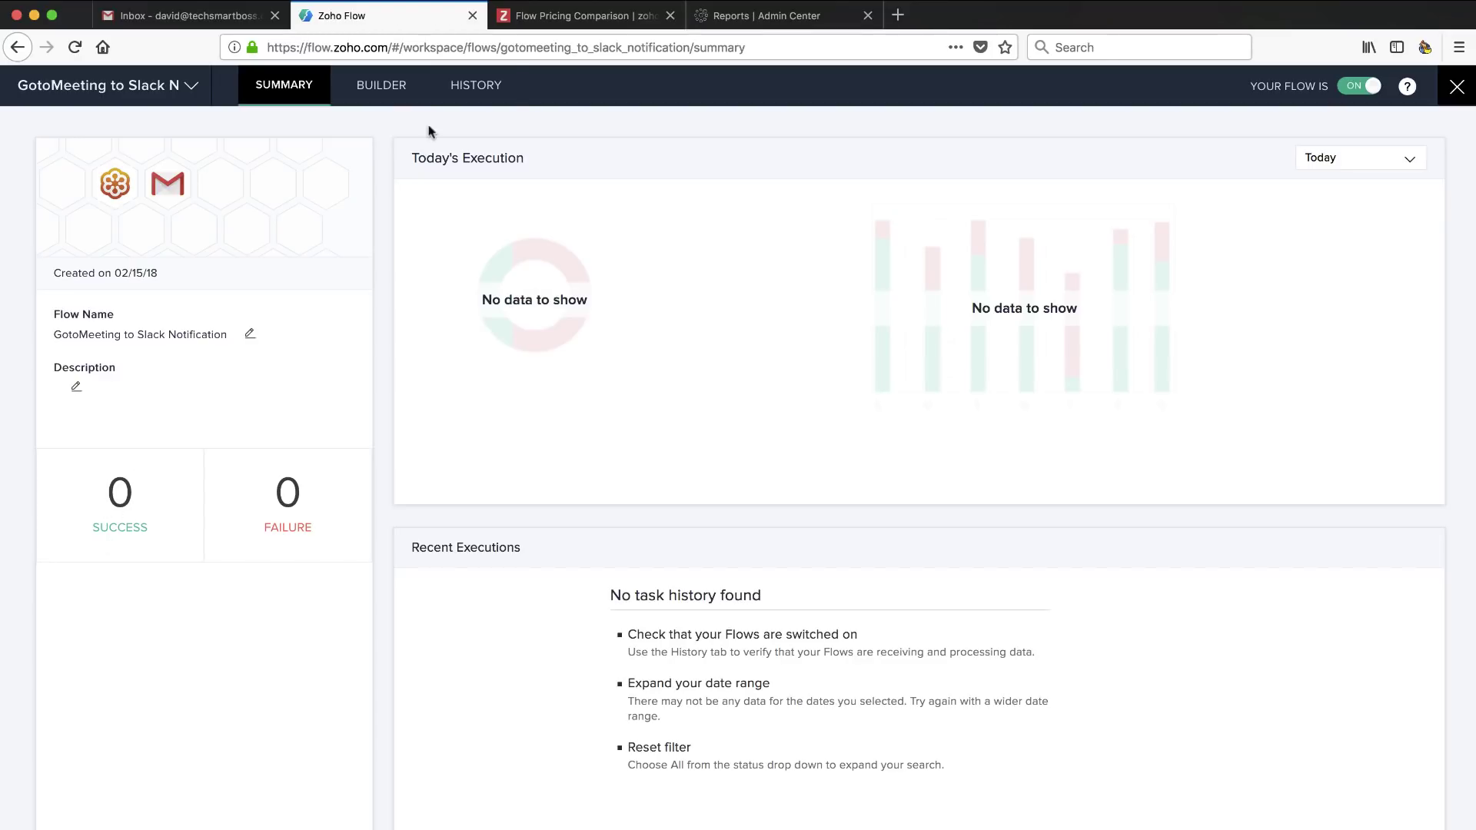
{"action": "left_click", "coordinate": [477, 86]}
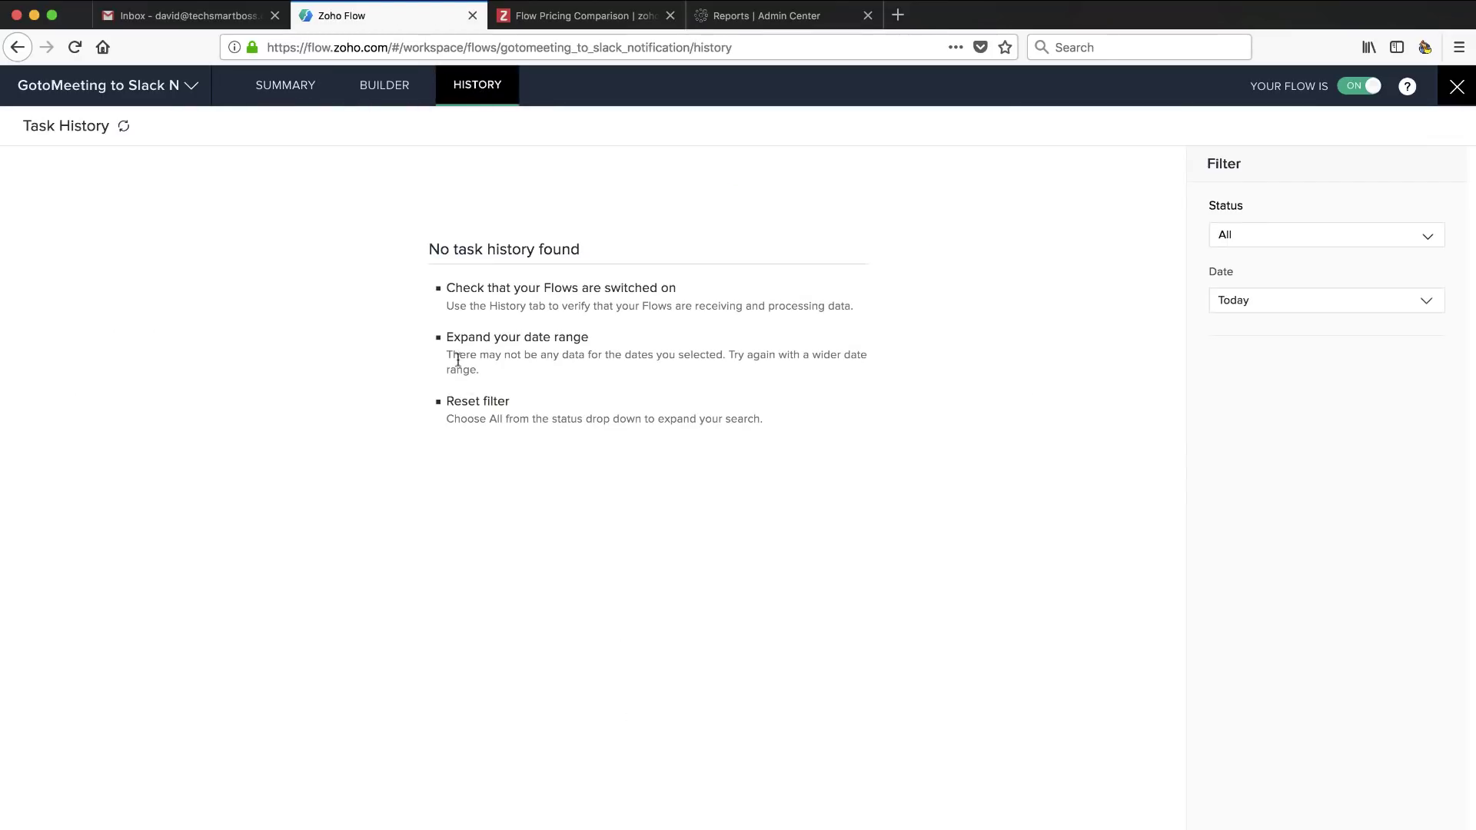
{"action": "left_click", "coordinate": [384, 87]}
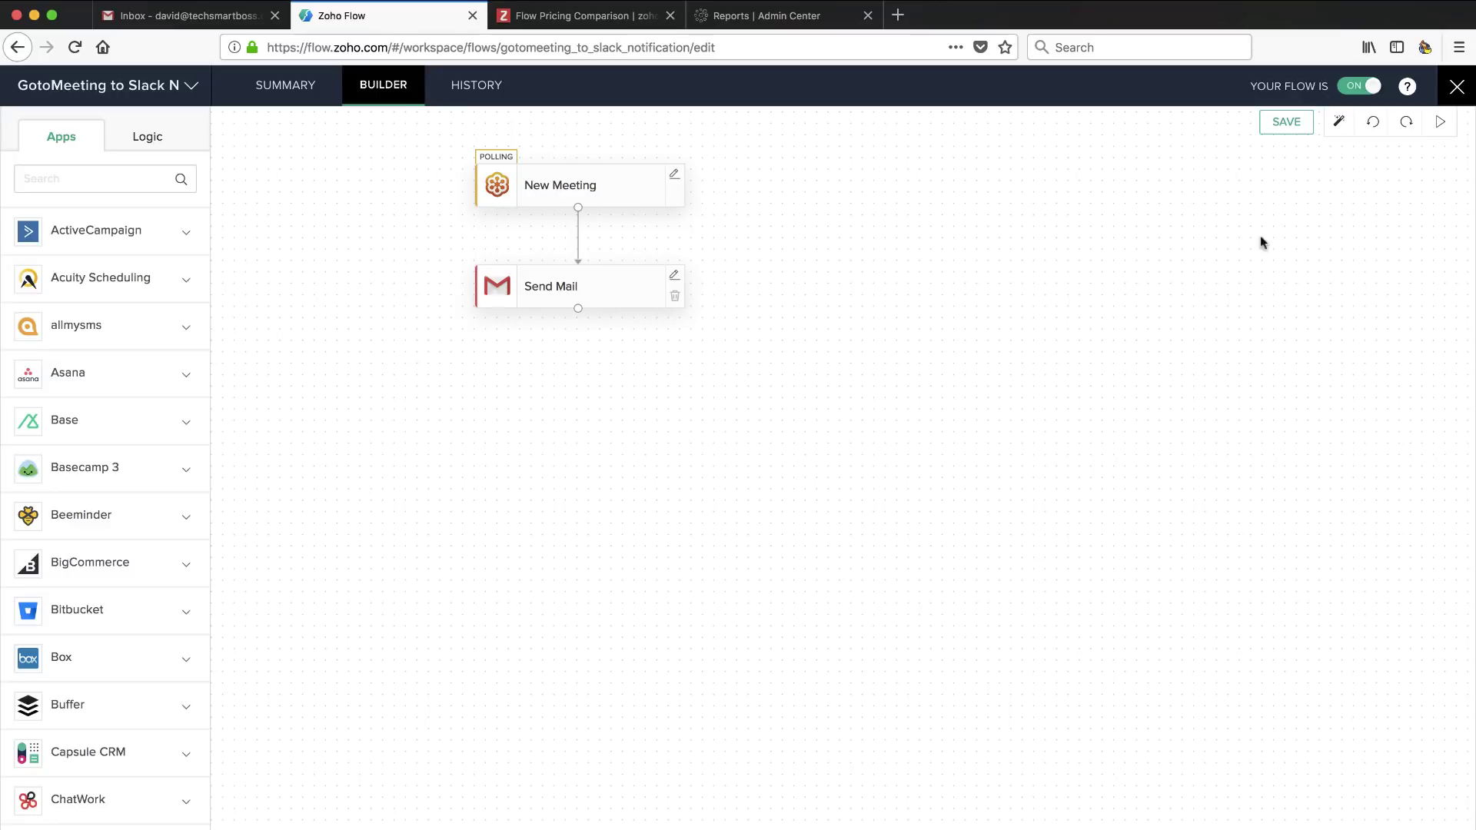
Test & Debug the flow, which finds no new GoToMeeting data, then exit the builder.
{"action": "left_click", "coordinate": [1442, 125]}
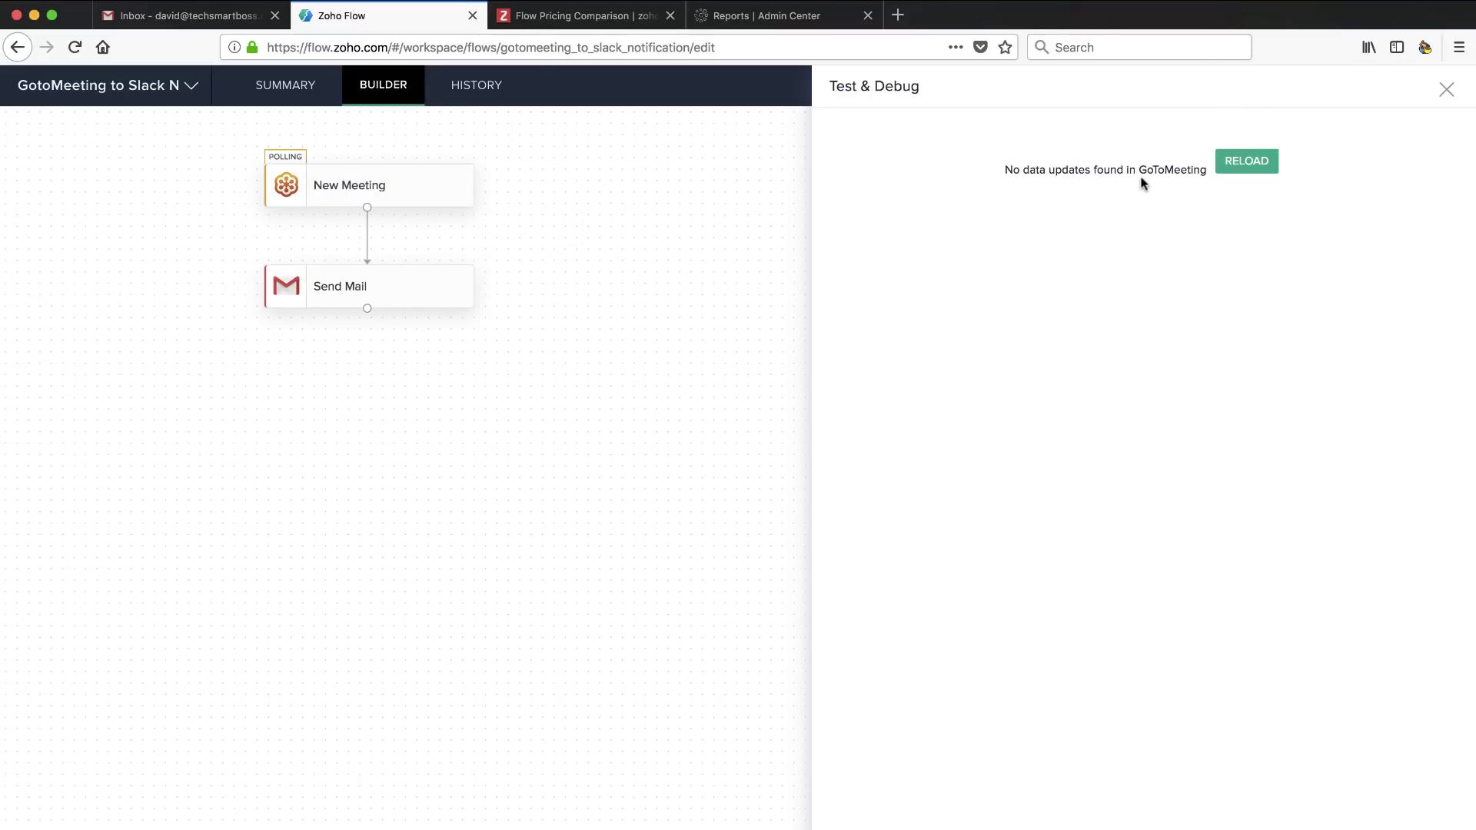
{"action": "left_click", "coordinate": [1265, 164]}
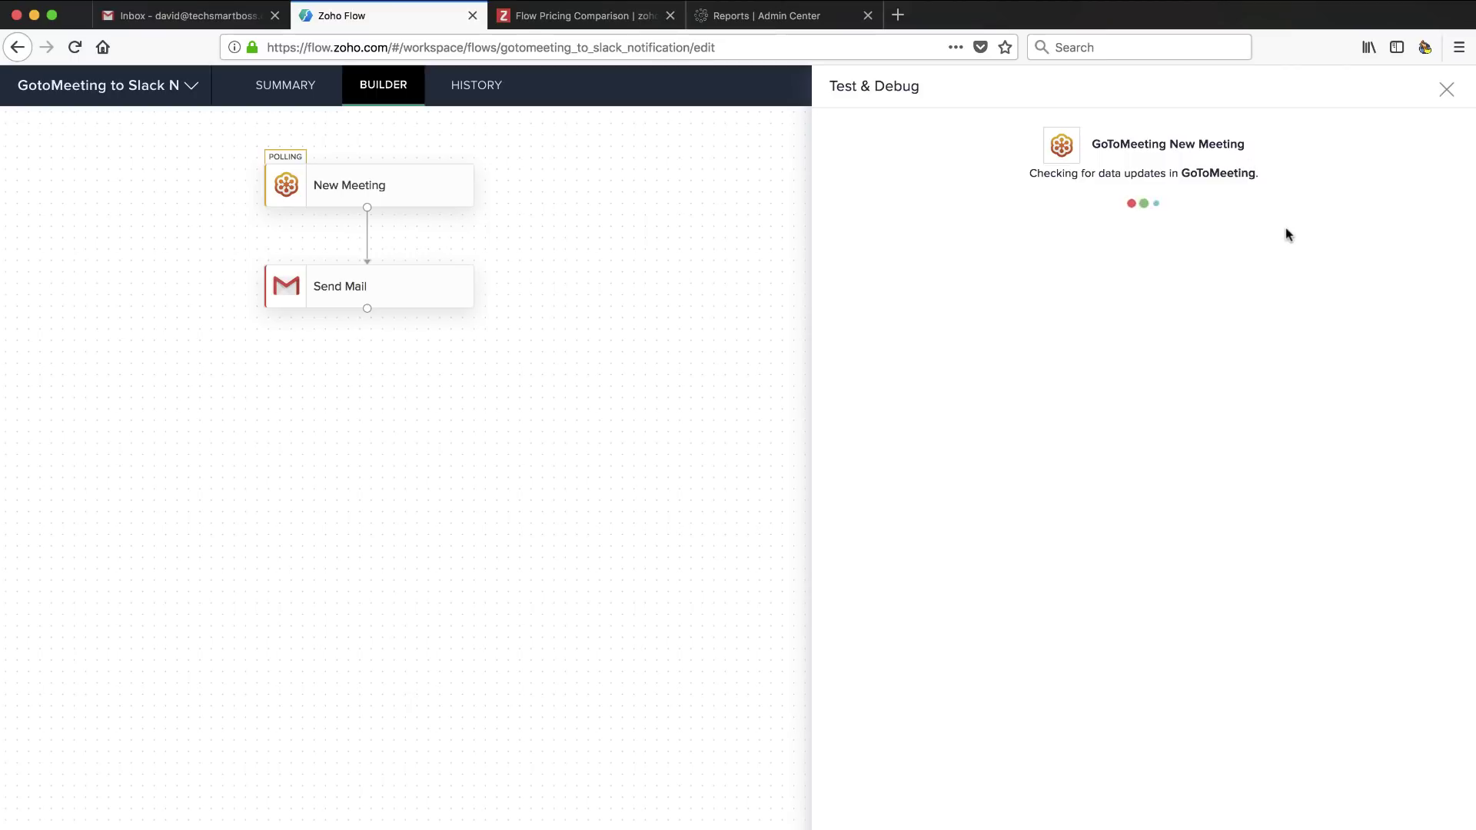
{"action": "left_click", "coordinate": [1444, 90]}
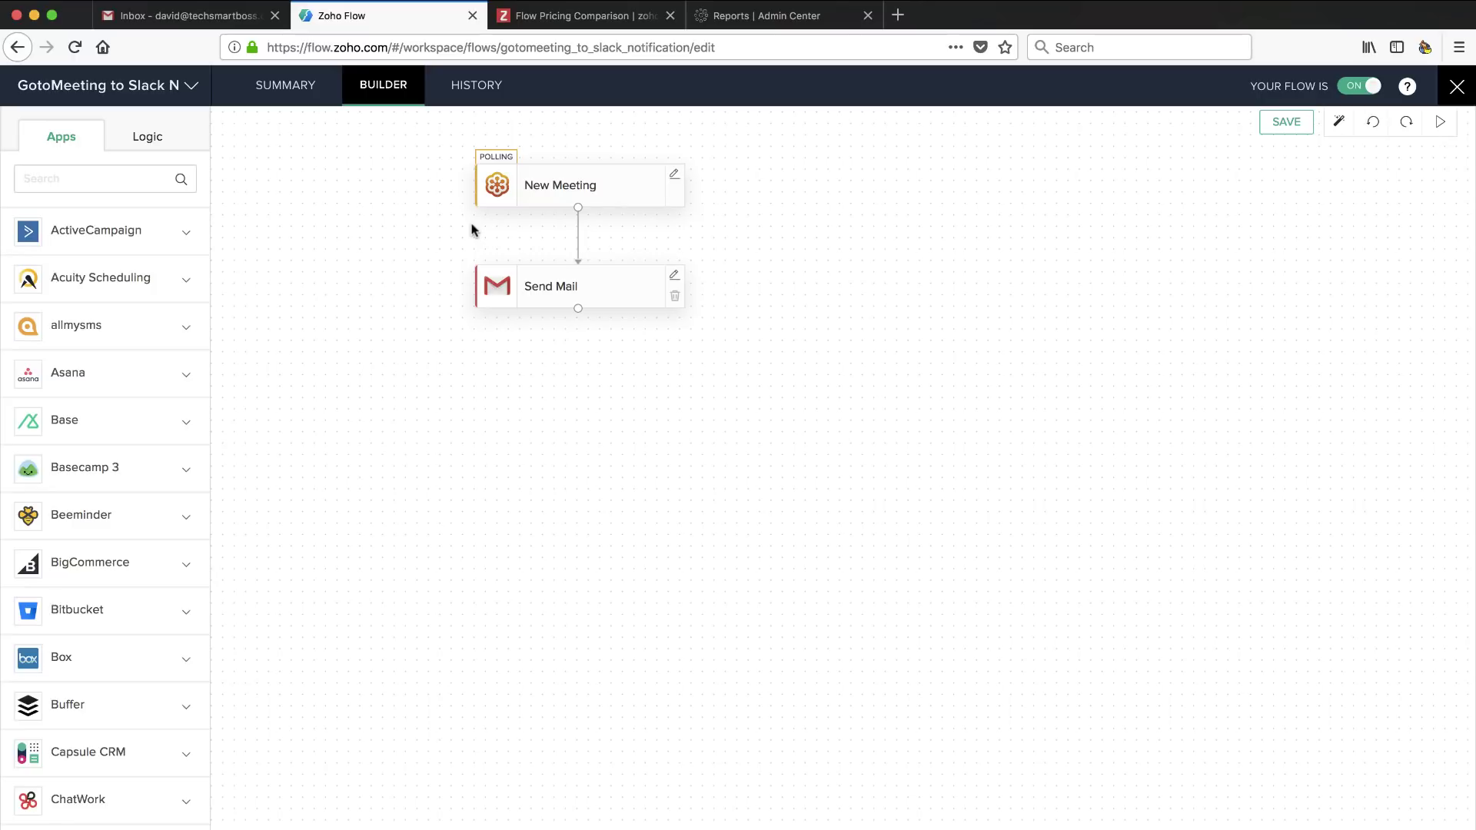
{"action": "left_click", "coordinate": [1457, 86]}
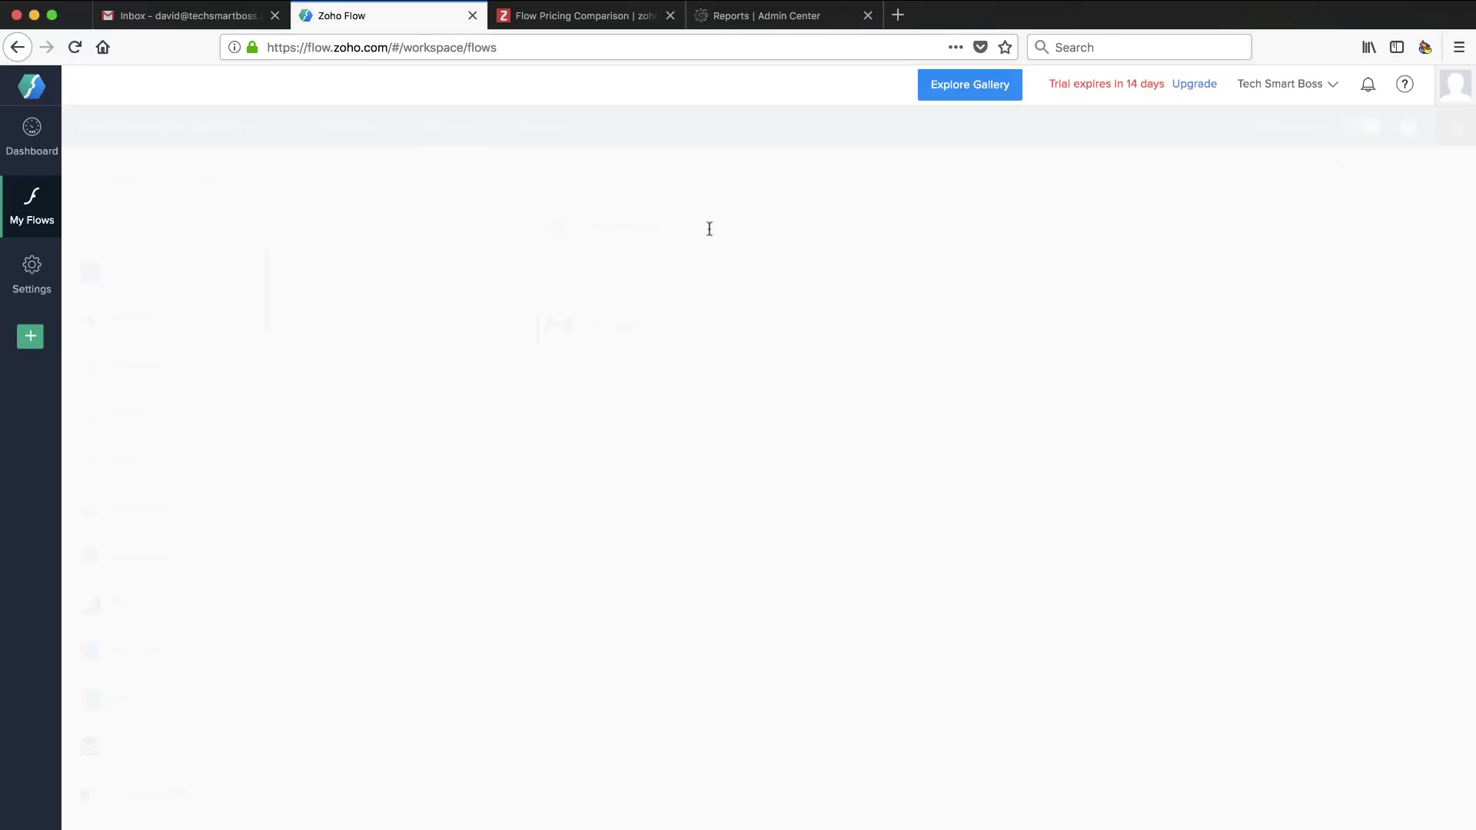
{"action": "left_click", "coordinate": [33, 132]}
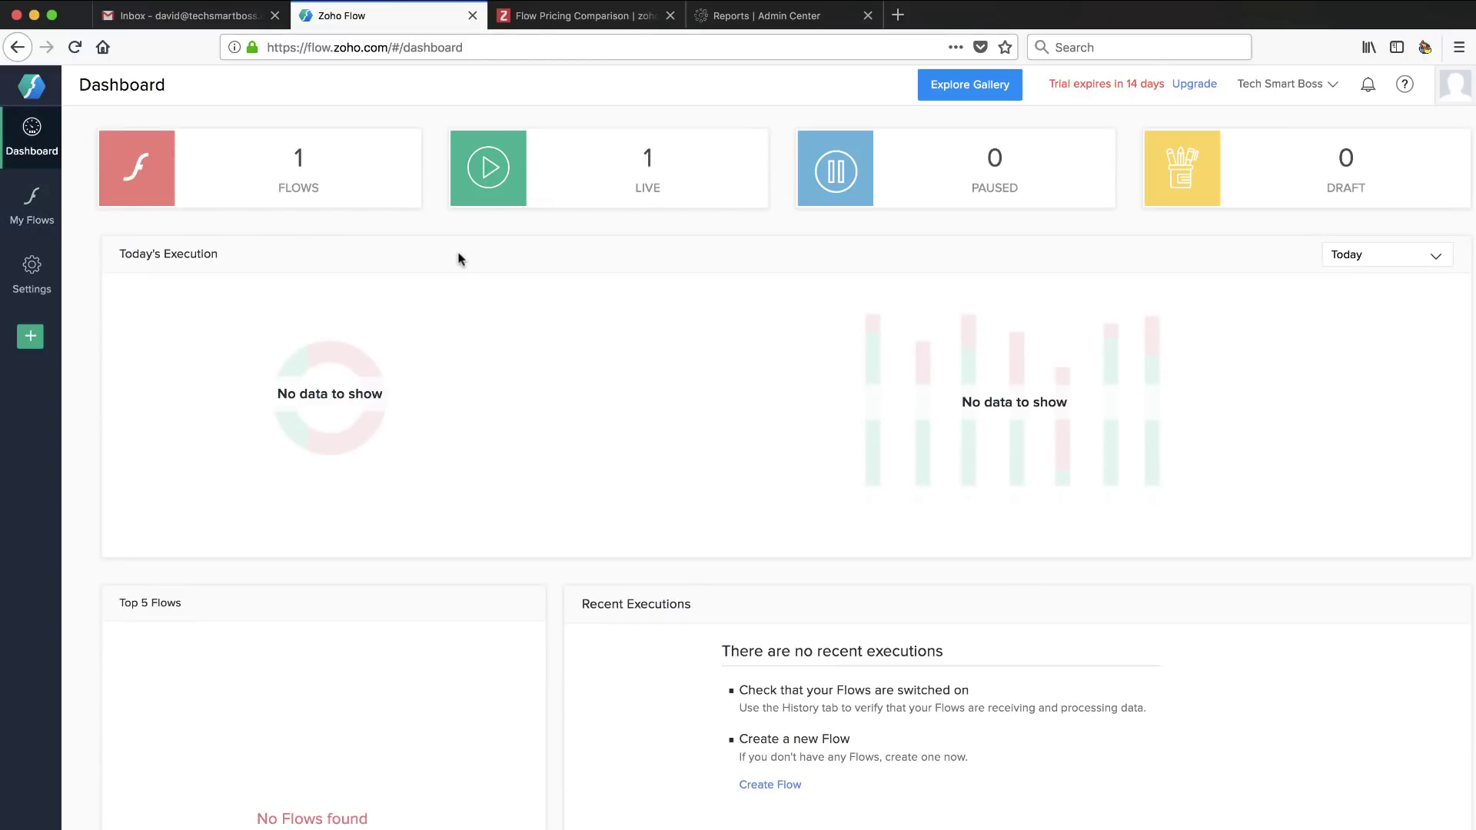